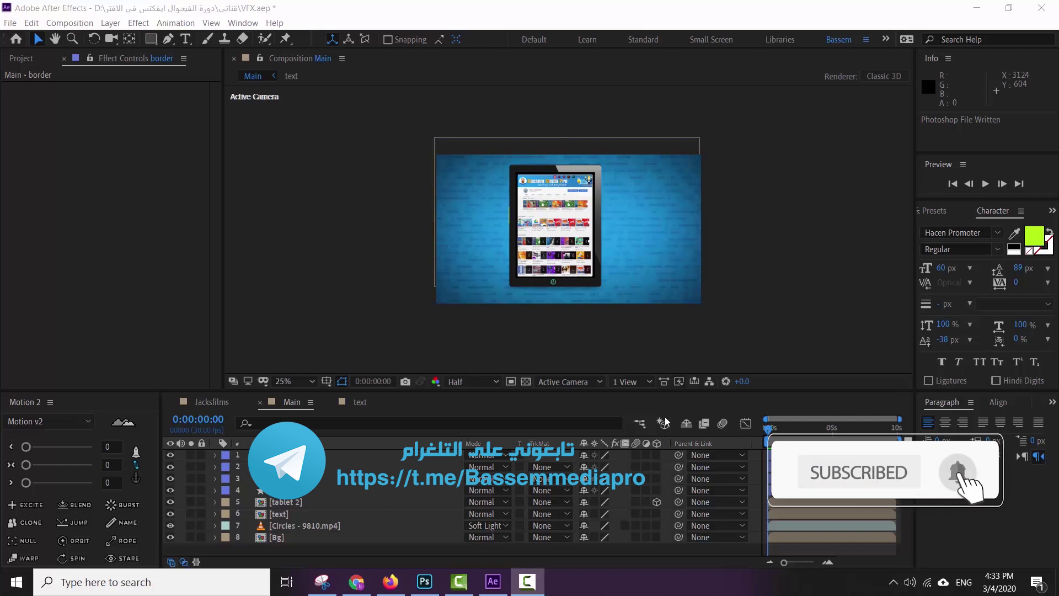
- Maximize the Main composition viewer at Fit magnification to play the promo
{"action": "left_click", "coordinate": [771, 428]}
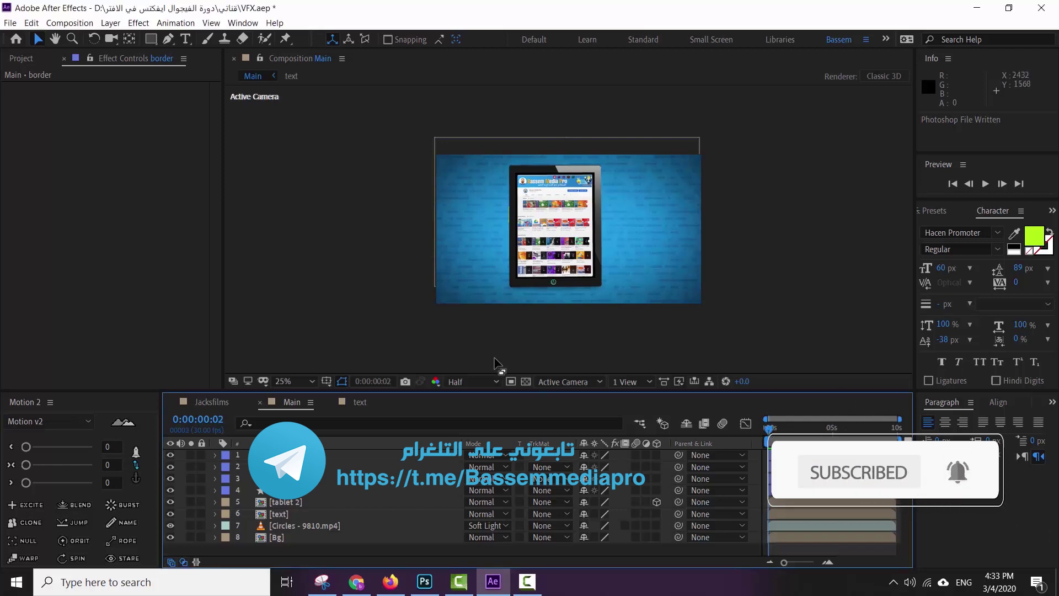
{"action": "left_click", "coordinate": [757, 303]}
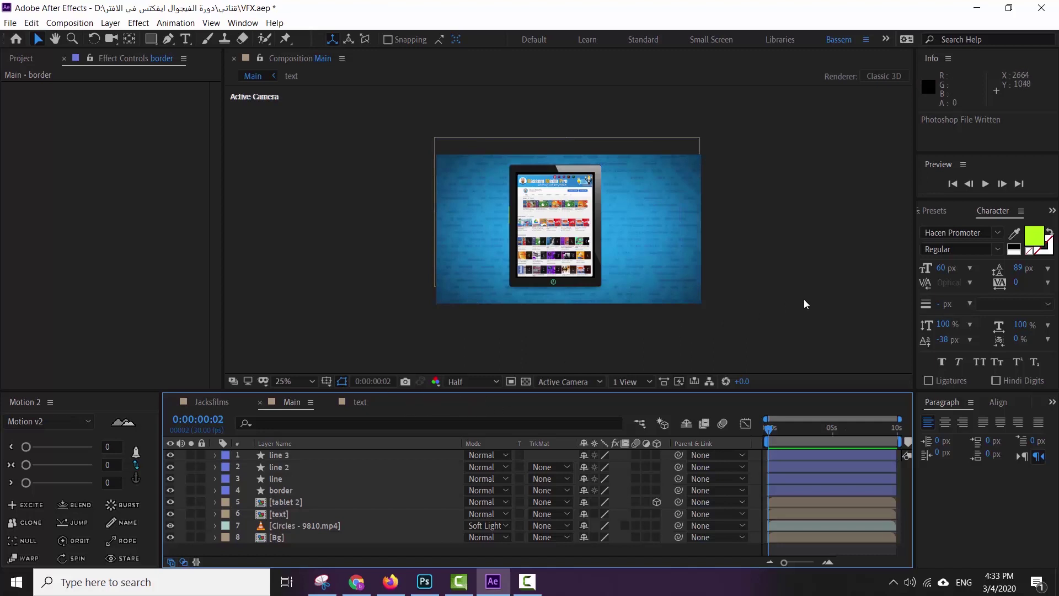
{"action": "key", "text": "grave"}
{"action": "left_click", "coordinate": [66, 559]}
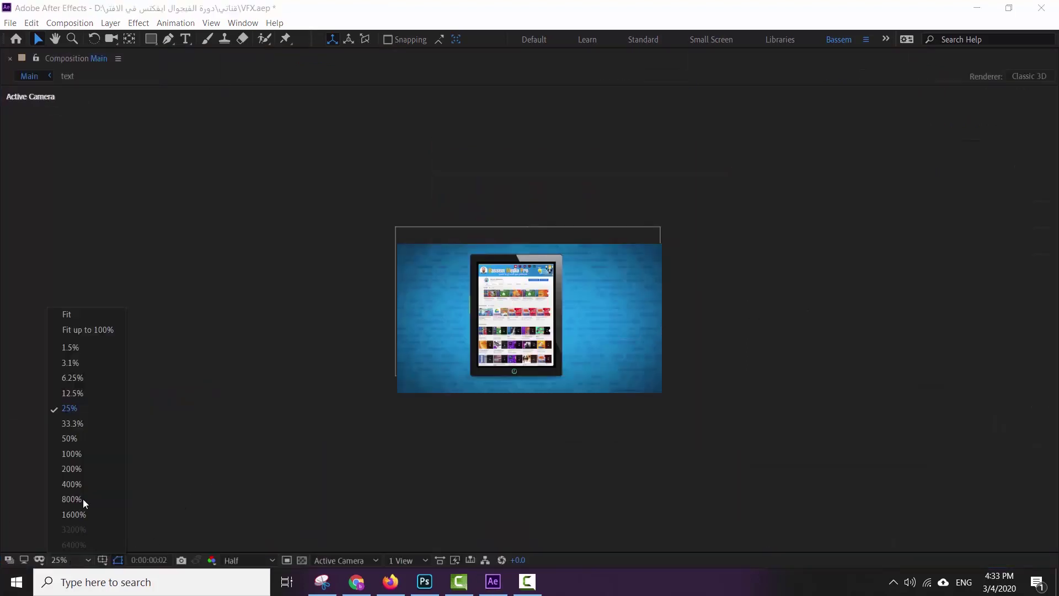
{"action": "left_click", "coordinate": [76, 310]}
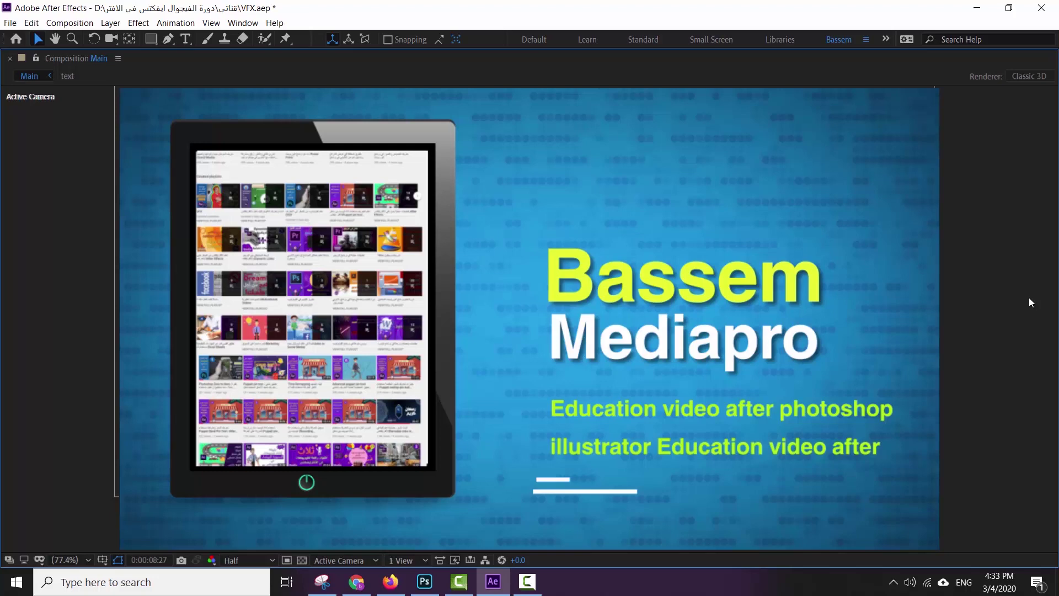
- Restore the panel layout, rewind to the first frame, and close the text timeline
{"action": "key", "text": "grave"}
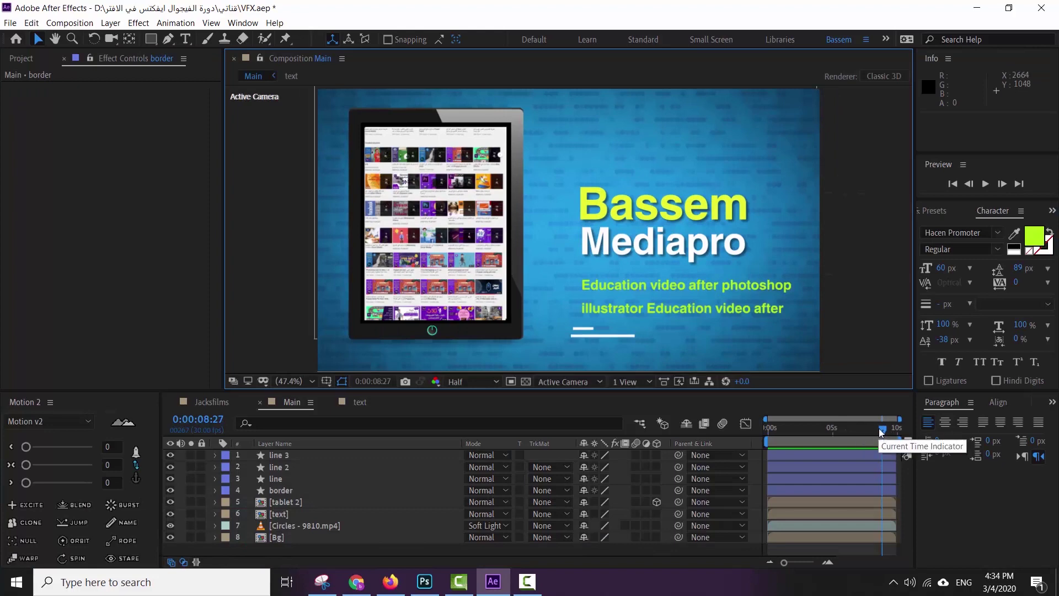
{"action": "left_click_drag", "start_coordinate": [882, 428], "coordinate": [778, 428]}
{"action": "key", "text": "Home"}
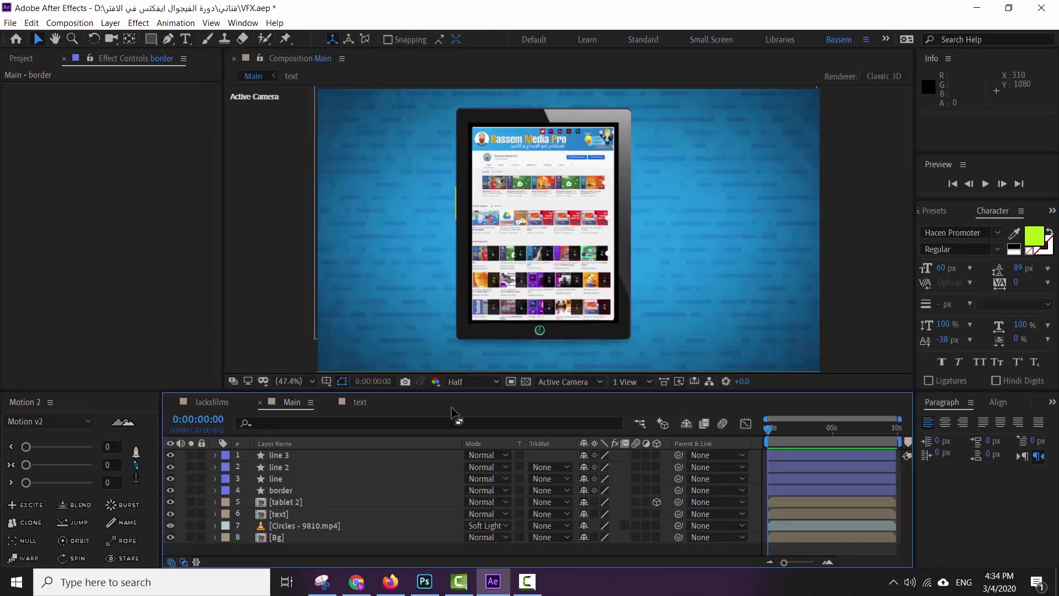
{"action": "left_click", "coordinate": [330, 403]}
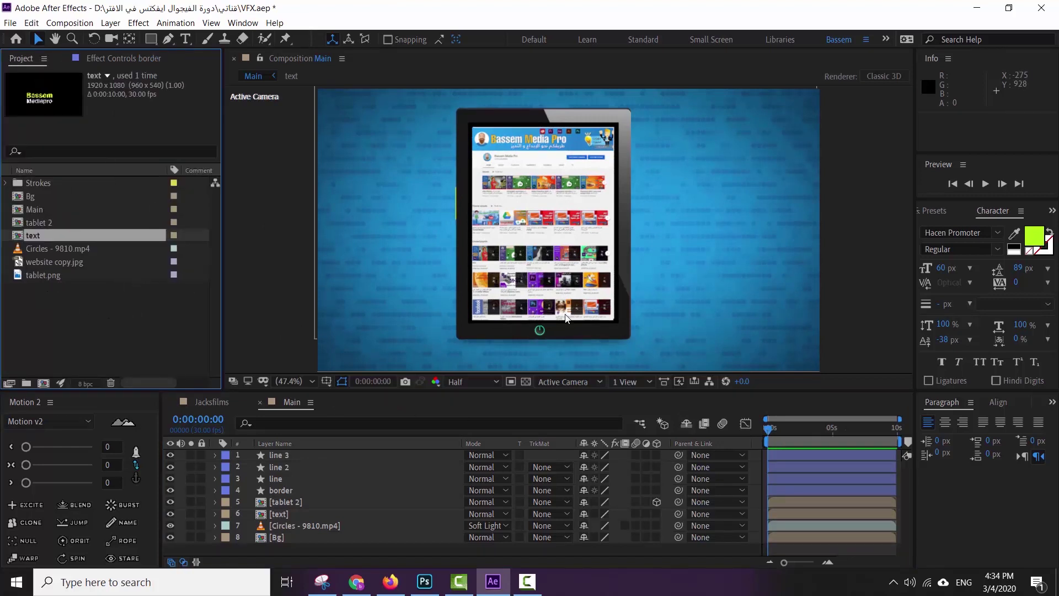
- Put tablet.png, website copy.jpg and Circles - 9810.mp4 into a new folder named Data
{"action": "left_click", "coordinate": [34, 274]}
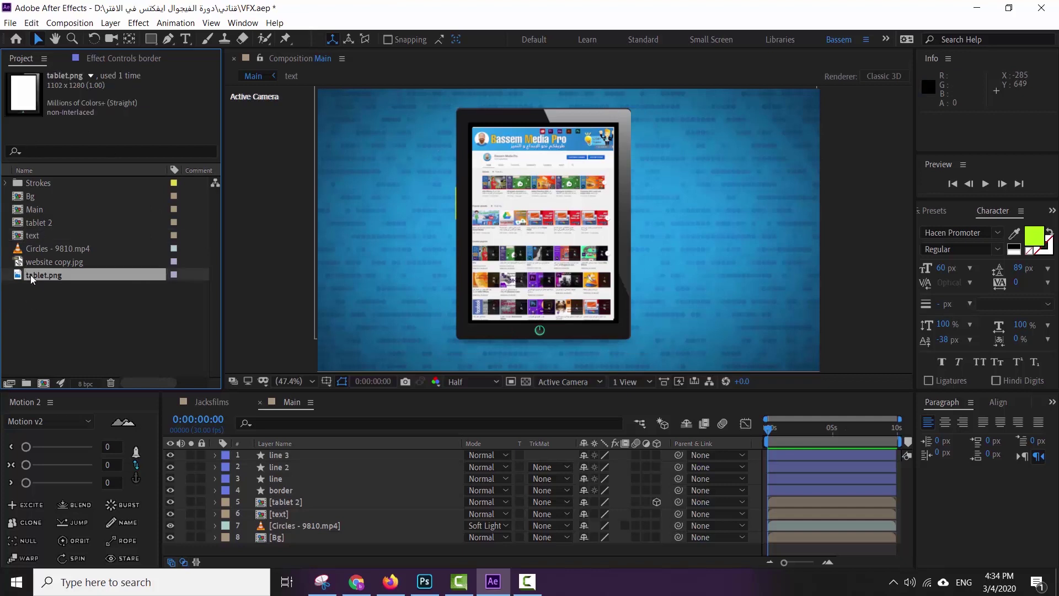
{"action": "left_click", "coordinate": [32, 258]}
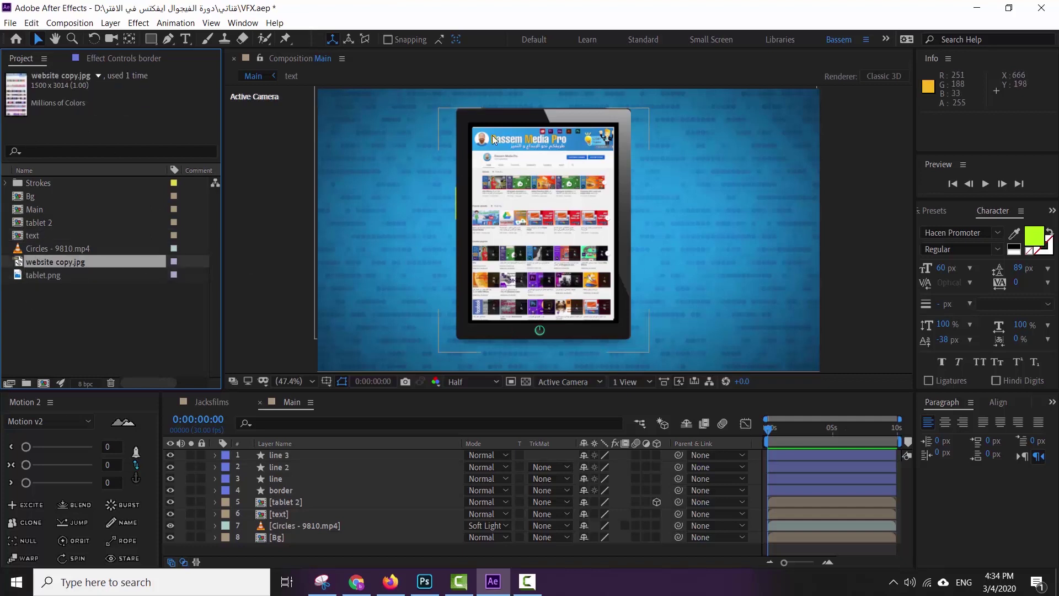
{"action": "left_click", "coordinate": [63, 248]}
{"action": "mouse_move", "coordinate": [48, 293]}
{"action": "left_mouse_down"}
{"action": "mouse_move", "coordinate": [41, 247]}
{"action": "mouse_move", "coordinate": [26, 385]}
{"action": "left_mouse_up"}
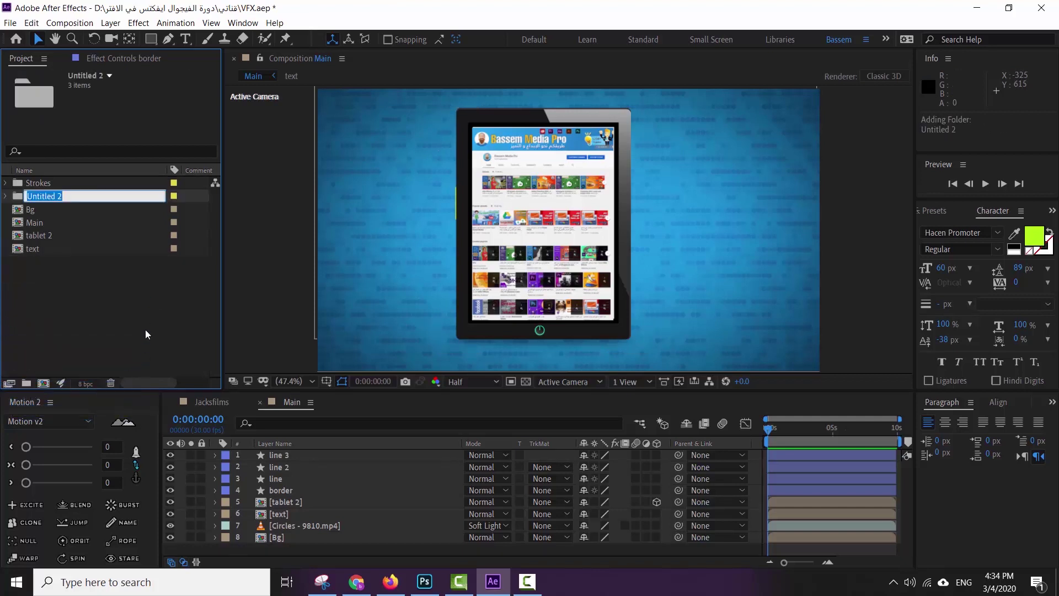
{"action": "type", "text": "Data"}
{"action": "key", "text": "Return"}
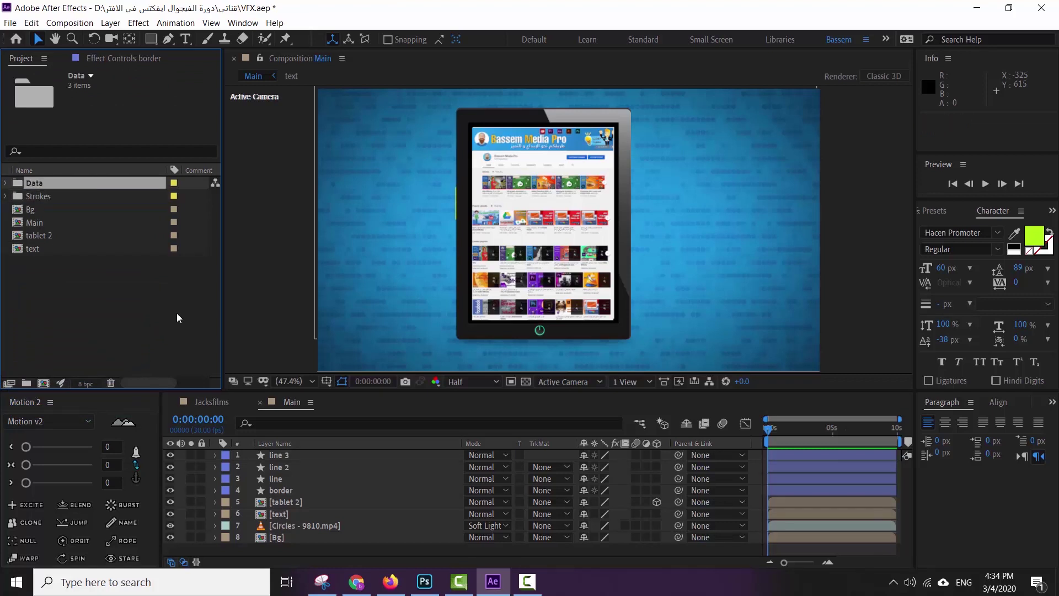
- Move the Bg, Main, tablet 2 and text compositions into a new folder named Comps0
{"action": "mouse_move", "coordinate": [42, 277]}
{"action": "left_mouse_down"}
{"action": "mouse_move", "coordinate": [27, 210]}
{"action": "mouse_move", "coordinate": [26, 383]}
{"action": "left_mouse_up"}
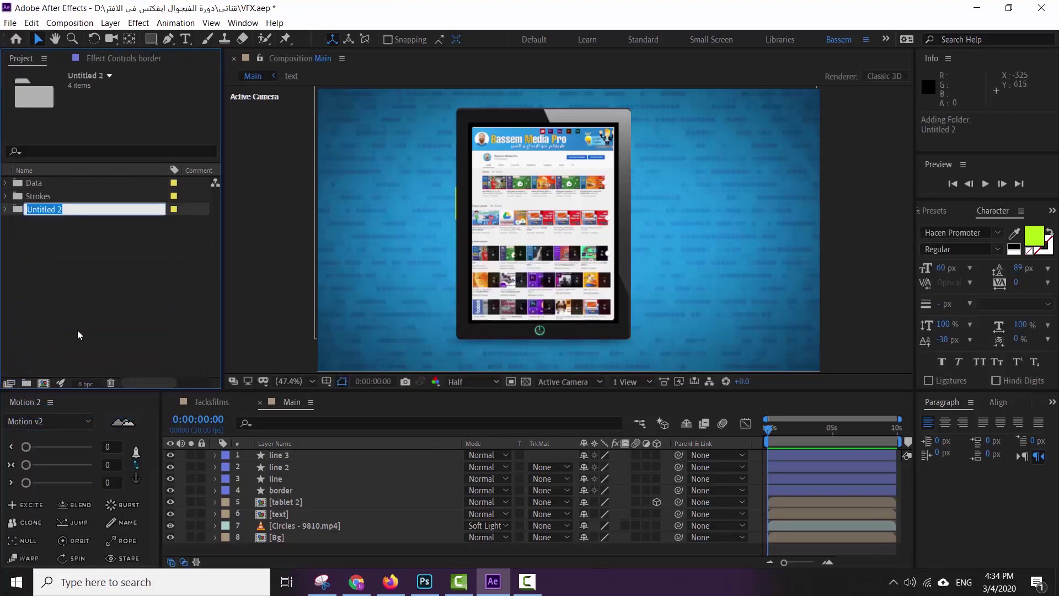
{"action": "type", "text": "Comps"}
{"action": "type", "text": "0"}
{"action": "key", "text": "Return"}
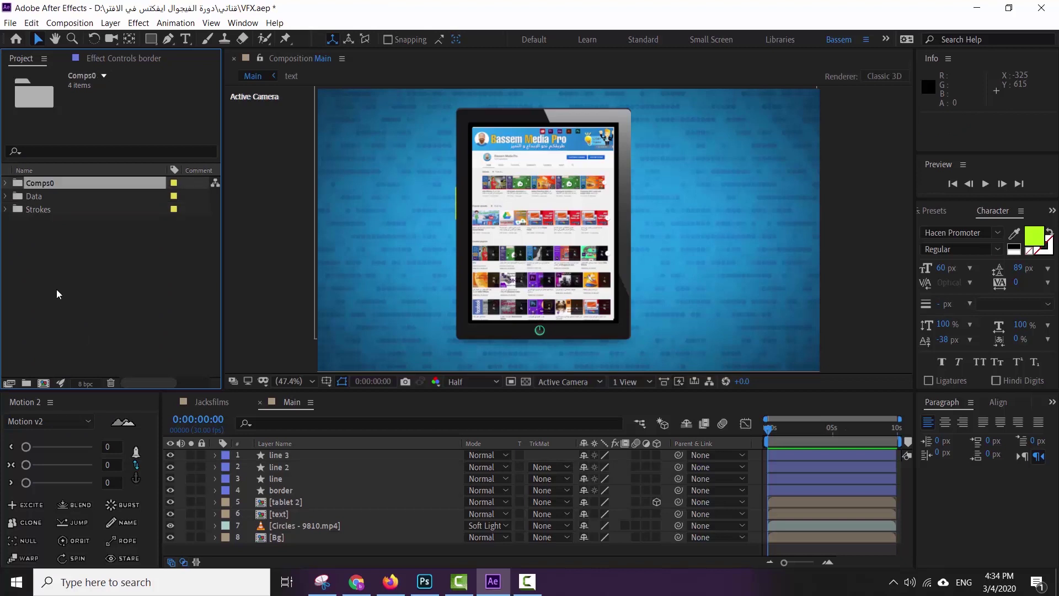
{"action": "left_click", "coordinate": [115, 270]}
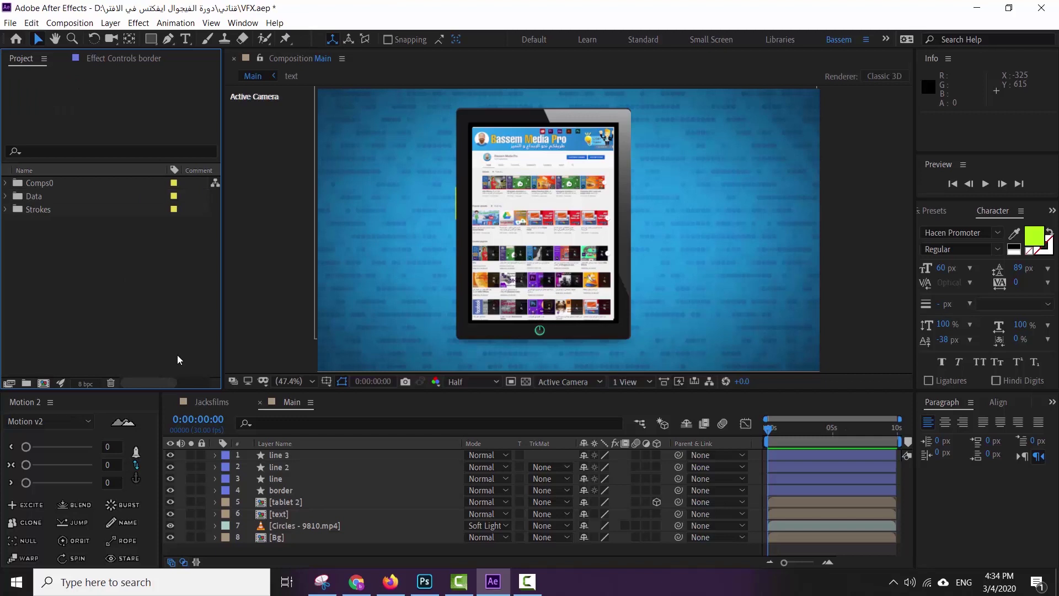
- Create a new composition from the My HD preset: 1920×1080, 30 fps, 10 seconds
{"action": "left_click", "coordinate": [43, 383]}
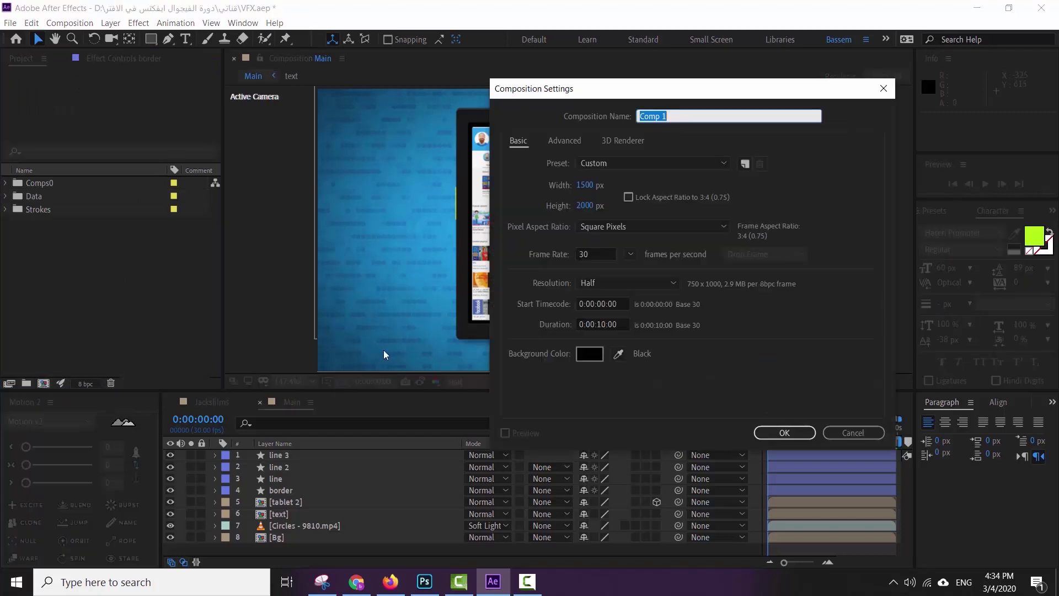
{"action": "left_click", "coordinate": [607, 164]}
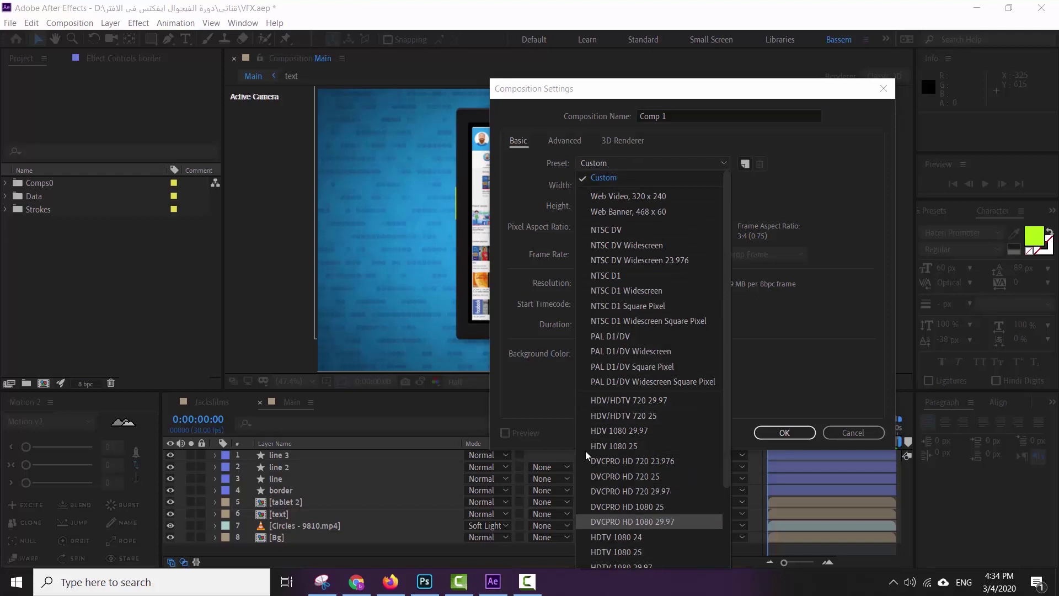
{"action": "scroll", "coordinate": [588, 448], "scroll_direction": "down", "scroll_amount": 3}
{"action": "left_click", "coordinate": [627, 560]}
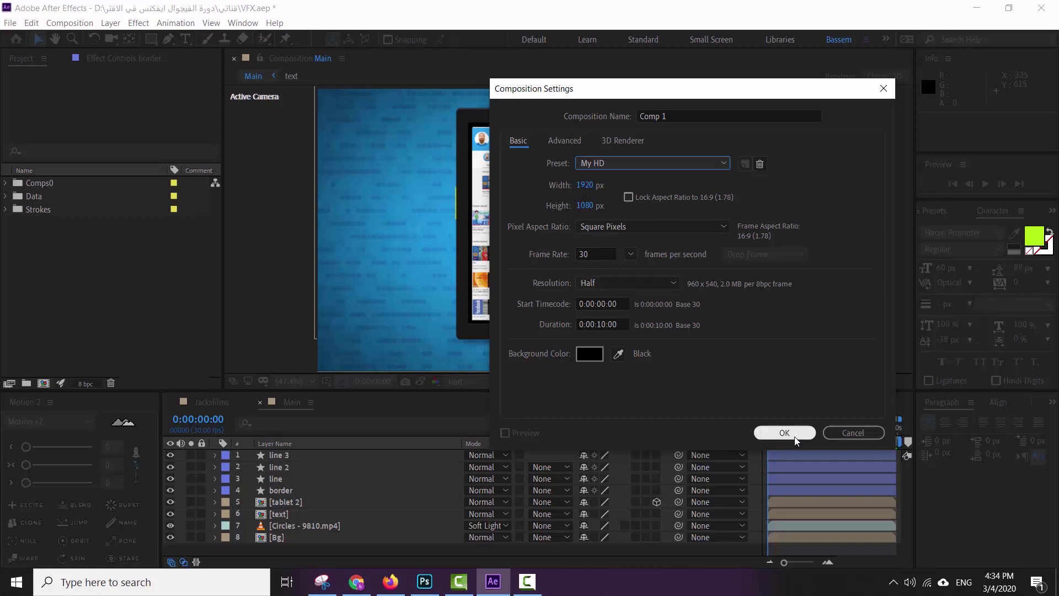
{"action": "left_click", "coordinate": [779, 432]}
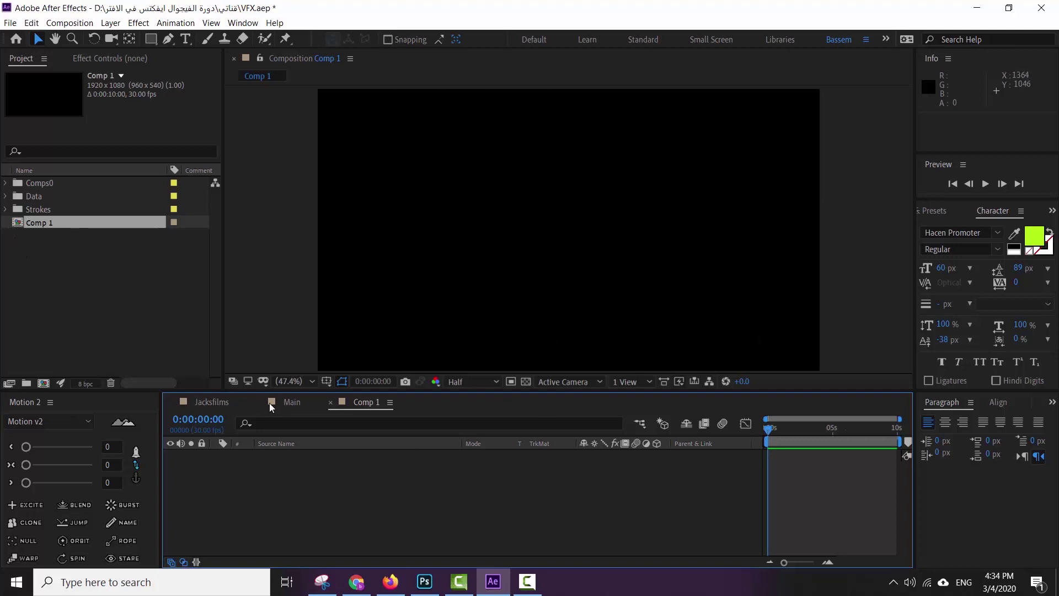
- Add a full-frame bright blue solid, Royal Blue Solid 2, to Comp 1
{"action": "left_click", "coordinate": [290, 401]}
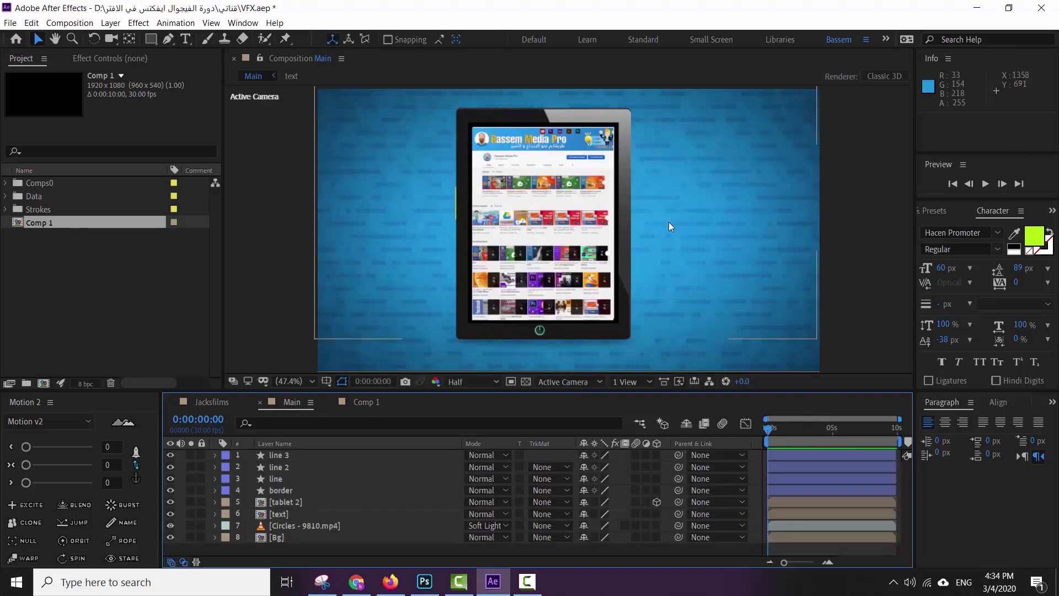
{"action": "left_click", "coordinate": [356, 403]}
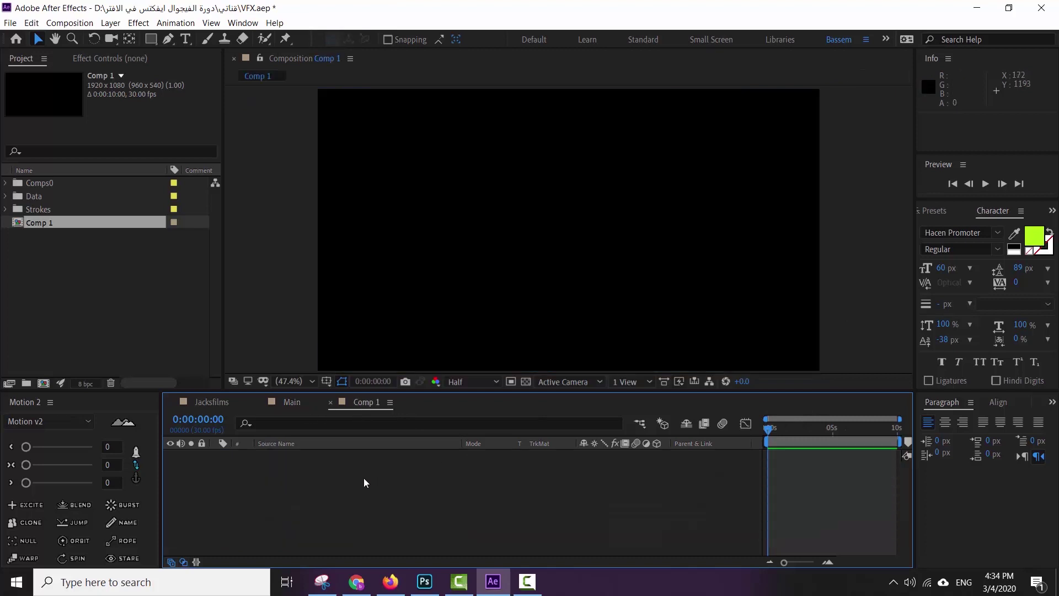
{"action": "right_click", "coordinate": [333, 478]}
{"action": "mouse_move", "coordinate": [384, 348]}
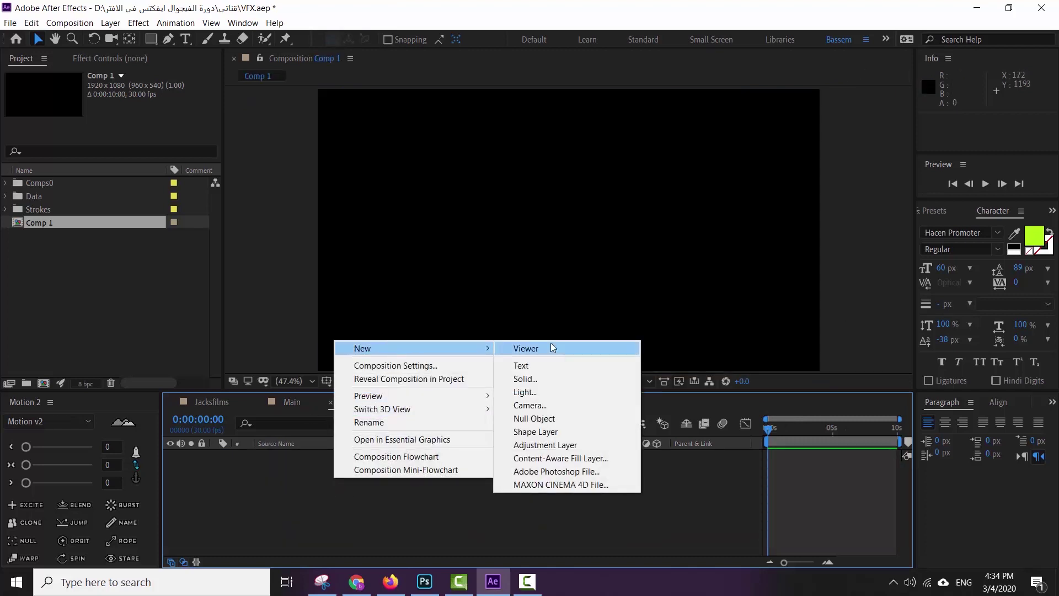
{"action": "left_click", "coordinate": [543, 378]}
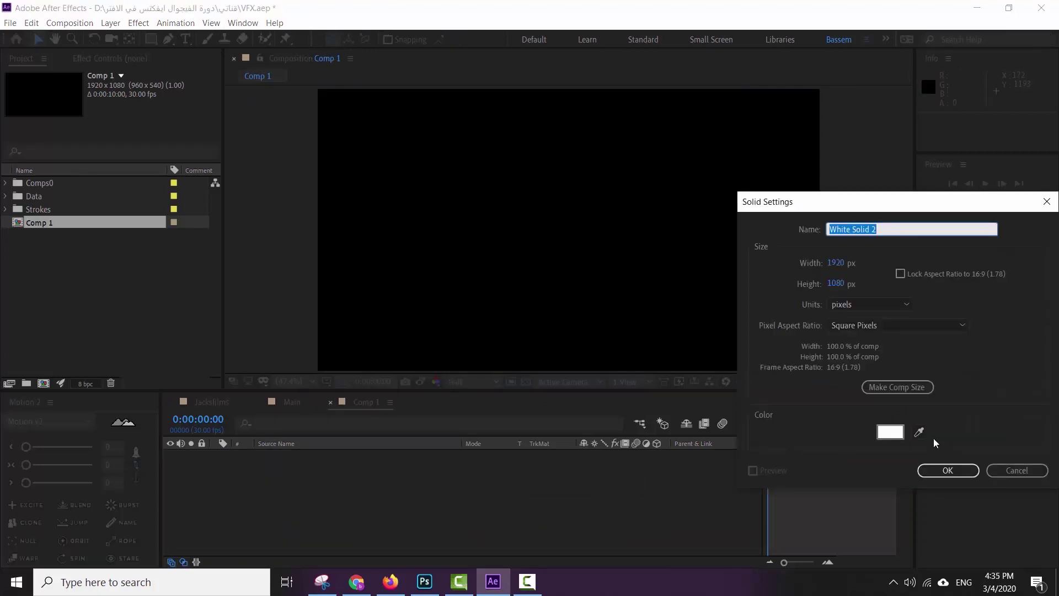
{"action": "left_click", "coordinate": [896, 432]}
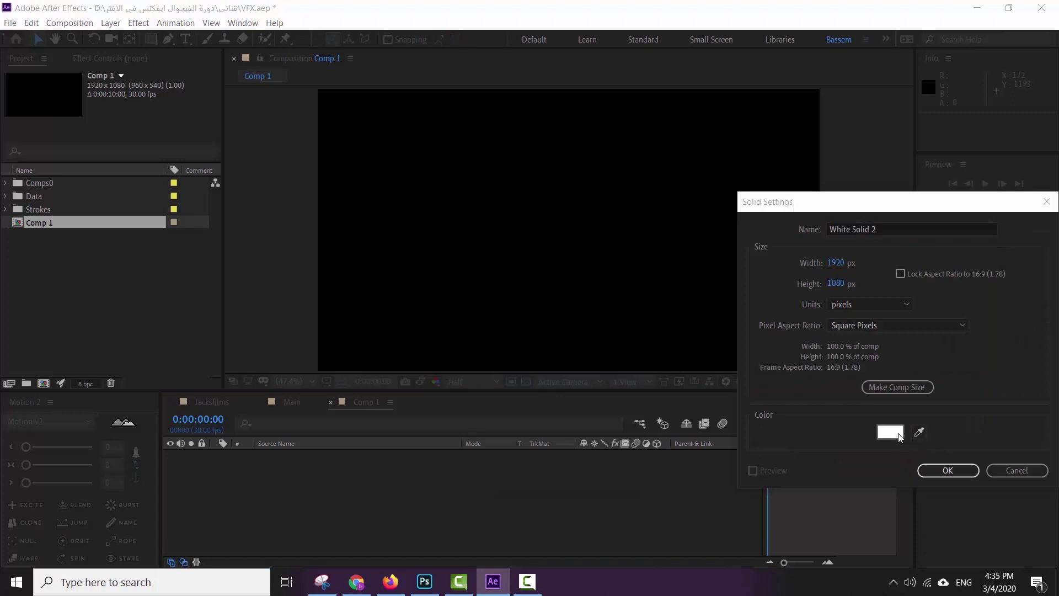
{"action": "left_click_drag", "start_coordinate": [223, 322], "coordinate": [231, 293]}
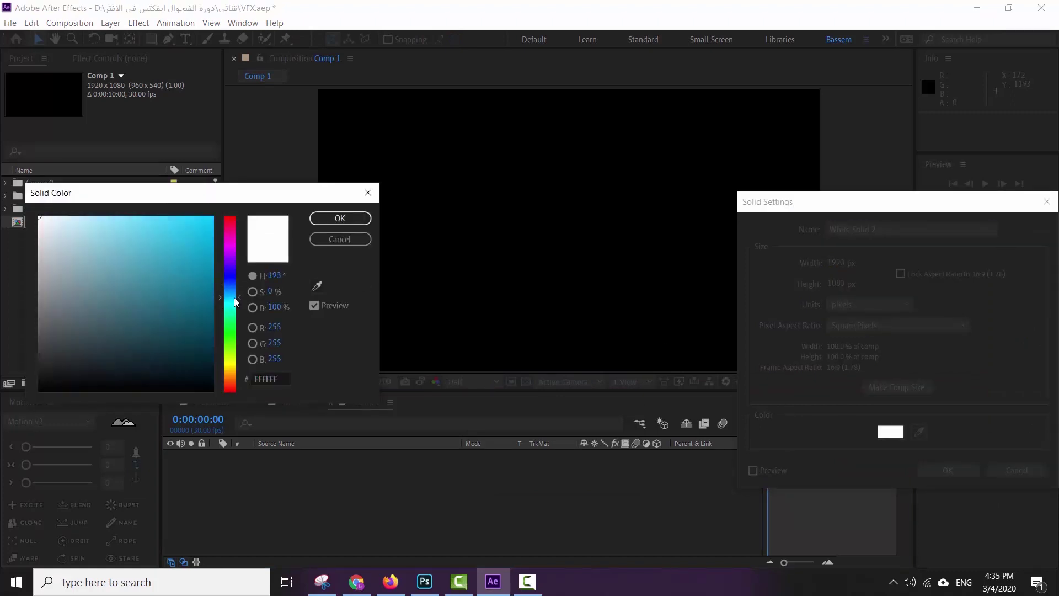
{"action": "left_click", "coordinate": [215, 222]}
{"action": "left_click", "coordinate": [317, 219]}
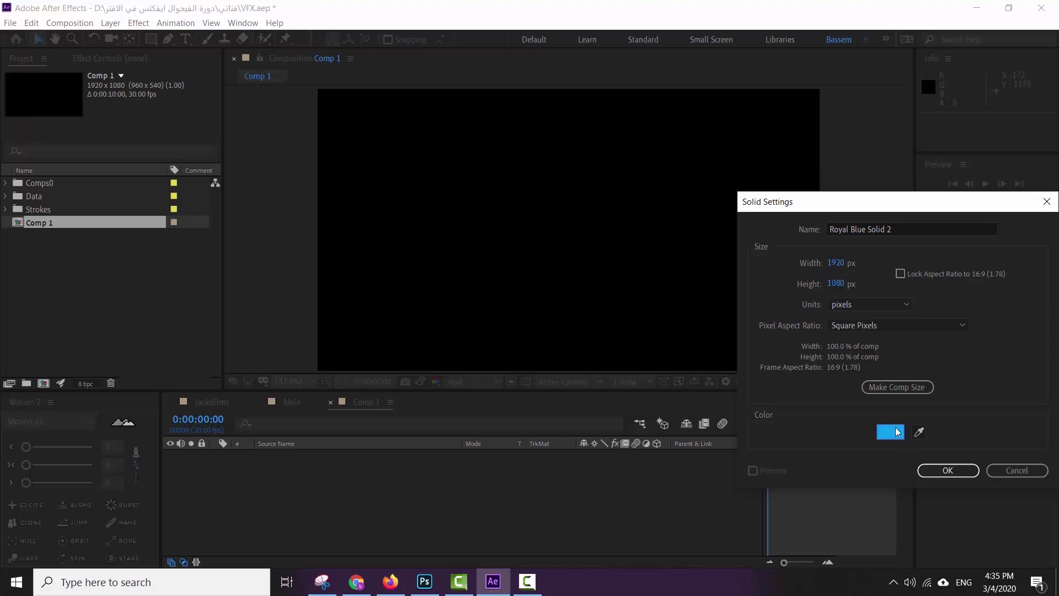
{"action": "left_click", "coordinate": [940, 469]}
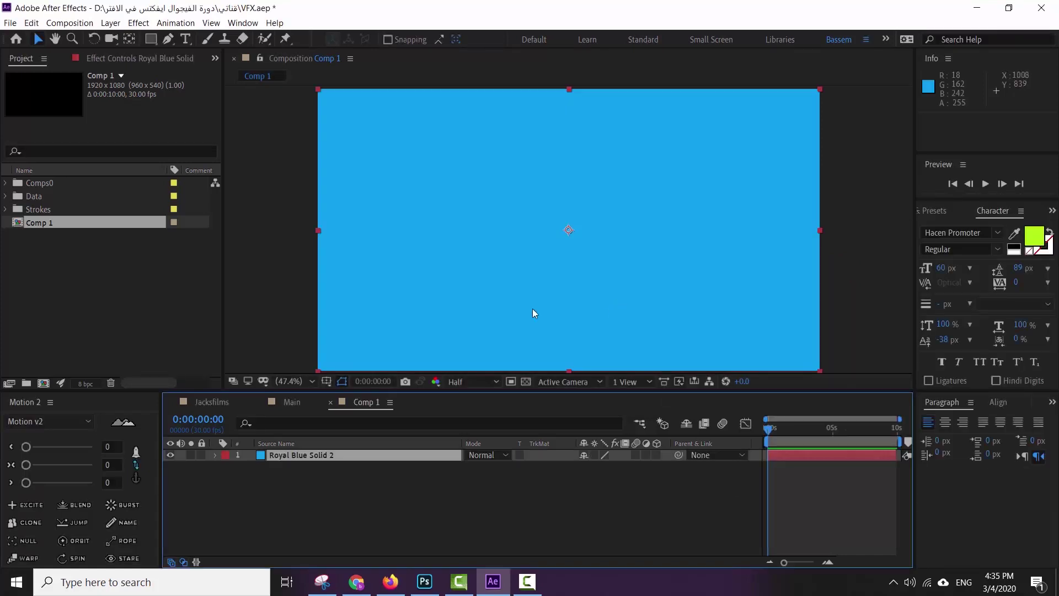
- Rename Comp 1 to 'Website' in the Project panel
{"action": "left_click", "coordinate": [297, 405]}
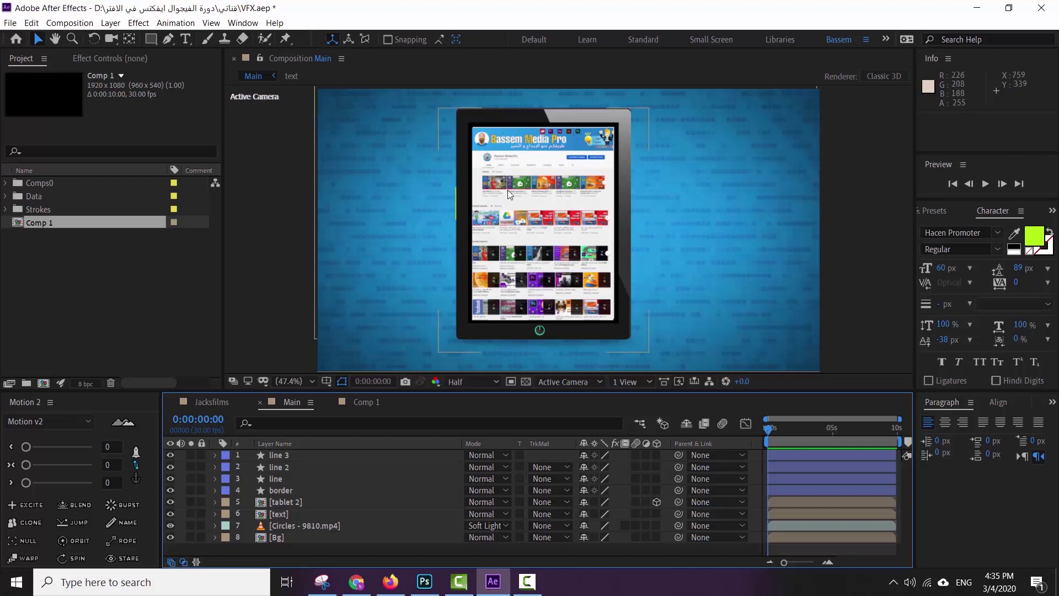
{"action": "left_click", "coordinate": [366, 402]}
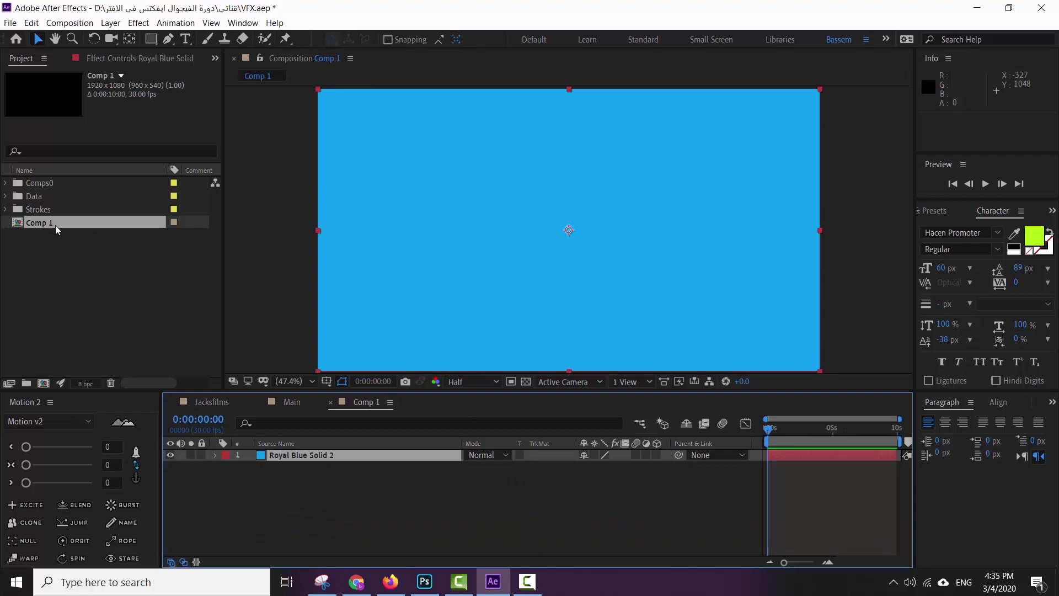
{"action": "key", "text": "Return"}
{"action": "left_click", "coordinate": [55, 225]}
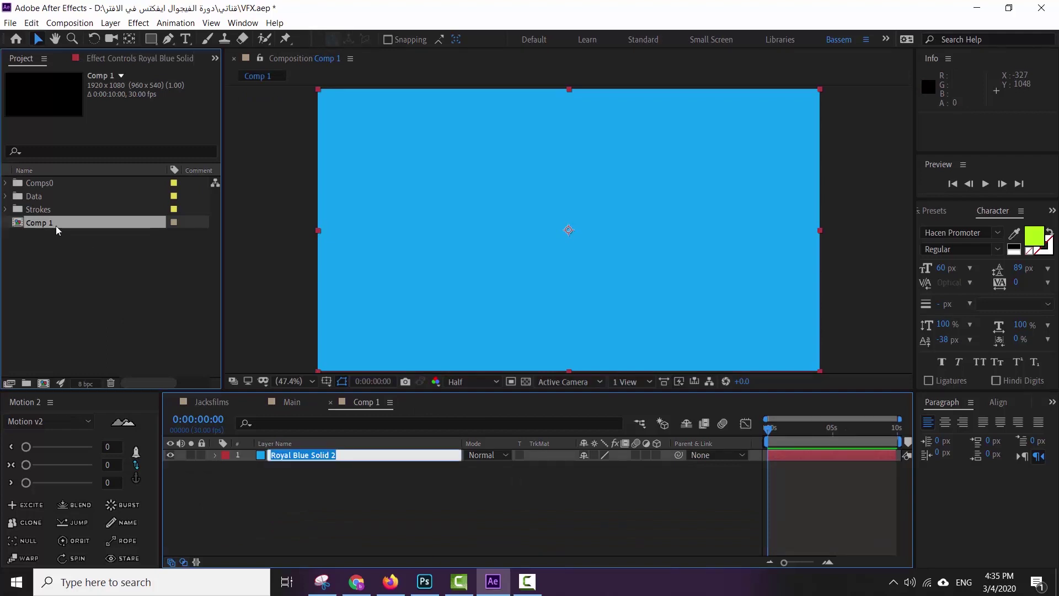
{"action": "key", "text": "Return"}
{"action": "type", "text": "Website"}
{"action": "key", "text": "Return"}
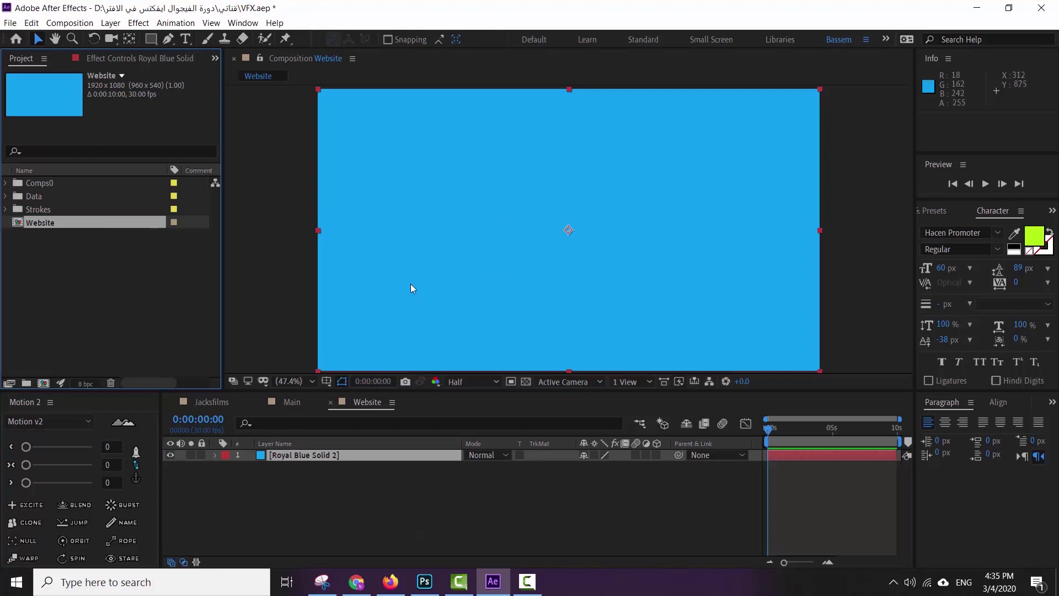
- Add a black 1920×1080 solid, Black Solid 2, above the blue solid
{"action": "right_click", "coordinate": [381, 498]}
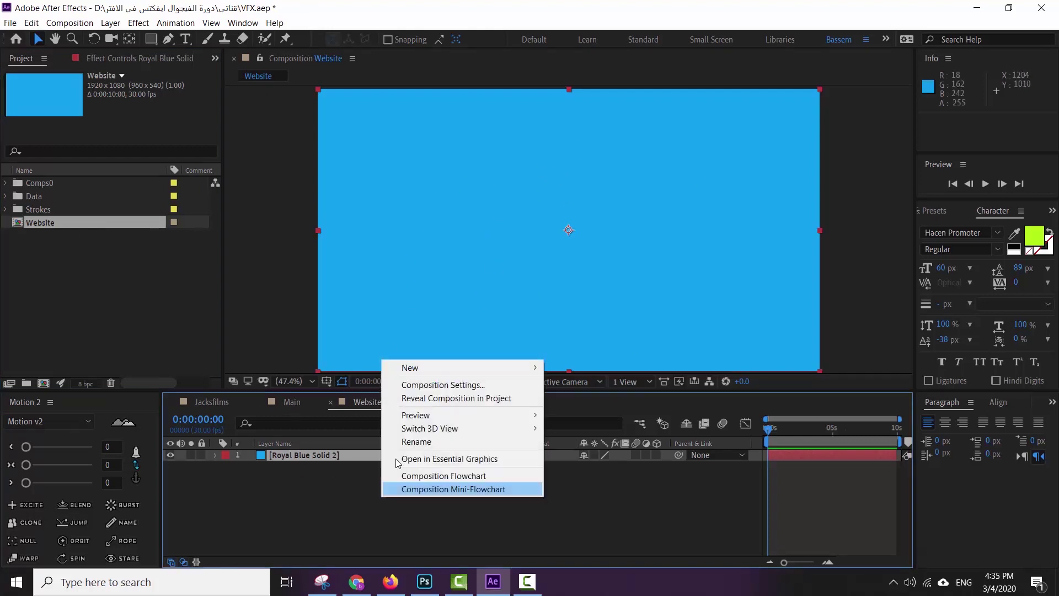
{"action": "mouse_move", "coordinate": [430, 366]}
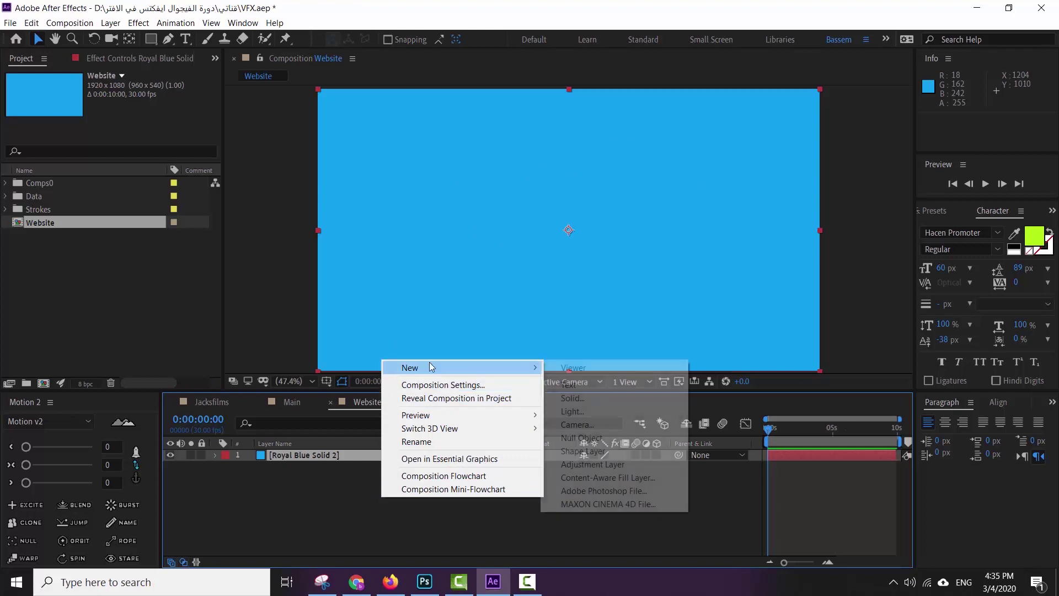
{"action": "left_click", "coordinate": [580, 398]}
{"action": "left_click", "coordinate": [890, 431]}
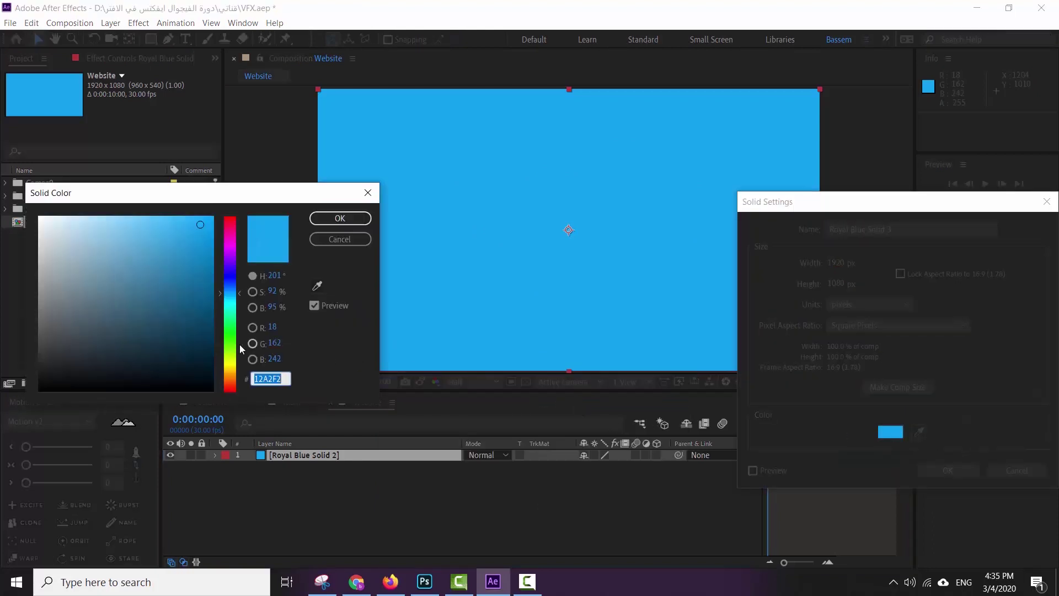
{"action": "left_click", "coordinate": [200, 364]}
{"action": "left_click", "coordinate": [350, 220]}
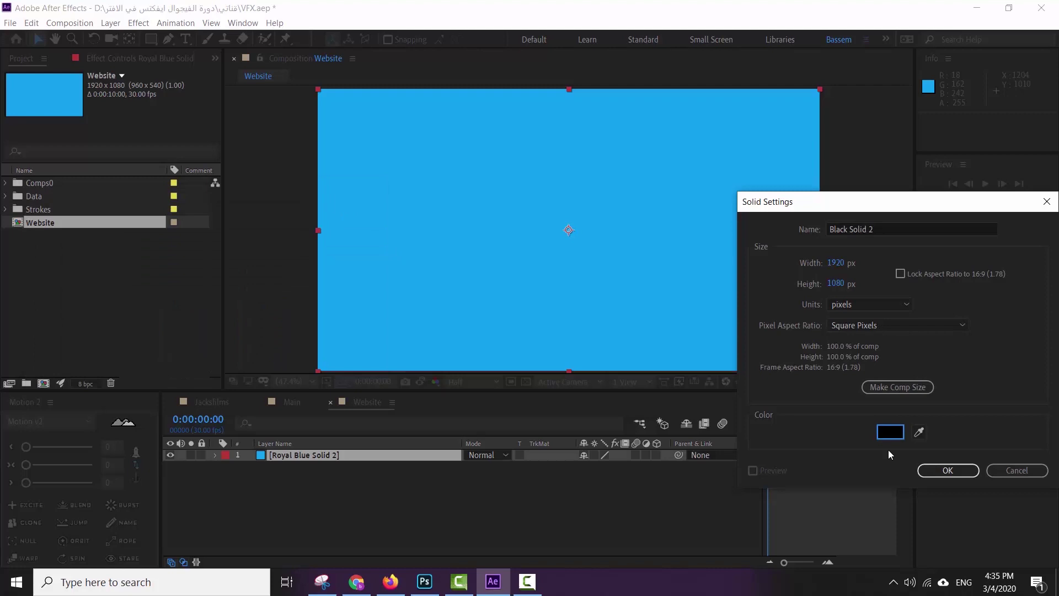
{"action": "left_click", "coordinate": [946, 471]}
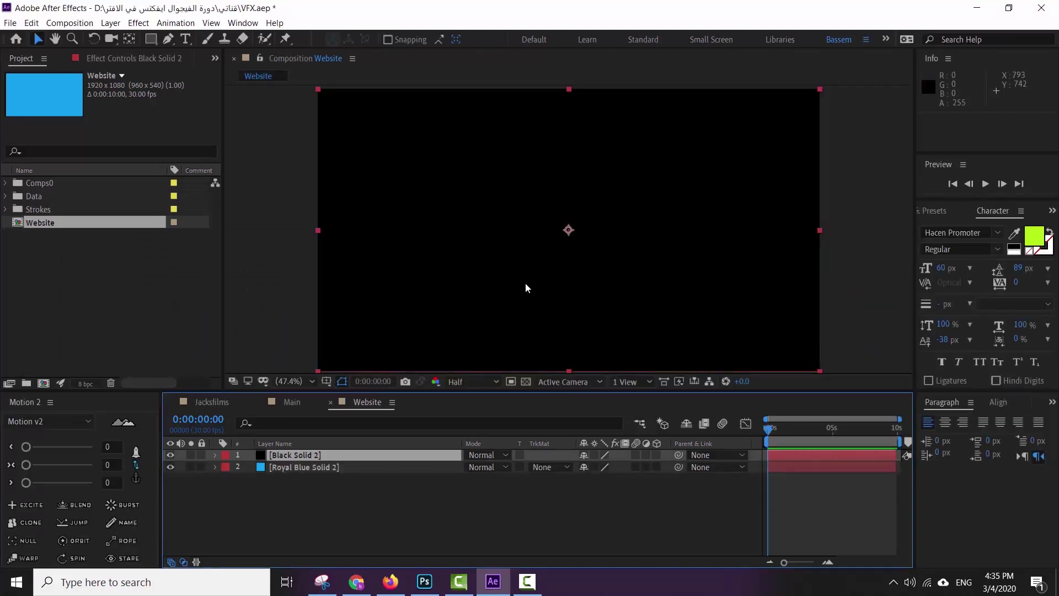
{"action": "mouse_move", "coordinate": [152, 38]}
{"action": "left_mouse_down"}
{"action": "mouse_move", "coordinate": [193, 48]}
{"action": "mouse_move", "coordinate": [199, 69]}
{"action": "left_mouse_up"}
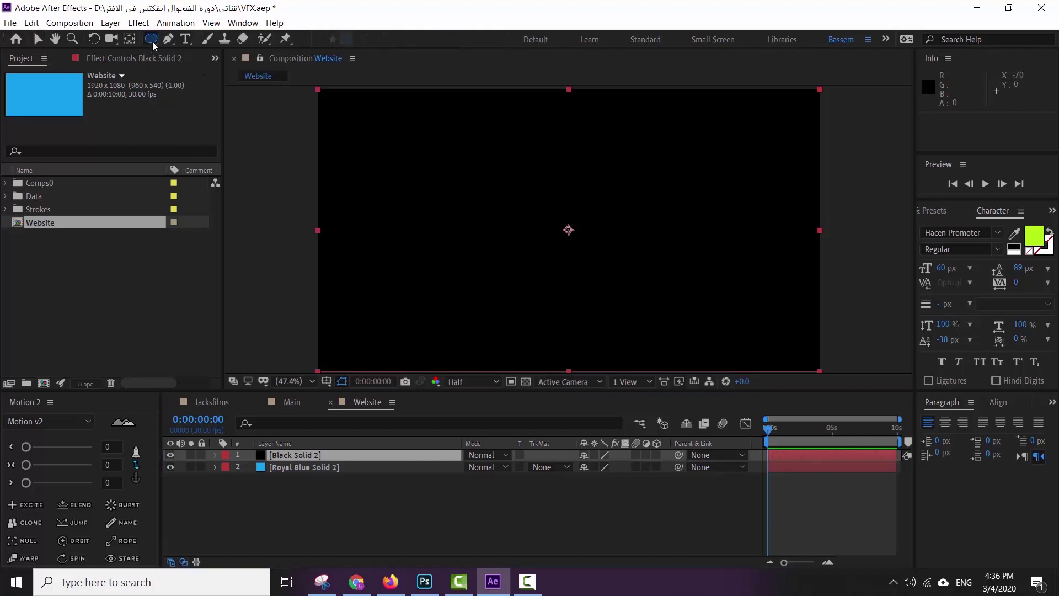
- Give Black Solid 2 an inverted ellipse mask with 442 px feather and 68% opacity
{"action": "double_click", "coordinate": [151, 39]}
{"action": "key", "text": "v"}
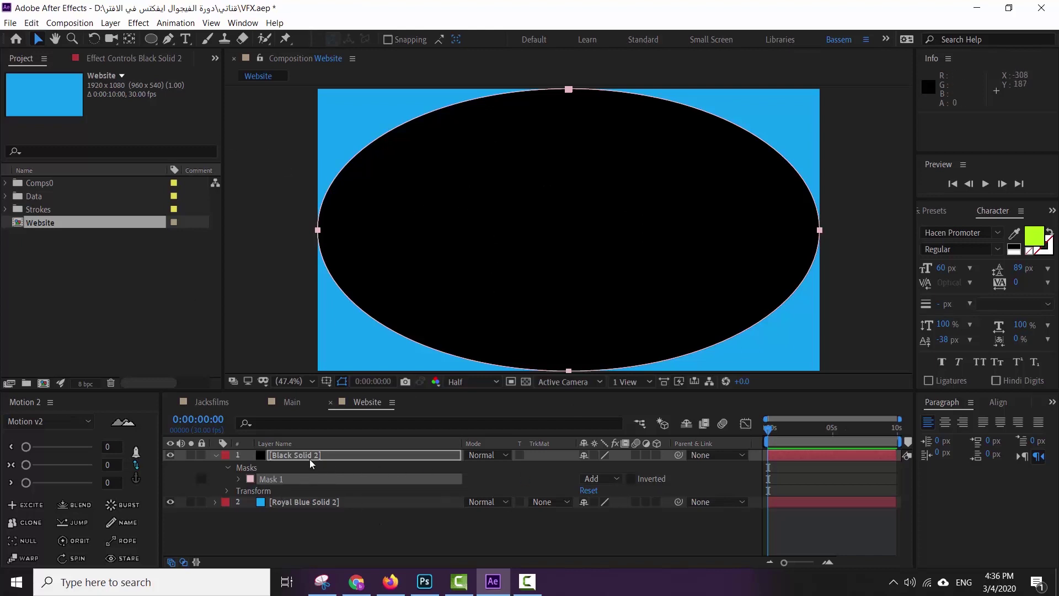
{"action": "left_click", "coordinate": [292, 454]}
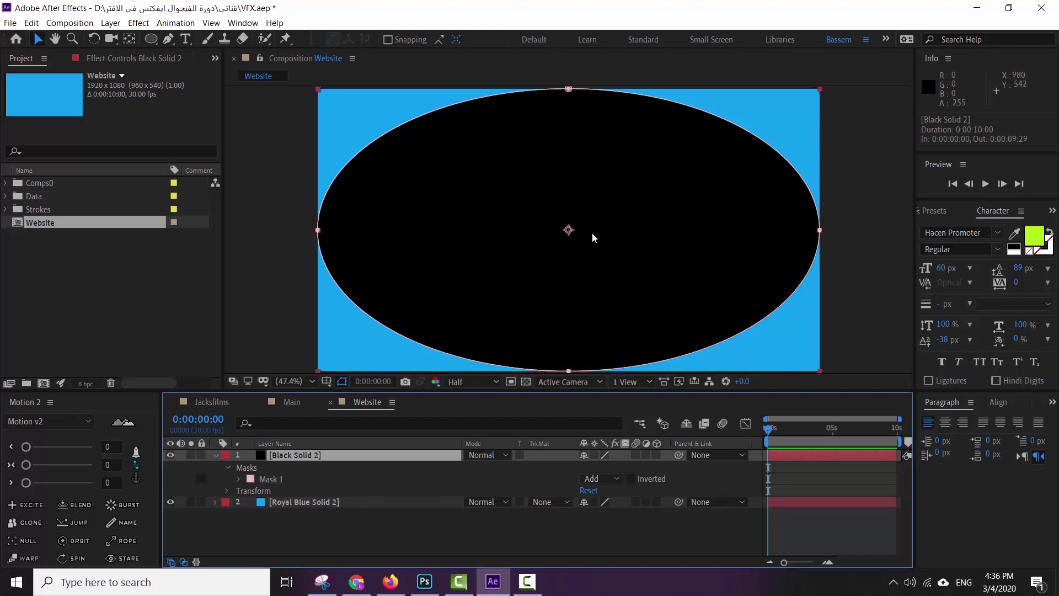
{"action": "left_click", "coordinate": [239, 479]}
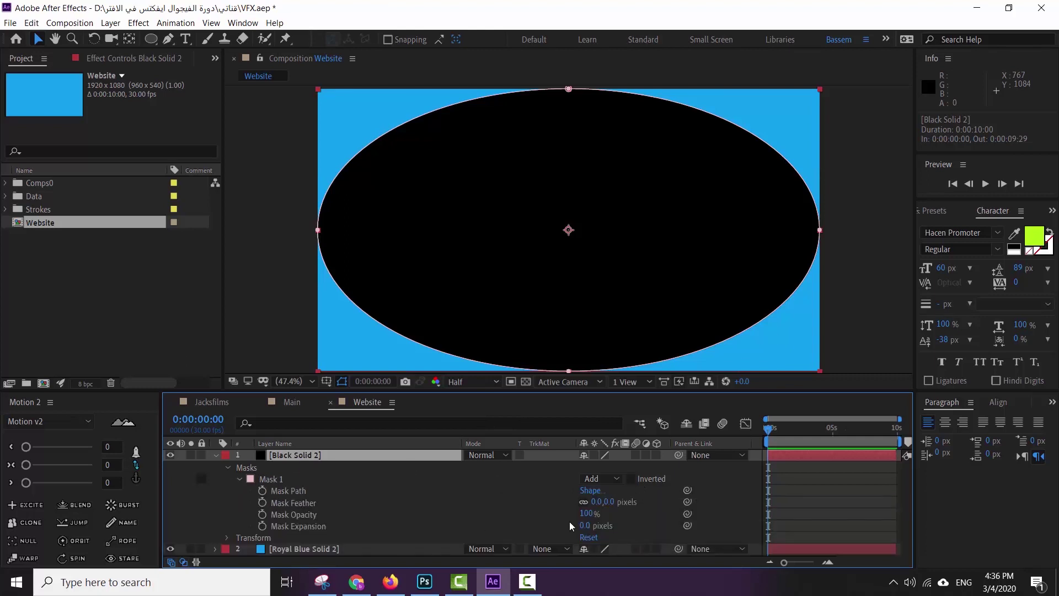
{"action": "left_click", "coordinate": [631, 479]}
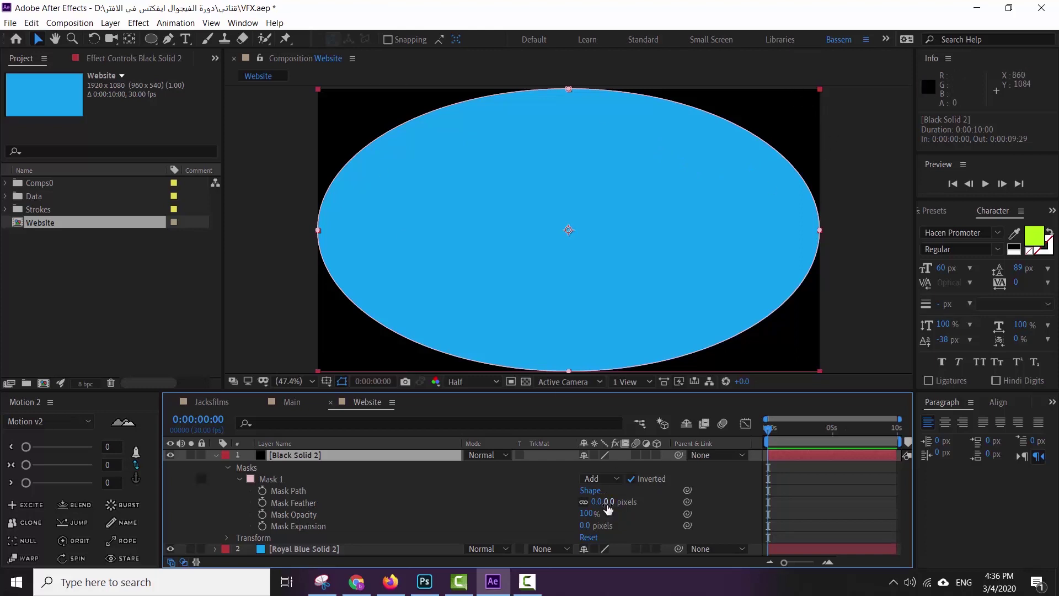
{"action": "left_click_drag", "start_coordinate": [596, 501], "coordinate": [948, 500]}
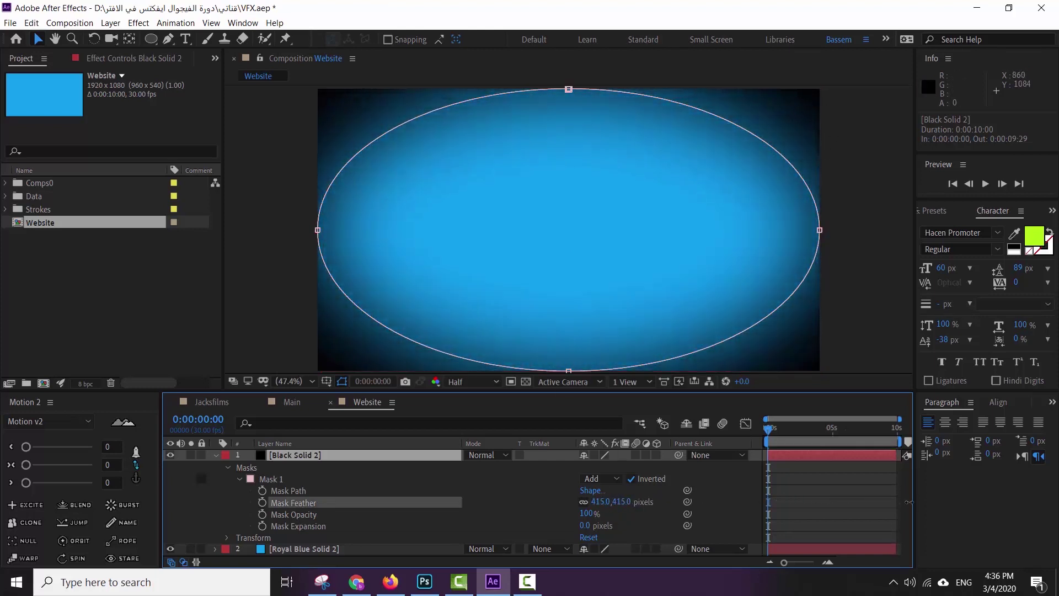
{"action": "left_click_drag", "start_coordinate": [589, 516], "coordinate": [571, 513]}
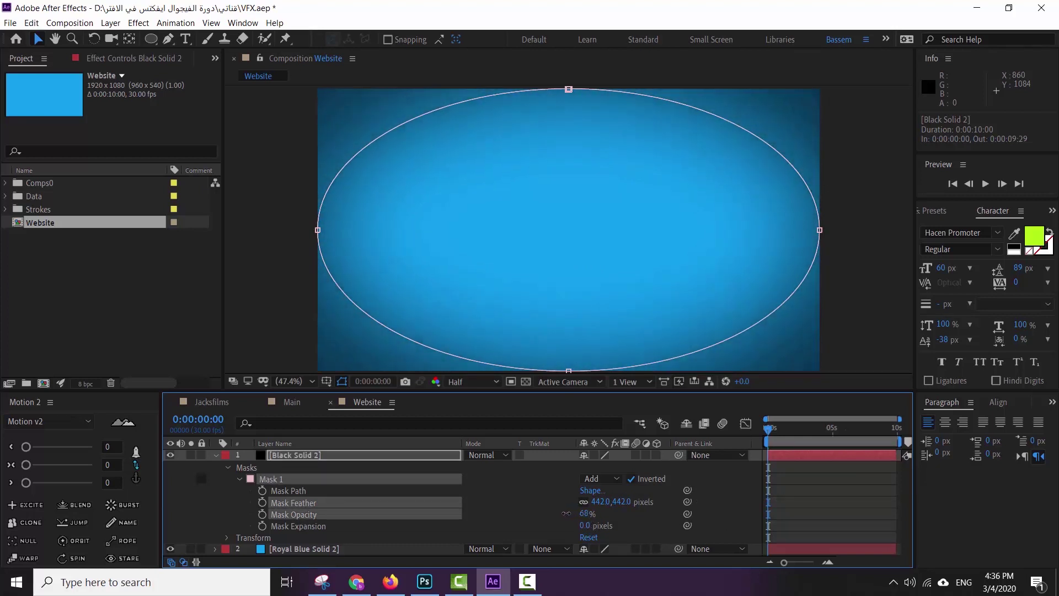
{"action": "left_click", "coordinate": [566, 513]}
{"action": "left_click", "coordinate": [215, 455]}
{"action": "left_click", "coordinate": [313, 517]}
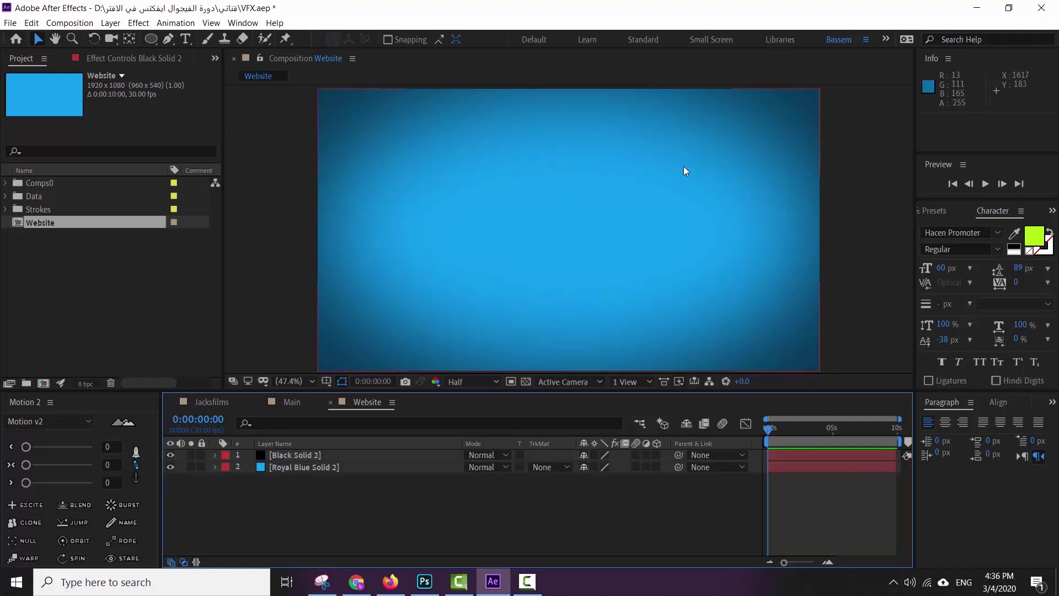
- Pre-compose the blue solid and black vignette into a composition named bg
{"action": "left_click", "coordinate": [170, 456]}
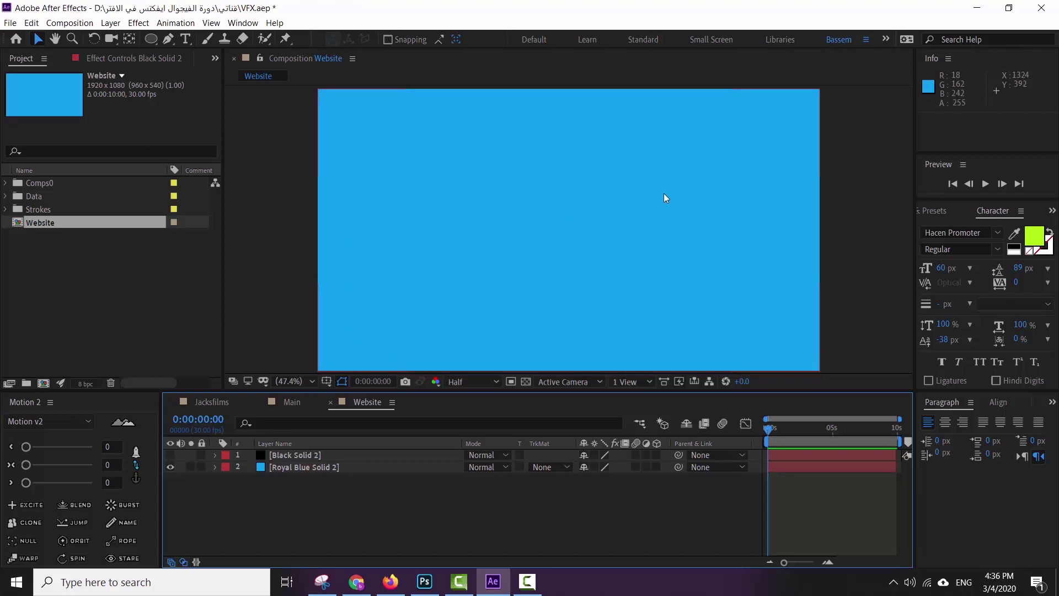
{"action": "left_click", "coordinate": [170, 454]}
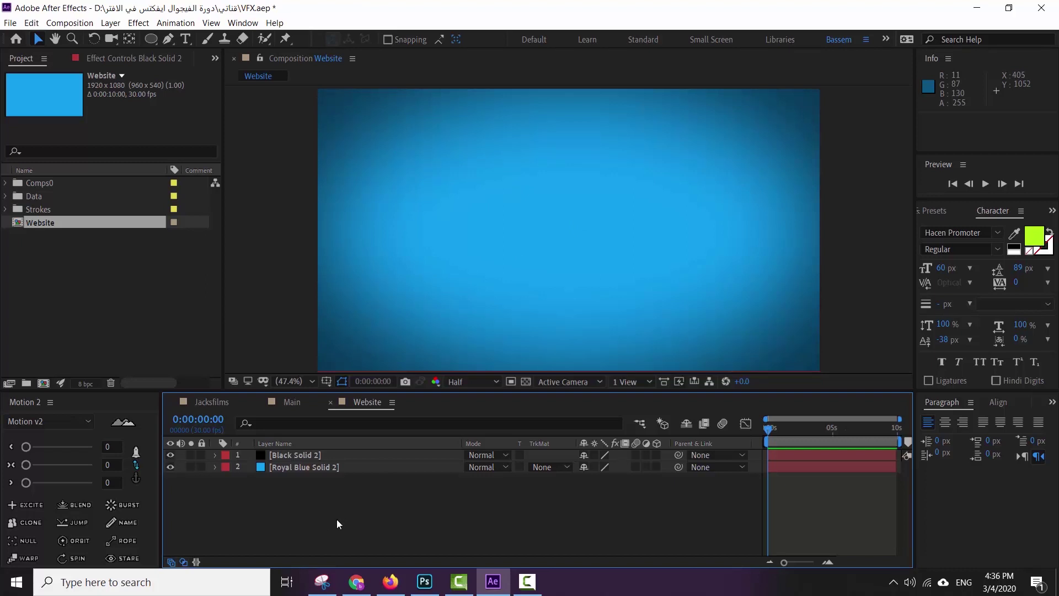
{"action": "left_click_drag", "start_coordinate": [336, 518], "coordinate": [320, 455]}
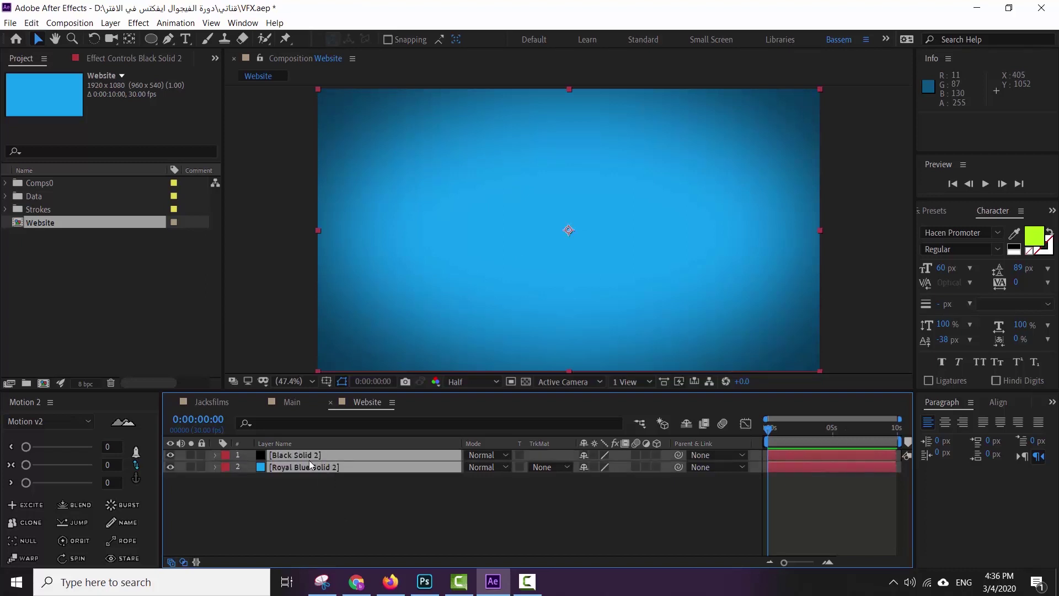
{"action": "right_click", "coordinate": [309, 458]}
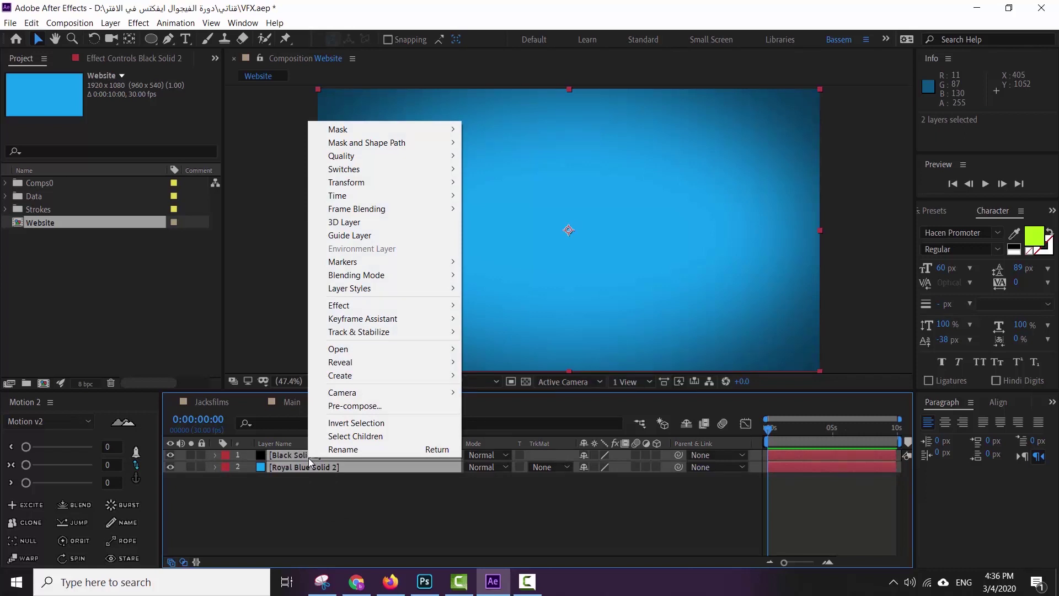
{"action": "left_click", "coordinate": [357, 406]}
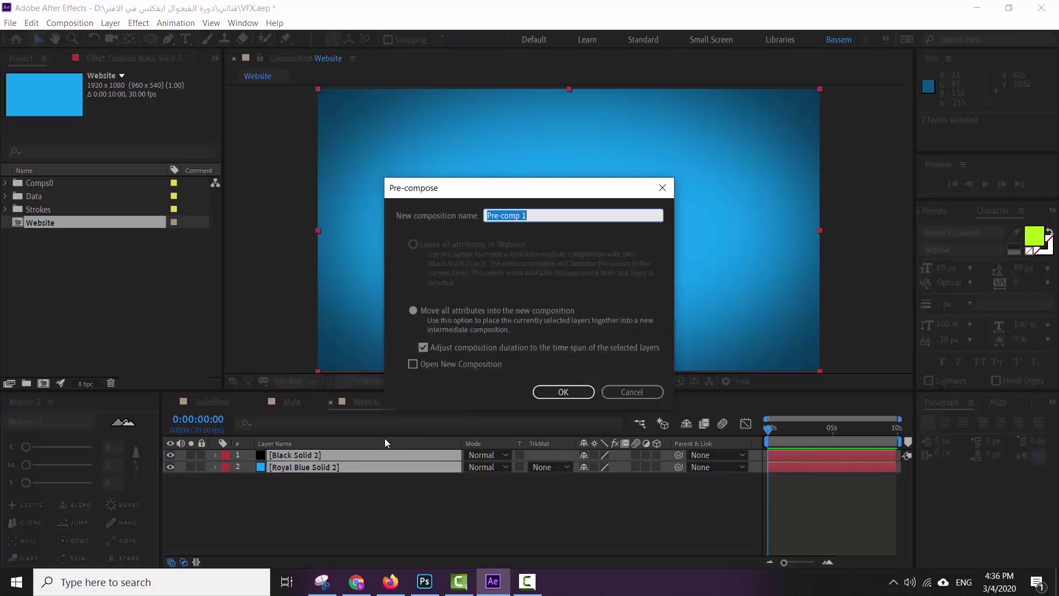
{"action": "type", "text": "bg"}
{"action": "left_click", "coordinate": [556, 392]}
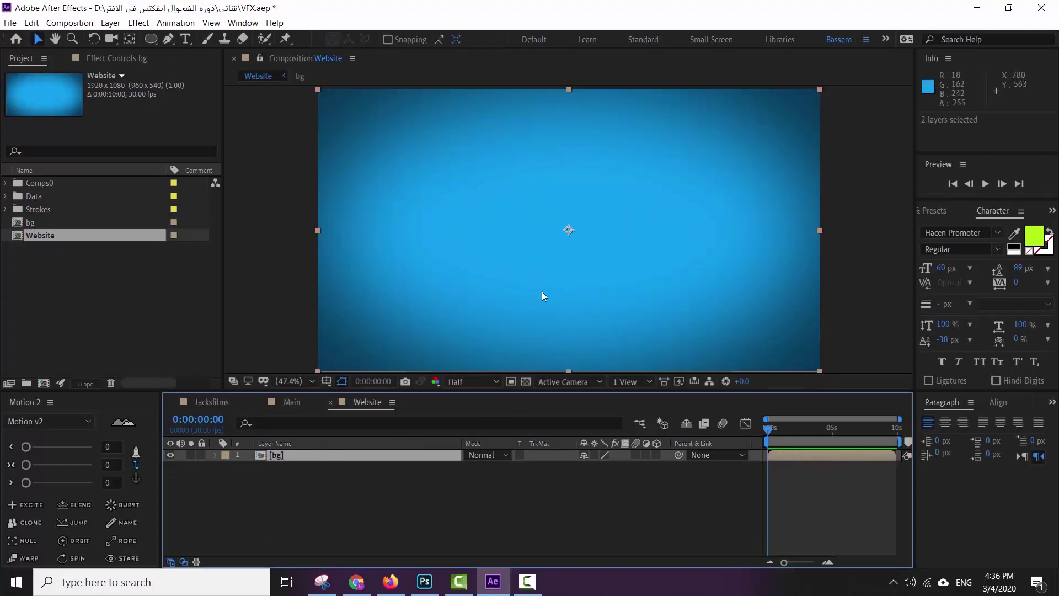
{"action": "left_click", "coordinate": [6, 196]}
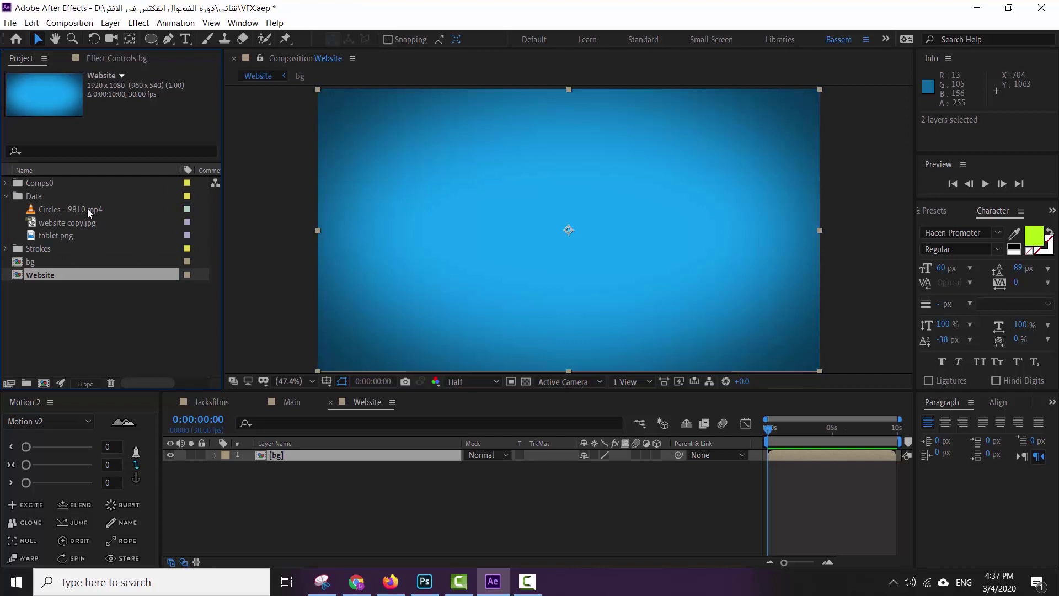
- Place Circles - 9810.mp4 above bg in Website and preview the playback
{"action": "left_click_drag", "start_coordinate": [76, 208], "coordinate": [78, 231]}
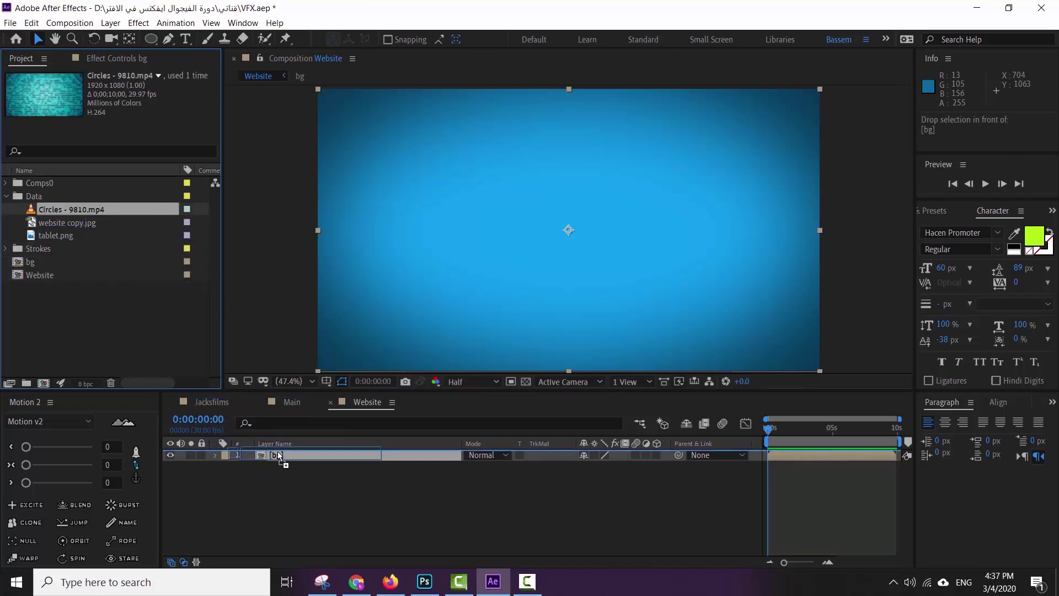
{"action": "left_click_drag", "start_coordinate": [78, 231], "coordinate": [276, 451]}
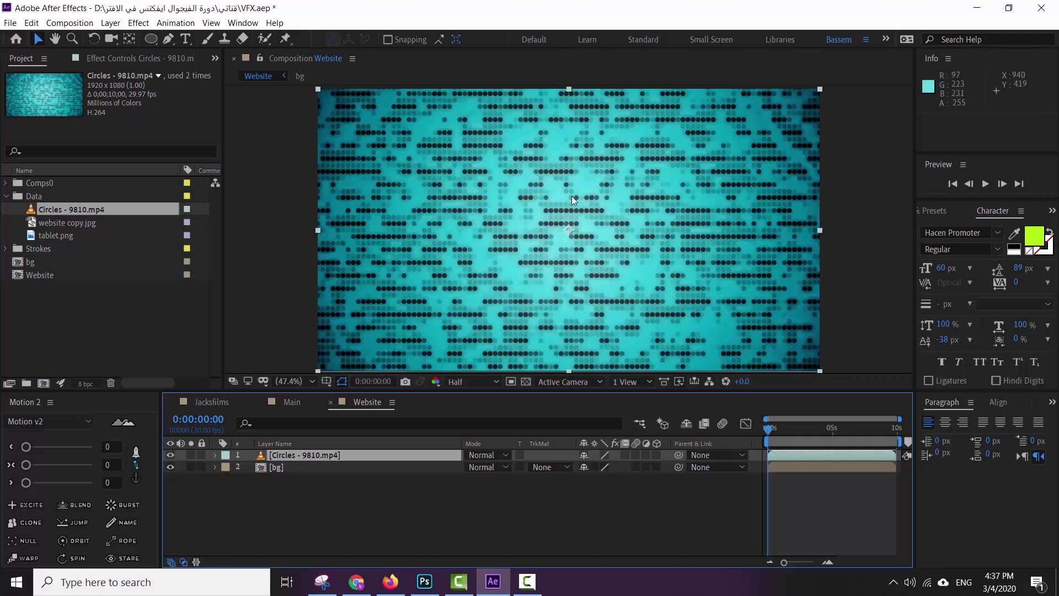
{"action": "key", "text": "space"}
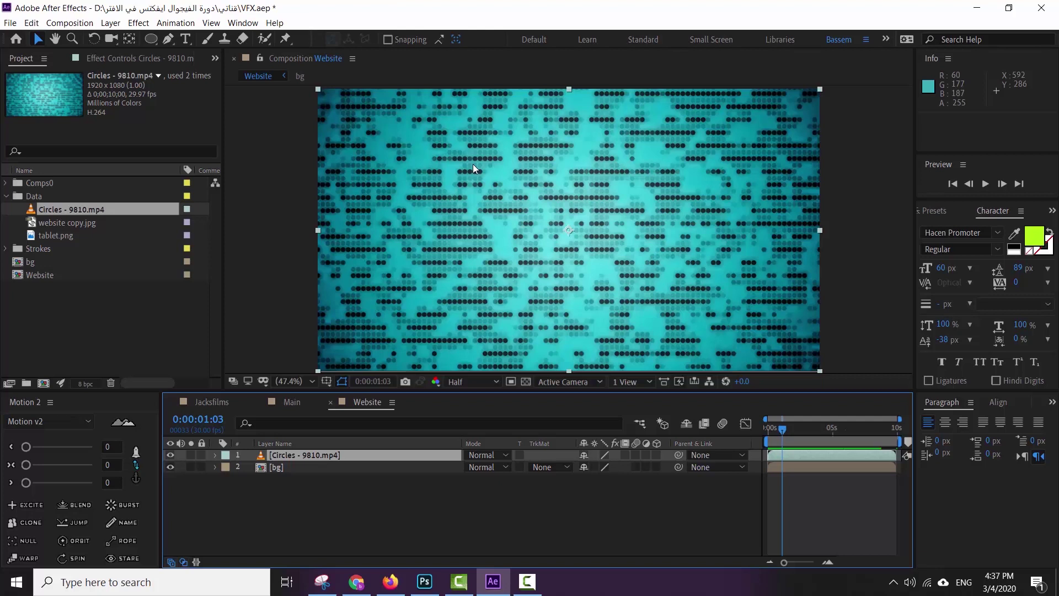
{"action": "key", "text": "space"}
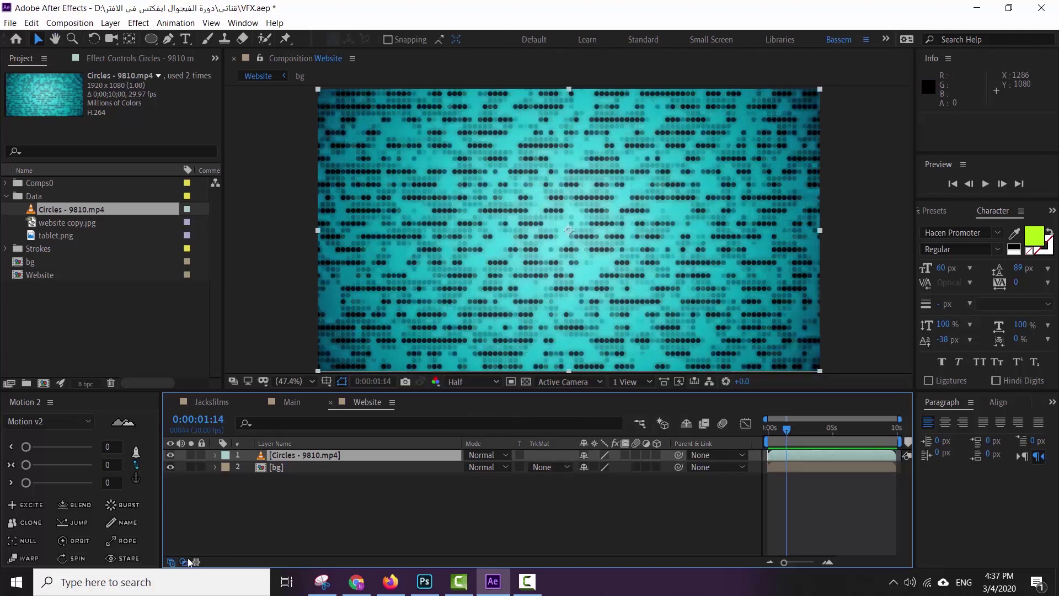
- Set the Circles layer's blend mode to Soft Light and preview from the start
{"action": "left_click", "coordinate": [483, 451]}
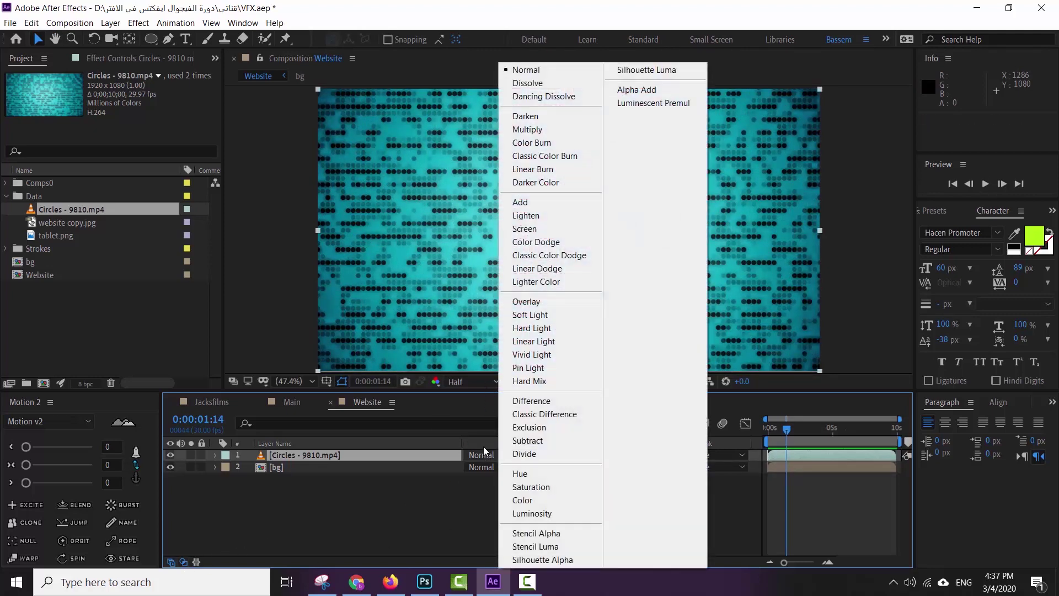
{"action": "left_click", "coordinate": [213, 544]}
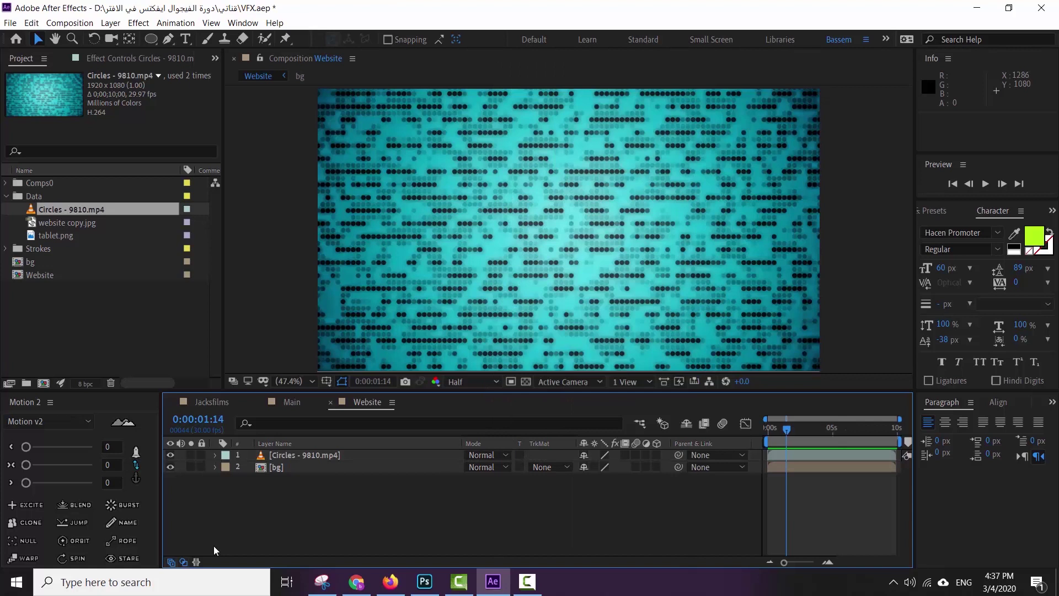
{"action": "left_click", "coordinate": [183, 562]}
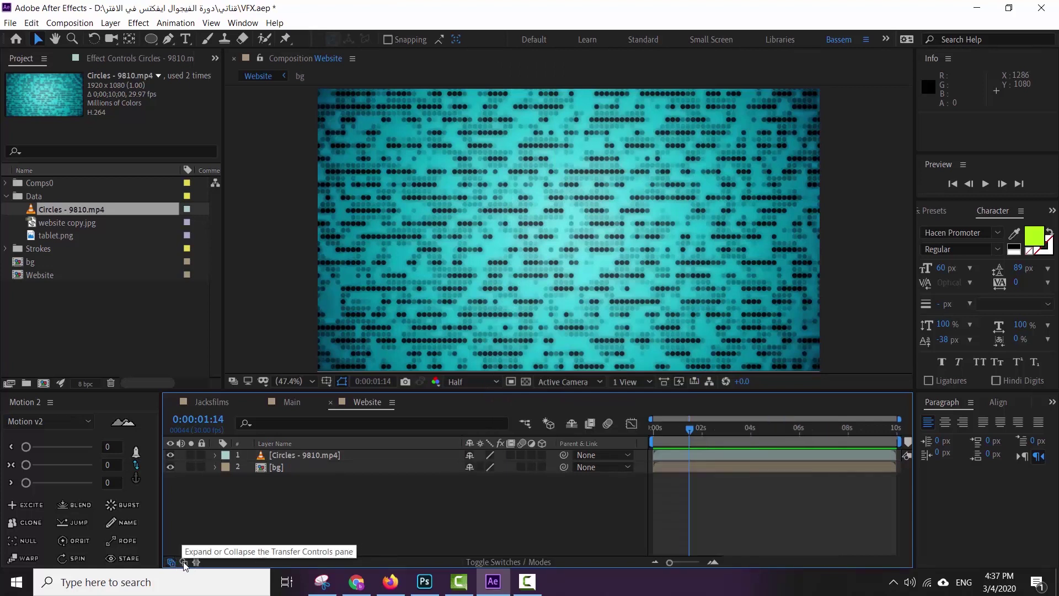
{"action": "left_click", "coordinate": [184, 562]}
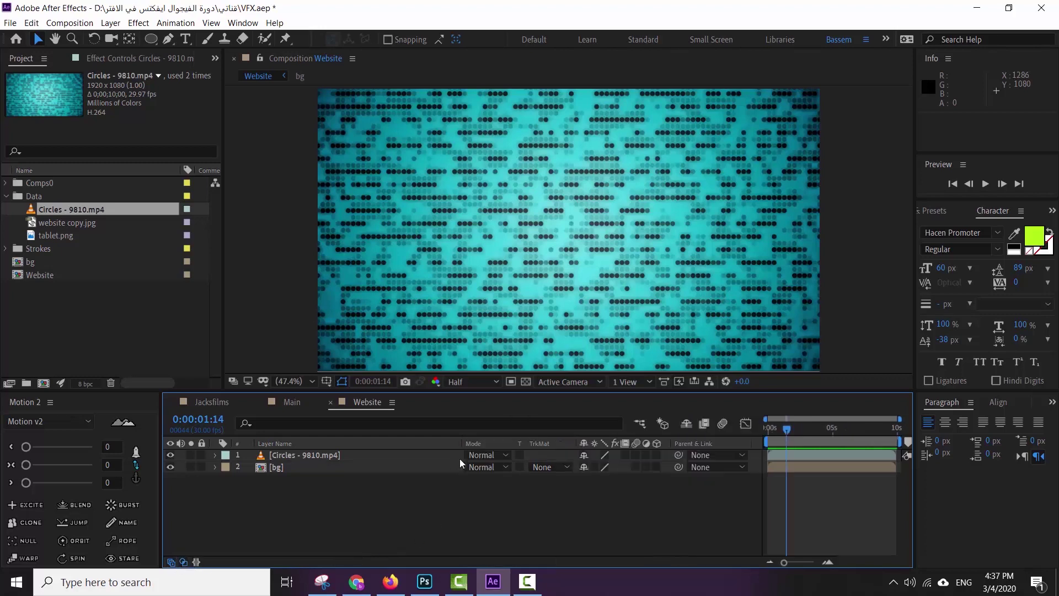
{"action": "left_click", "coordinate": [477, 454]}
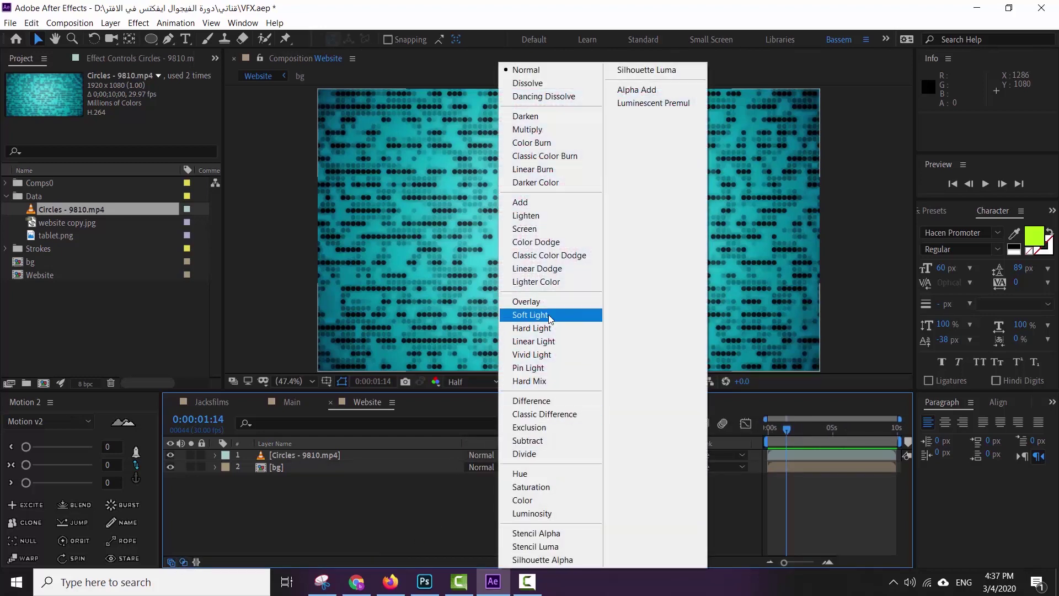
{"action": "left_click", "coordinate": [548, 313]}
{"action": "left_click_drag", "start_coordinate": [787, 428], "coordinate": [738, 432]}
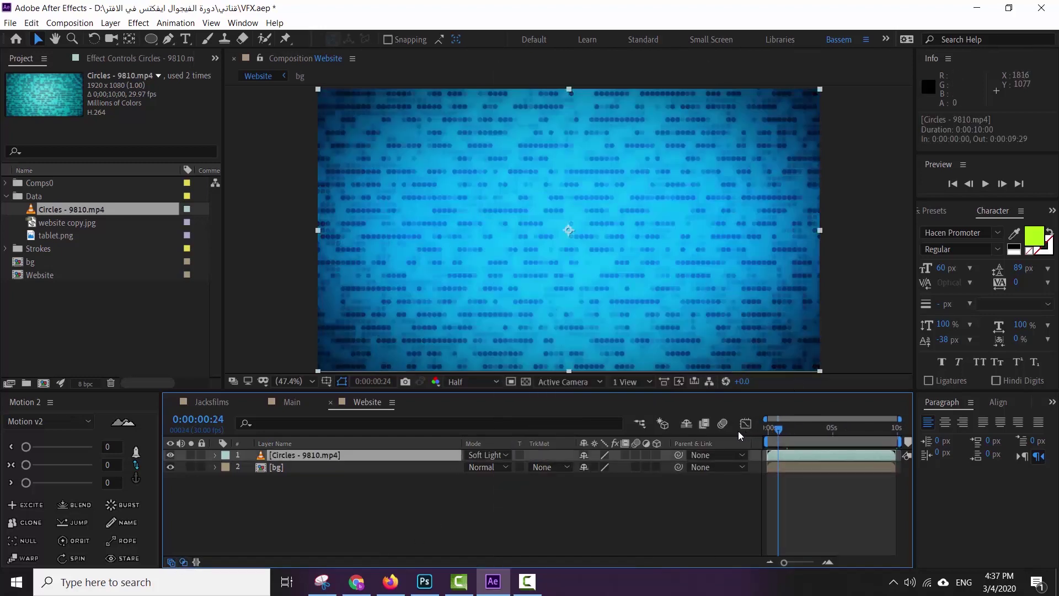
{"action": "key", "text": "space"}
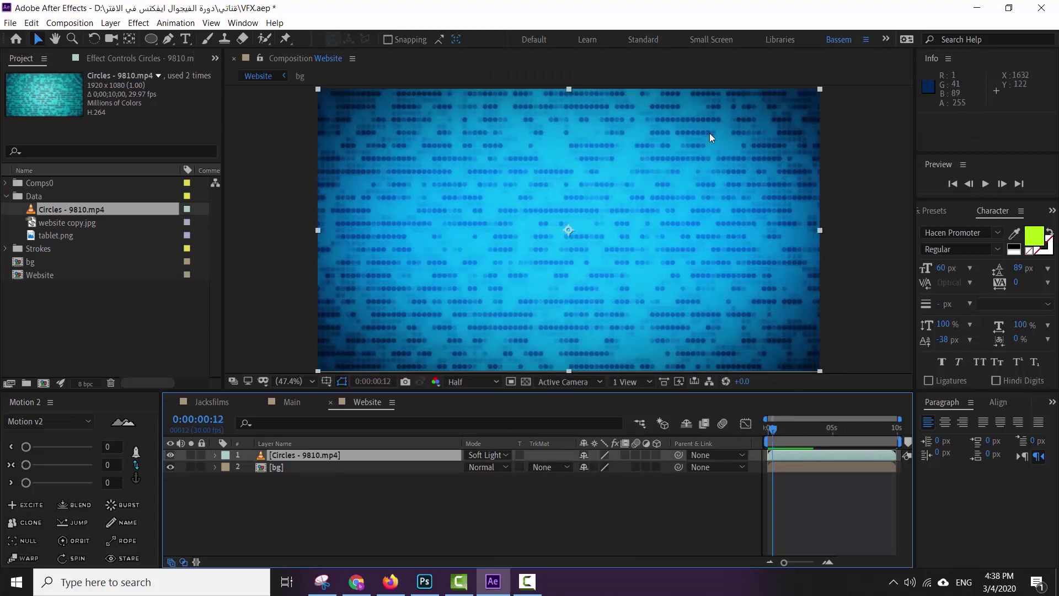
- Lower the Circles layer opacity to 30% and preview from the first frame
{"action": "key", "text": "t"}
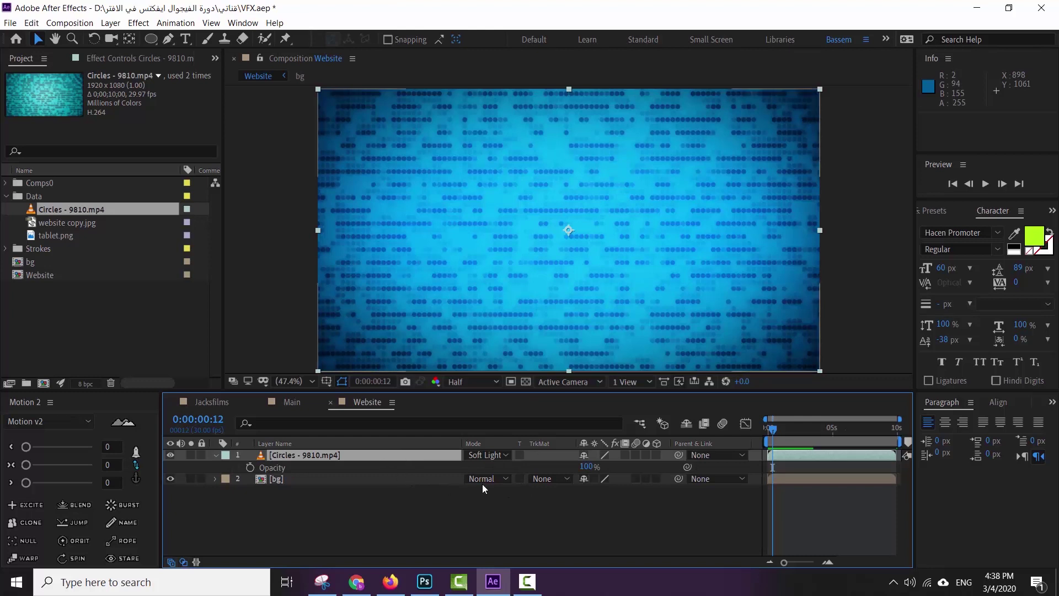
{"action": "left_click_drag", "start_coordinate": [595, 465], "coordinate": [586, 466]}
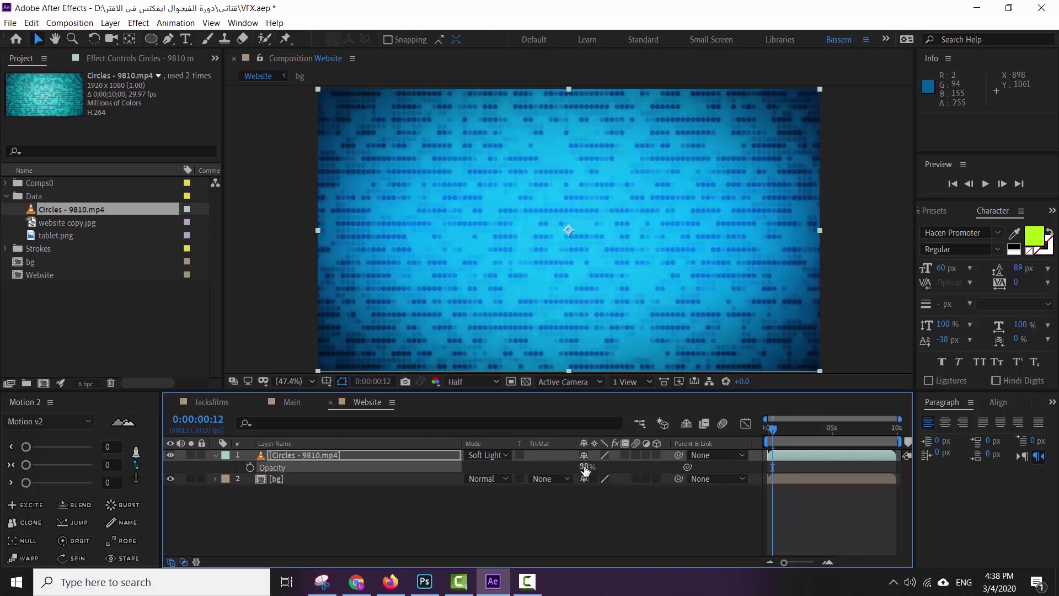
{"action": "left_click", "coordinate": [588, 467]}
{"action": "type", "text": "30"}
{"action": "key", "text": "Return"}
{"action": "left_click", "coordinate": [624, 502]}
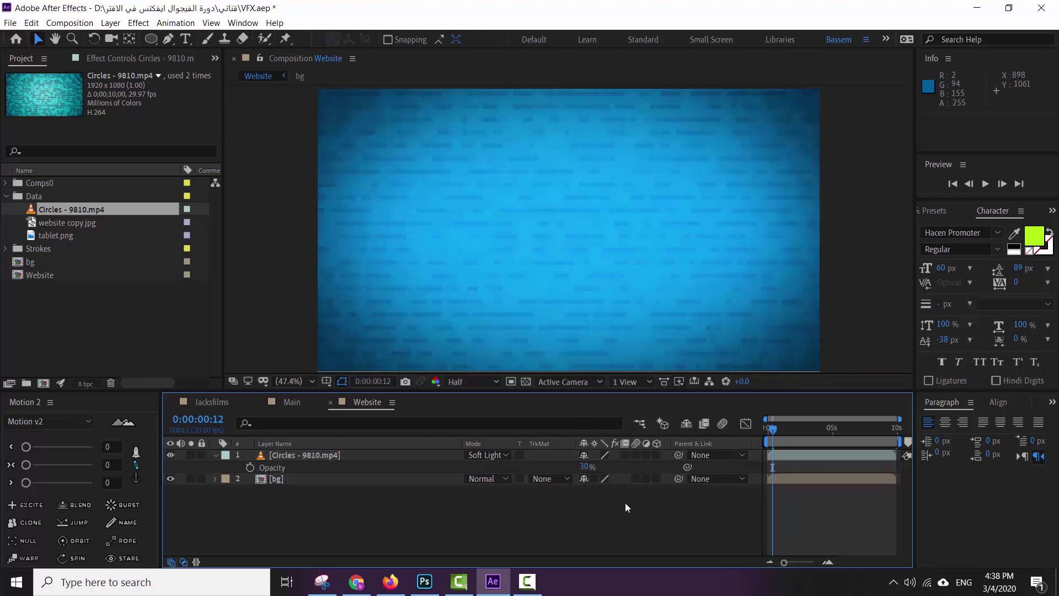
{"action": "key", "text": "Home"}
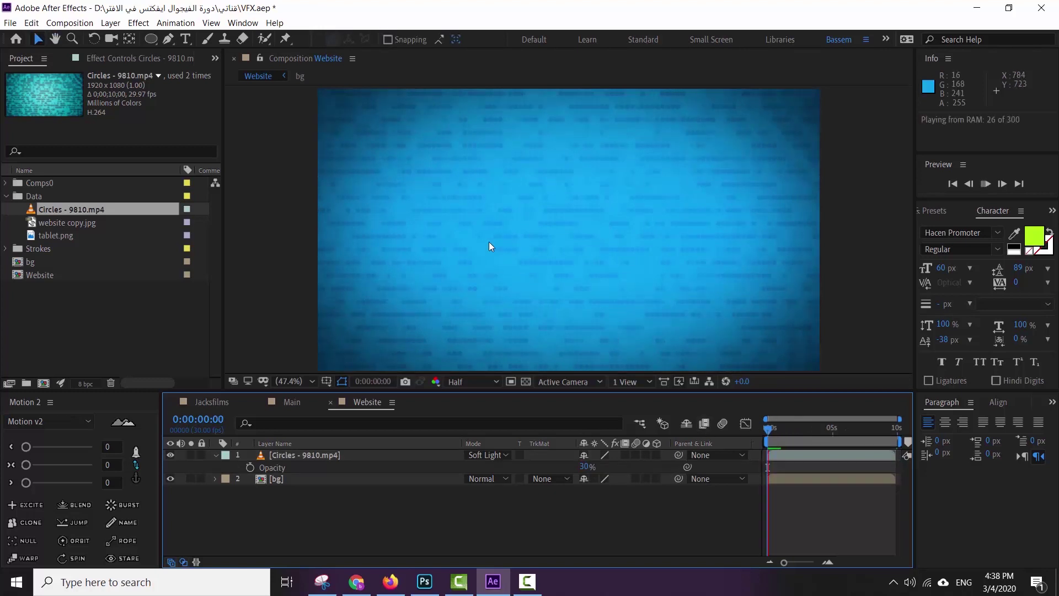
{"action": "key", "text": "space"}
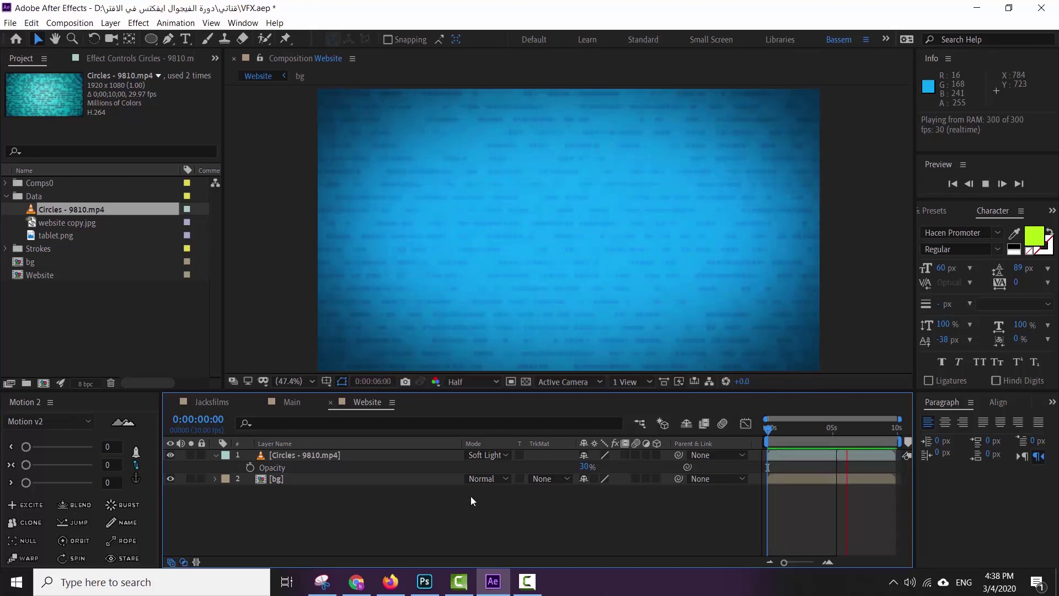
- Save the project and create a new tablet composition from tablet.png
{"action": "left_click", "coordinate": [215, 455]}
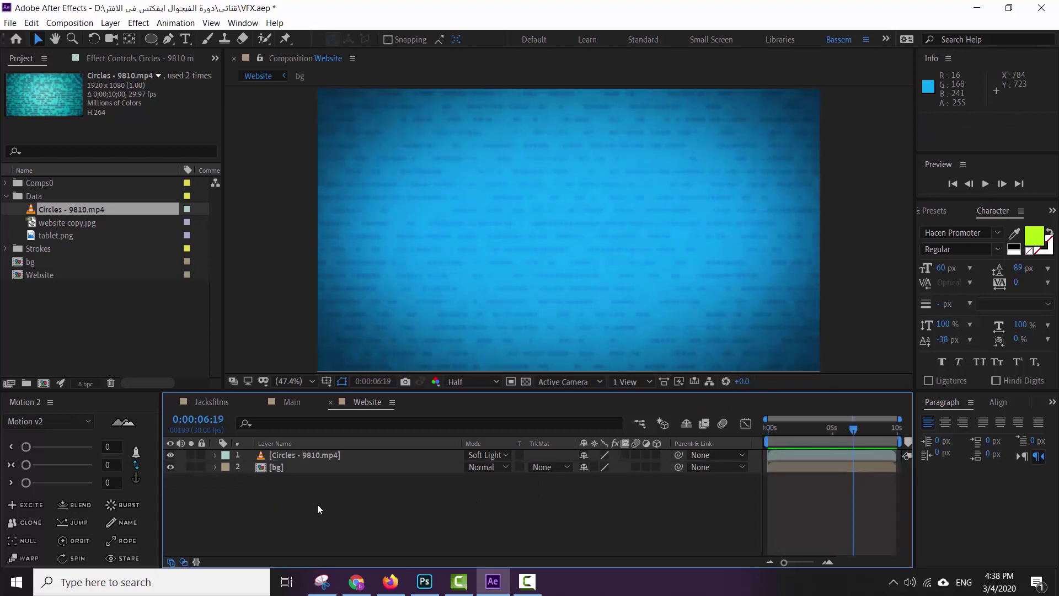
{"action": "key", "text": "ctrl+s"}
{"action": "left_click", "coordinate": [63, 235]}
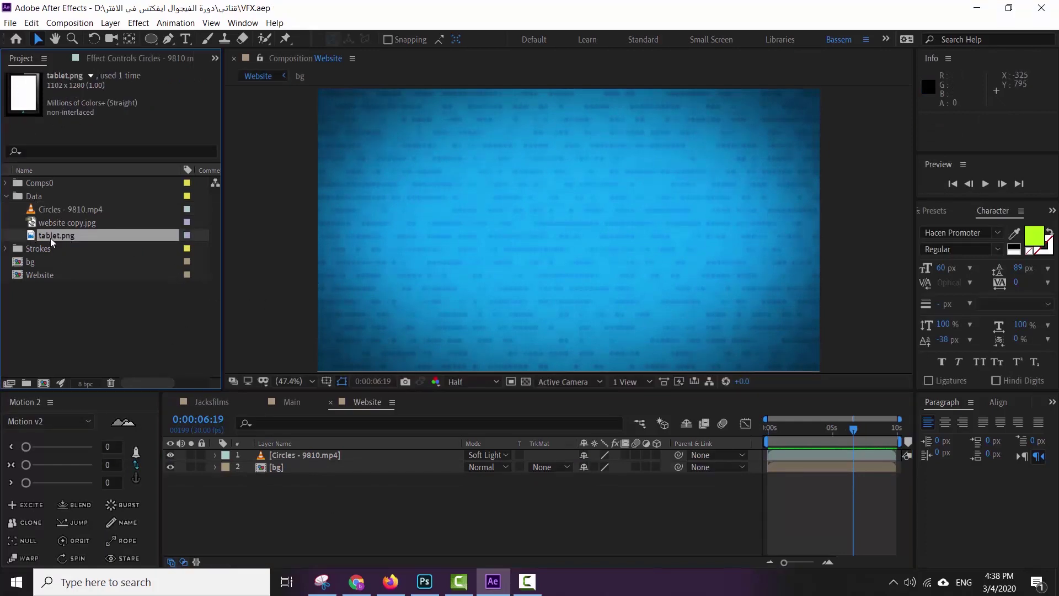
{"action": "left_click_drag", "start_coordinate": [51, 241], "coordinate": [44, 386]}
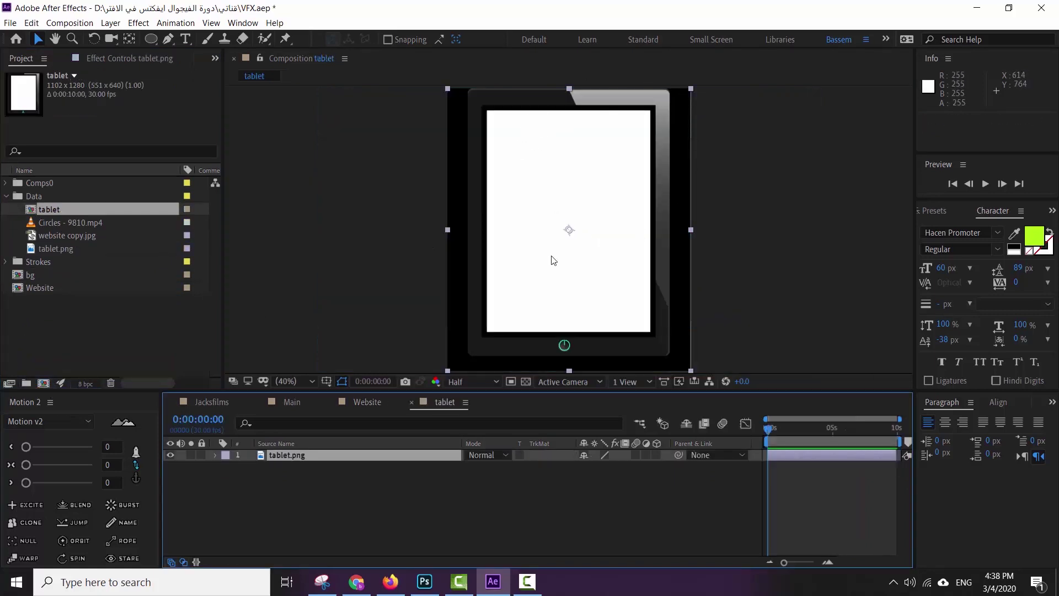
- Shift the tablet image slightly down in the frame, checking it against the transparency grid
{"action": "left_click", "coordinate": [526, 381]}
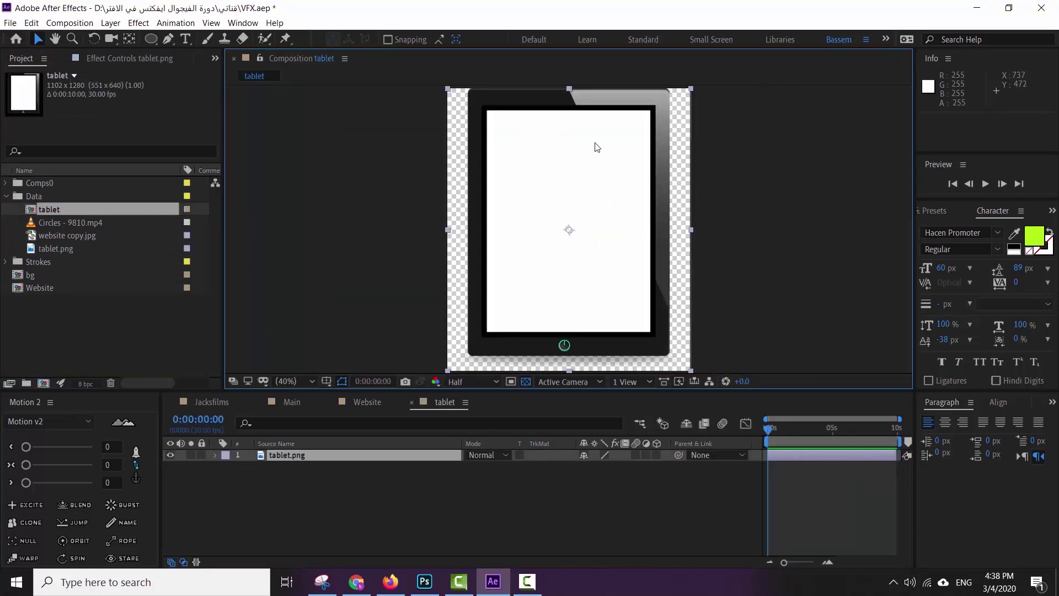
{"action": "left_click_drag", "start_coordinate": [583, 199], "coordinate": [582, 208]}
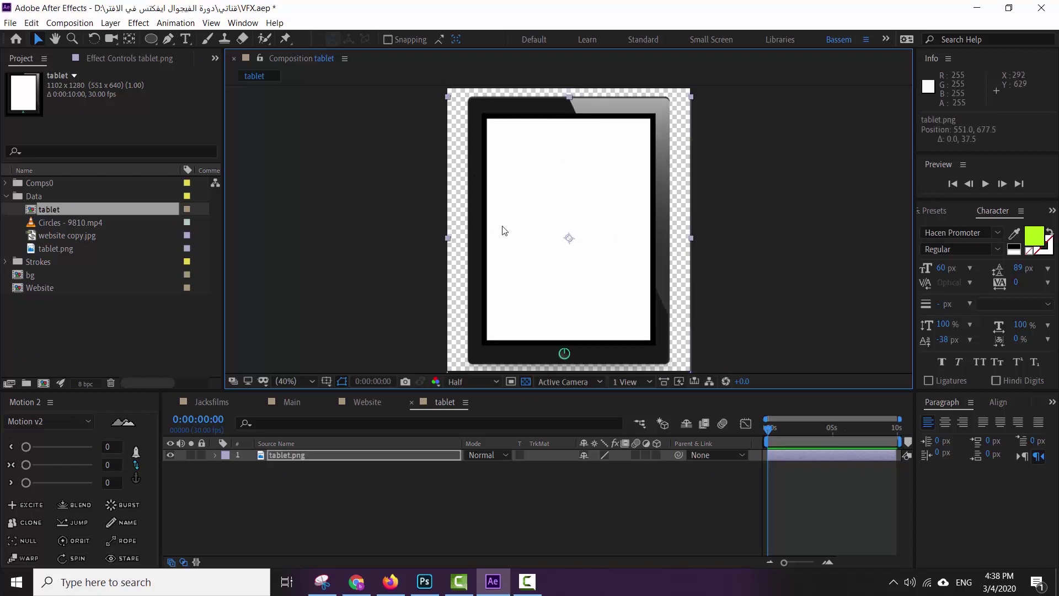
{"action": "left_click", "coordinate": [525, 381]}
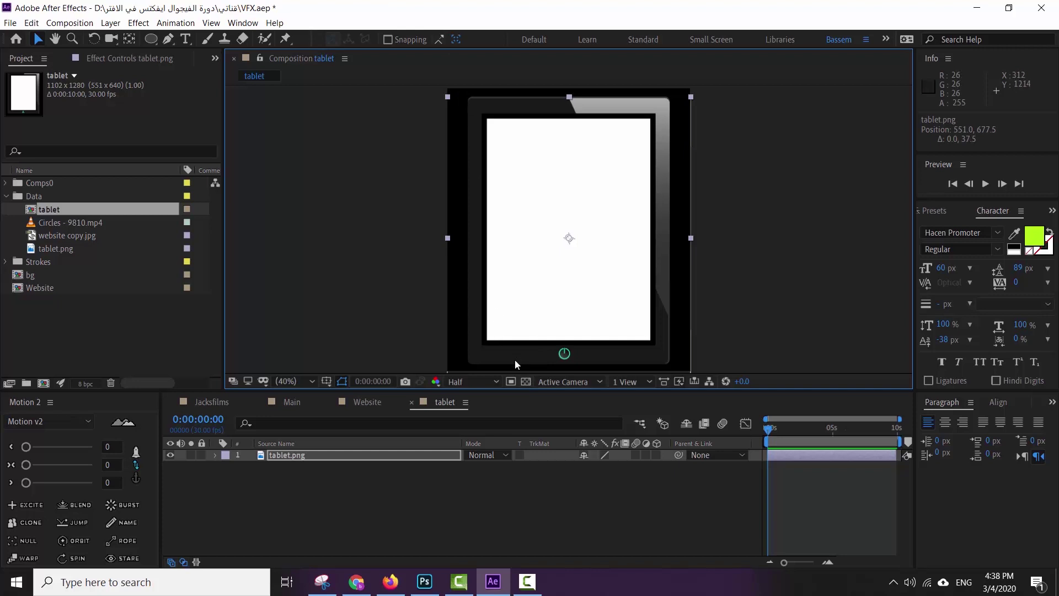
{"action": "left_click", "coordinate": [525, 381]}
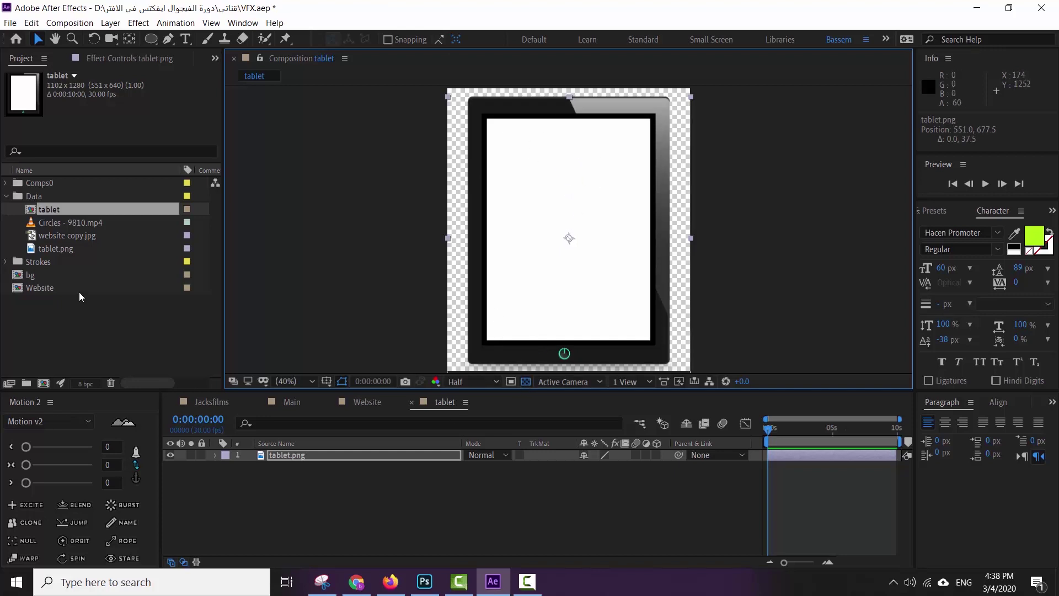
- Add website copy.jpg to the tablet comp and roughly scale and position it over the screen
{"action": "left_click_drag", "start_coordinate": [43, 237], "coordinate": [338, 469]}
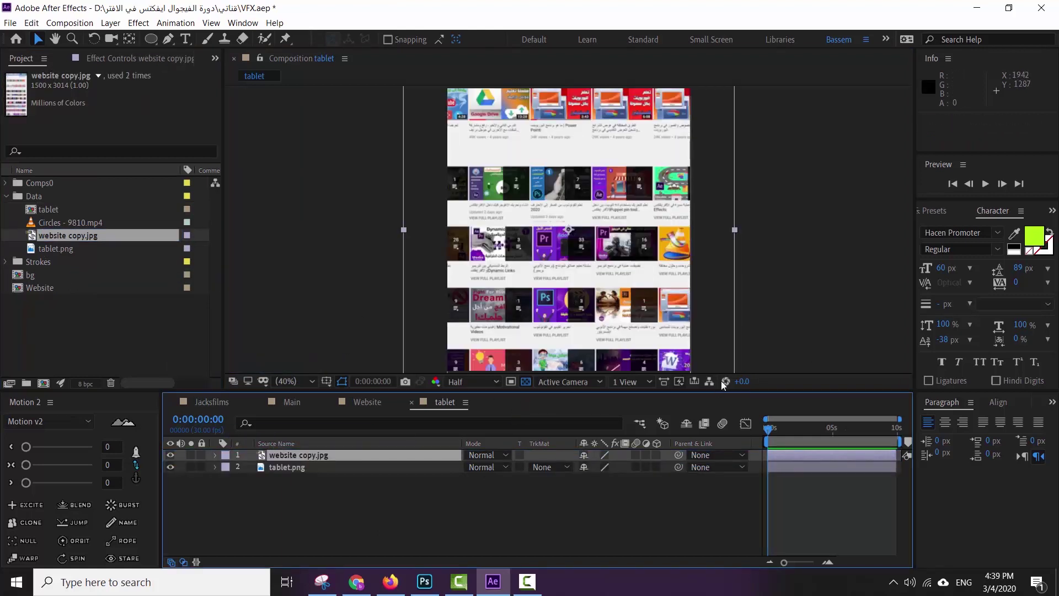
{"action": "key", "text": "s"}
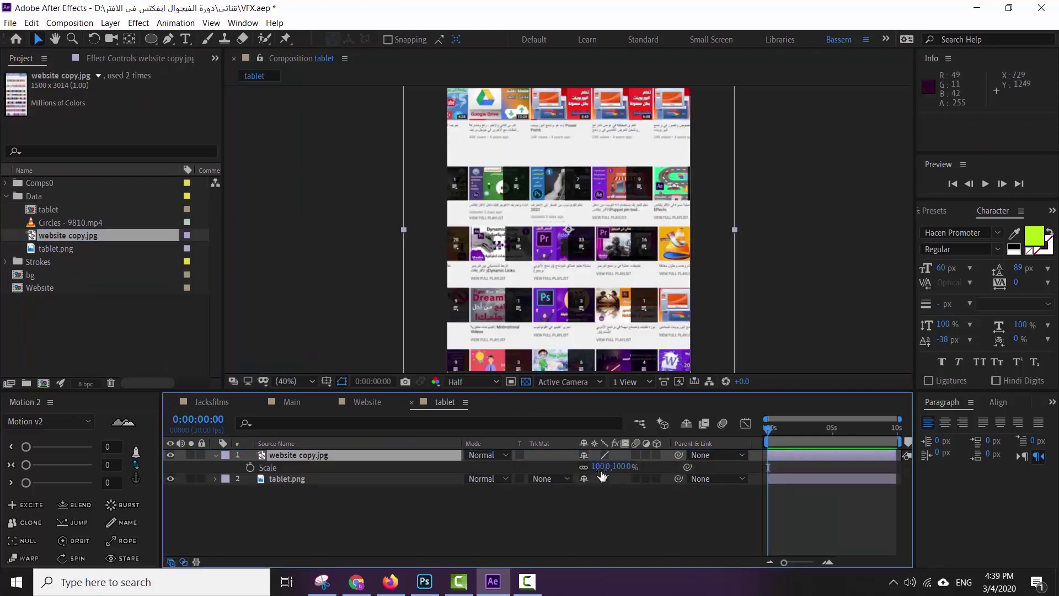
{"action": "left_click_drag", "start_coordinate": [593, 466], "coordinate": [570, 477]}
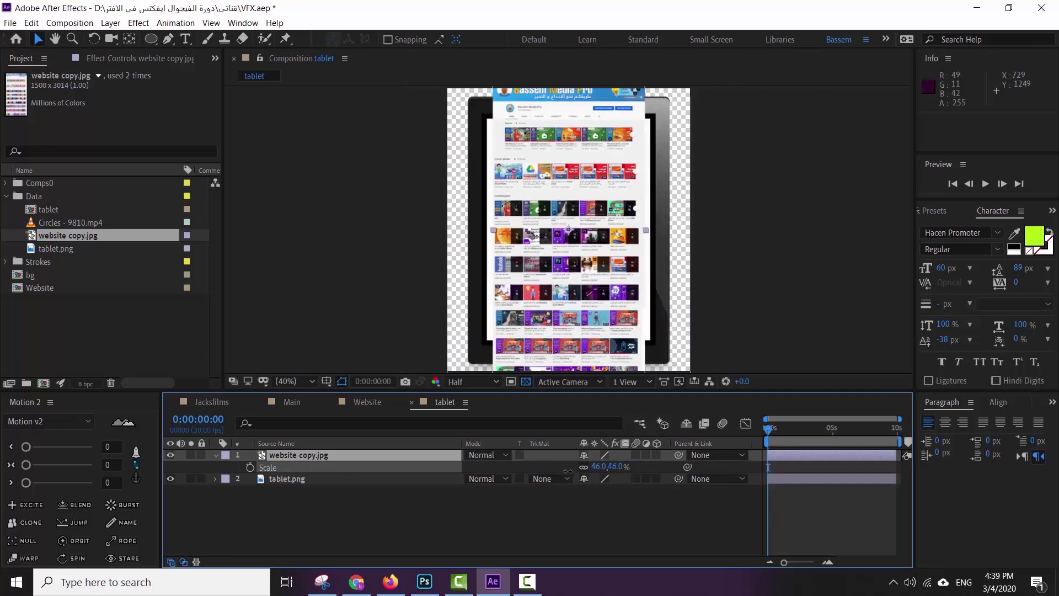
{"action": "left_click_drag", "start_coordinate": [588, 266], "coordinate": [586, 266]}
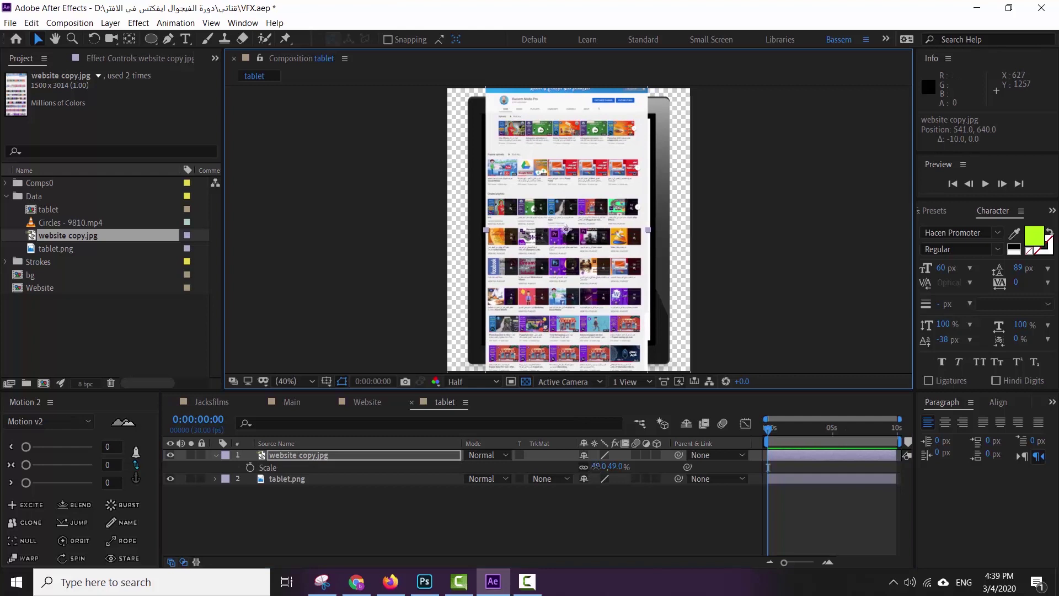
{"action": "left_click_drag", "start_coordinate": [593, 466], "coordinate": [595, 466]}
{"action": "left_click_drag", "start_coordinate": [586, 227], "coordinate": [591, 228]}
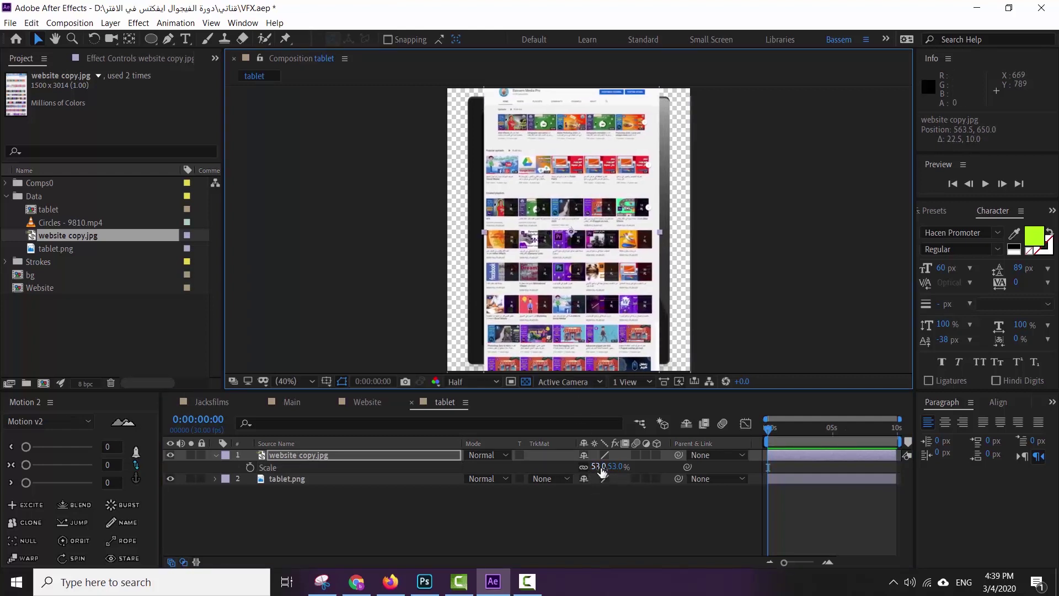
{"action": "left_click_drag", "start_coordinate": [597, 467], "coordinate": [594, 467]}
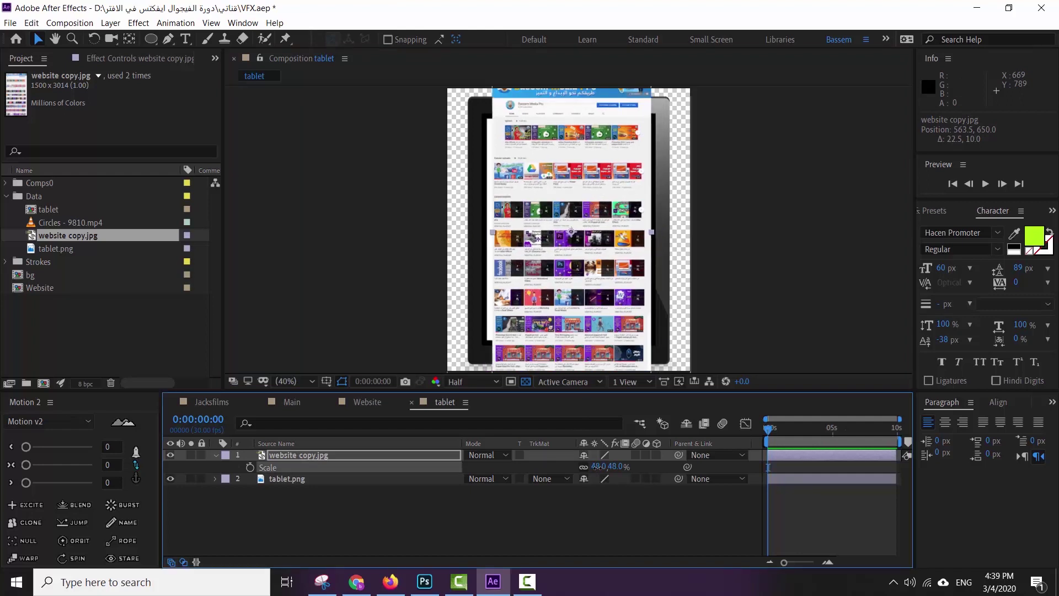
- Set the website layer's Scale to exactly 51% and hide the layer
{"action": "left_click", "coordinate": [597, 467]}
{"action": "type", "text": "50"}
{"action": "key", "text": "Return"}
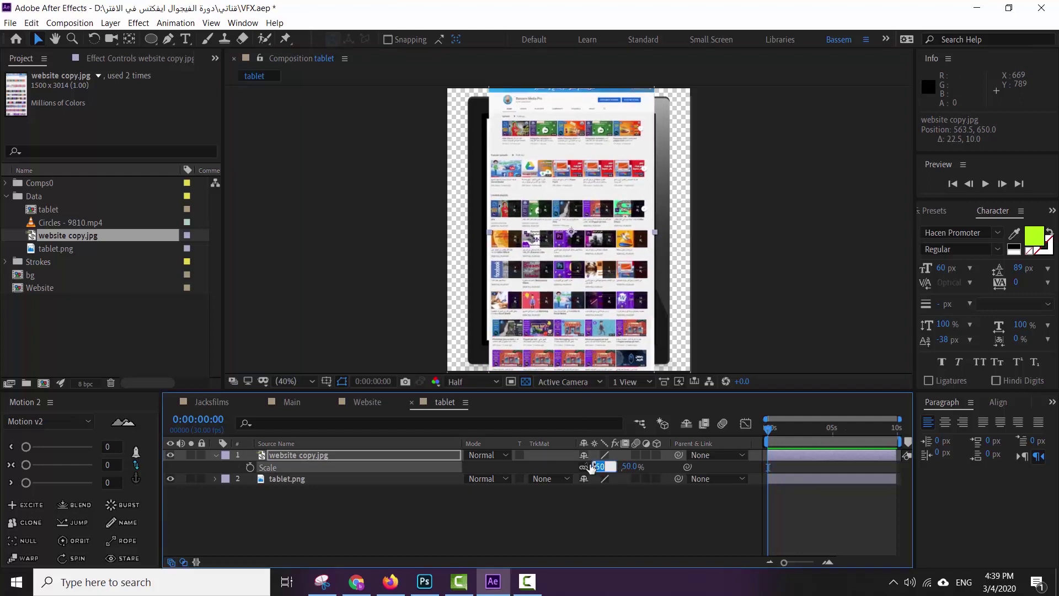
{"action": "key", "text": "Up"}
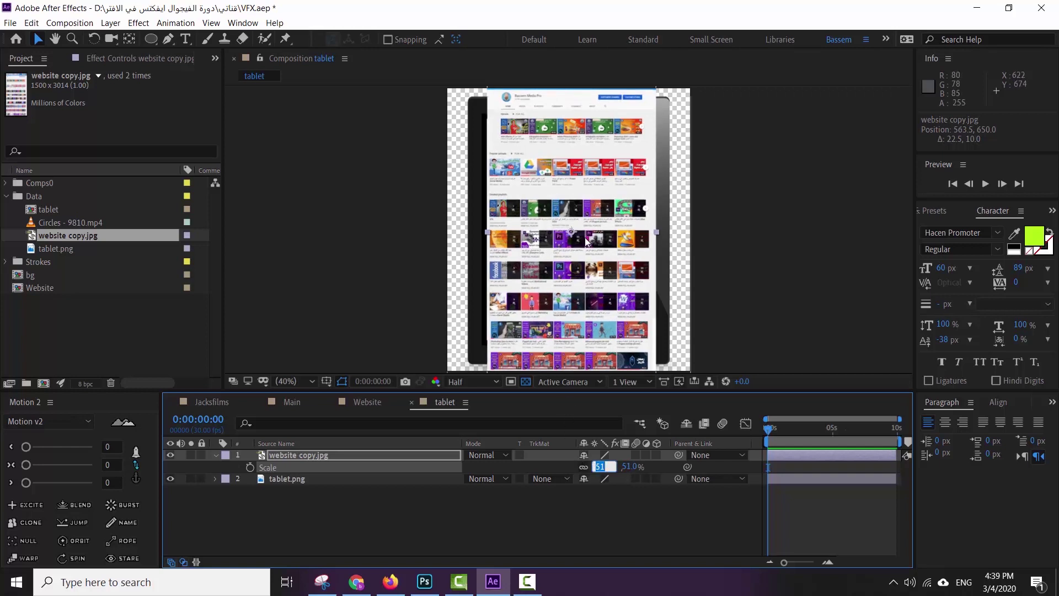
{"action": "key", "text": "Return"}
{"action": "left_click", "coordinate": [170, 455]}
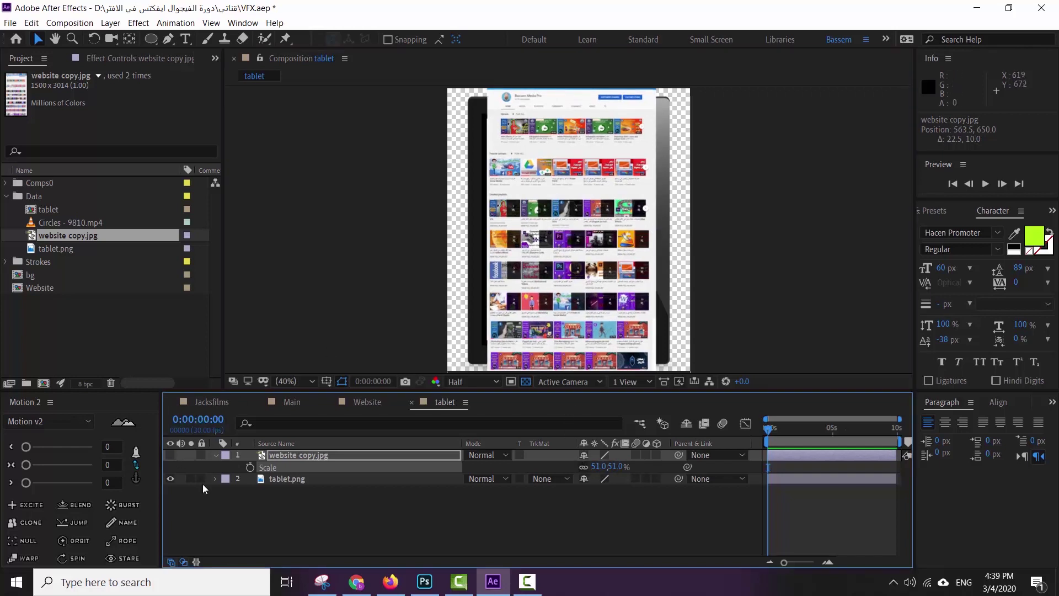
- Draw a new rectangle shape layer covering the tablet's screen area
{"action": "left_click", "coordinate": [151, 39]}
{"action": "left_click", "coordinate": [213, 39]}
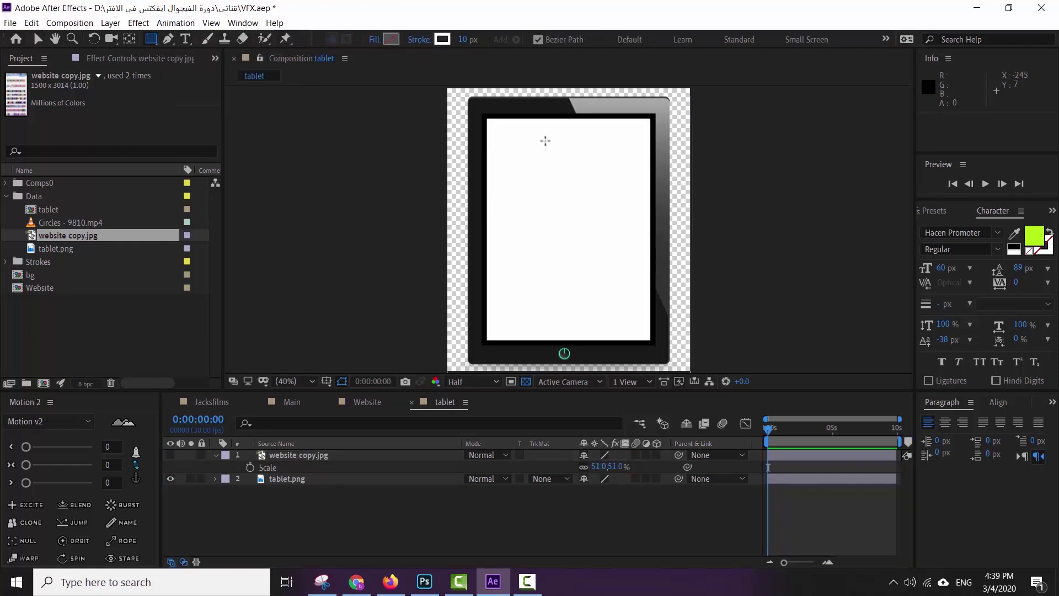
{"action": "left_click", "coordinate": [295, 488]}
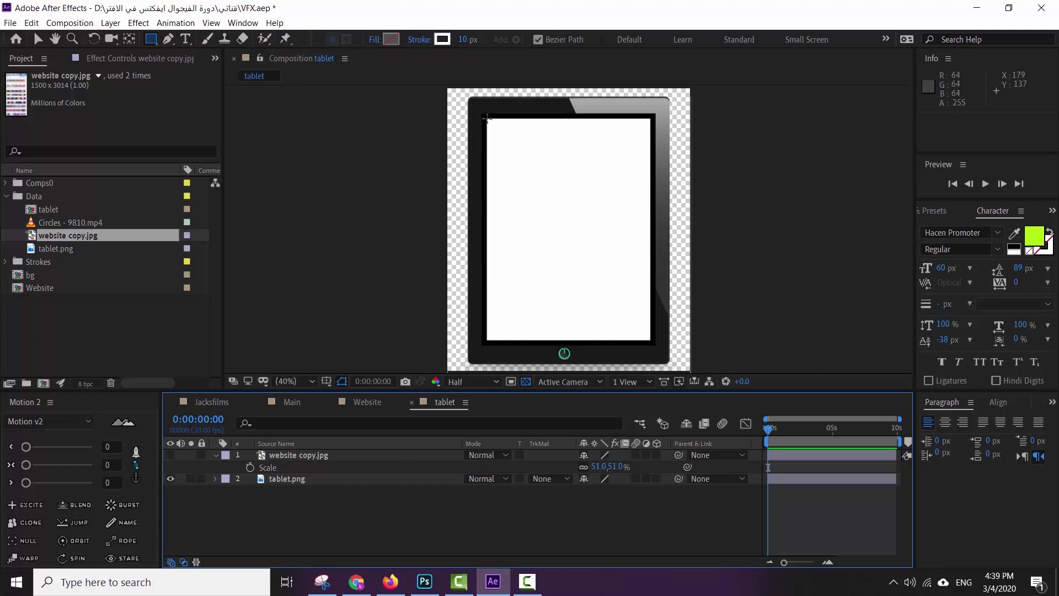
{"action": "left_click_drag", "start_coordinate": [487, 117], "coordinate": [652, 342]}
- Give the rectangle a red FF171B fill and no stroke, then collapse and hide it
{"action": "left_click", "coordinate": [391, 39]}
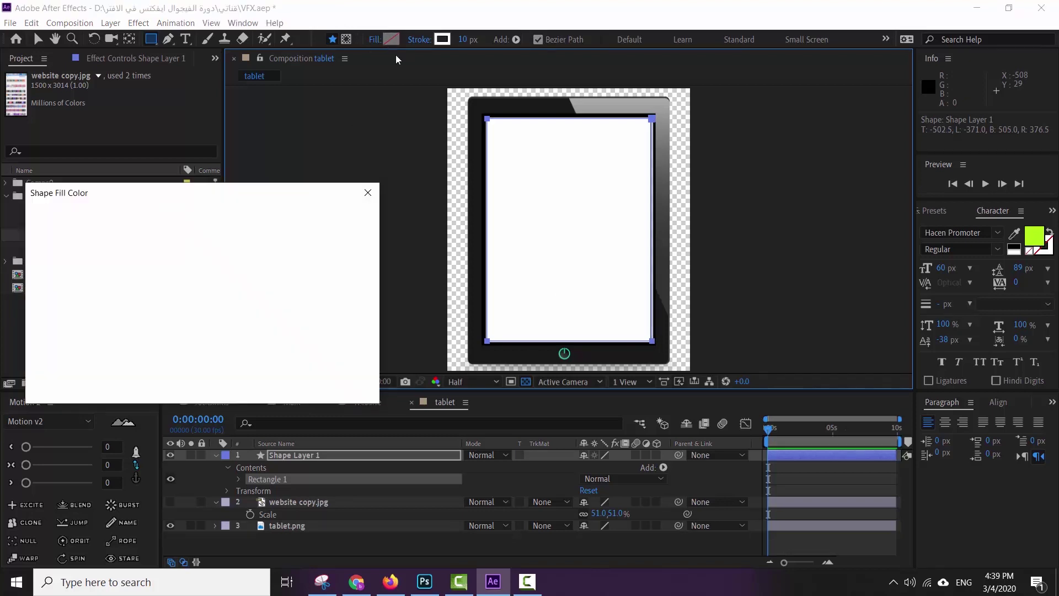
{"action": "left_click", "coordinate": [193, 215]}
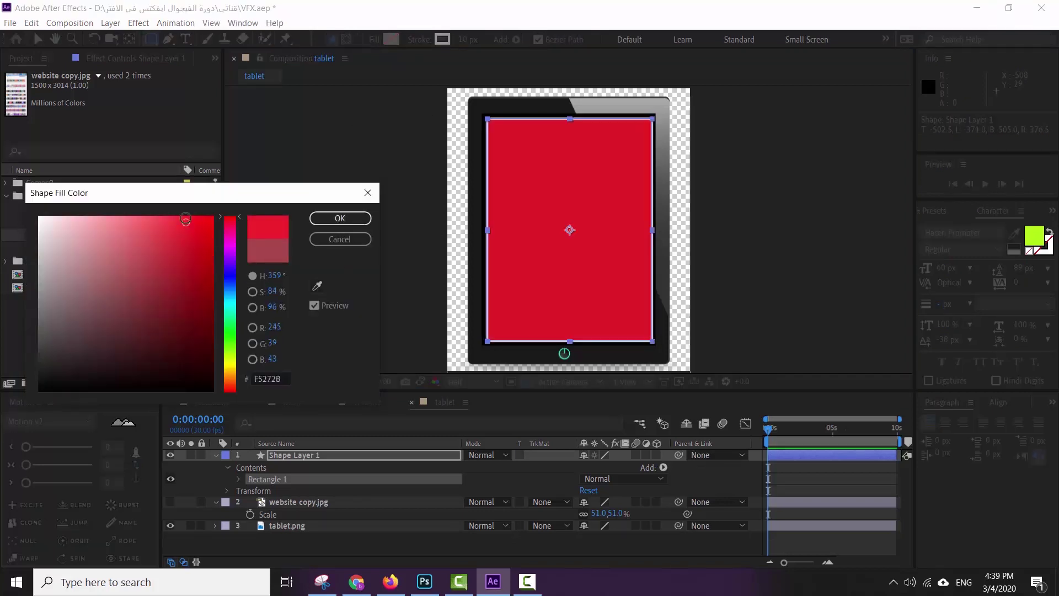
{"action": "left_click", "coordinate": [340, 218]}
{"action": "left_click", "coordinate": [420, 40]}
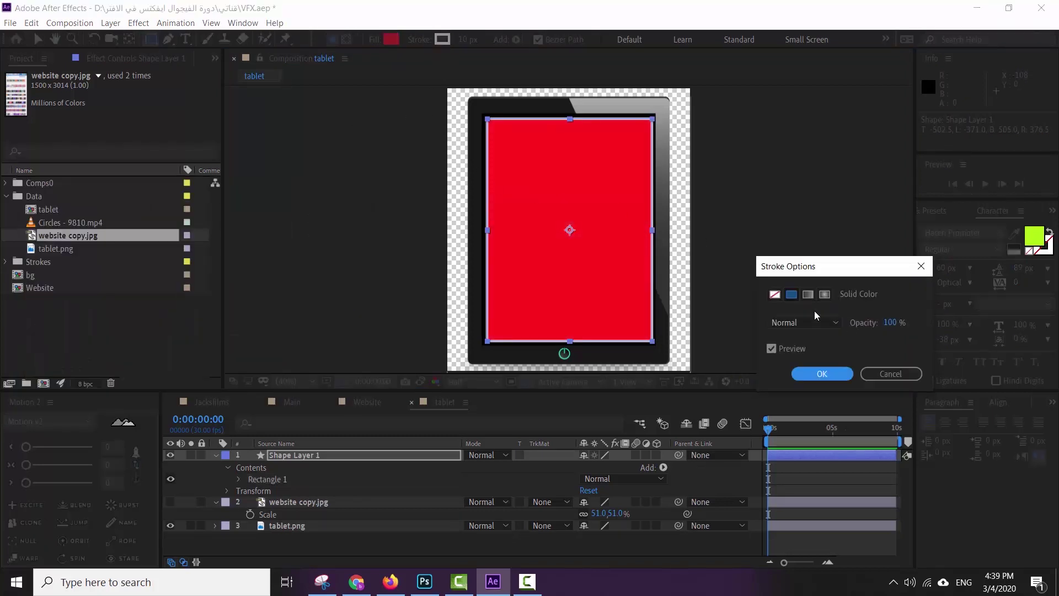
{"action": "left_click", "coordinate": [775, 294]}
{"action": "left_click", "coordinate": [822, 374]}
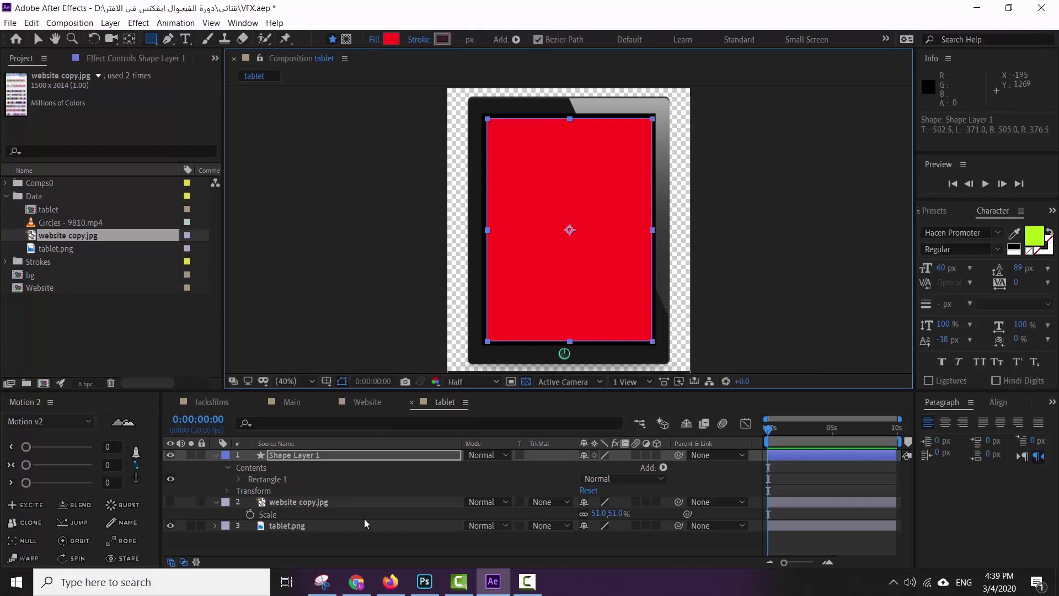
{"action": "left_click", "coordinate": [474, 546]}
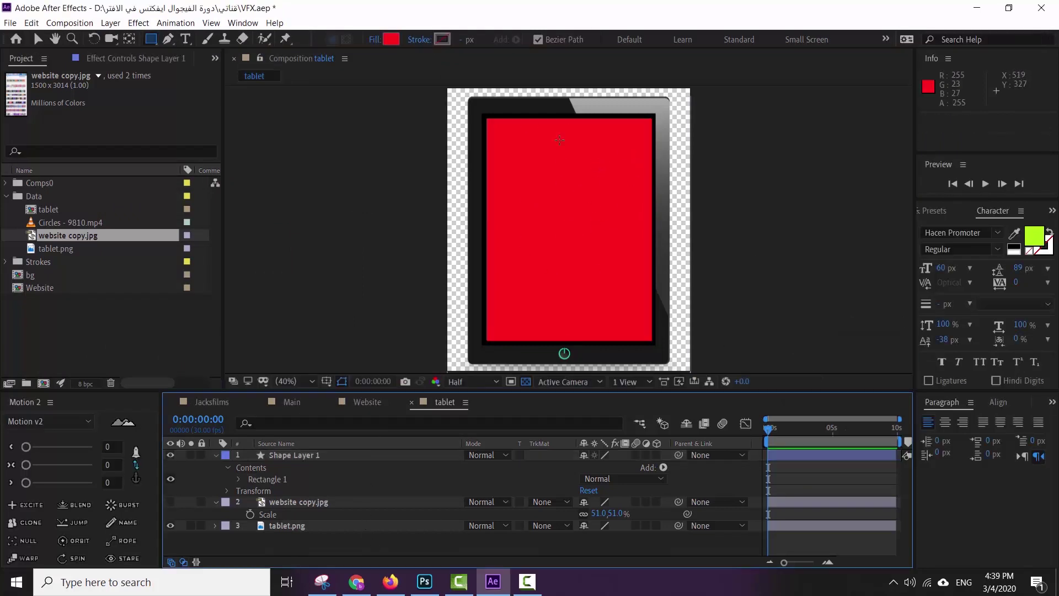
{"action": "left_click", "coordinate": [215, 454]}
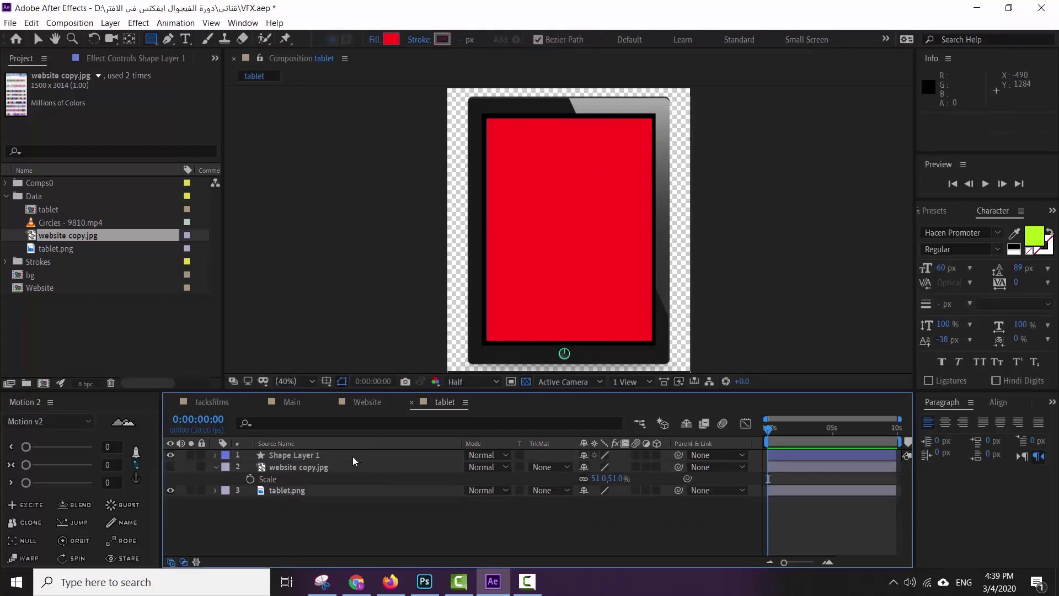
{"action": "left_click", "coordinate": [170, 455]}
- Show the website layer again and move it up so its header is visible
{"action": "left_click", "coordinate": [170, 466]}
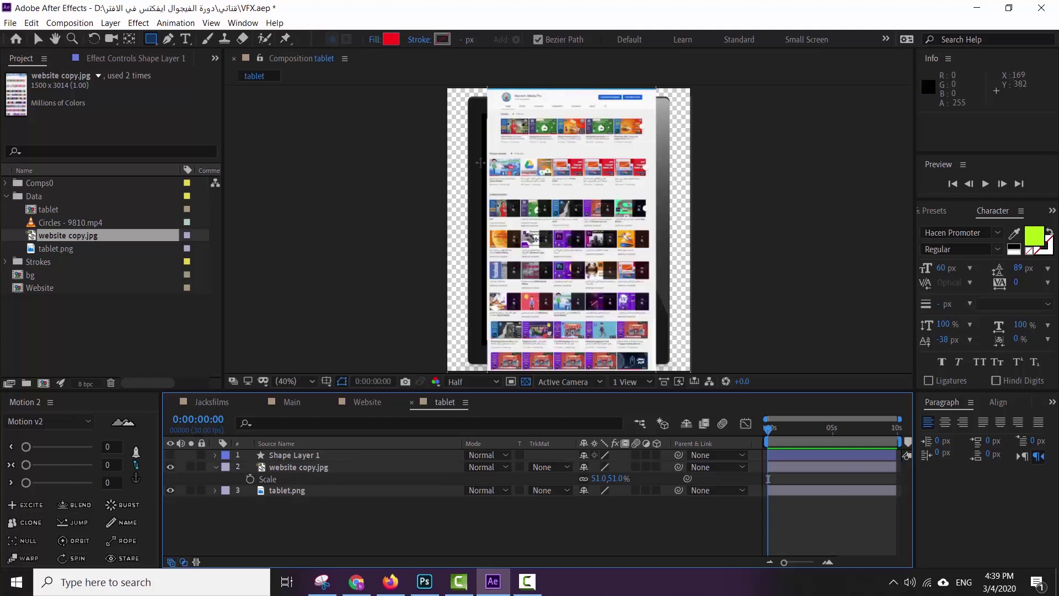
{"action": "key", "text": "v"}
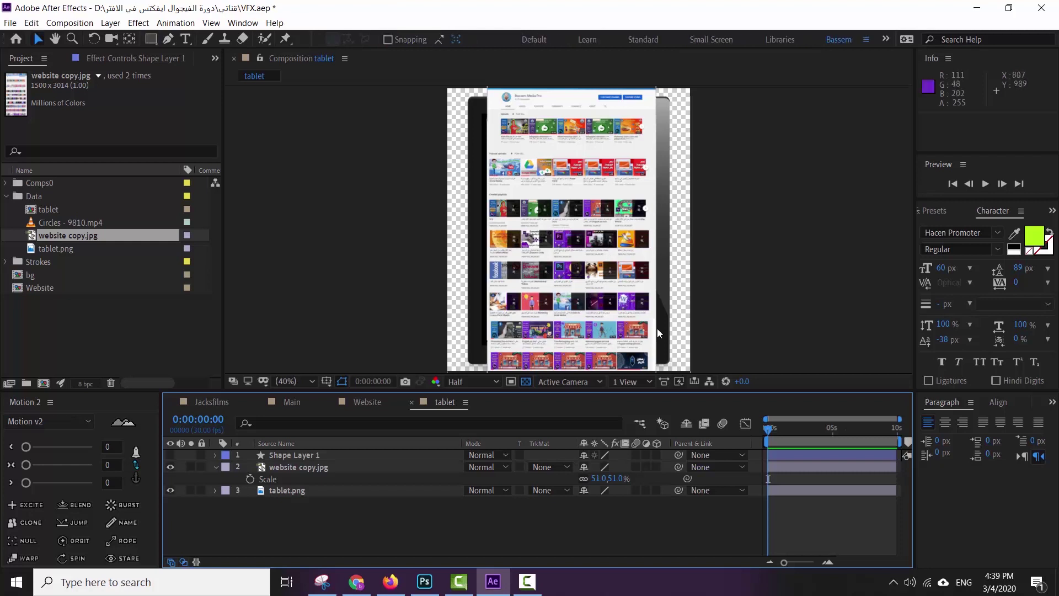
{"action": "left_click", "coordinate": [365, 467]}
{"action": "mouse_move", "coordinate": [552, 316]}
{"action": "left_mouse_down"}
{"action": "mouse_move", "coordinate": [553, 284]}
{"action": "mouse_move", "coordinate": [544, 367]}
{"action": "left_mouse_up"}
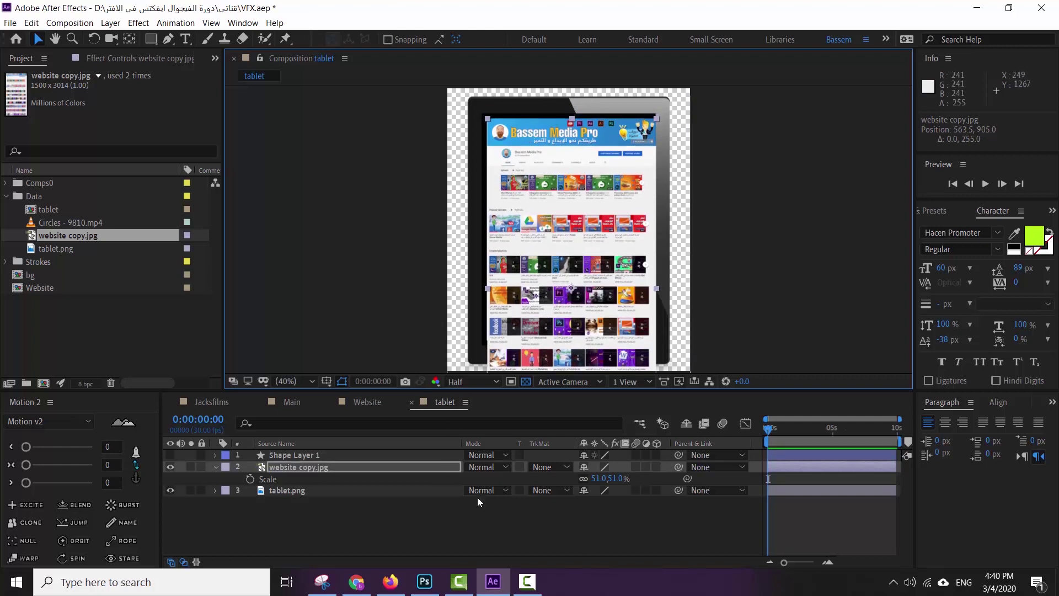
- Rename Shape Layer 1 to 'screen' and set website copy.jpg's track matte to Alpha Matte 'screen'
{"action": "left_click", "coordinate": [543, 467]}
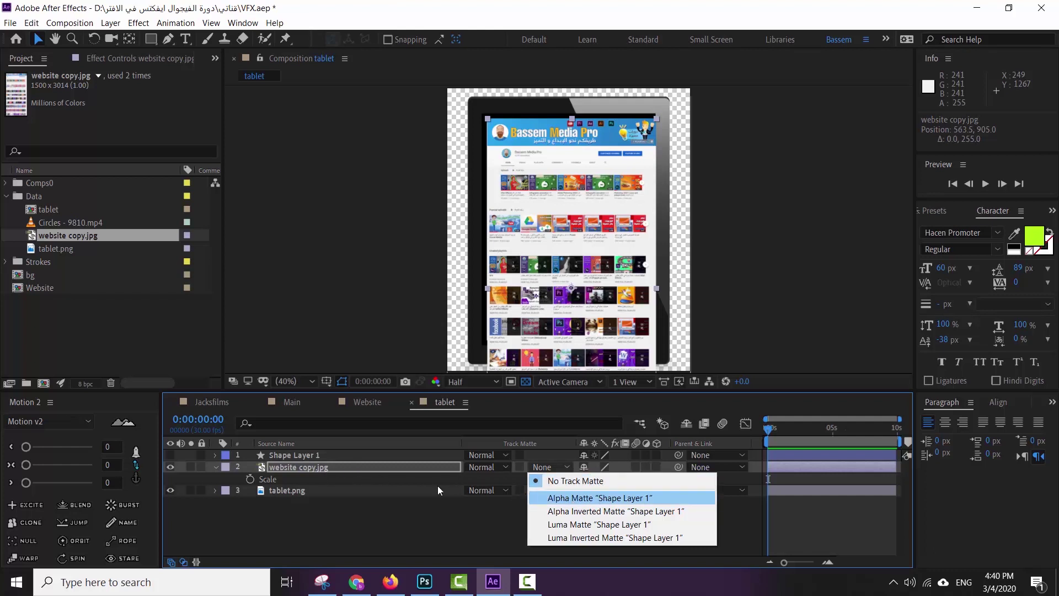
{"action": "left_click", "coordinate": [312, 454]}
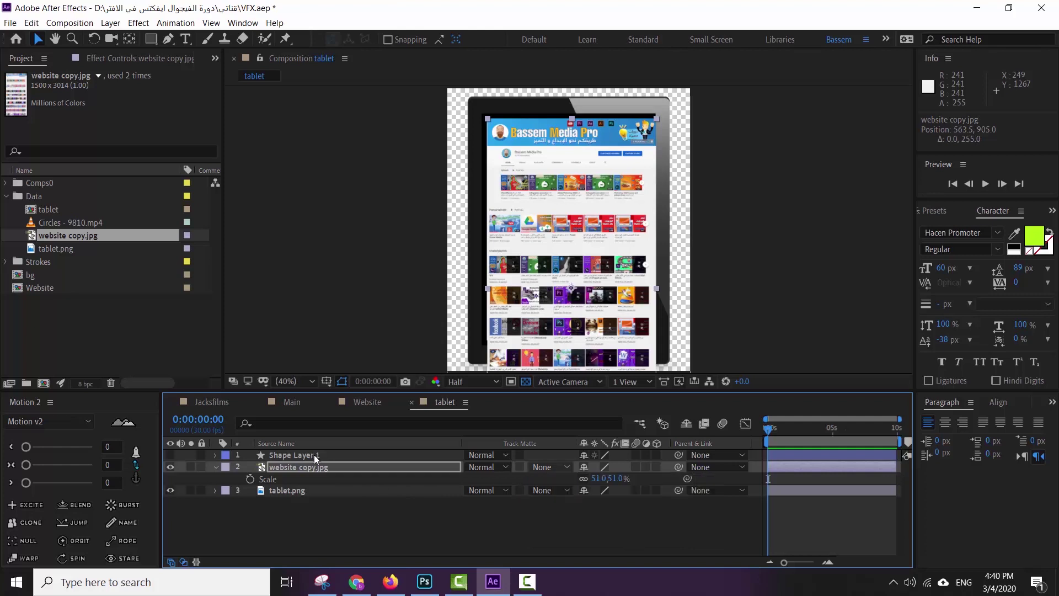
{"action": "left_click", "coordinate": [313, 455]}
{"action": "left_click", "coordinate": [276, 441]}
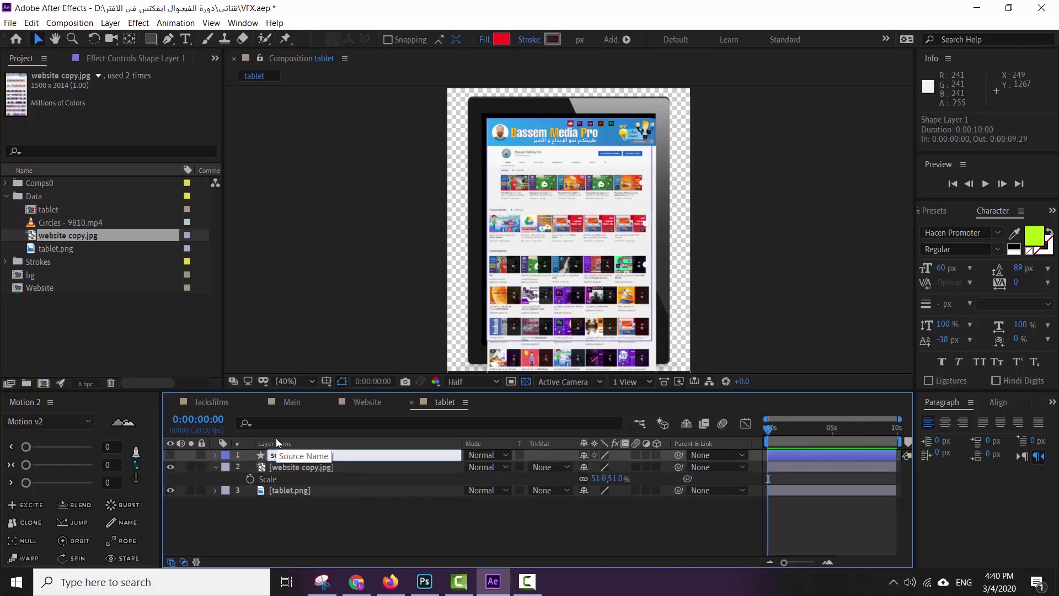
{"action": "key", "text": "Return"}
{"action": "left_click", "coordinate": [304, 468]}
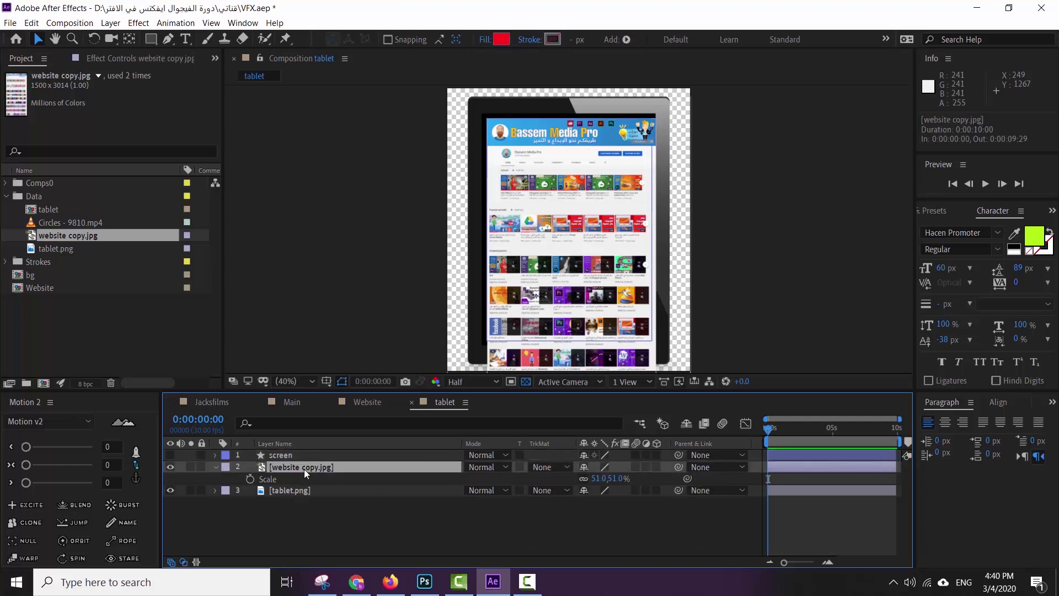
{"action": "left_click", "coordinate": [549, 467]}
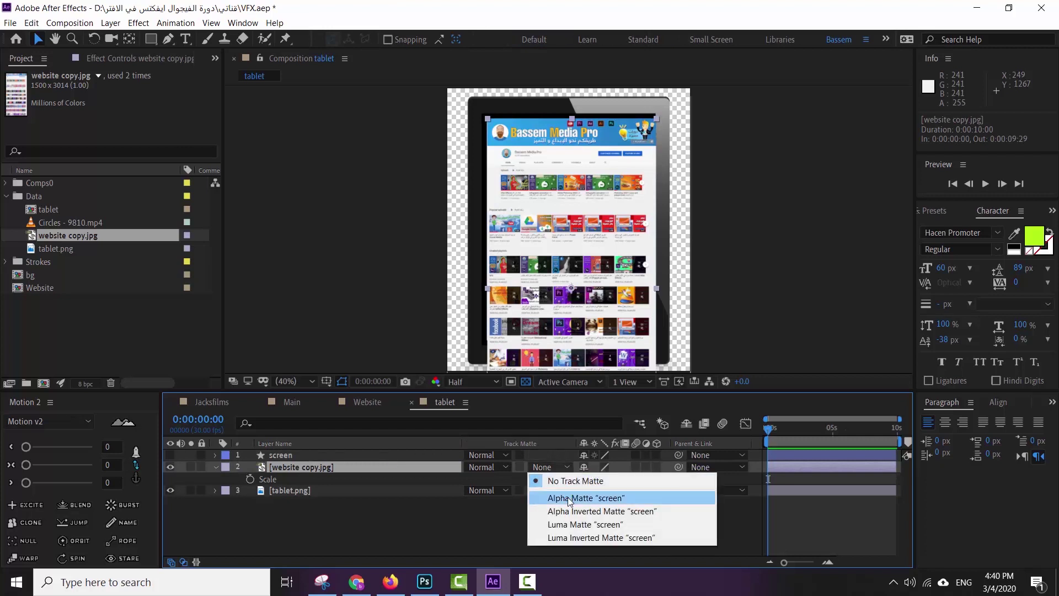
{"action": "left_click", "coordinate": [570, 499]}
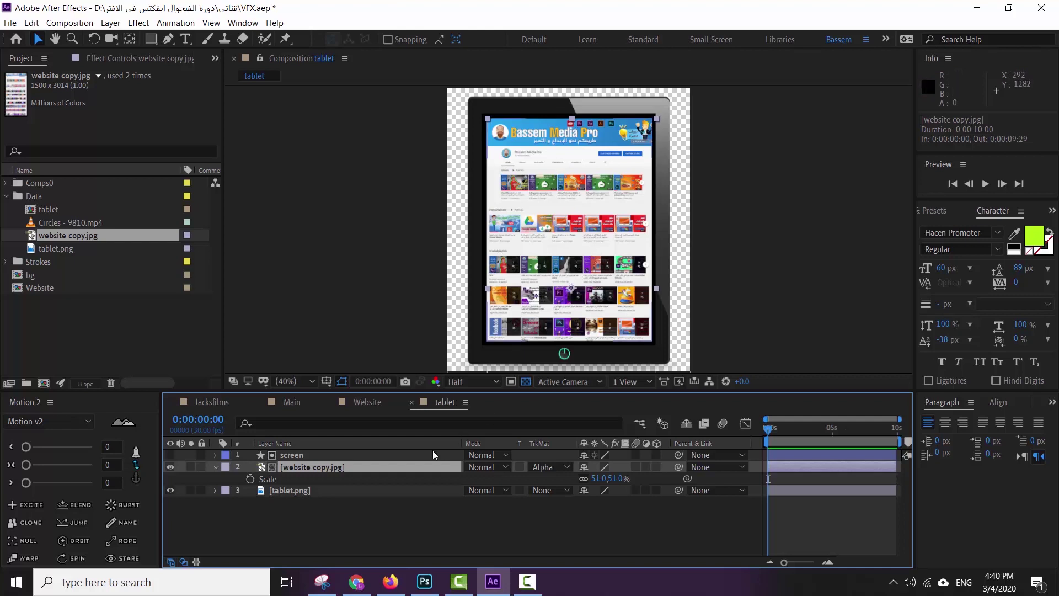
- Move website copy.jpg to position 548.5, 900 so its header meets the screen's top edge
{"action": "left_click_drag", "start_coordinate": [582, 281], "coordinate": [804, 288]}
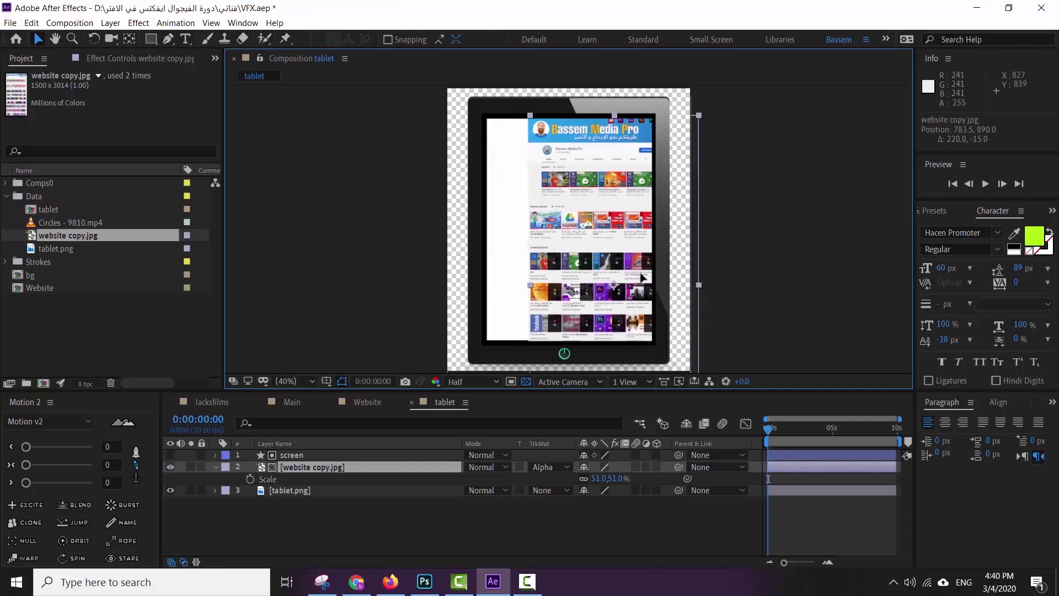
{"action": "key", "text": "Return"}
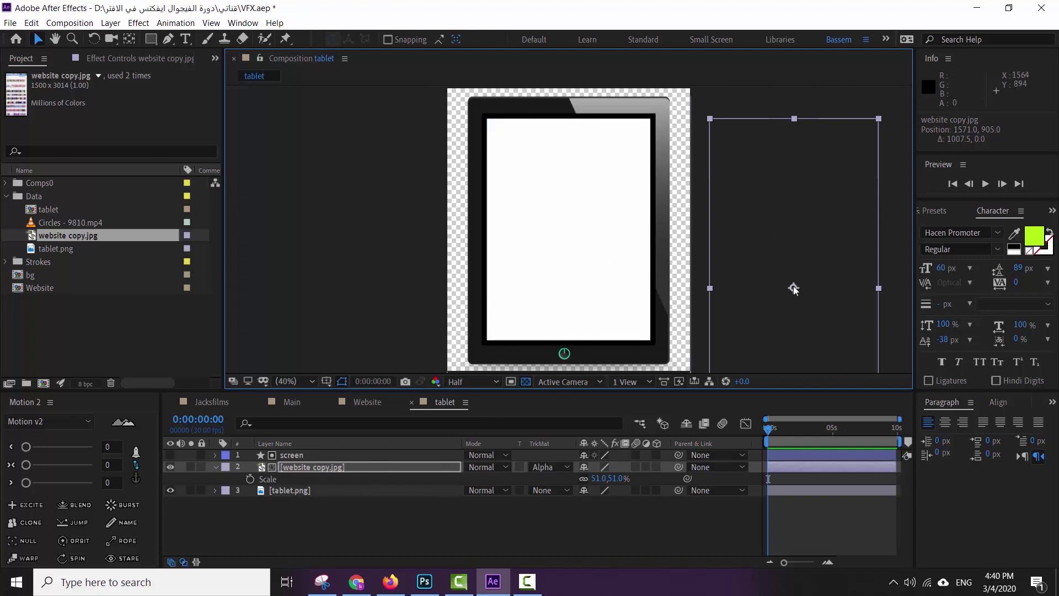
{"action": "left_click_drag", "start_coordinate": [780, 288], "coordinate": [568, 285]}
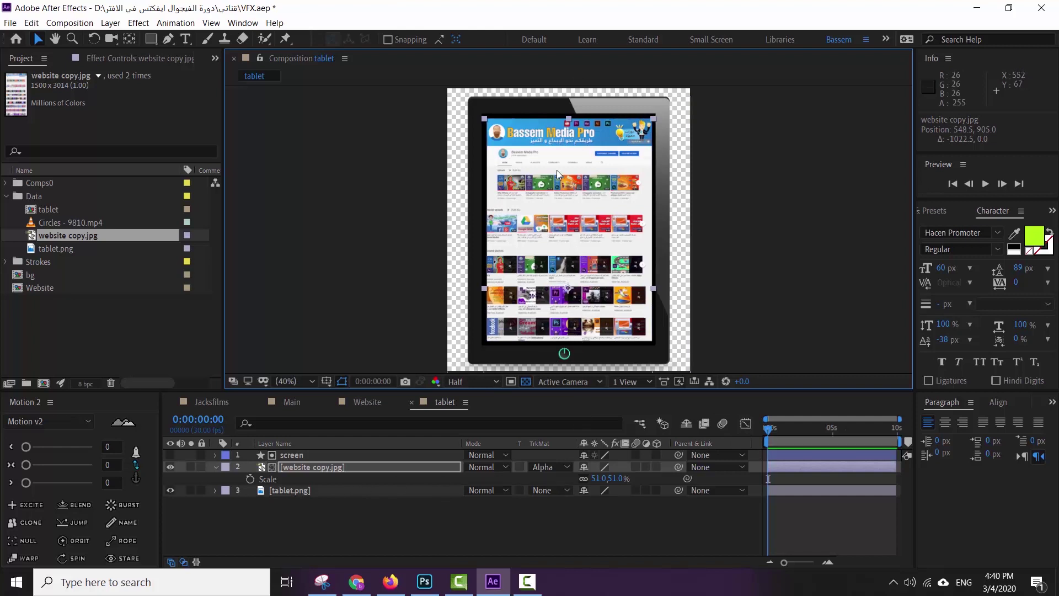
{"action": "mouse_move", "coordinate": [570, 306]}
{"action": "left_mouse_down"}
{"action": "mouse_move", "coordinate": [572, 199]}
{"action": "mouse_move", "coordinate": [571, 308]}
{"action": "left_mouse_up"}
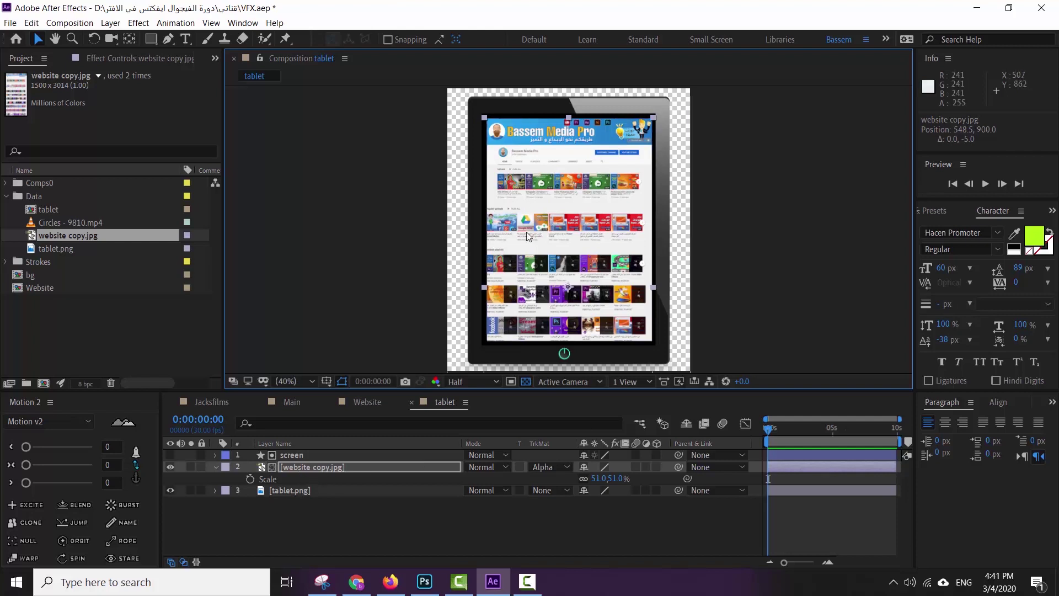
- Set a Position keyframe on website copy.jpg at 1 s
{"action": "left_click", "coordinate": [773, 431]}
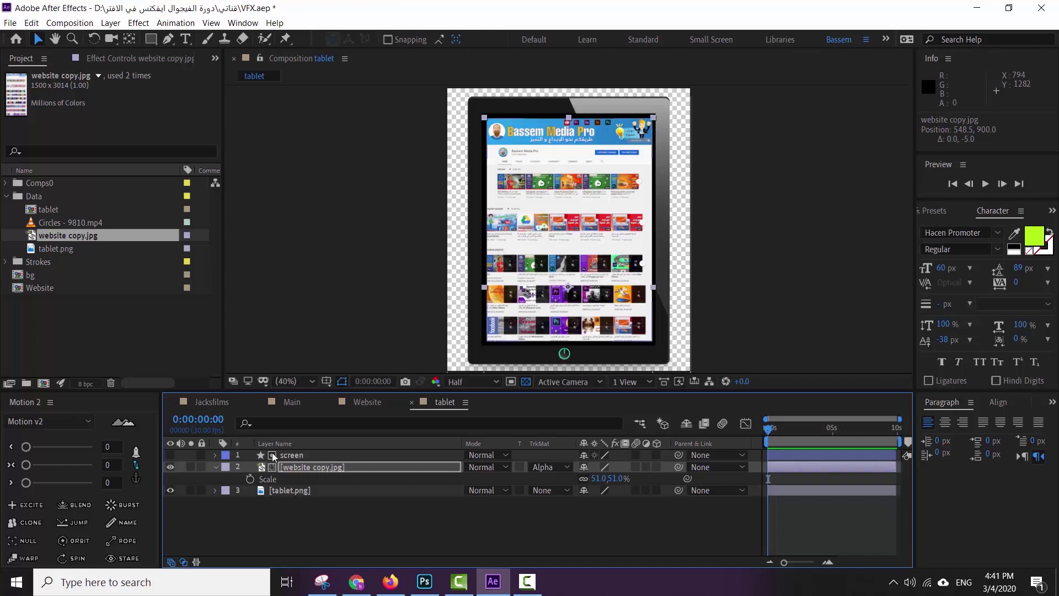
{"action": "left_click", "coordinate": [187, 418]}
{"action": "type", "text": "100"}
{"action": "key", "text": "Return"}
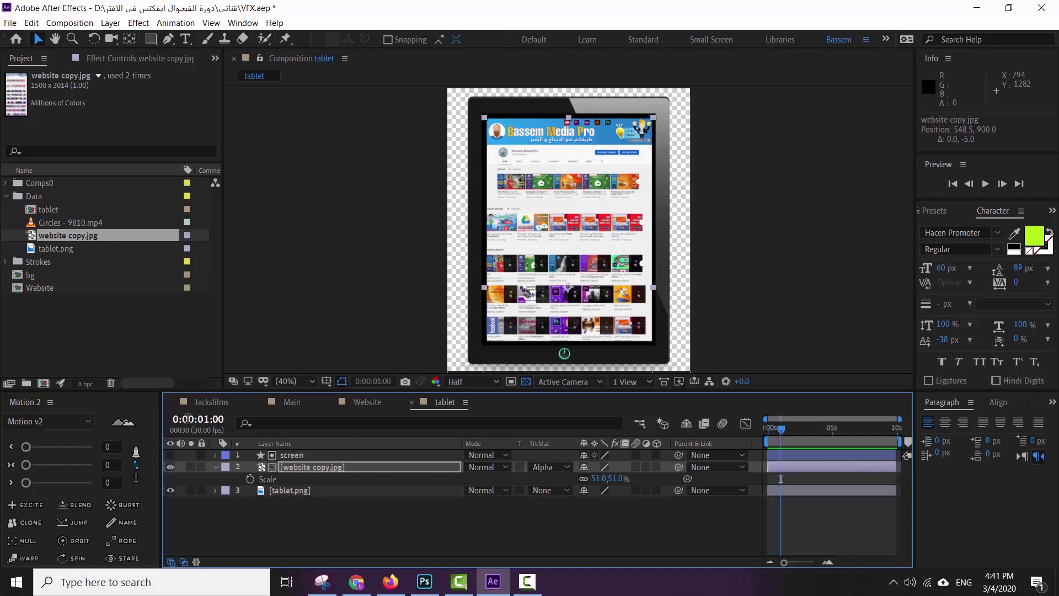
{"action": "left_click", "coordinate": [279, 466]}
{"action": "key", "text": "p"}
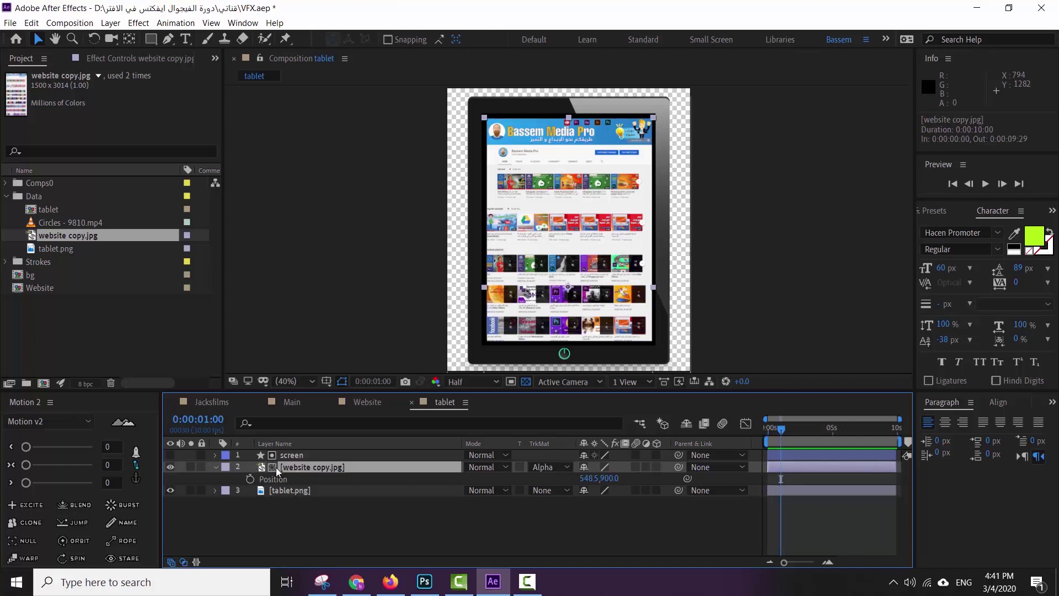
{"action": "left_click", "coordinate": [250, 479]}
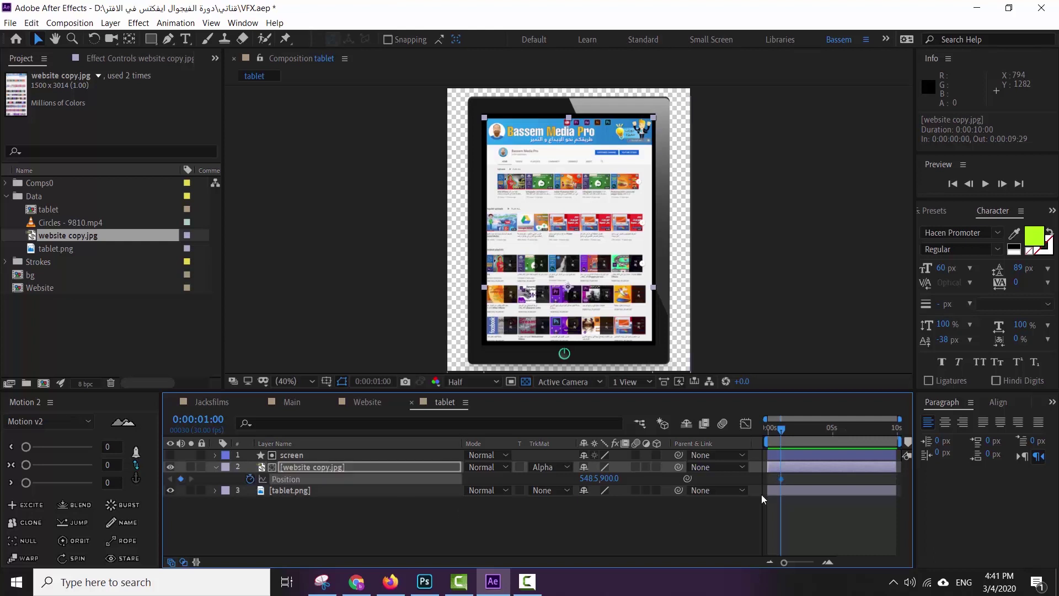
- At 3 s, move the image up to 548.5, 397.5, Easy Ease both keyframes, and preview
{"action": "left_click", "coordinate": [198, 419]}
{"action": "type", "text": "+2."}
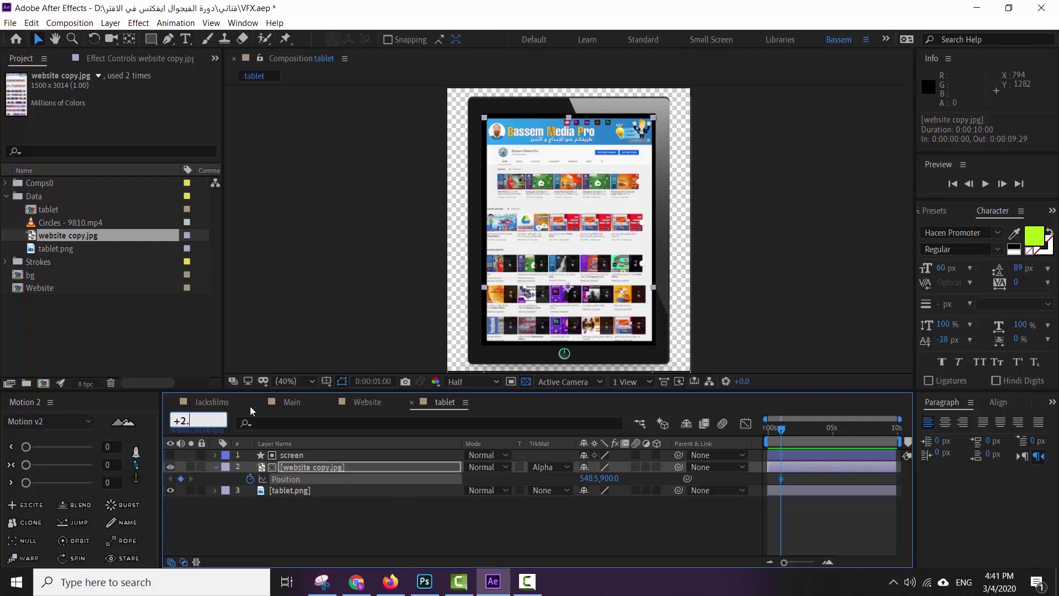
{"action": "key", "text": "Return"}
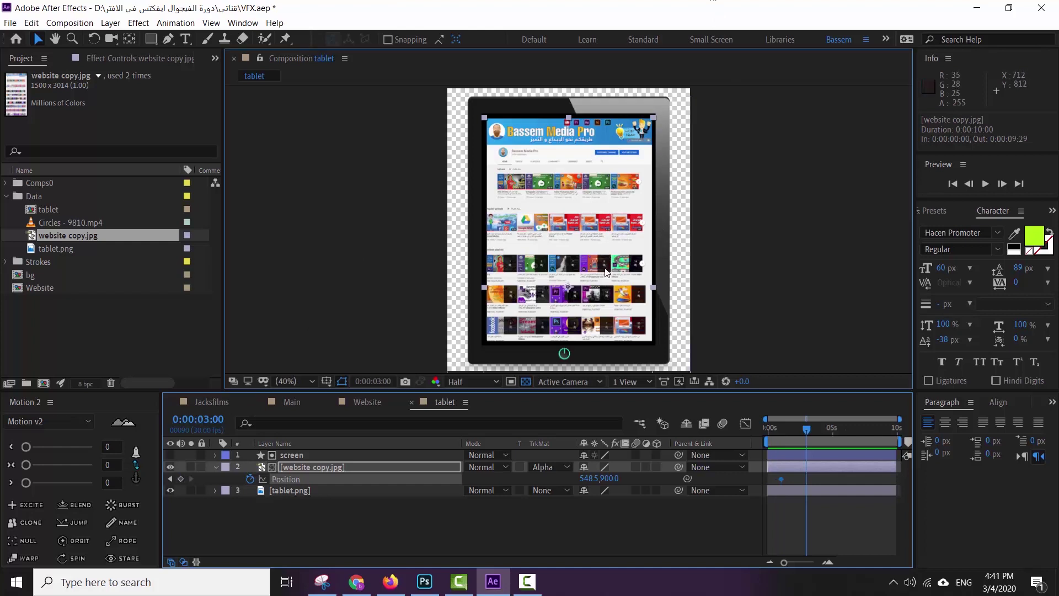
{"action": "left_click_drag", "start_coordinate": [604, 267], "coordinate": [612, 155]}
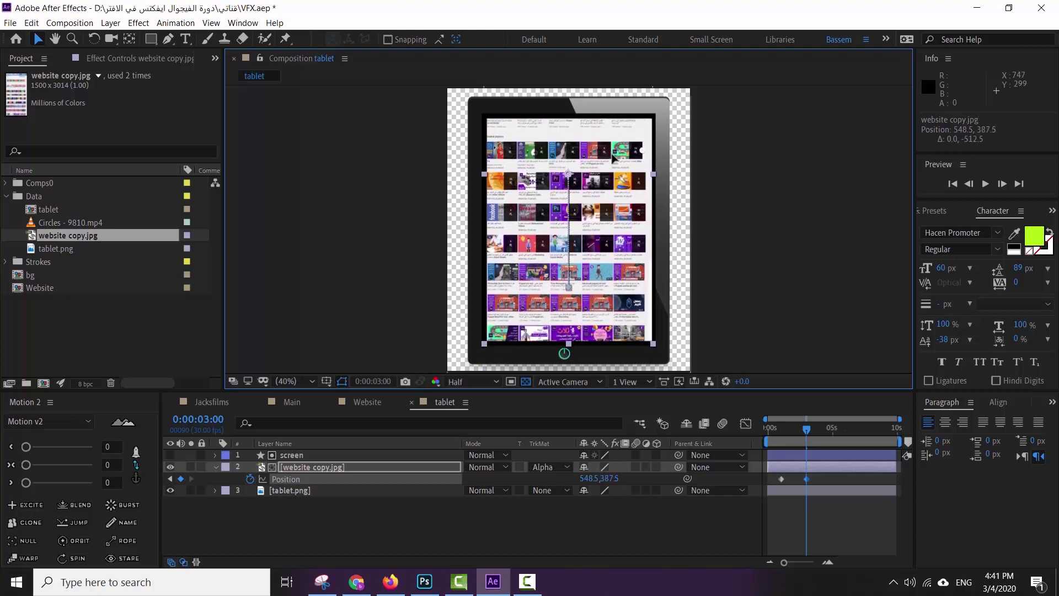
{"action": "left_click_drag", "start_coordinate": [612, 155], "coordinate": [613, 158]}
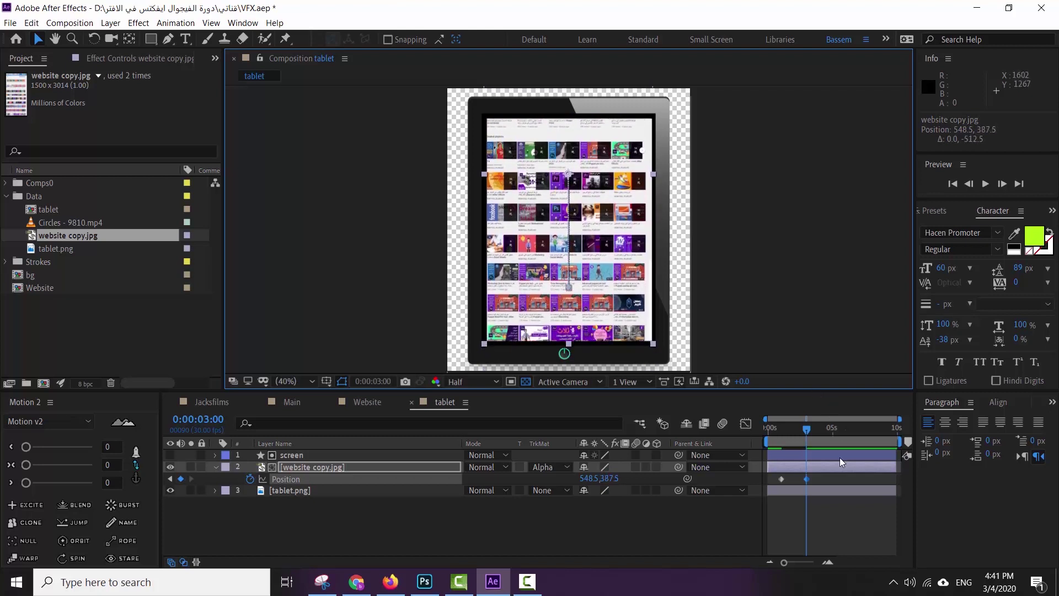
{"action": "right_click", "coordinate": [780, 479]}
{"action": "mouse_move", "coordinate": [799, 472]}
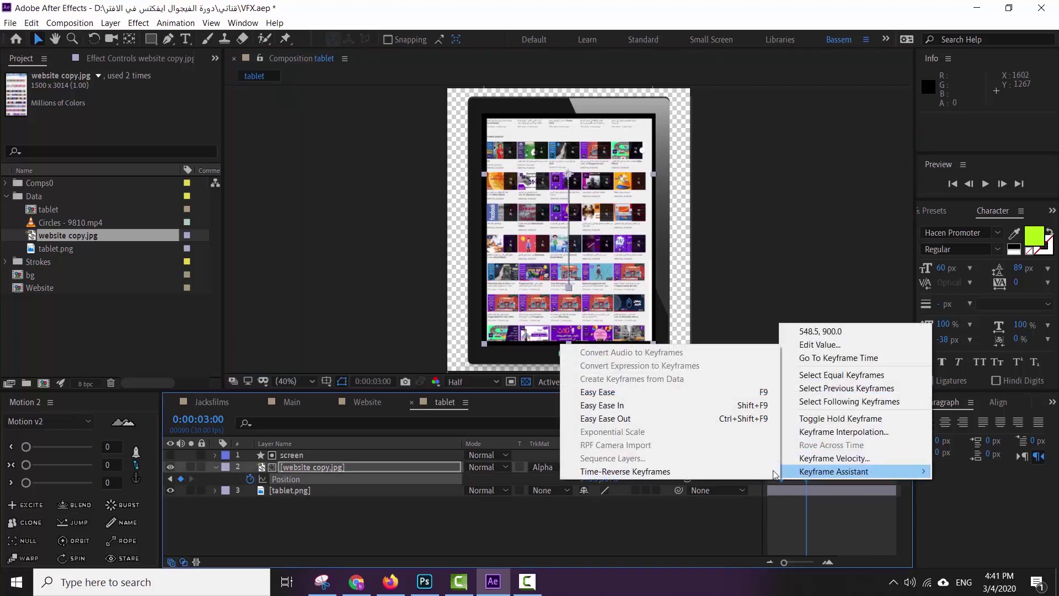
{"action": "left_click", "coordinate": [641, 391]}
{"action": "left_click_drag", "start_coordinate": [805, 432], "coordinate": [733, 441]}
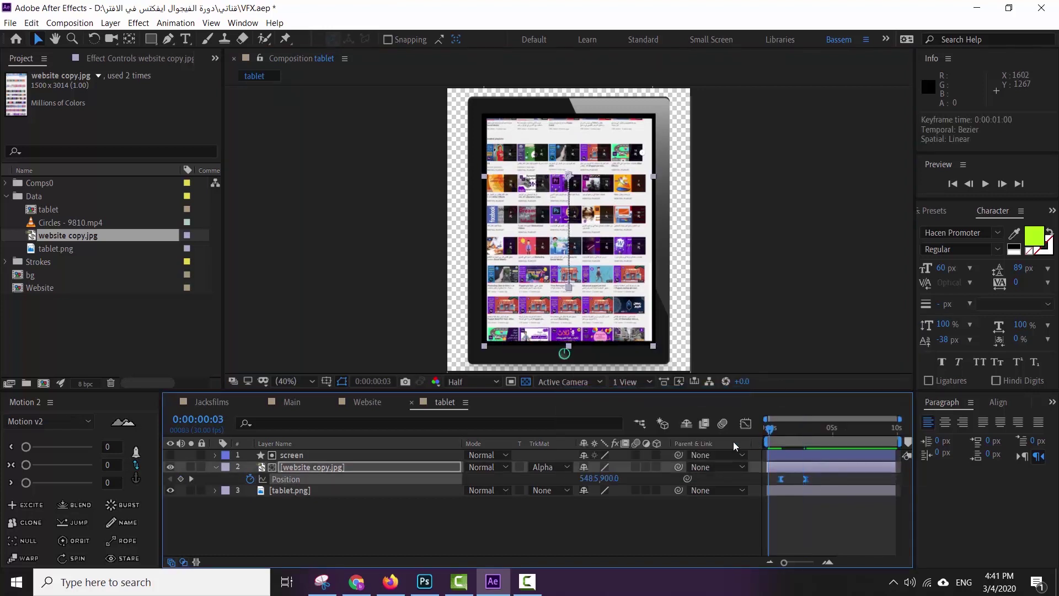
{"action": "key", "text": "space"}
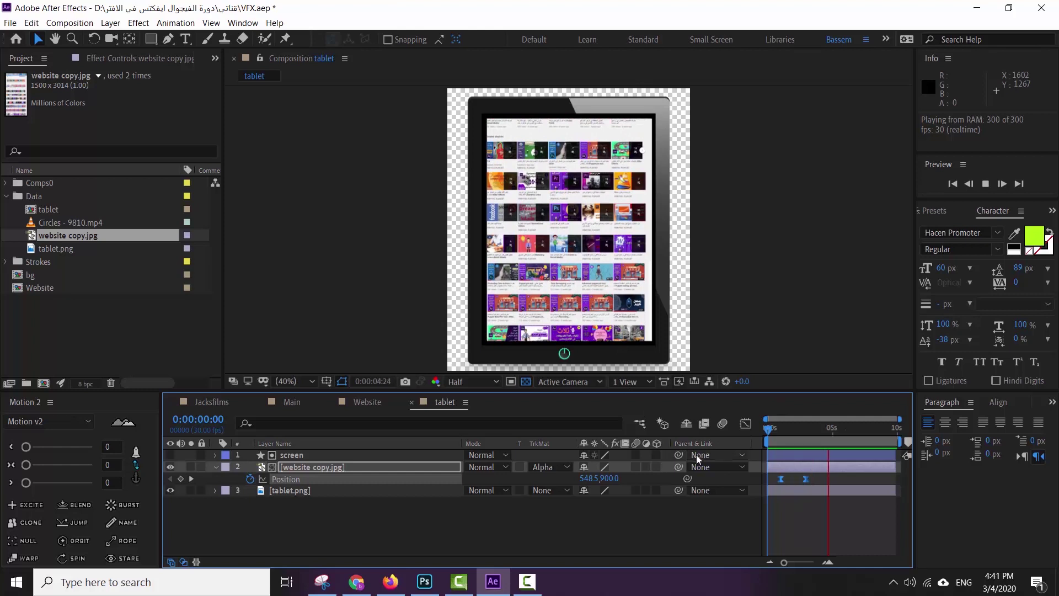
- Replay the scroll animation from the start, then close the tablet composition
{"action": "key", "text": "space"}
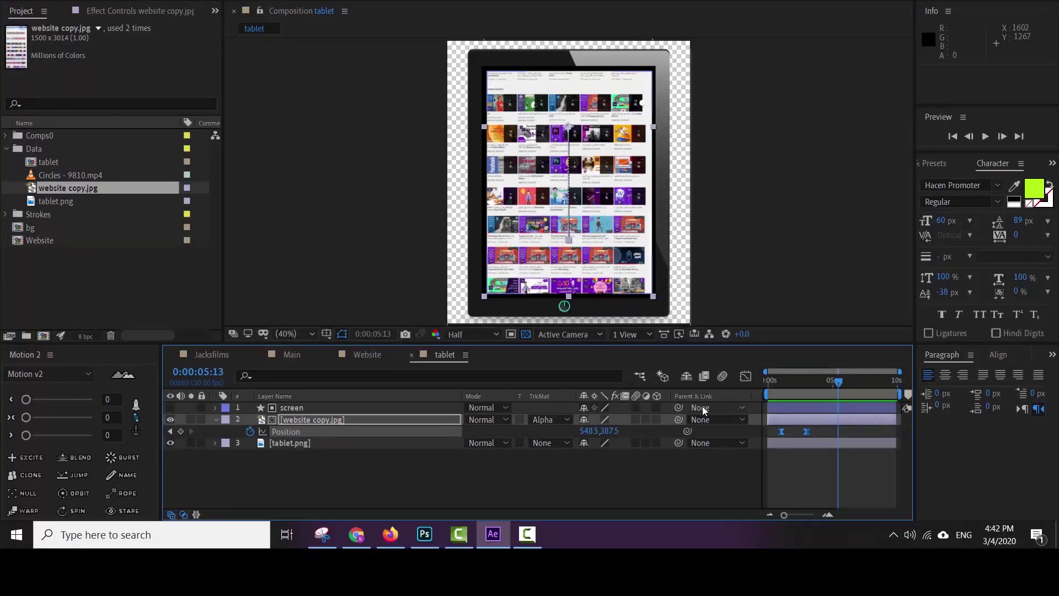
{"action": "left_click_drag", "start_coordinate": [838, 380], "coordinate": [756, 391]}
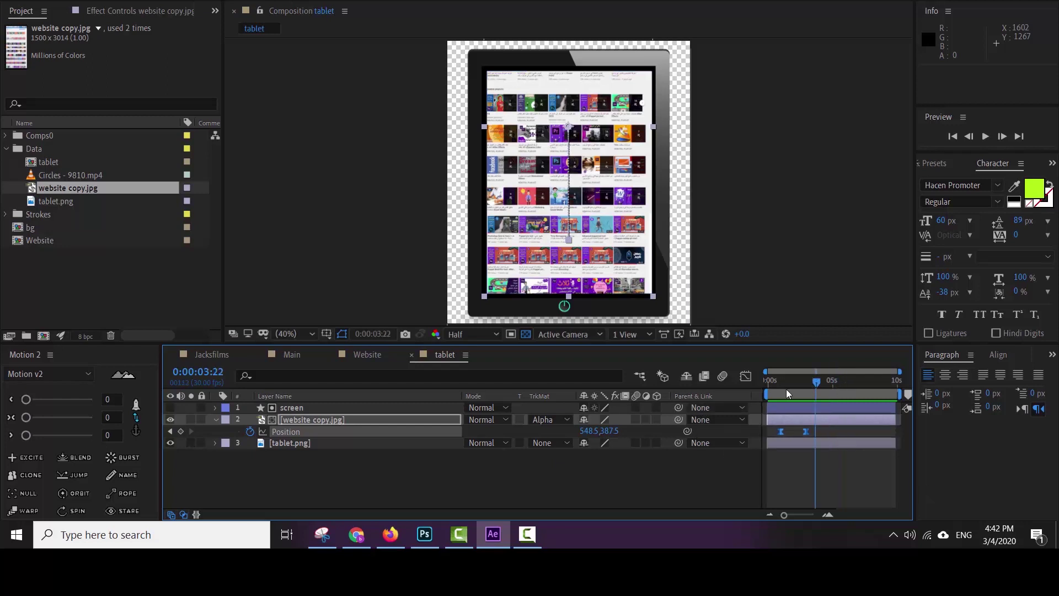
{"action": "key", "text": "space"}
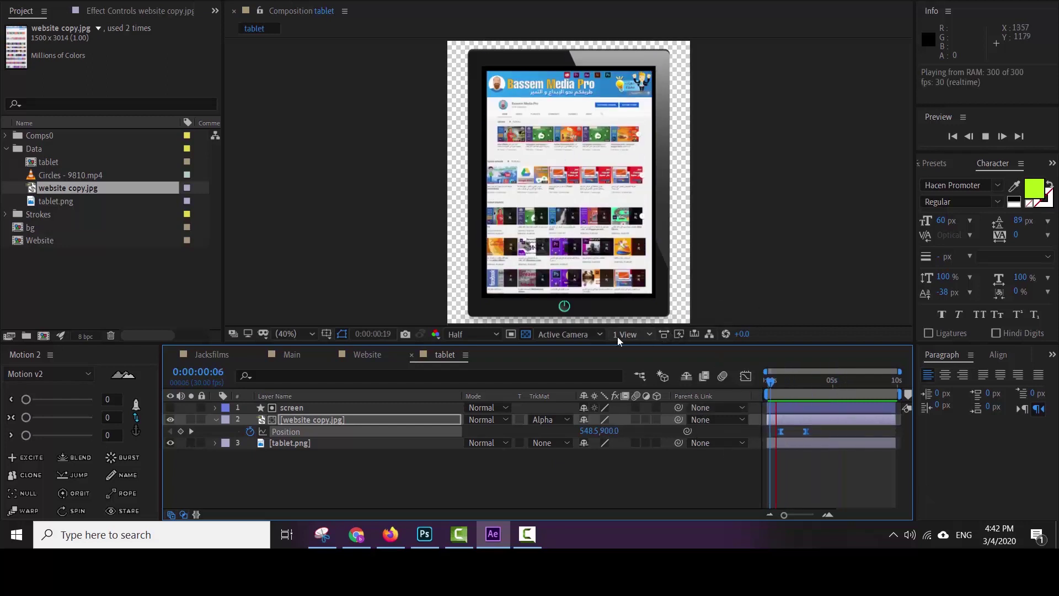
{"action": "key", "text": "space"}
{"action": "left_click", "coordinate": [411, 354]}
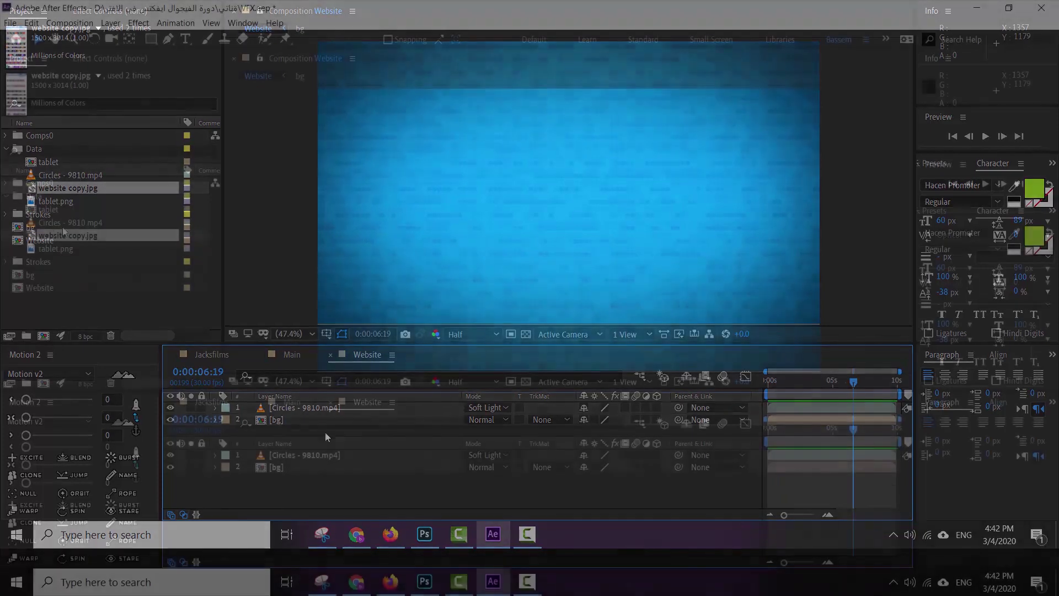
- Move the tablet comp out of the Data folder and add it above Circles in Website
{"action": "left_click", "coordinate": [34, 212]}
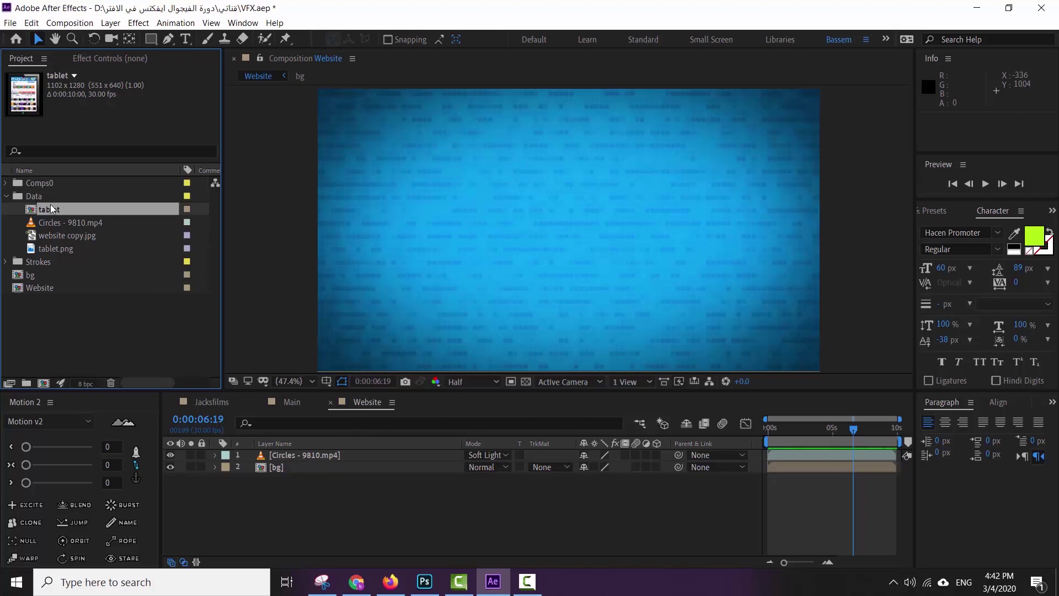
{"action": "left_click_drag", "start_coordinate": [51, 209], "coordinate": [50, 324]}
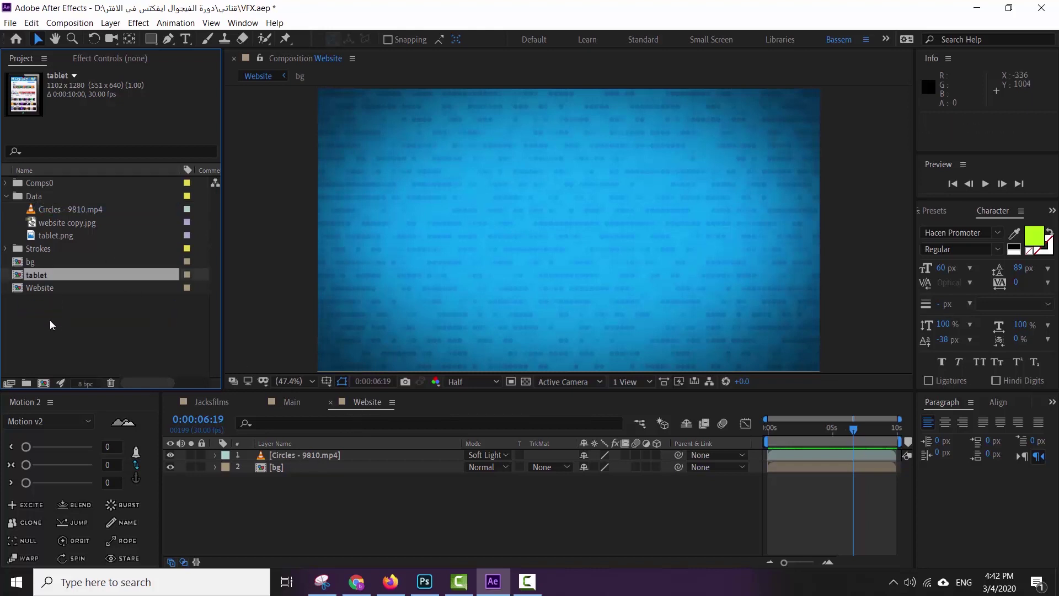
{"action": "left_click_drag", "start_coordinate": [46, 286], "coordinate": [277, 455]}
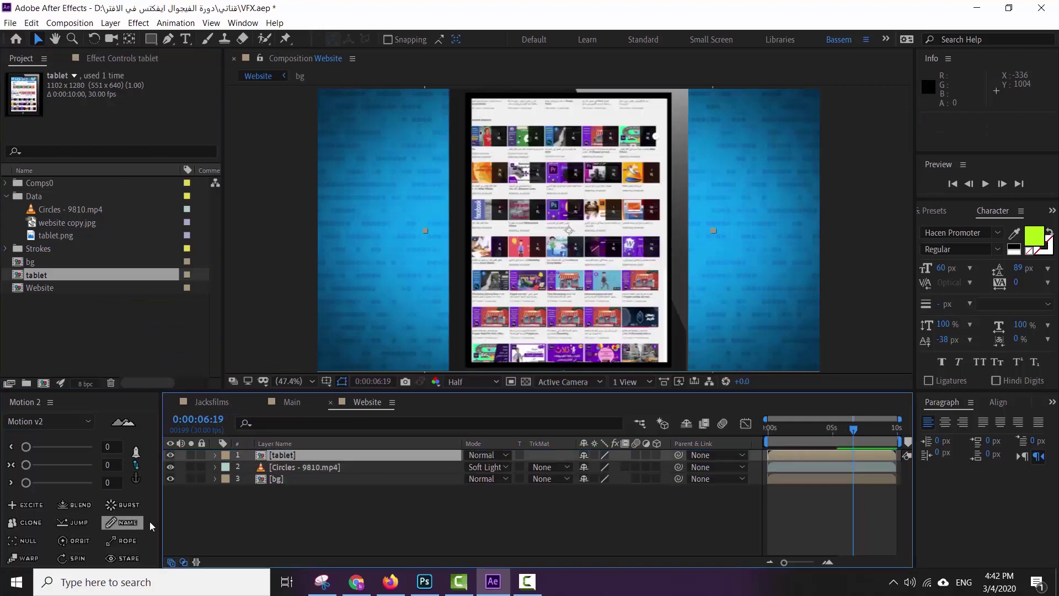
- Preview the Website composition, then switch to the Main composition and preview it
{"action": "key", "text": "comma"}
{"action": "key", "text": "comma"}
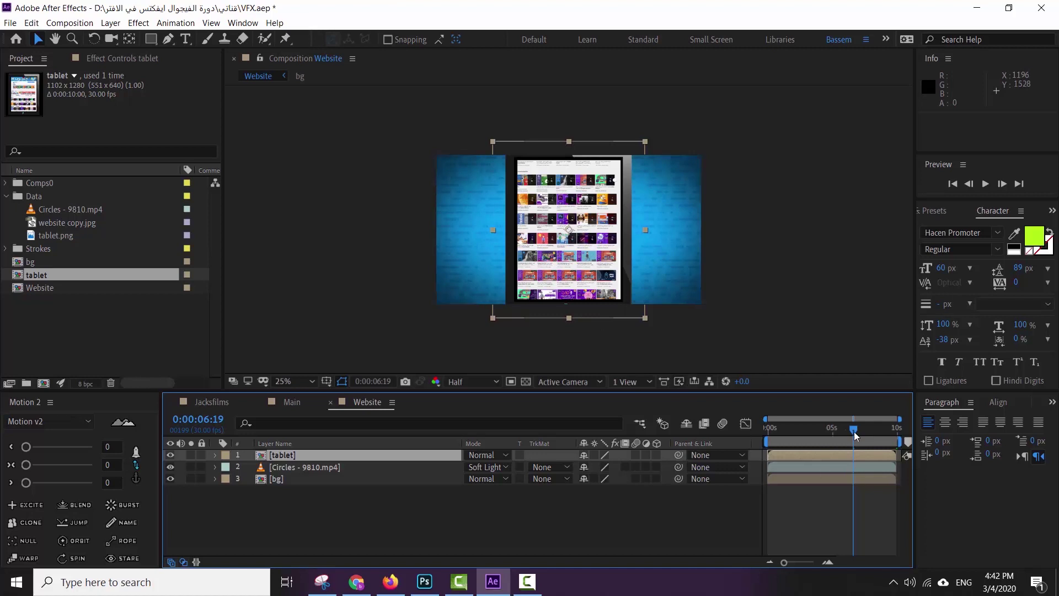
{"action": "left_click_drag", "start_coordinate": [854, 431], "coordinate": [746, 433]}
{"action": "key", "text": "space"}
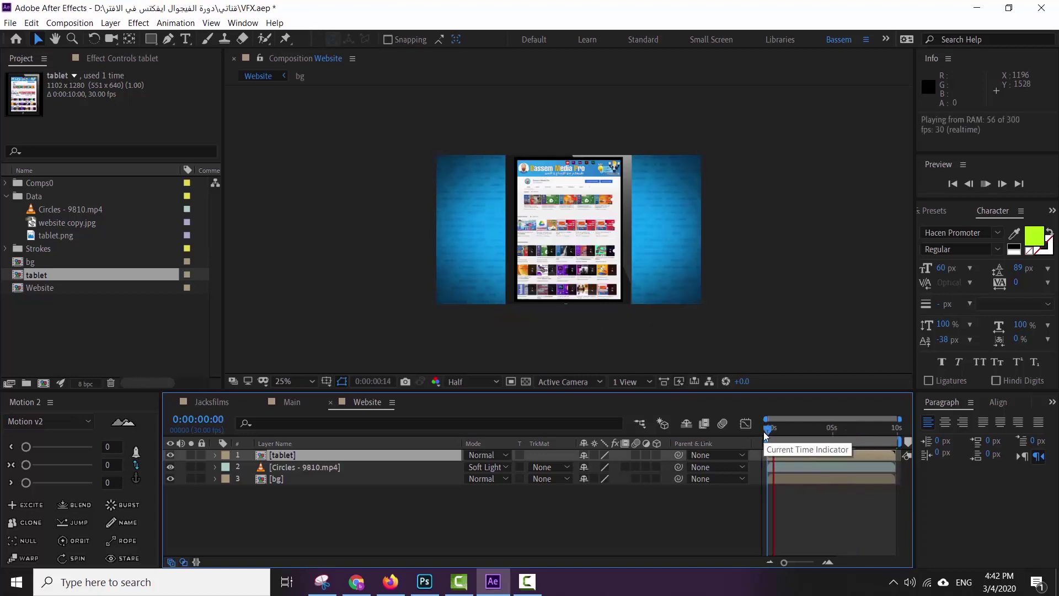
{"action": "left_click", "coordinate": [788, 429]}
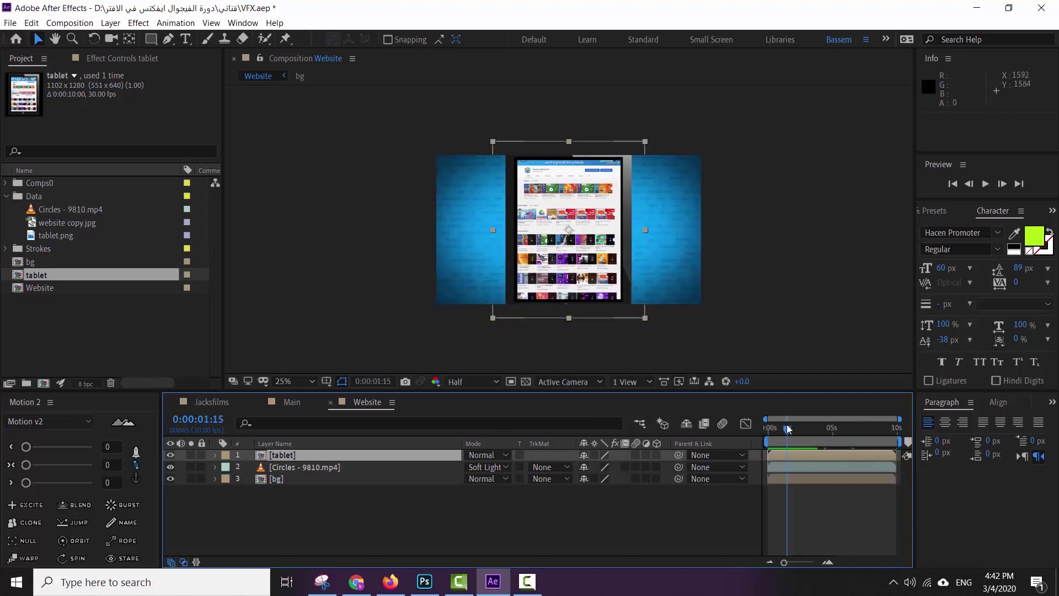
{"action": "left_click_drag", "start_coordinate": [787, 429], "coordinate": [748, 431]}
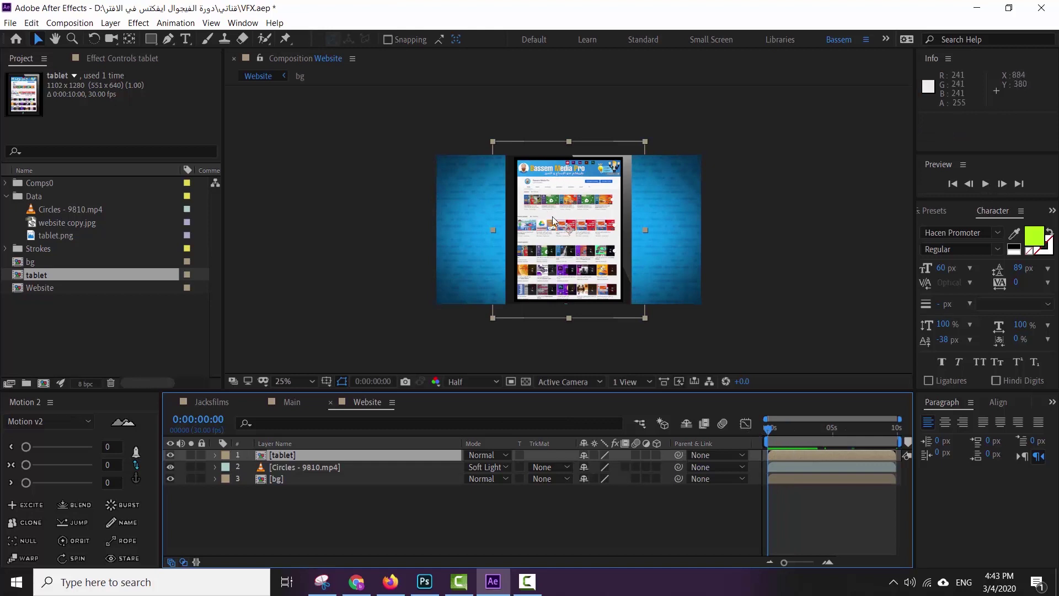
{"action": "key", "text": "space"}
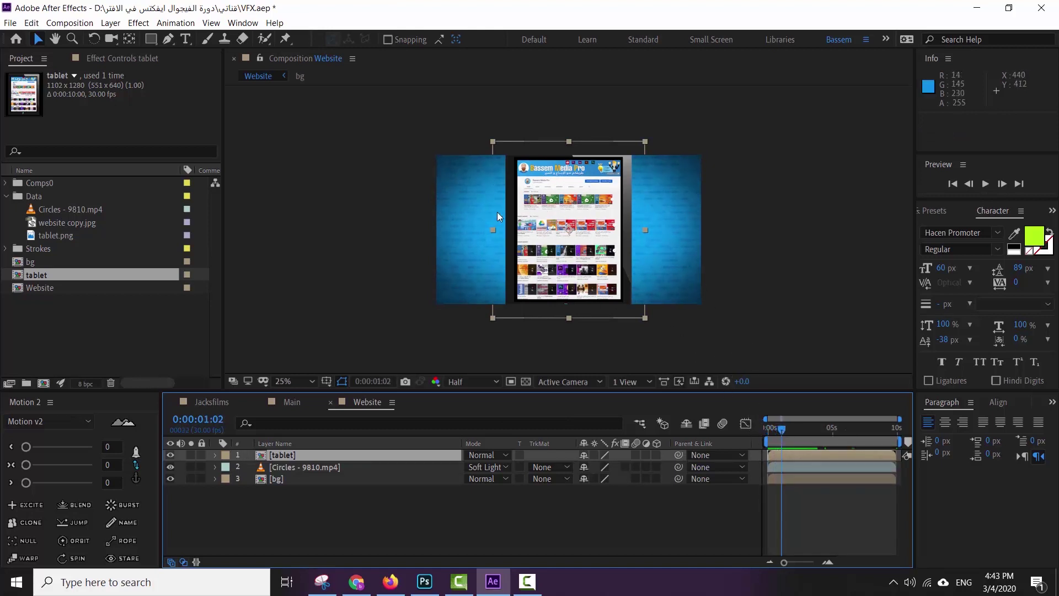
{"action": "left_click", "coordinate": [292, 402]}
{"action": "key", "text": "space"}
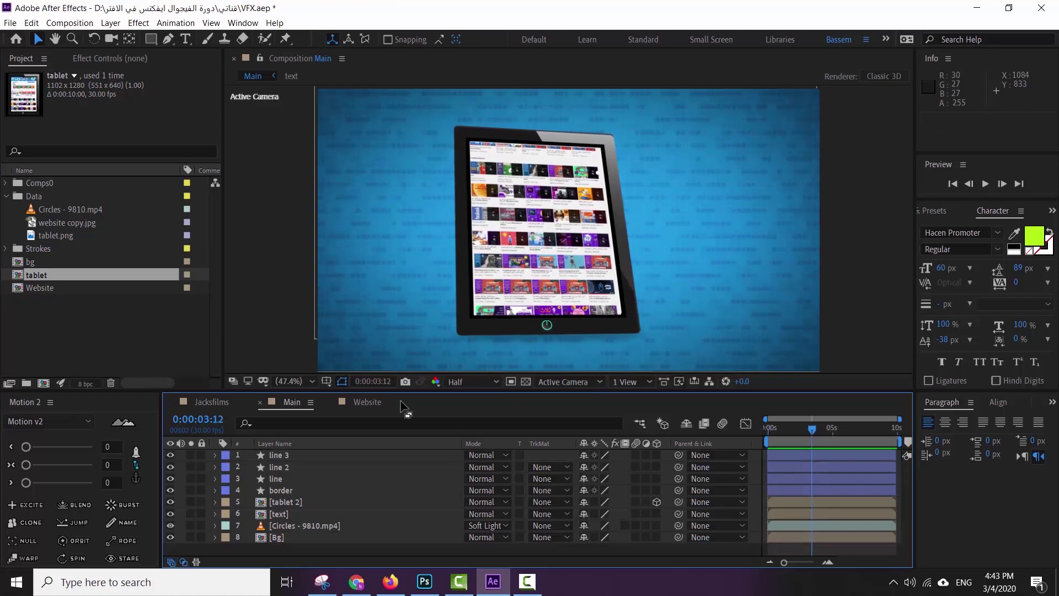
{"action": "left_click", "coordinate": [367, 402]}
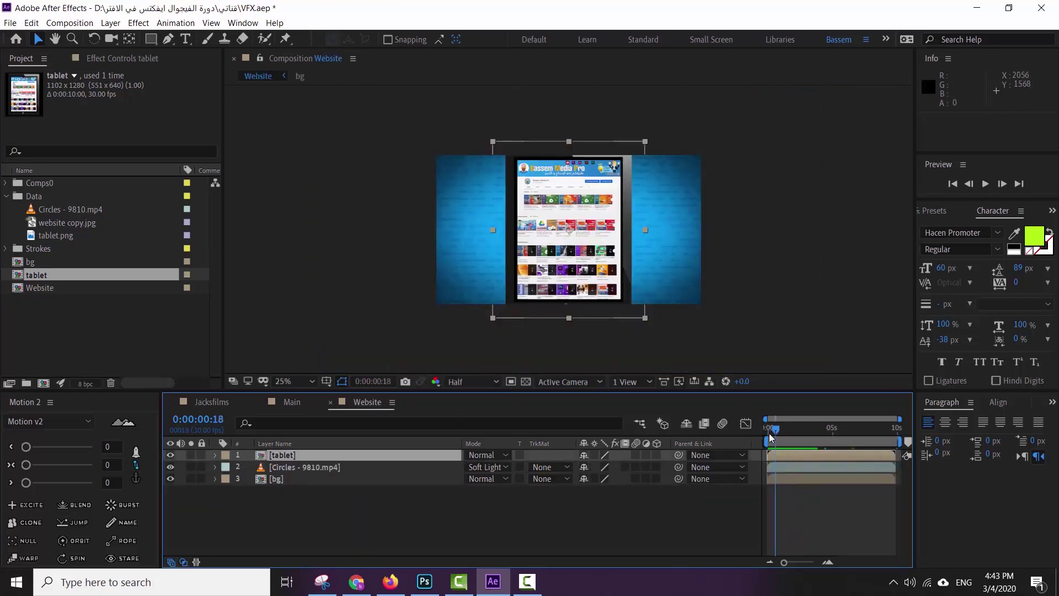
{"action": "left_click_drag", "start_coordinate": [781, 429], "coordinate": [766, 434]}
{"action": "left_click", "coordinate": [314, 404]}
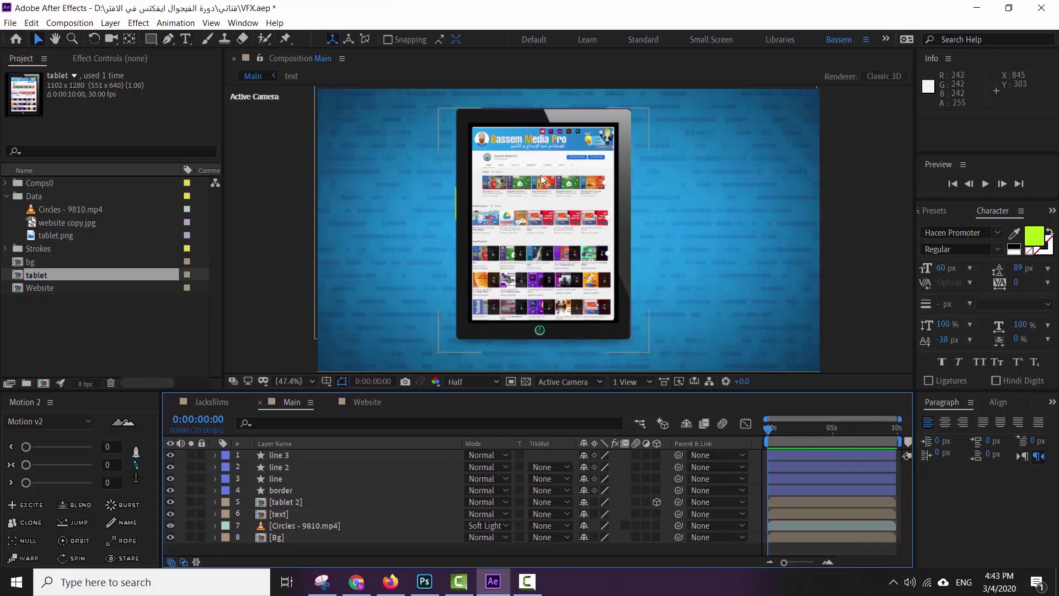
{"action": "left_click", "coordinate": [368, 402]}
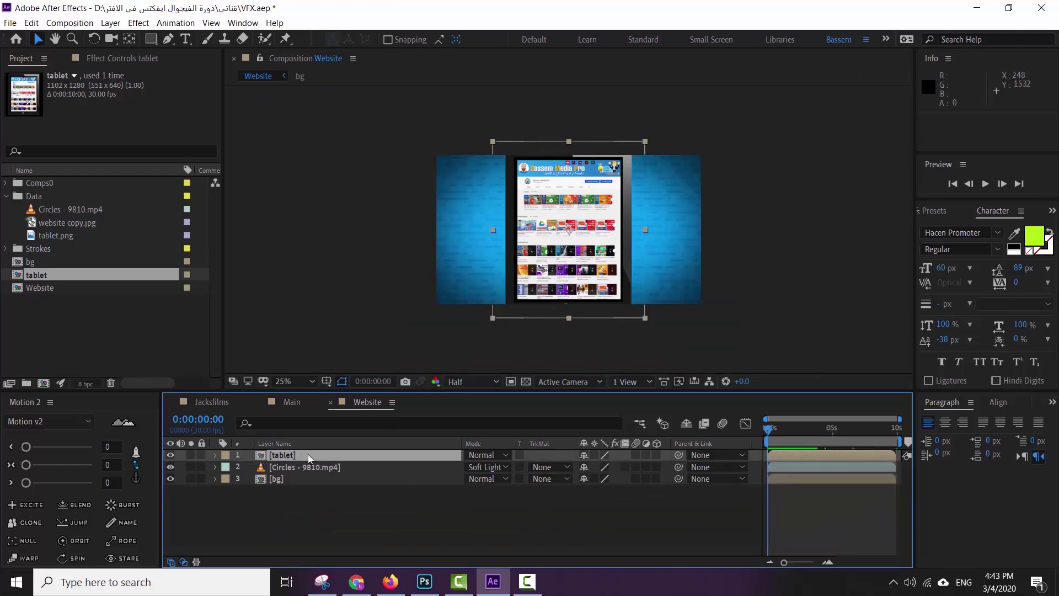
- Make the tablet layer 3D and show its Scale, Rotation and Position properties
{"action": "key", "text": "s"}
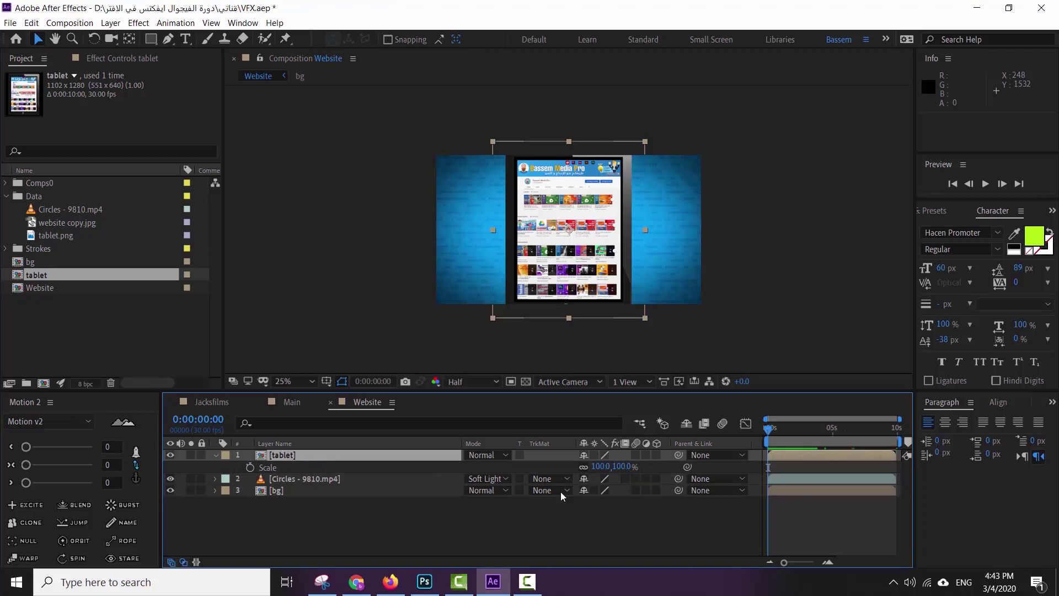
{"action": "left_click", "coordinate": [657, 455]}
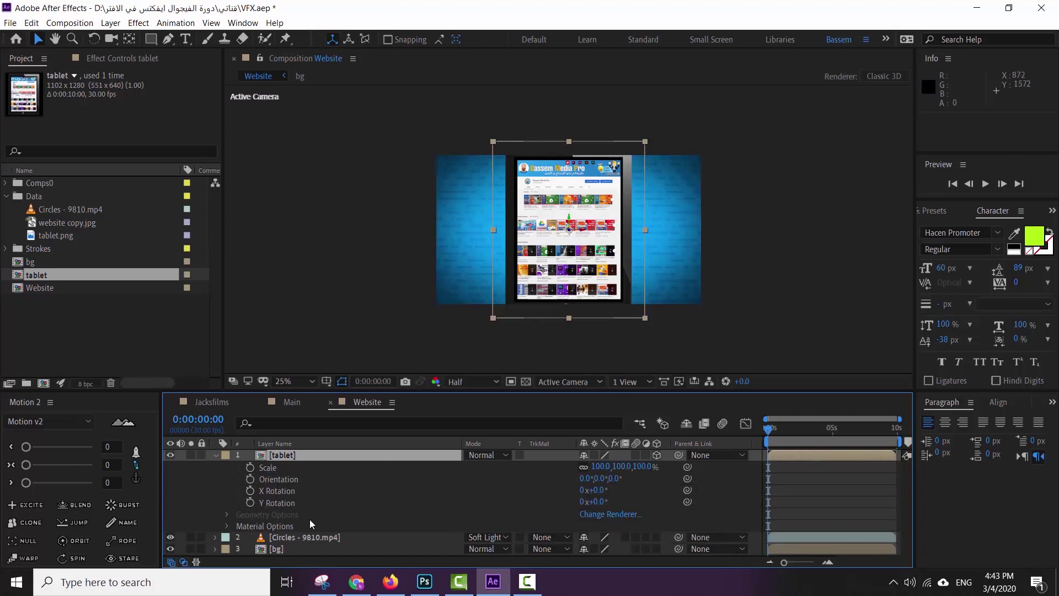
{"action": "key", "text": "s"}
{"action": "key", "text": "shift+r"}
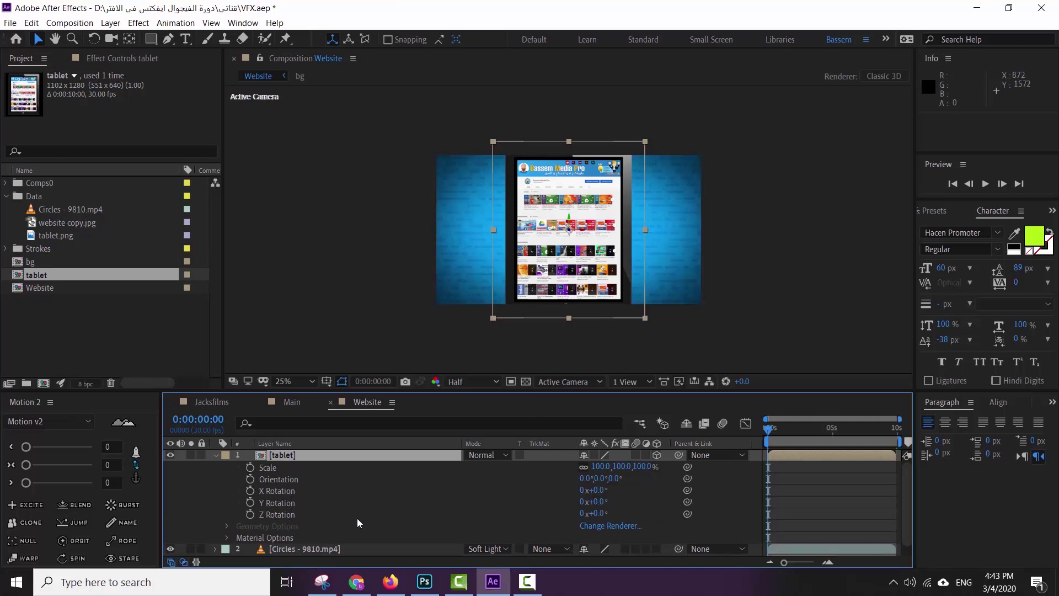
{"action": "key", "text": "shift+p"}
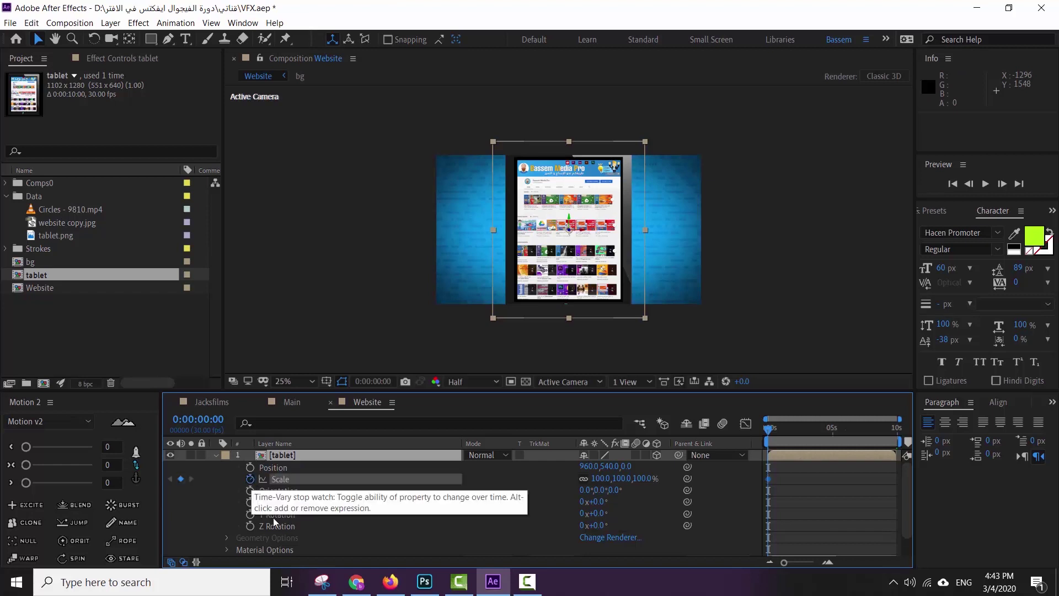
- Set 0 s keyframes on Scale, Position, X Rotation and Y Rotation, then go to 1 s
{"action": "left_click", "coordinate": [251, 479]}
{"action": "left_click", "coordinate": [249, 467]}
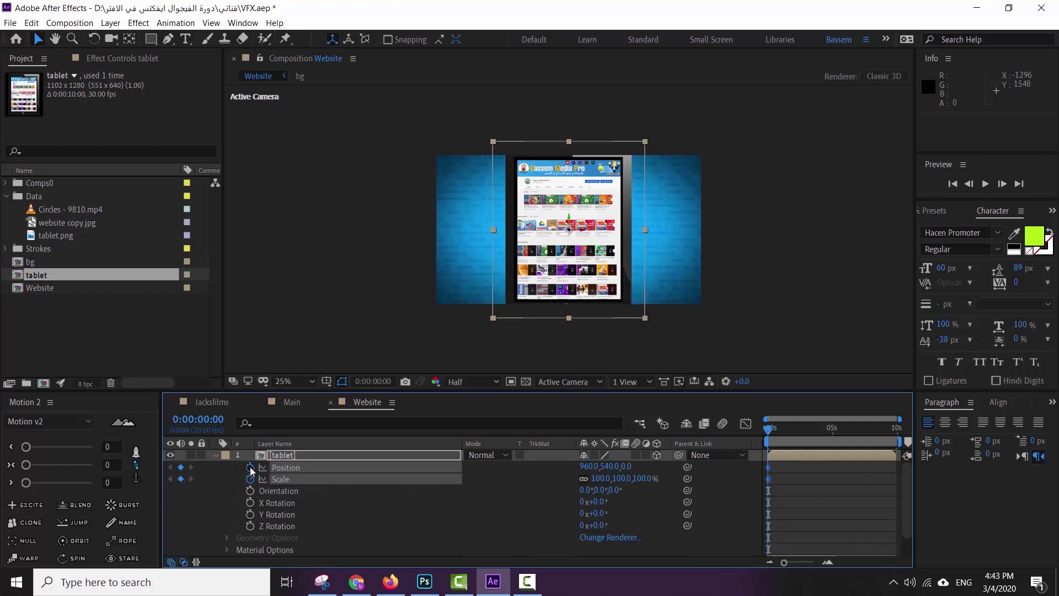
{"action": "left_click", "coordinate": [250, 502]}
{"action": "left_click", "coordinate": [250, 514]}
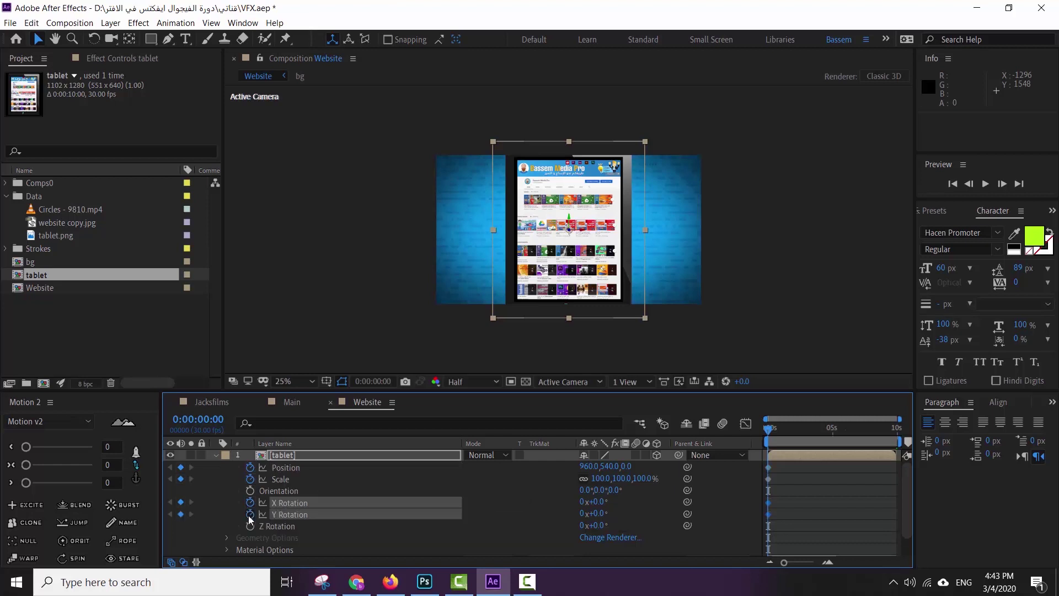
{"action": "left_click", "coordinate": [212, 421]}
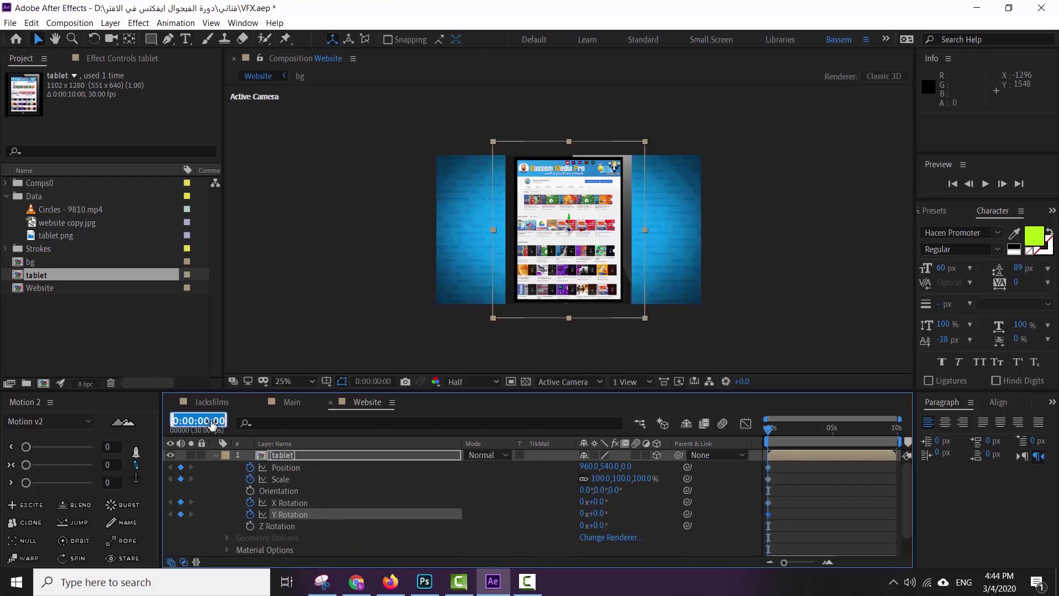
{"action": "type", "text": "100"}
{"action": "key", "text": "Return"}
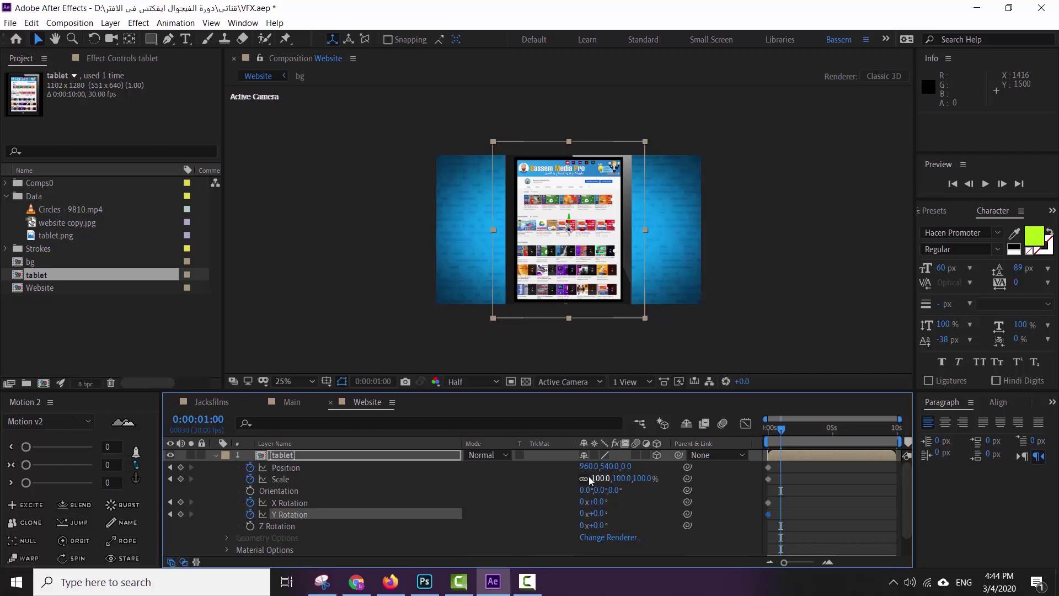
- At 1 s, key the tablet at 70% Scale with X −20°, Y −17° and Z −8° rotation
{"action": "left_click_drag", "start_coordinate": [616, 478], "coordinate": [596, 479]}
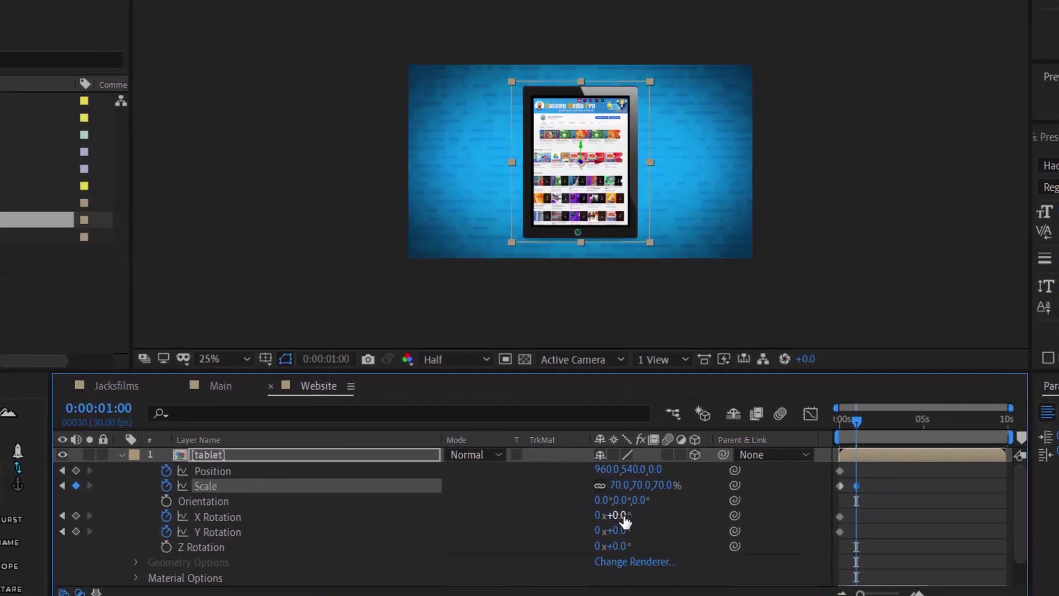
{"action": "left_click_drag", "start_coordinate": [617, 515], "coordinate": [605, 531]}
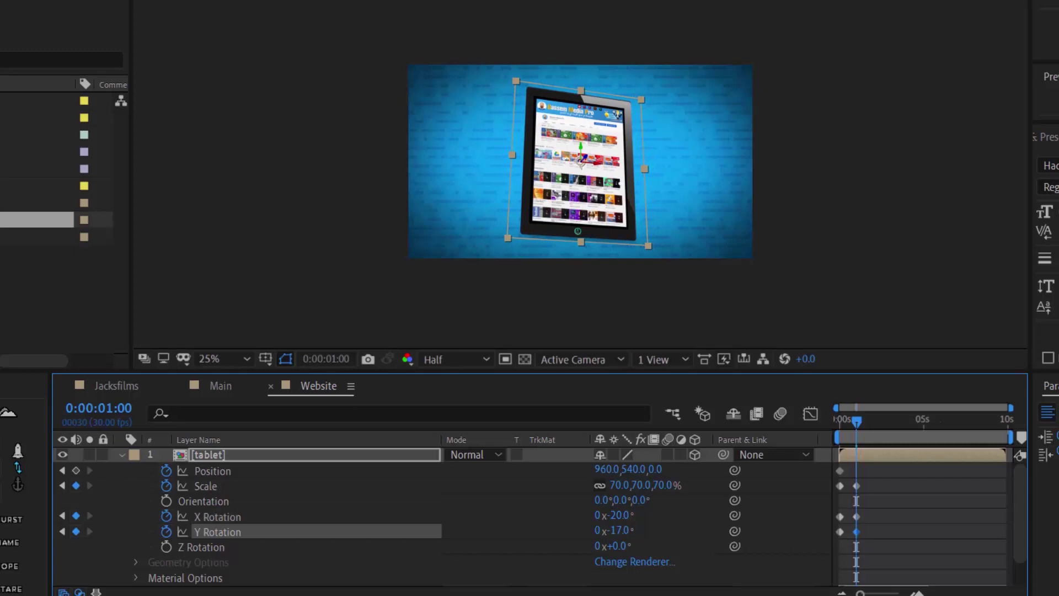
{"action": "left_click", "coordinate": [842, 426]}
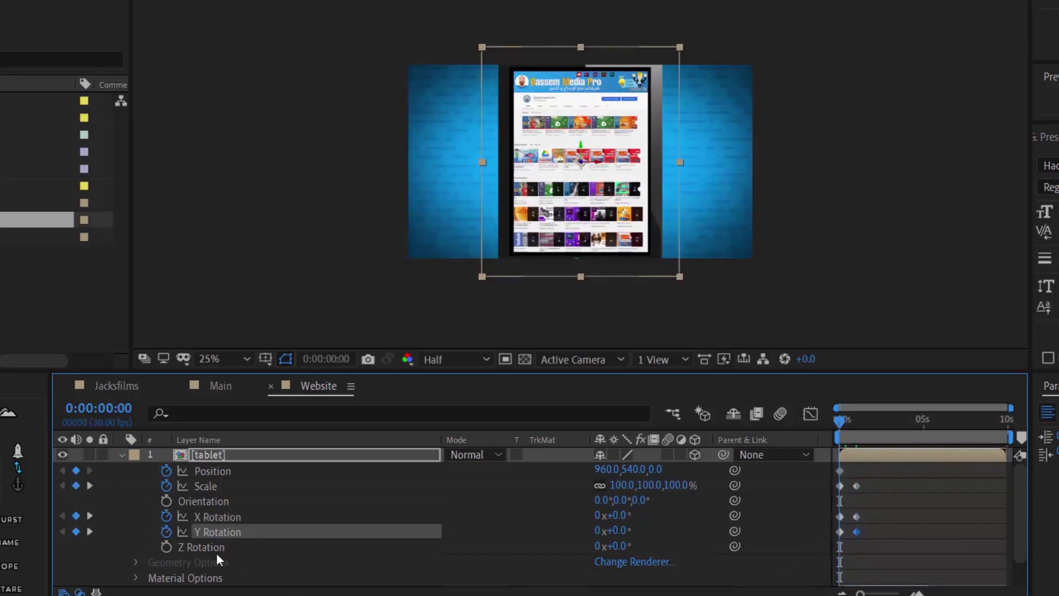
{"action": "left_click", "coordinate": [166, 547]}
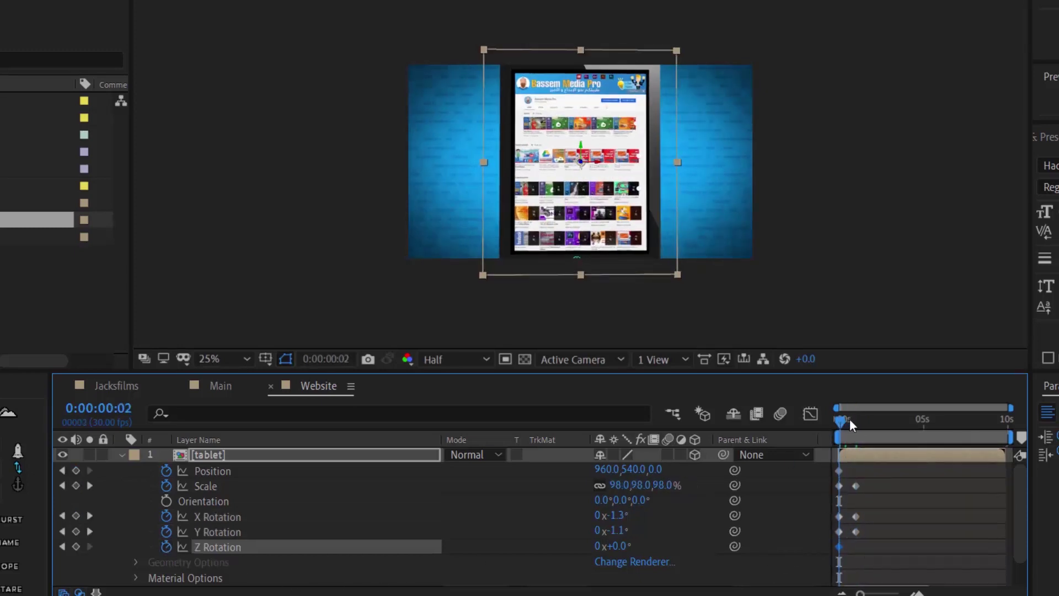
{"action": "left_click_drag", "start_coordinate": [843, 430], "coordinate": [856, 421]}
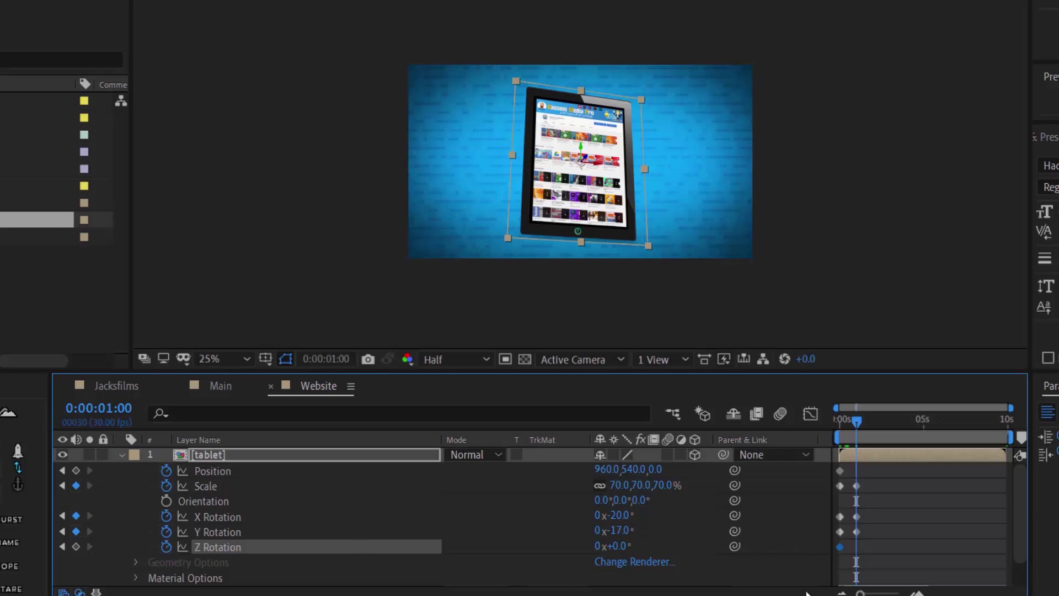
{"action": "left_click_drag", "start_coordinate": [620, 545], "coordinate": [616, 549]}
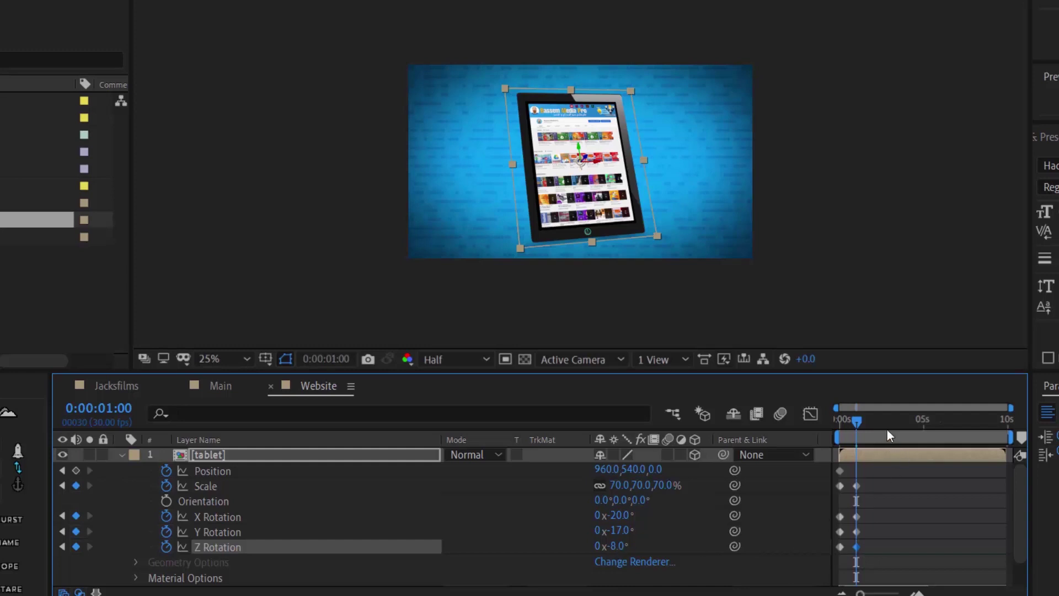
- Add a Position keyframe to the tablet's 1-second pose and preview the tilt-and-shrink animation
{"action": "mouse_move", "coordinate": [853, 432]}
{"action": "left_mouse_down"}
{"action": "mouse_move", "coordinate": [800, 428]}
{"action": "mouse_move", "coordinate": [862, 422]}
{"action": "left_mouse_up"}
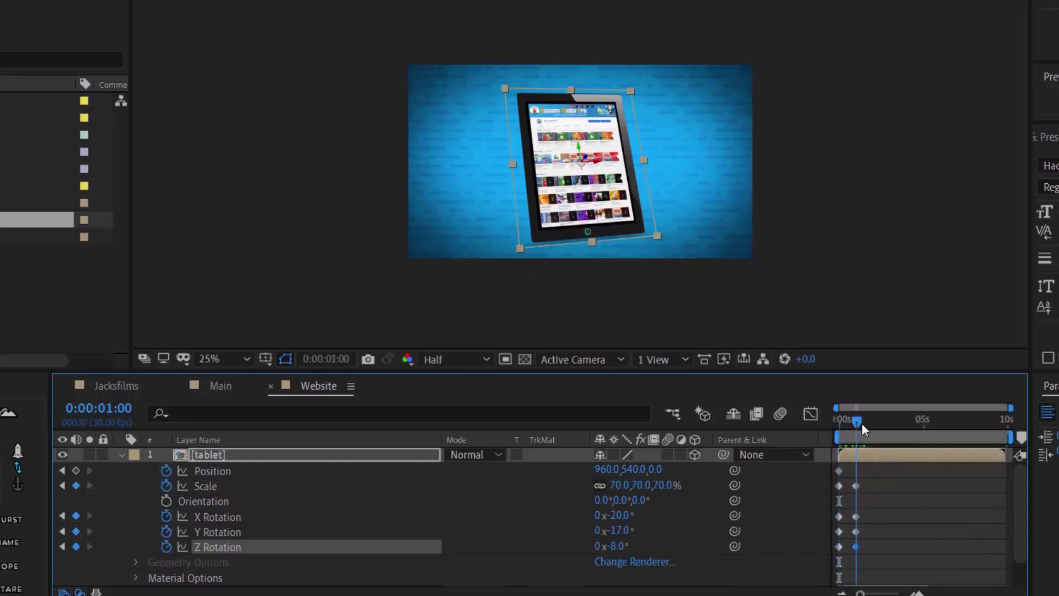
{"action": "left_click", "coordinate": [76, 470]}
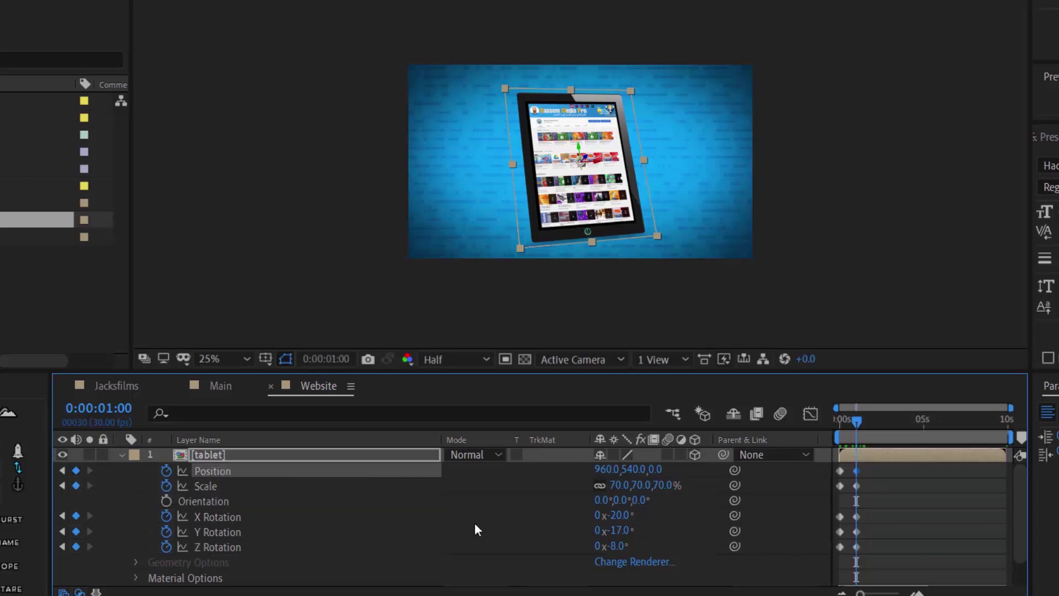
{"action": "left_click_drag", "start_coordinate": [862, 422], "coordinate": [777, 431]}
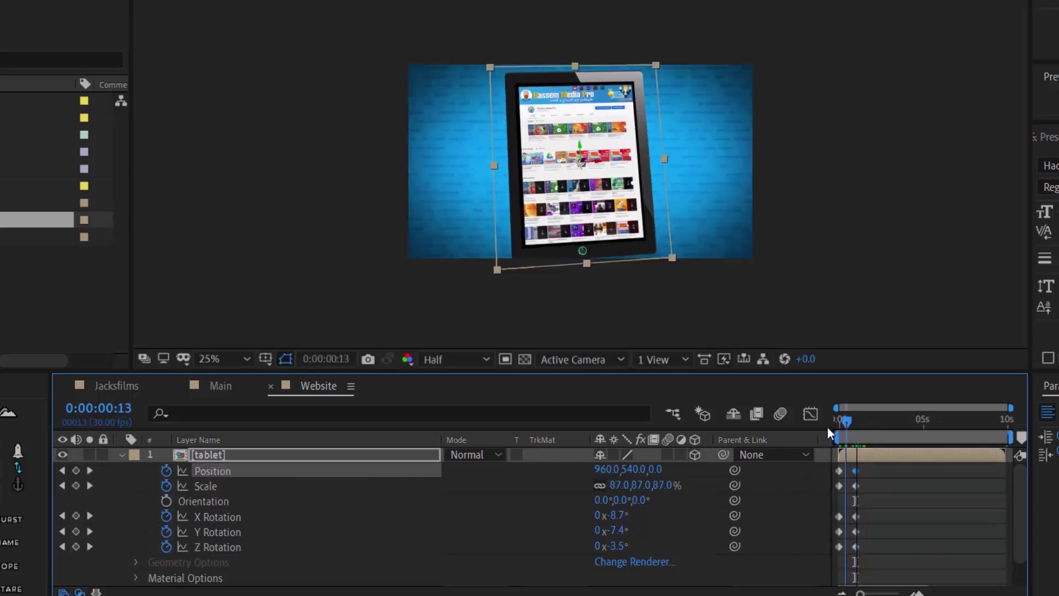
{"action": "key", "text": "space"}
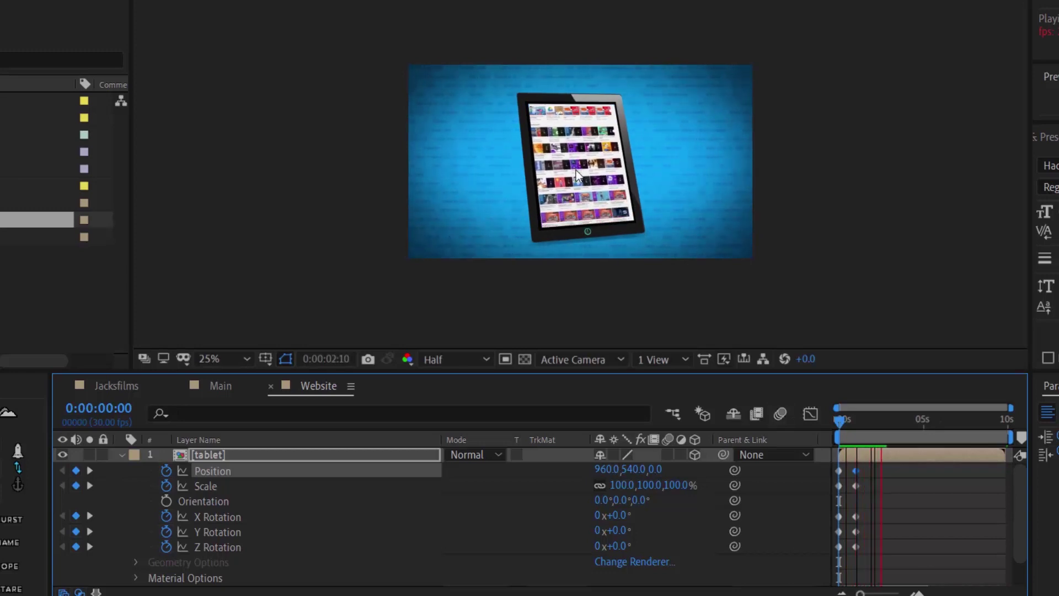
- Move to 0:00:03:19 and select all keyframes of the 1-second pose
{"action": "mouse_move", "coordinate": [897, 419]}
{"action": "left_mouse_down"}
{"action": "mouse_move", "coordinate": [880, 421]}
{"action": "mouse_move", "coordinate": [890, 426]}
{"action": "left_mouse_up"}
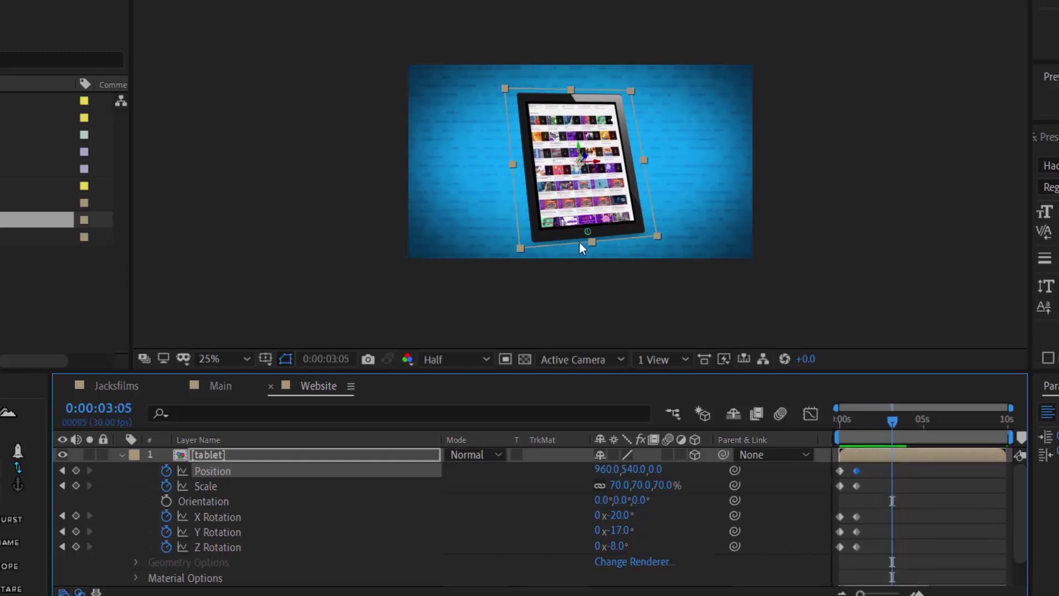
{"action": "left_click_drag", "start_coordinate": [888, 427], "coordinate": [901, 424]}
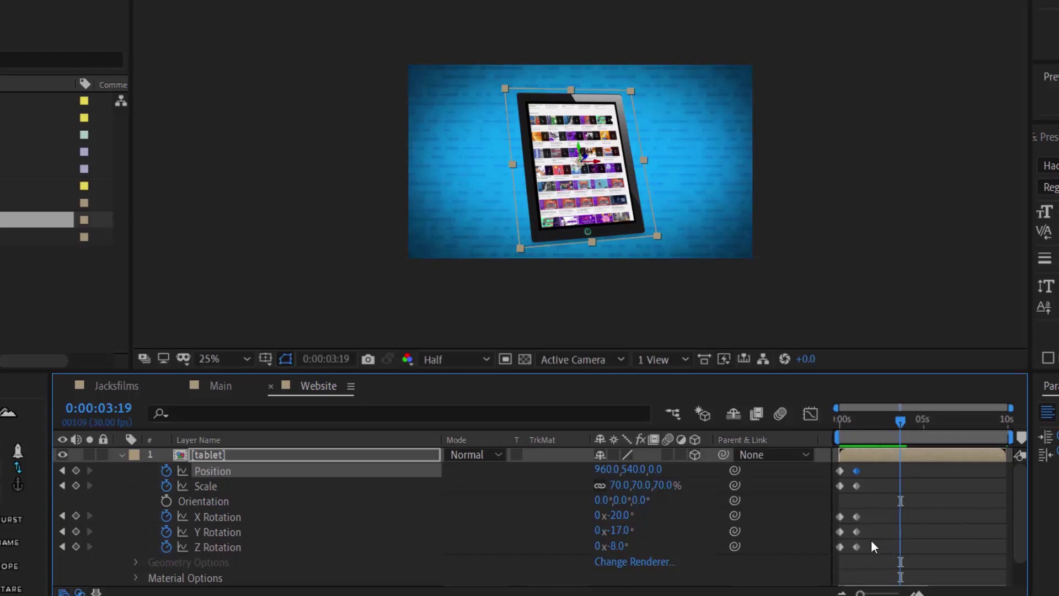
{"action": "left_click_drag", "start_coordinate": [870, 556], "coordinate": [854, 466]}
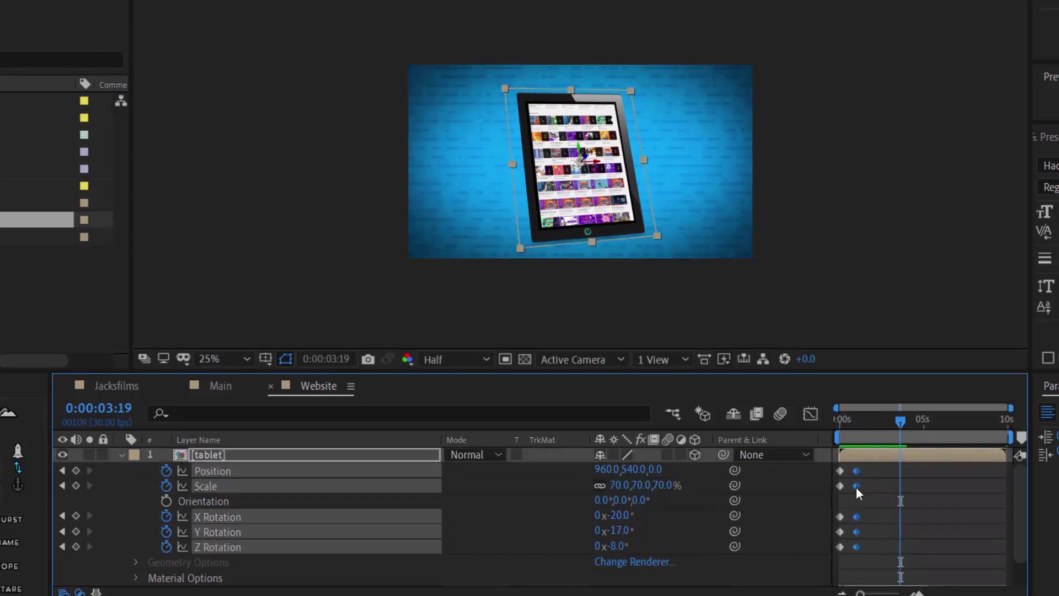
- Copy the tilted-pose keyframes and paste them at 0:00:03:19
{"action": "key", "text": "ctrl+c"}
{"action": "key", "text": "ctrl+v"}
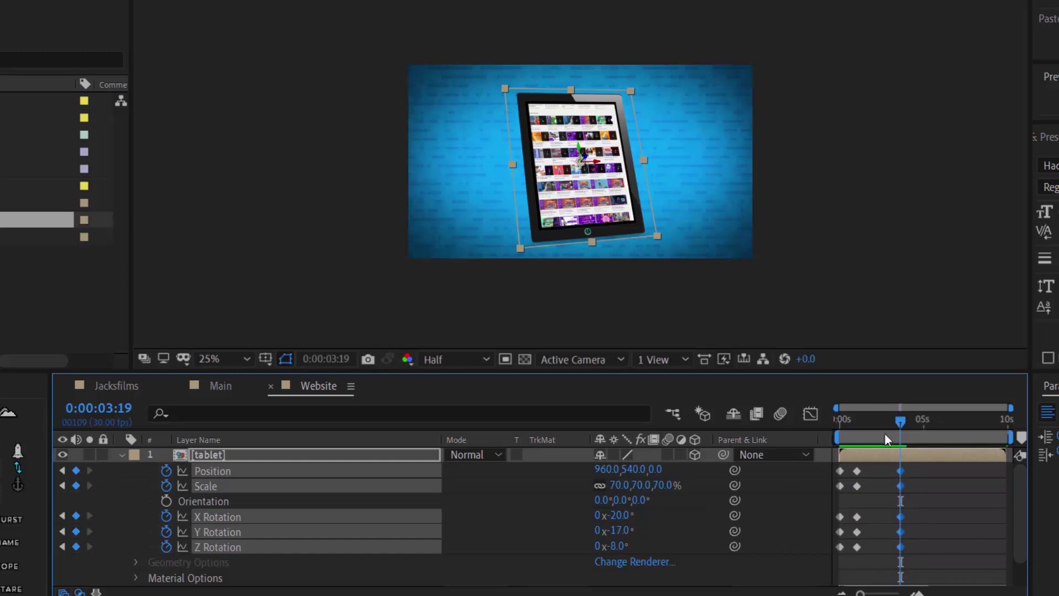
{"action": "mouse_move", "coordinate": [897, 421]}
{"action": "left_mouse_down"}
{"action": "mouse_move", "coordinate": [860, 441]}
{"action": "mouse_move", "coordinate": [901, 443]}
{"action": "left_mouse_up"}
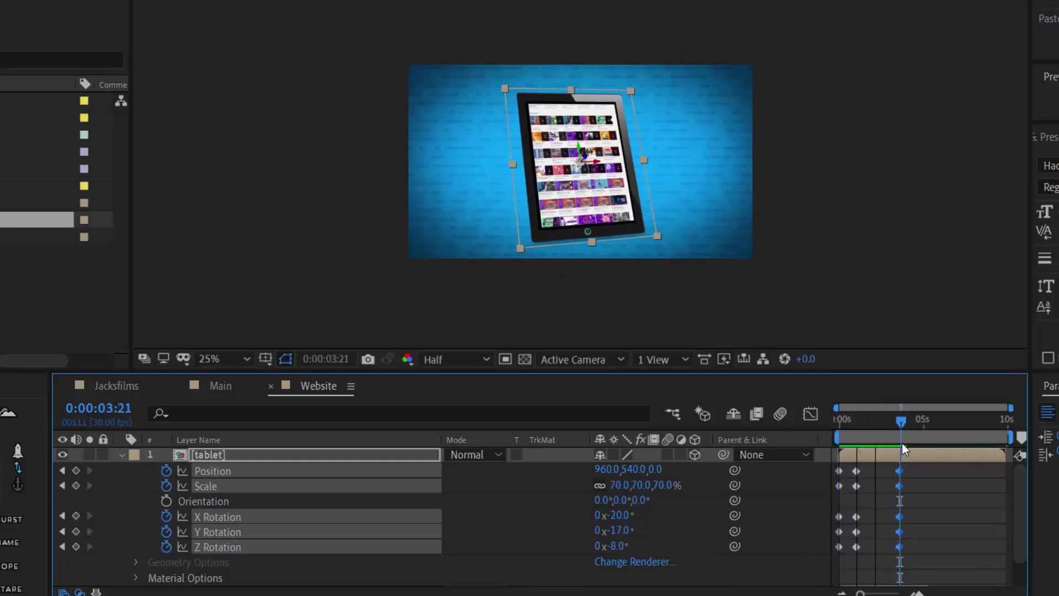
- At 0:00:04:21 (+100), slide the tablet left and slightly up to Position 497.1, 517, -142.2
{"action": "key", "text": "alt+shift+j"}
{"action": "type", "text": "+"}
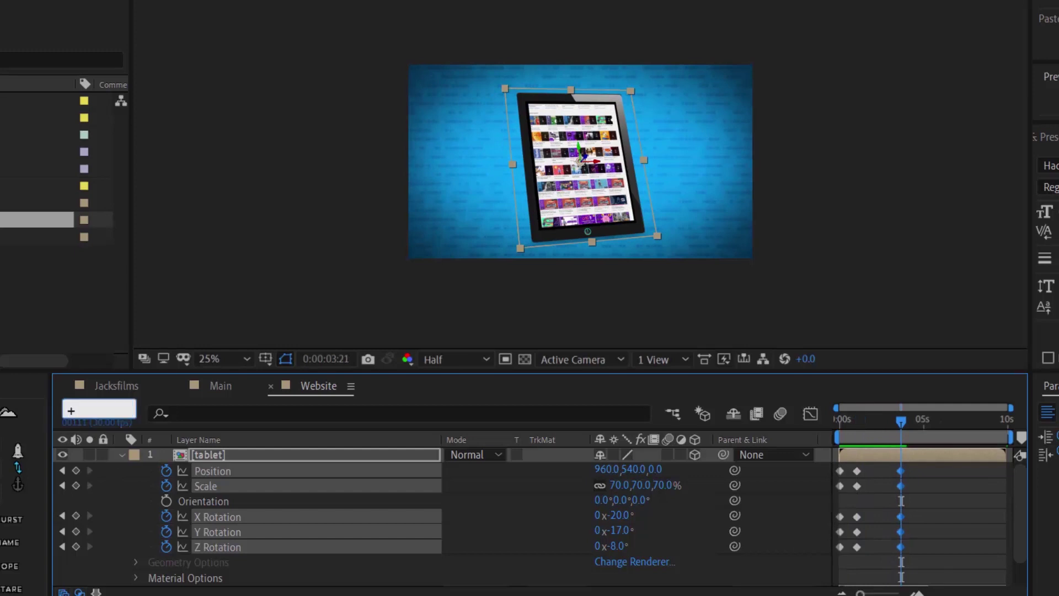
{"action": "type", "text": "100"}
{"action": "key", "text": "Return"}
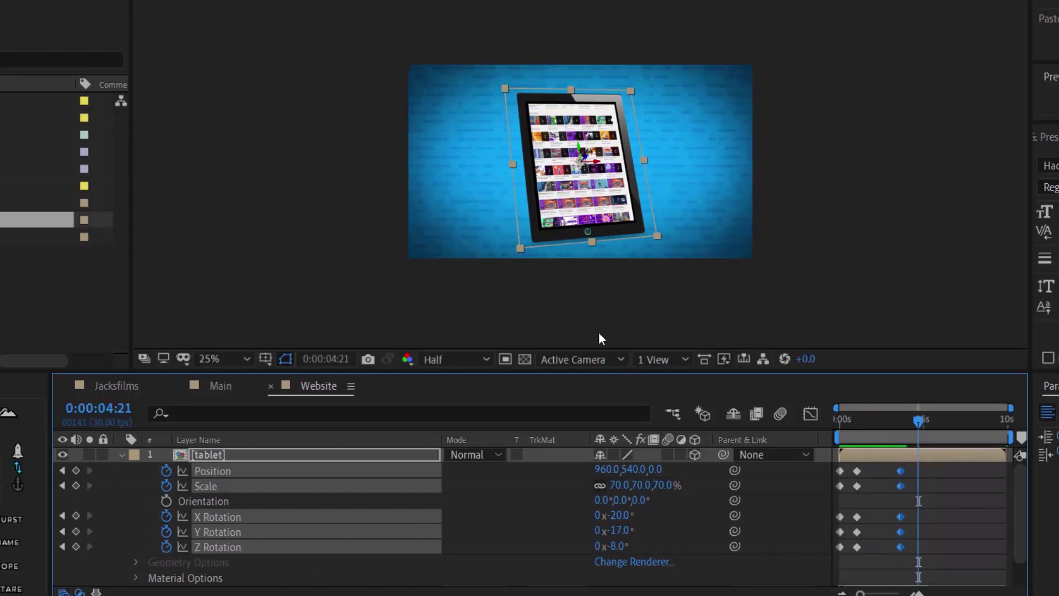
{"action": "left_click_drag", "start_coordinate": [597, 165], "coordinate": [498, 156]}
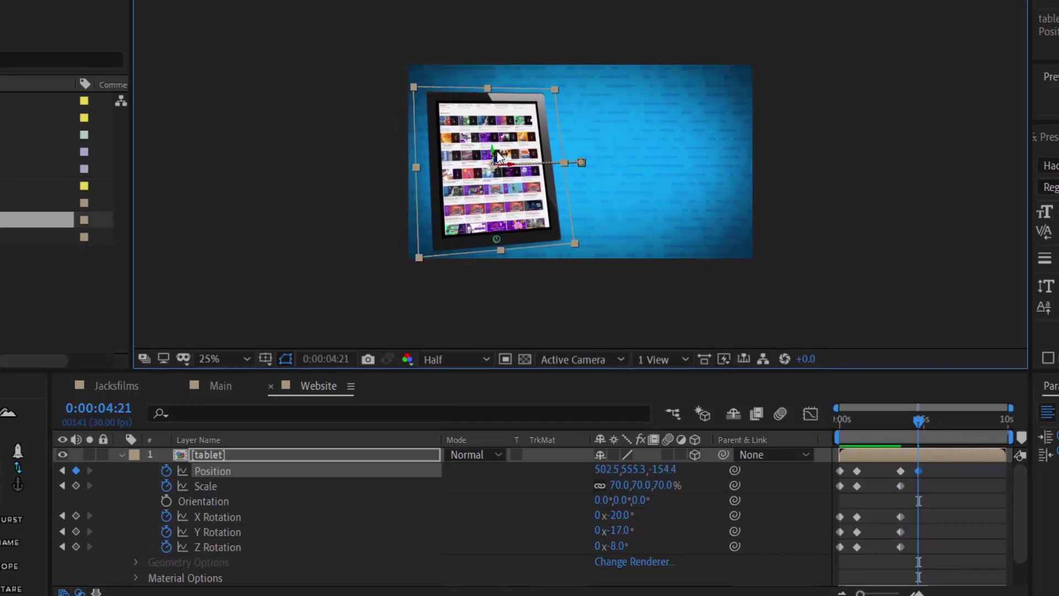
{"action": "left_click_drag", "start_coordinate": [498, 156], "coordinate": [493, 148]}
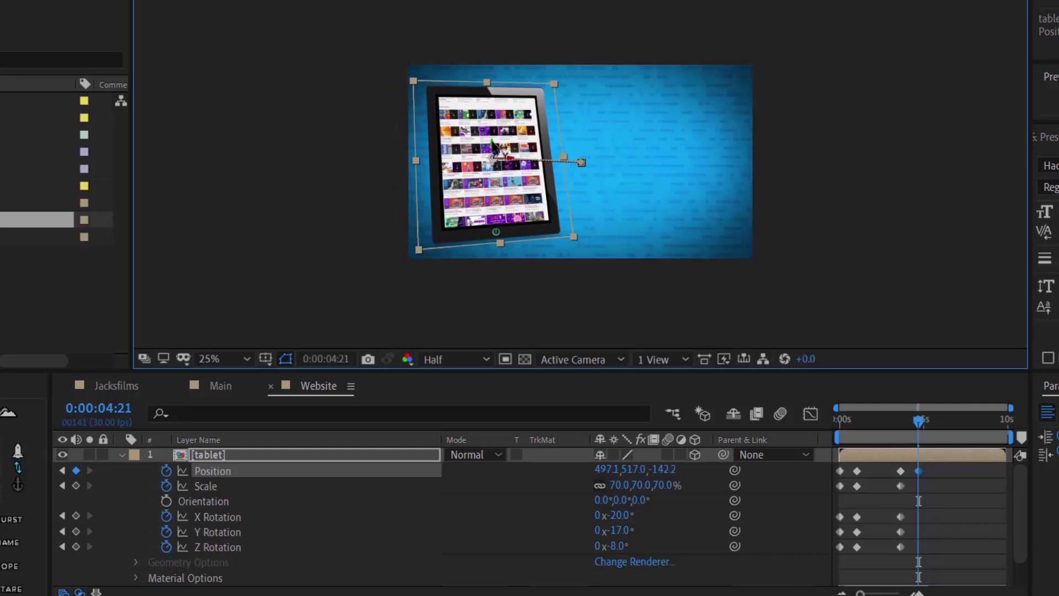
{"action": "left_click_drag", "start_coordinate": [918, 420], "coordinate": [811, 423]}
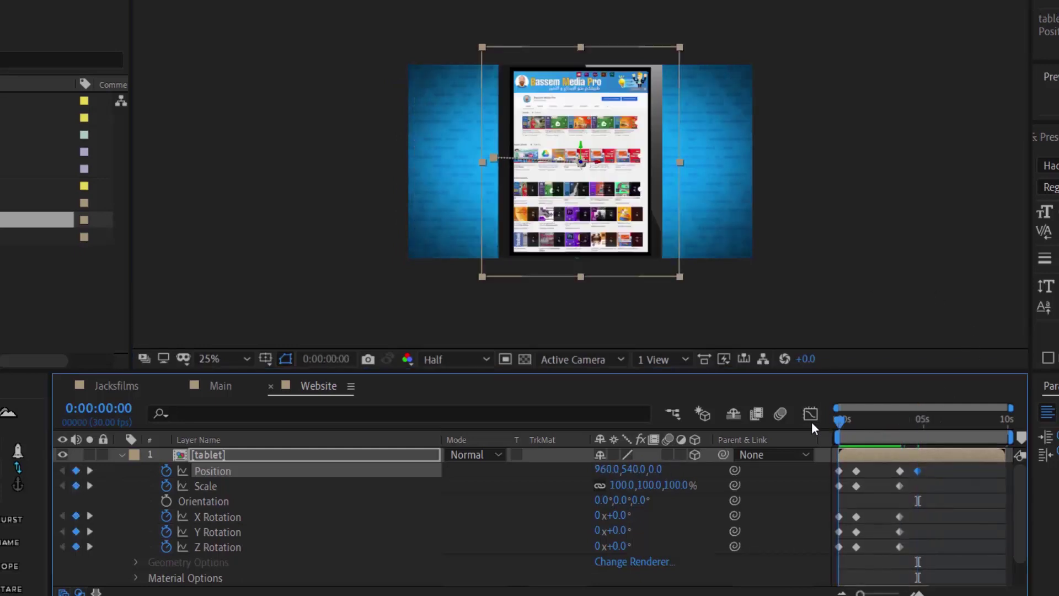
- Apply Easy Ease to all the tablet's position, scale and rotation keyframes and check playback
{"action": "key", "text": "space"}
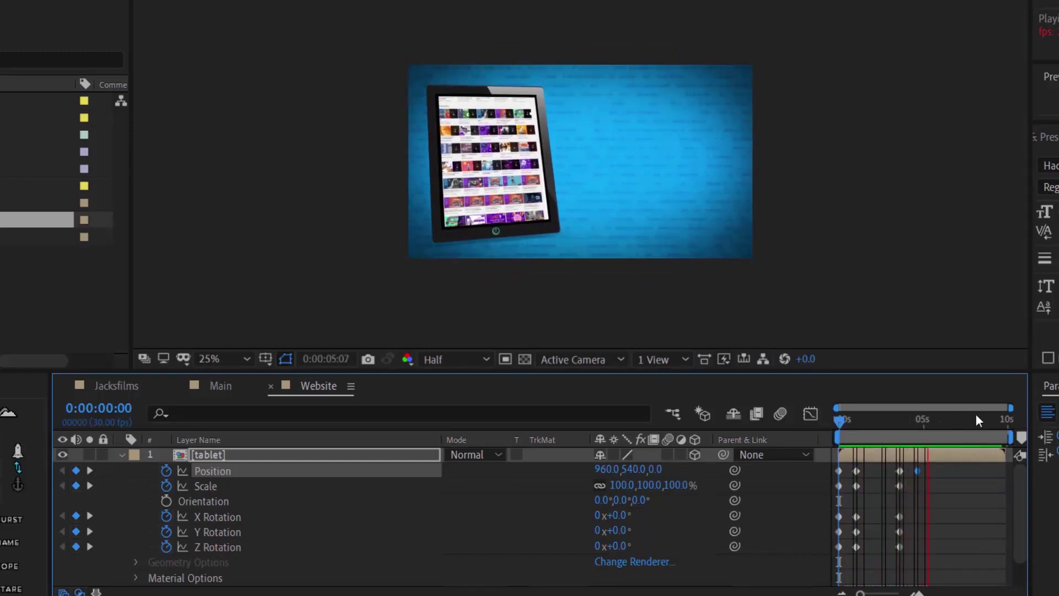
{"action": "left_click", "coordinate": [933, 426]}
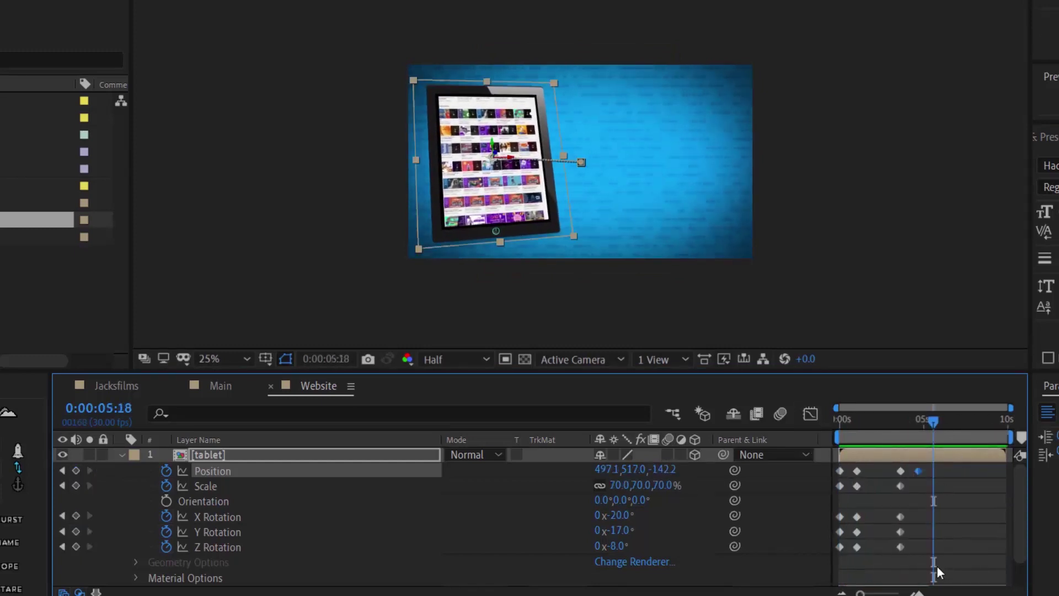
{"action": "left_click_drag", "start_coordinate": [937, 567], "coordinate": [831, 463]}
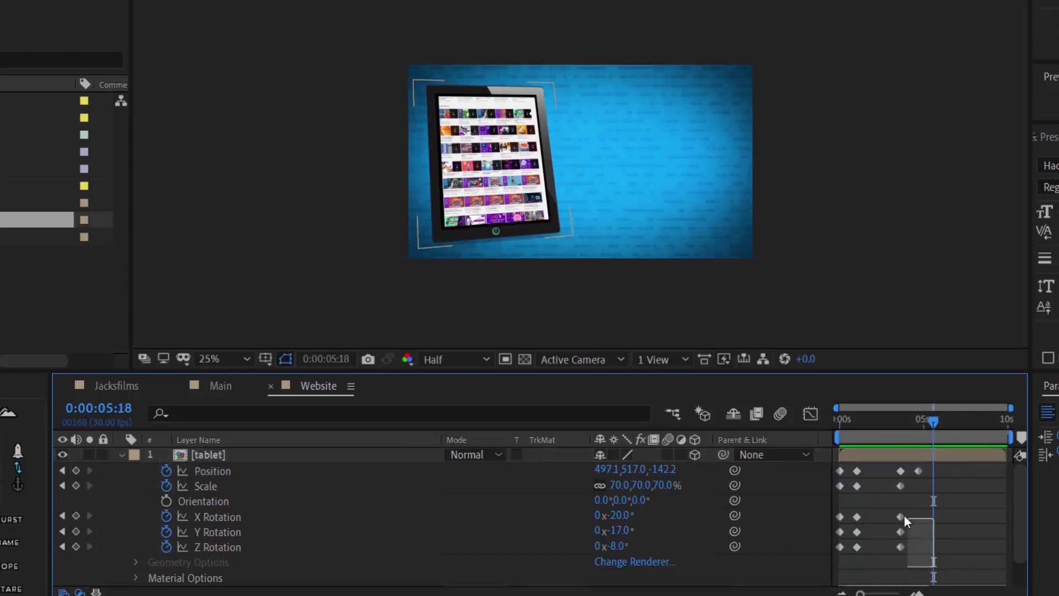
{"action": "right_click", "coordinate": [842, 473]}
{"action": "mouse_move", "coordinate": [856, 461]}
{"action": "left_click", "coordinate": [758, 502]}
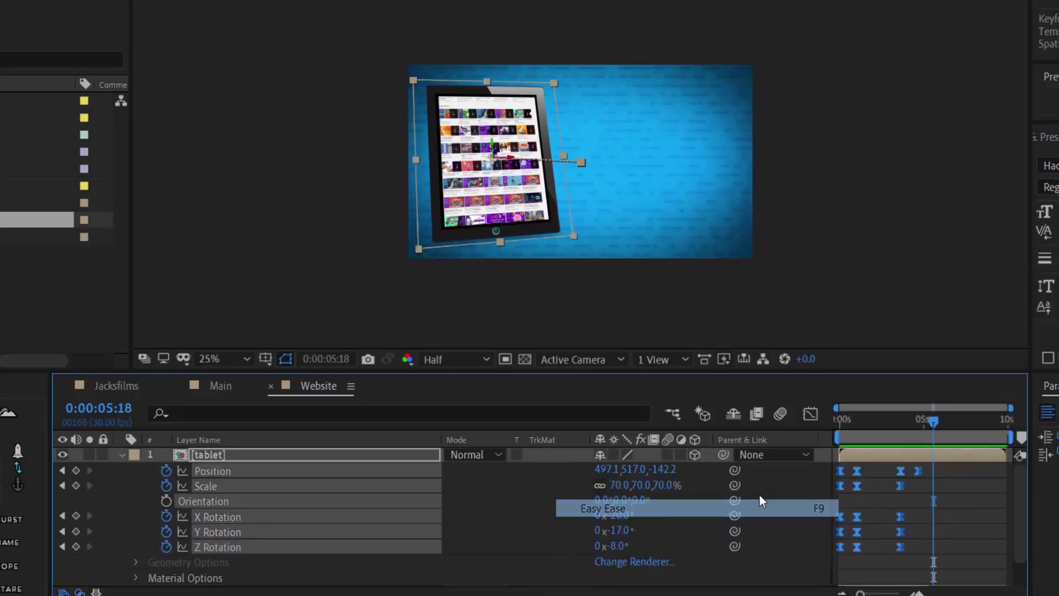
{"action": "left_click_drag", "start_coordinate": [864, 432], "coordinate": [903, 446]}
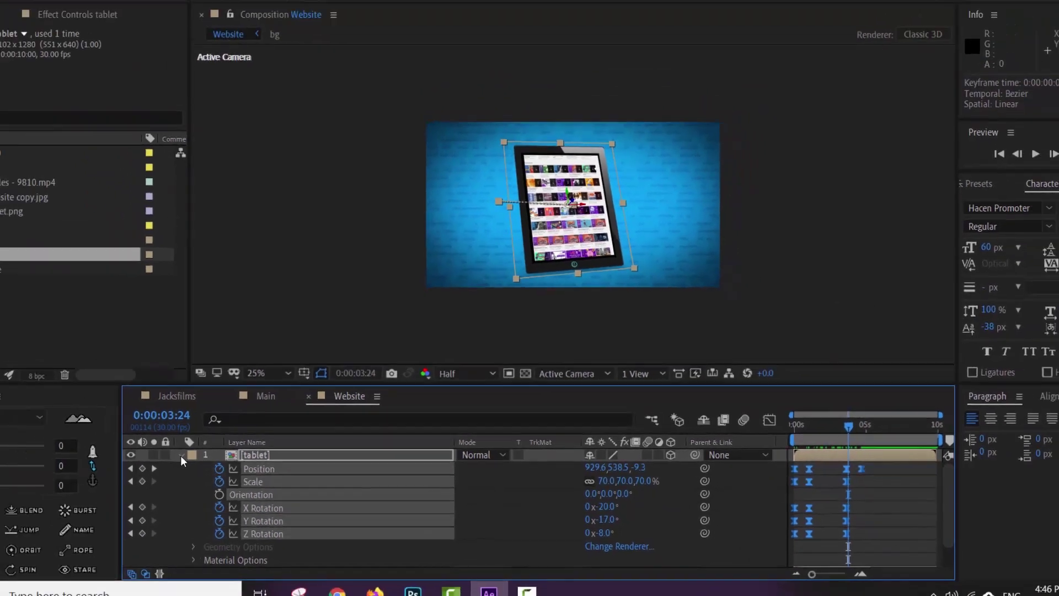
- Collapse the tablet layer, then add a 'Bassem MediaPro' text layer at 217 px font size
{"action": "left_click", "coordinate": [180, 455]}
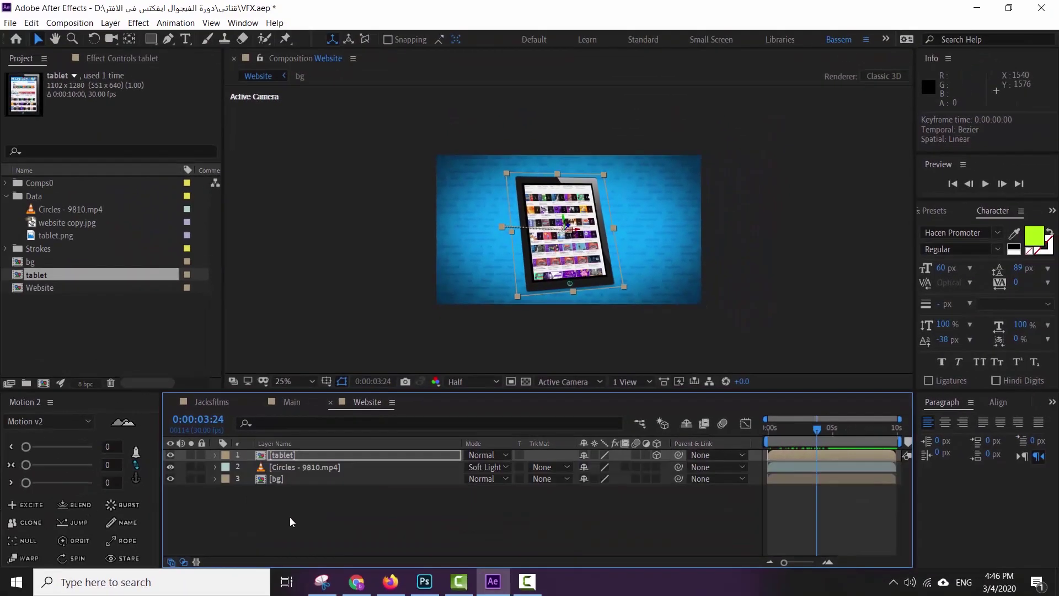
{"action": "left_click", "coordinate": [290, 517]}
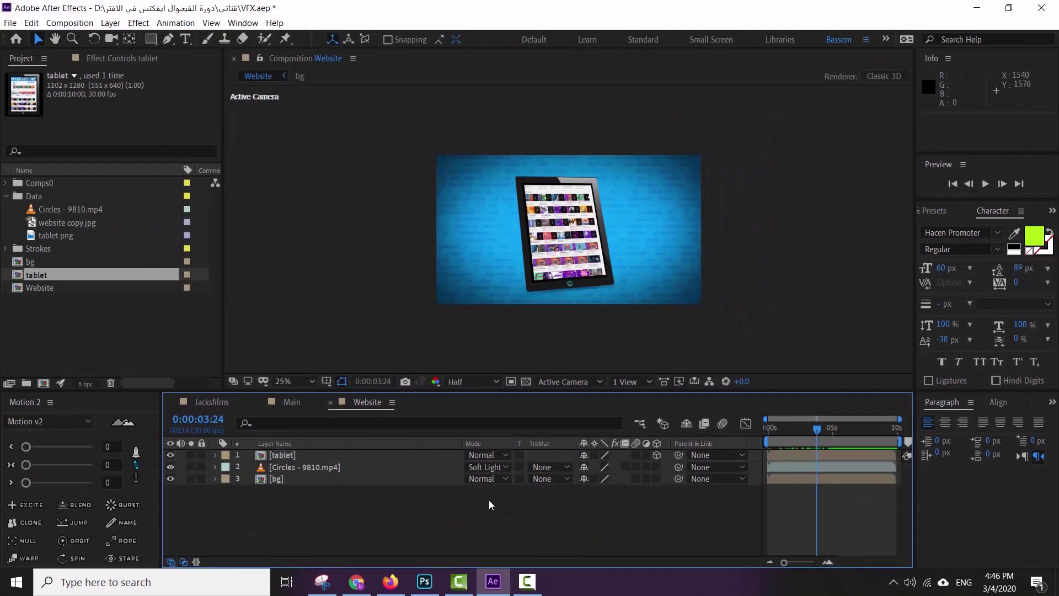
{"action": "left_click", "coordinate": [185, 39]}
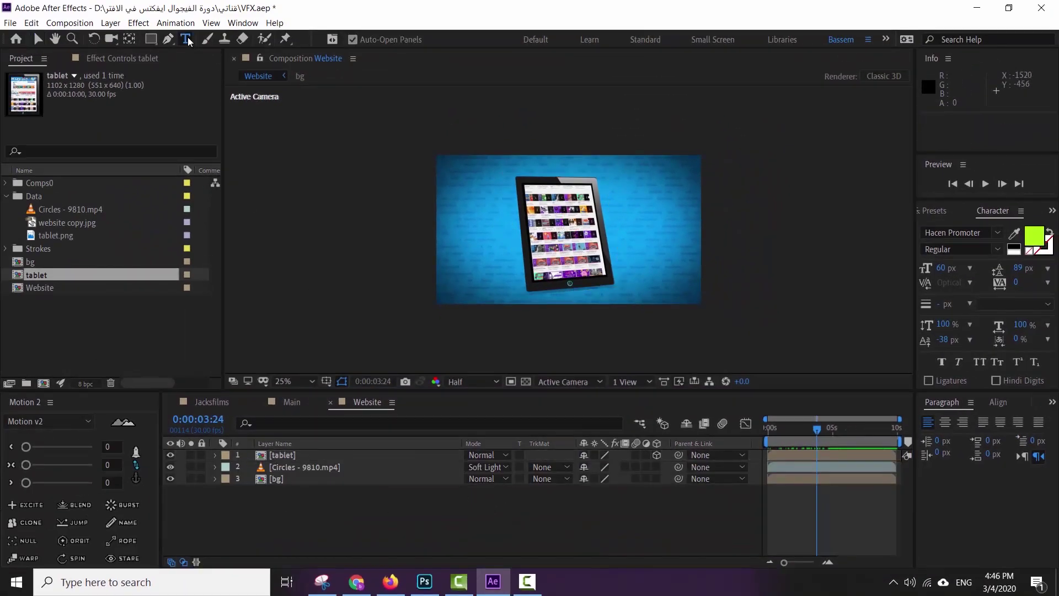
{"action": "left_click", "coordinate": [288, 227]}
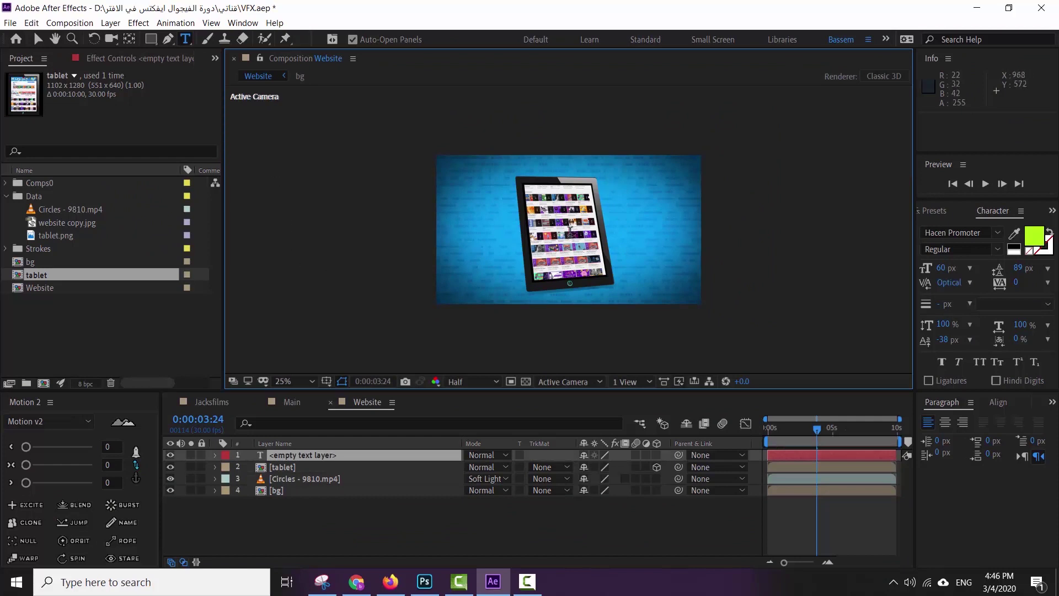
{"action": "type", "text": "Bassem"}
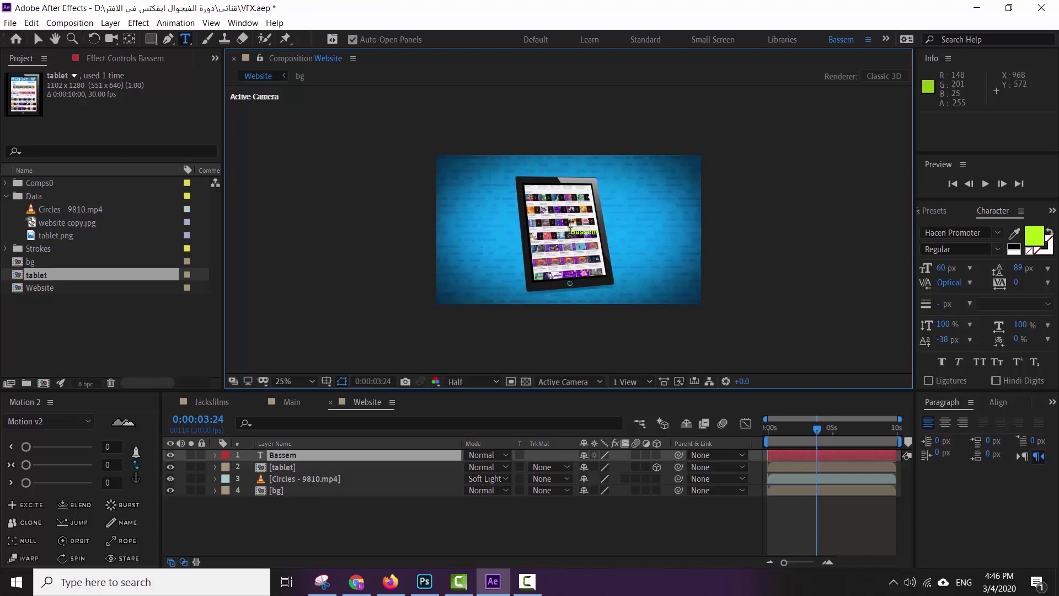
{"action": "type", "text": " Media"}
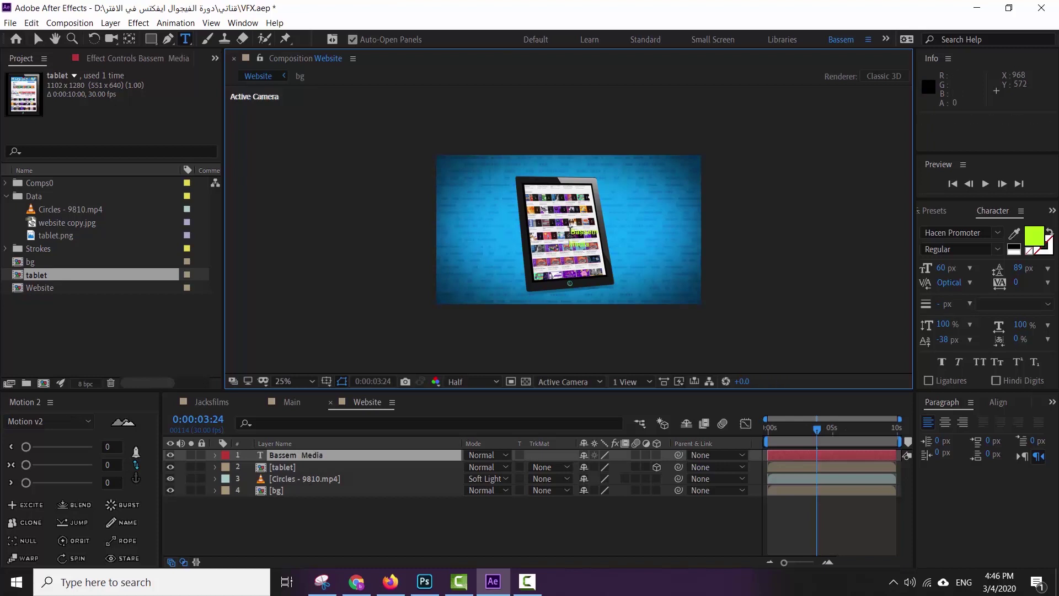
{"action": "type", "text": "Pro"}
{"action": "key", "text": "ctrl+a"}
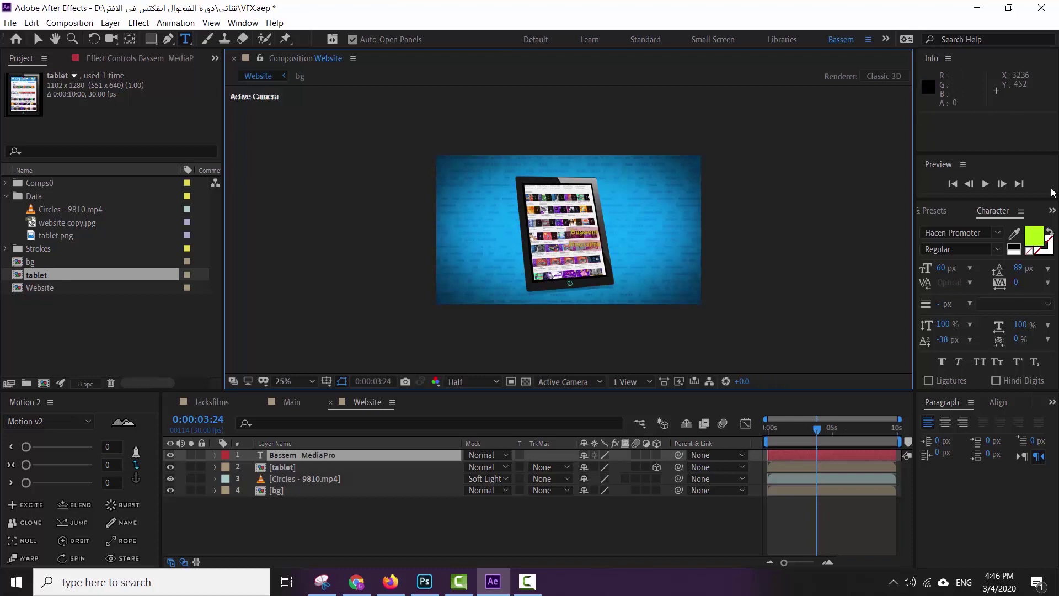
{"action": "mouse_move", "coordinate": [944, 269]}
{"action": "left_mouse_down"}
{"action": "mouse_move", "coordinate": [1053, 269]}
{"action": "mouse_move", "coordinate": [1042, 268]}
{"action": "left_mouse_up"}
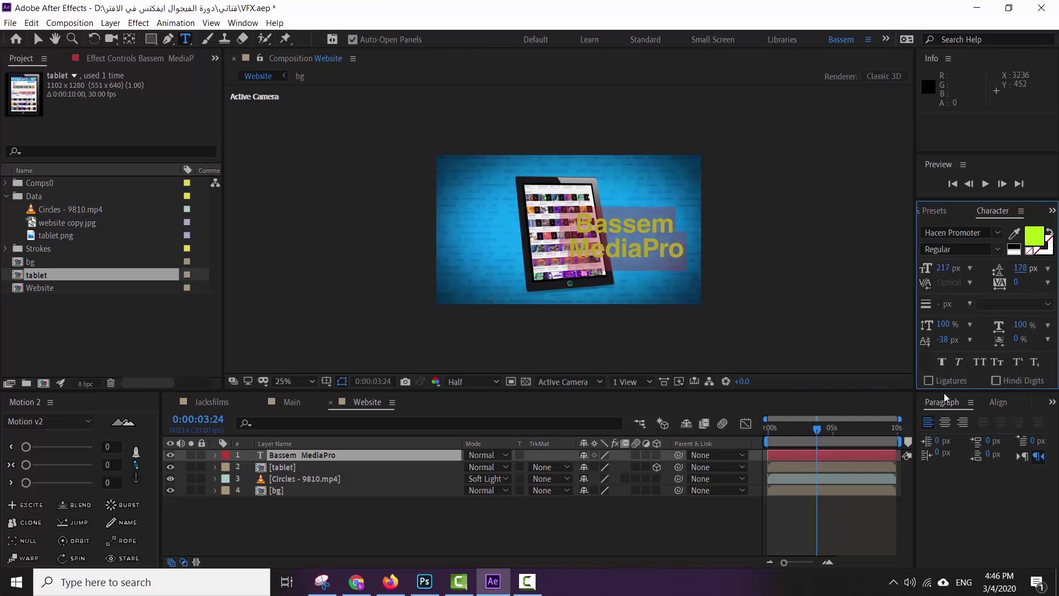
- Keep the title left-aligned on two lines after trying other alignments
{"action": "left_click", "coordinate": [581, 221]}
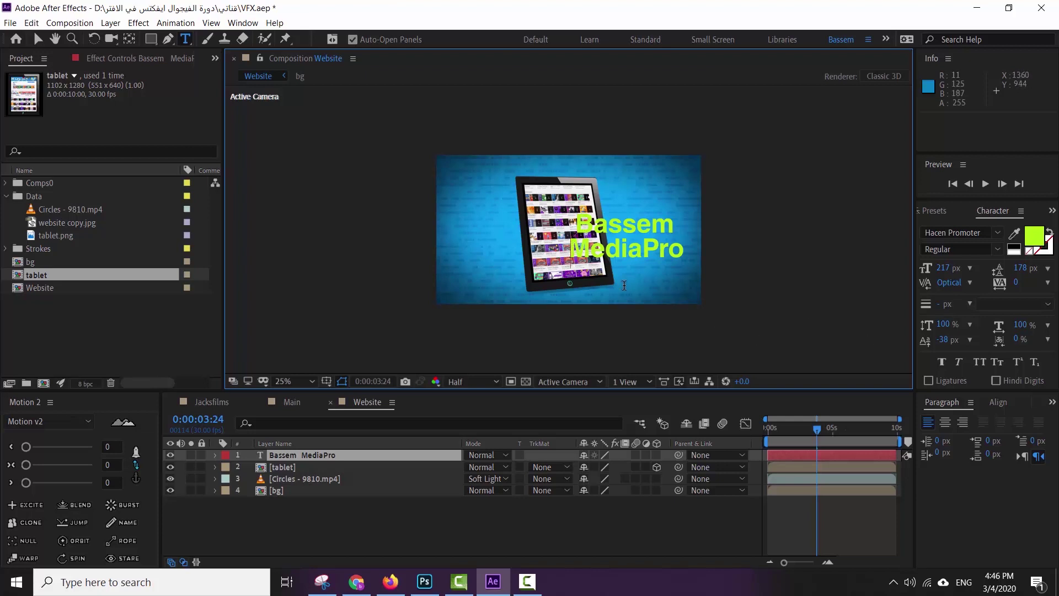
{"action": "key", "text": "ctrl+a"}
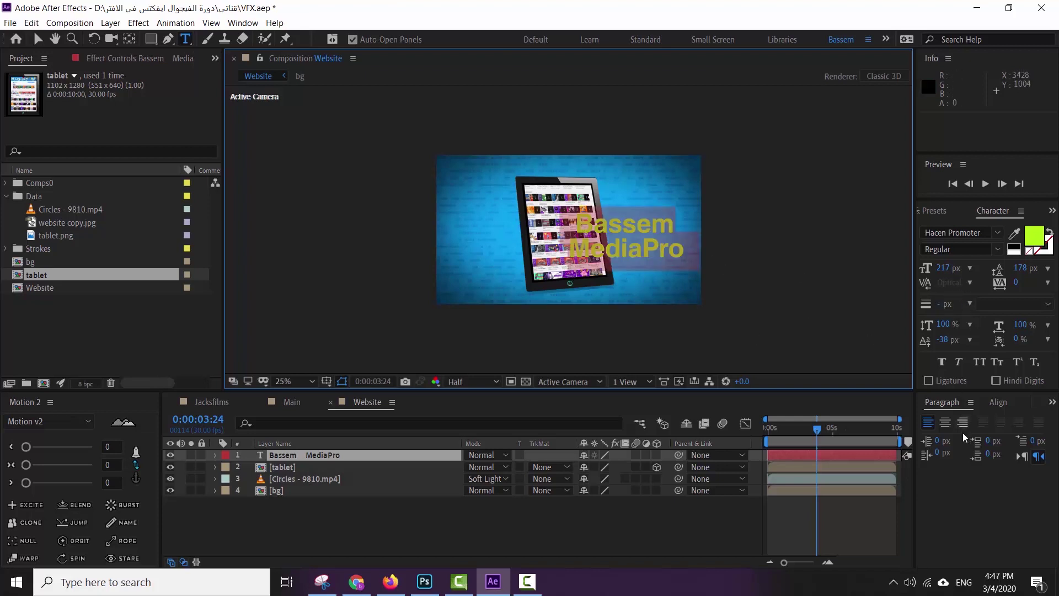
{"action": "left_click", "coordinate": [947, 422]}
{"action": "left_click", "coordinate": [962, 422]}
{"action": "left_click", "coordinate": [927, 422]}
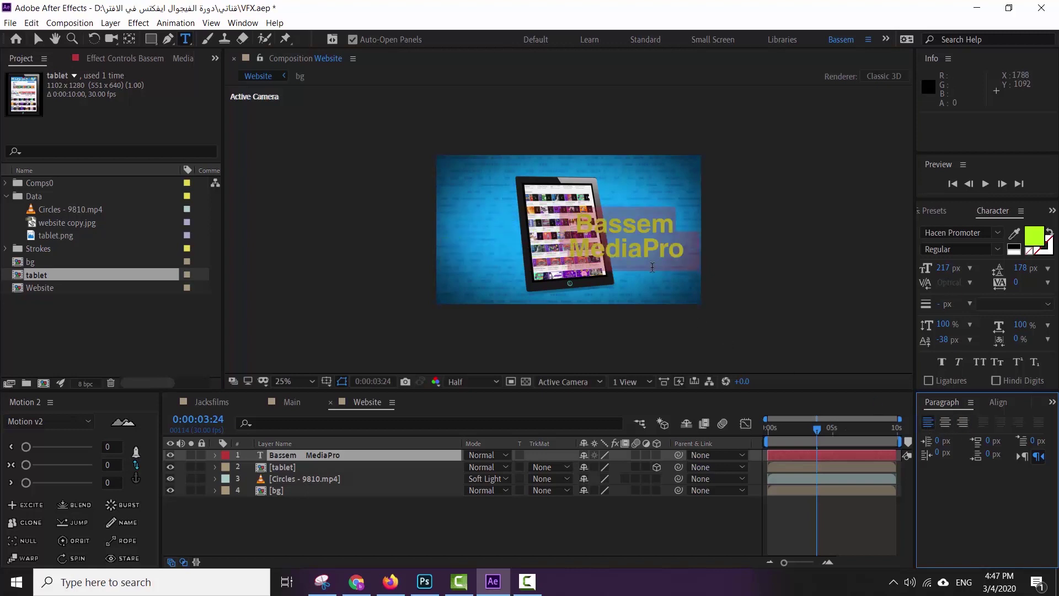
{"action": "left_click", "coordinate": [647, 276]}
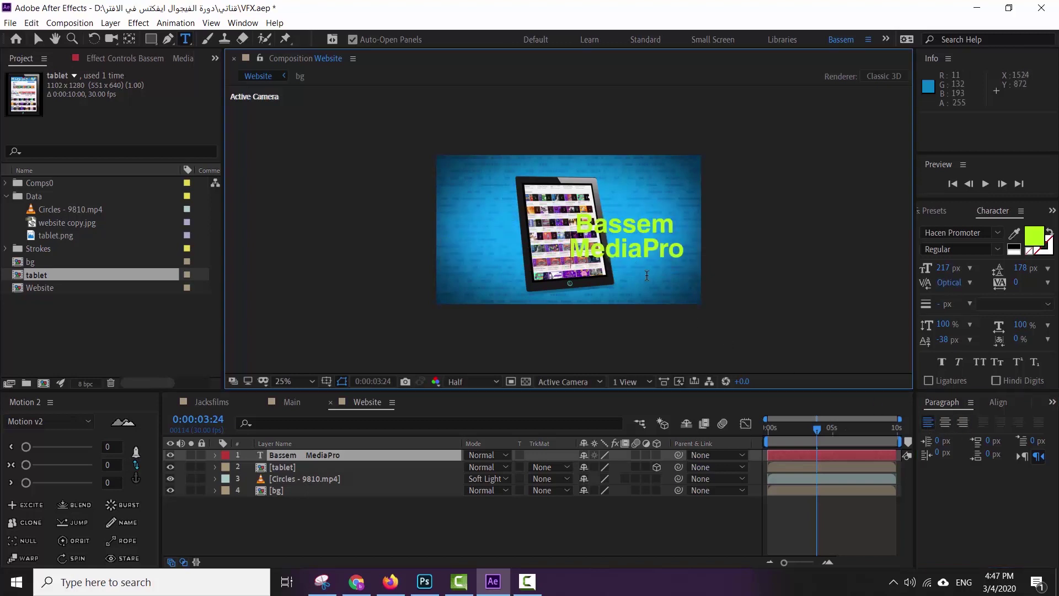
{"action": "key", "text": "BackSpace"}
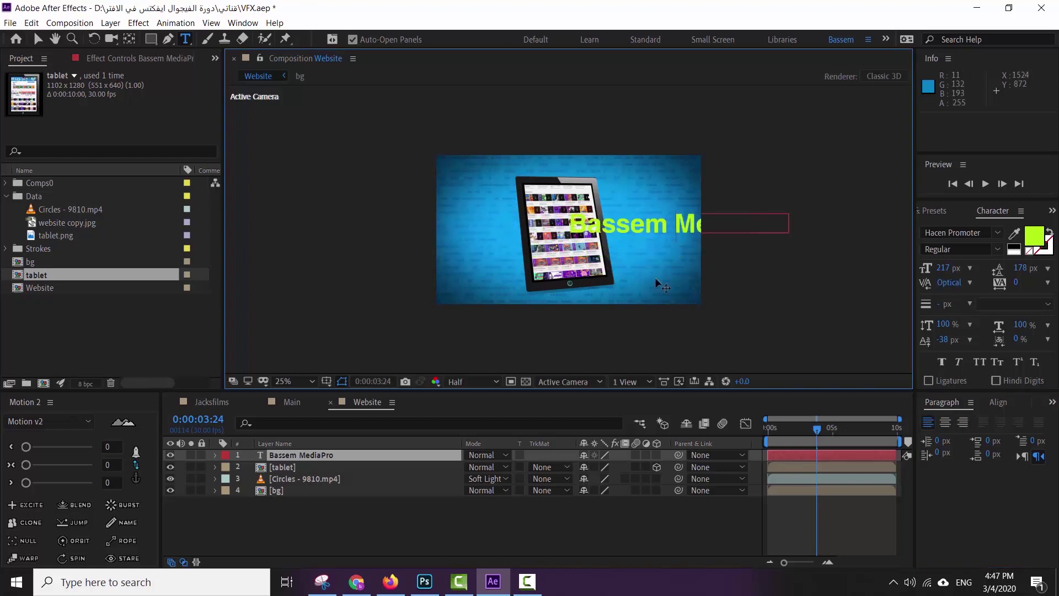
{"action": "key", "text": "Return"}
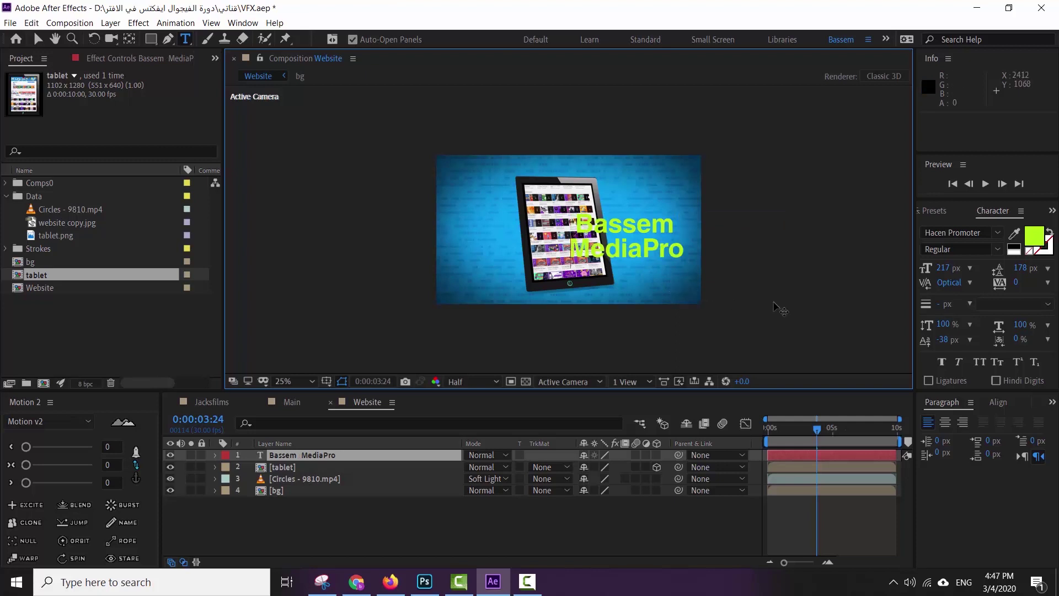
{"action": "key", "text": "ctrl+a"}
- Colour the title near-white (FBFBFB) and enlarge it to 219 px
{"action": "left_click", "coordinate": [1034, 235]}
{"action": "left_click", "coordinate": [66, 236]}
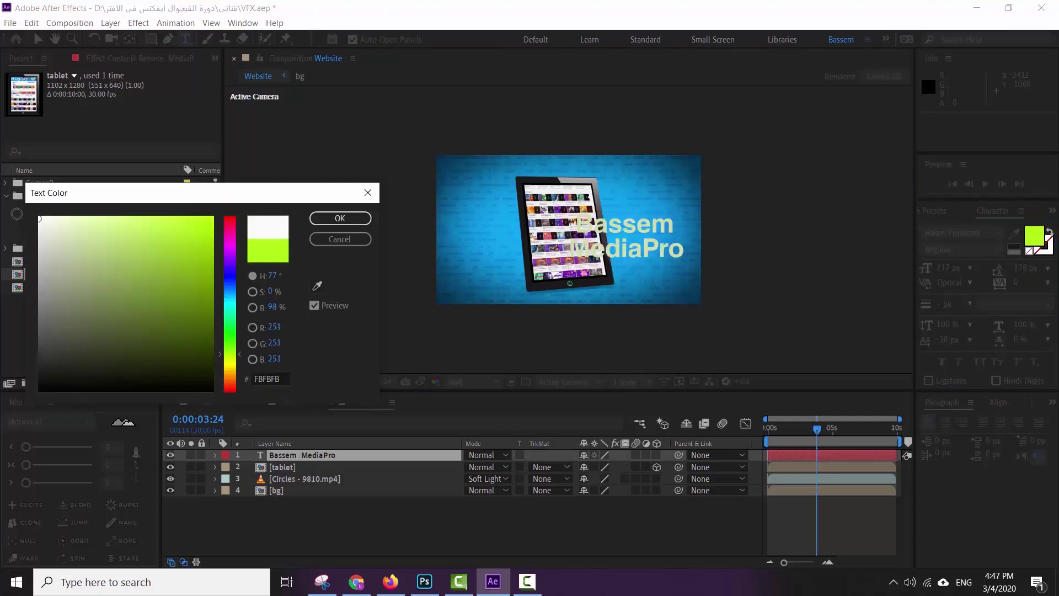
{"action": "left_click", "coordinate": [346, 222]}
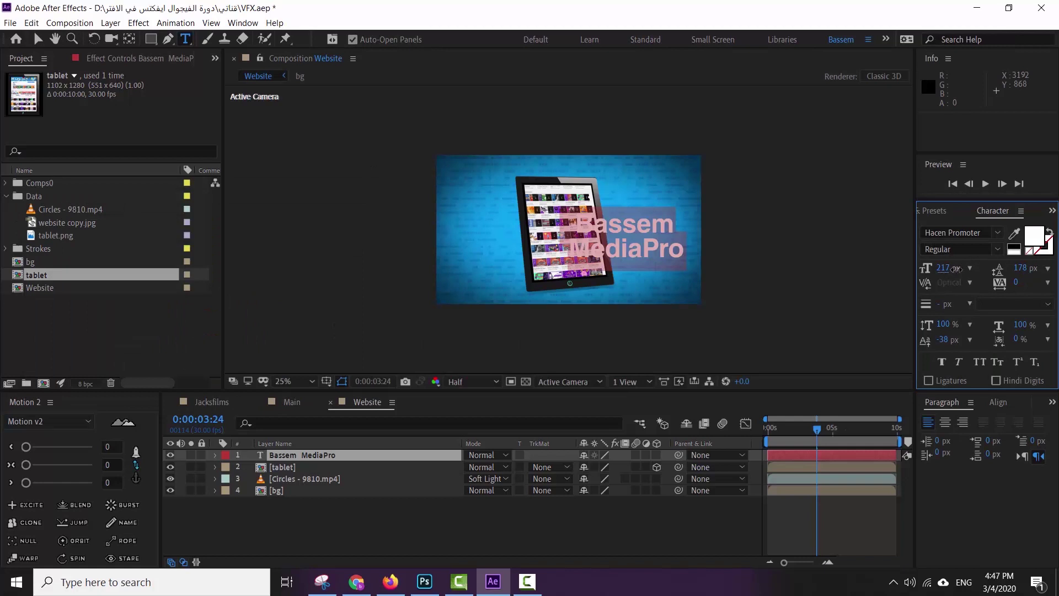
{"action": "mouse_move", "coordinate": [943, 268]}
{"action": "left_mouse_down"}
{"action": "mouse_move", "coordinate": [962, 269]}
{"action": "mouse_move", "coordinate": [940, 268]}
{"action": "left_mouse_up"}
{"action": "left_click", "coordinate": [38, 39]}
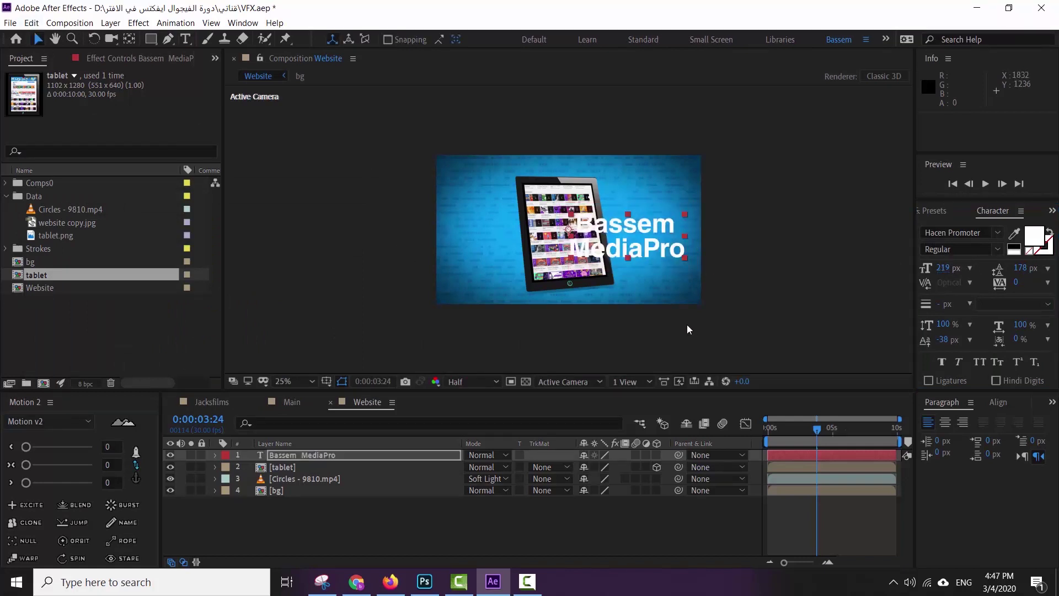
- Shrink the title to about 149 px, centre-align its lines, and place it over the tablet
{"action": "left_click_drag", "start_coordinate": [626, 235], "coordinate": [565, 230]}
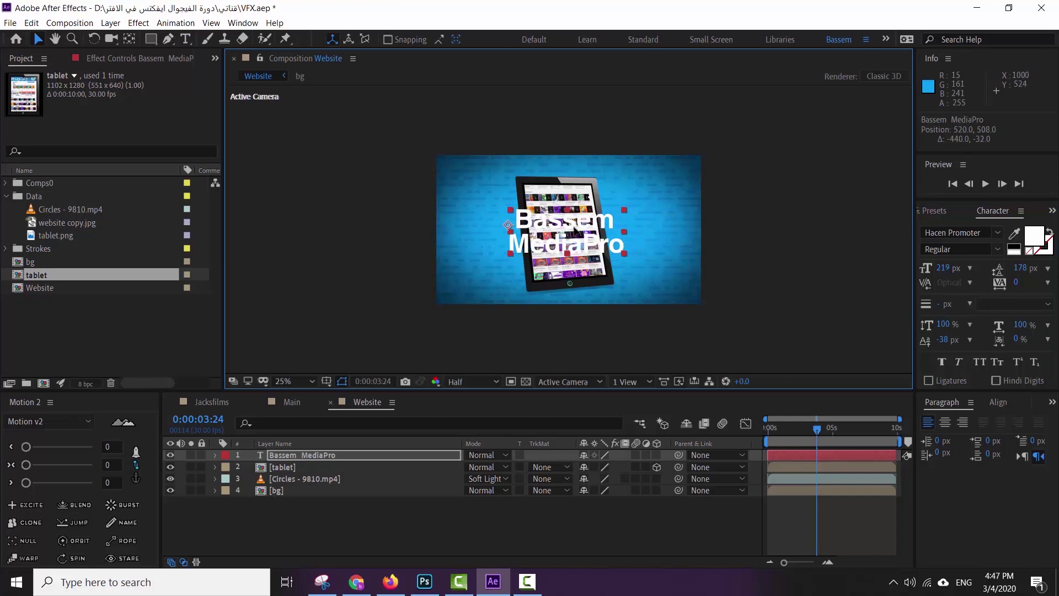
{"action": "left_click_drag", "start_coordinate": [943, 268], "coordinate": [922, 268]}
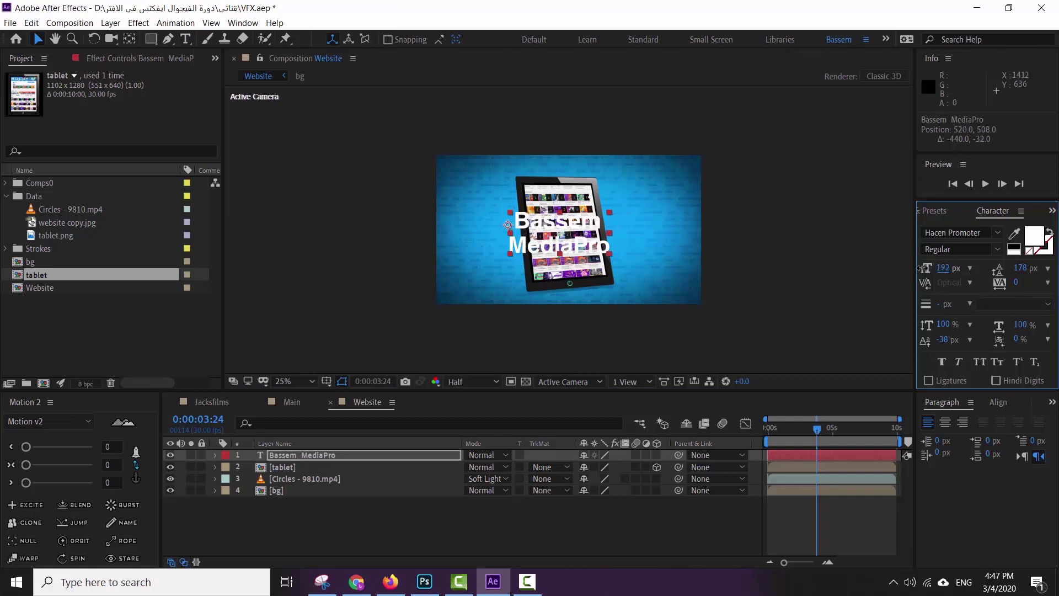
{"action": "left_click", "coordinate": [944, 421]}
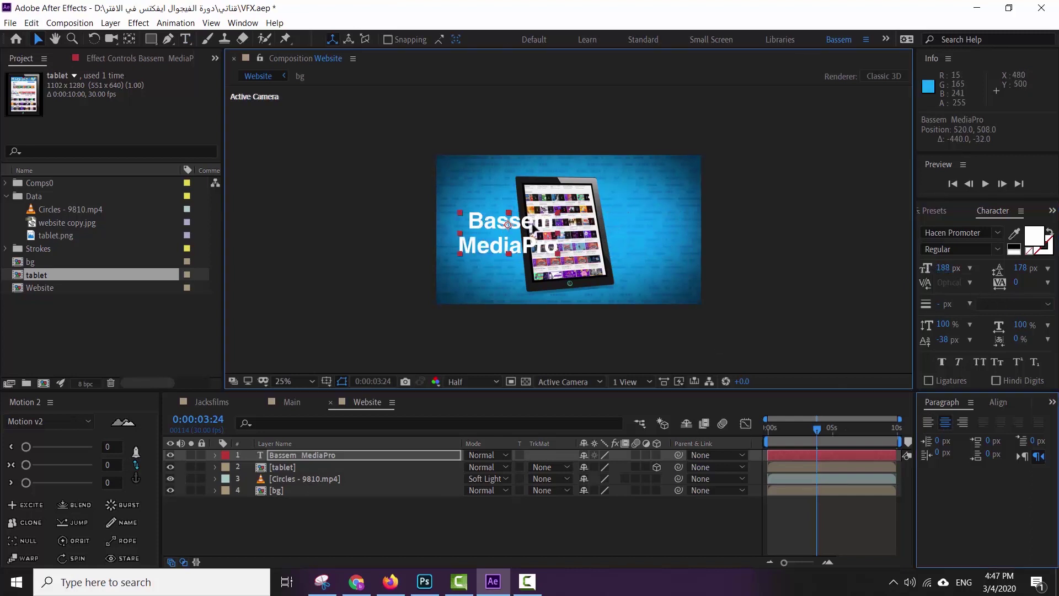
{"action": "left_click_drag", "start_coordinate": [505, 226], "coordinate": [564, 219]}
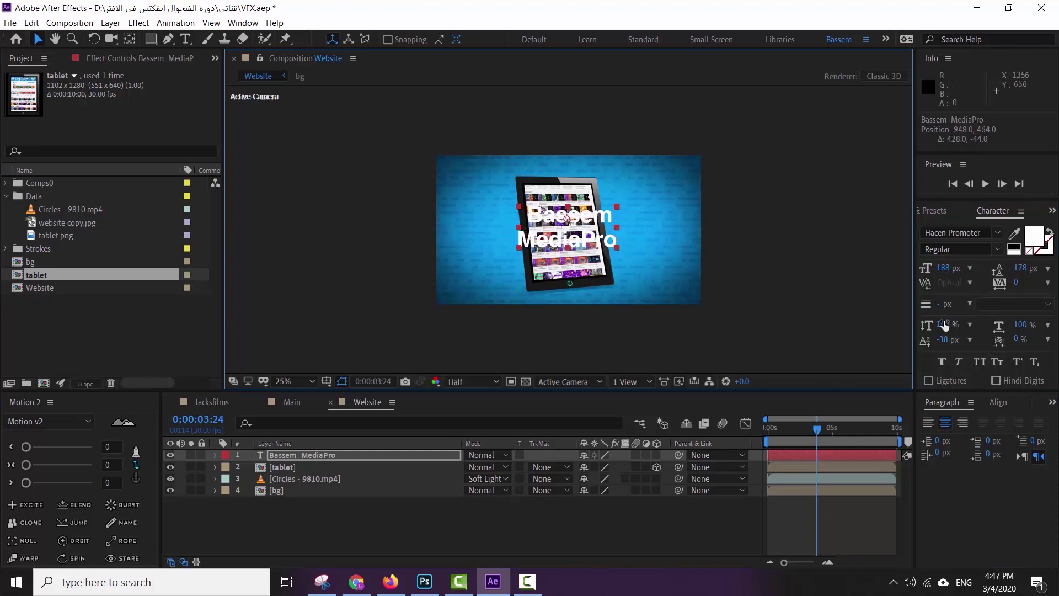
{"action": "left_click_drag", "start_coordinate": [944, 269], "coordinate": [910, 268]}
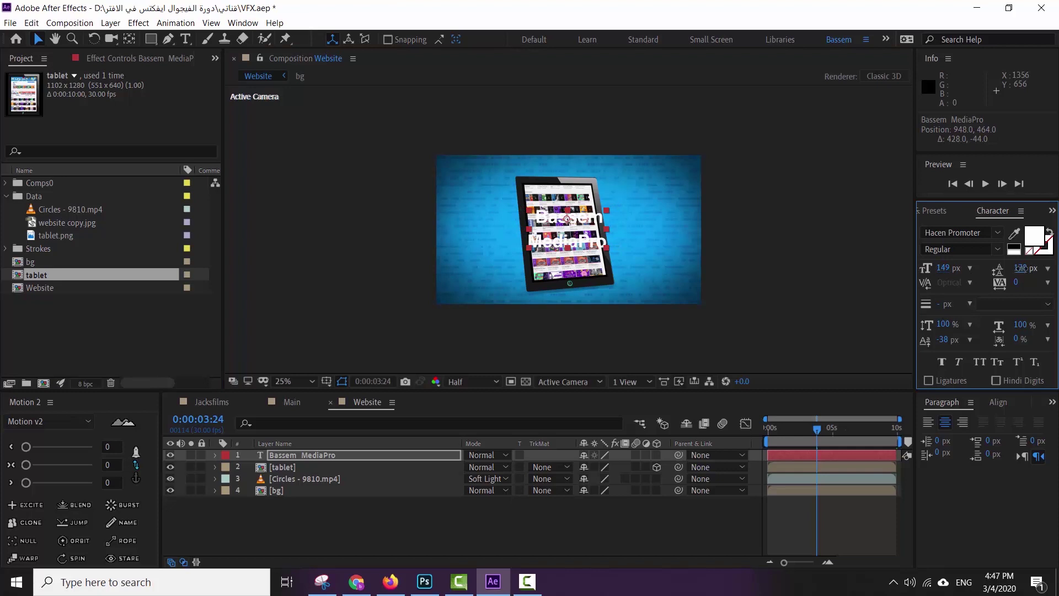
- Tighten the leading to 110 px, re-centre the title, and pre-compose it into a Text composition
{"action": "left_click_drag", "start_coordinate": [1021, 268], "coordinate": [975, 273]}
{"action": "left_click_drag", "start_coordinate": [574, 217], "coordinate": [574, 224]}
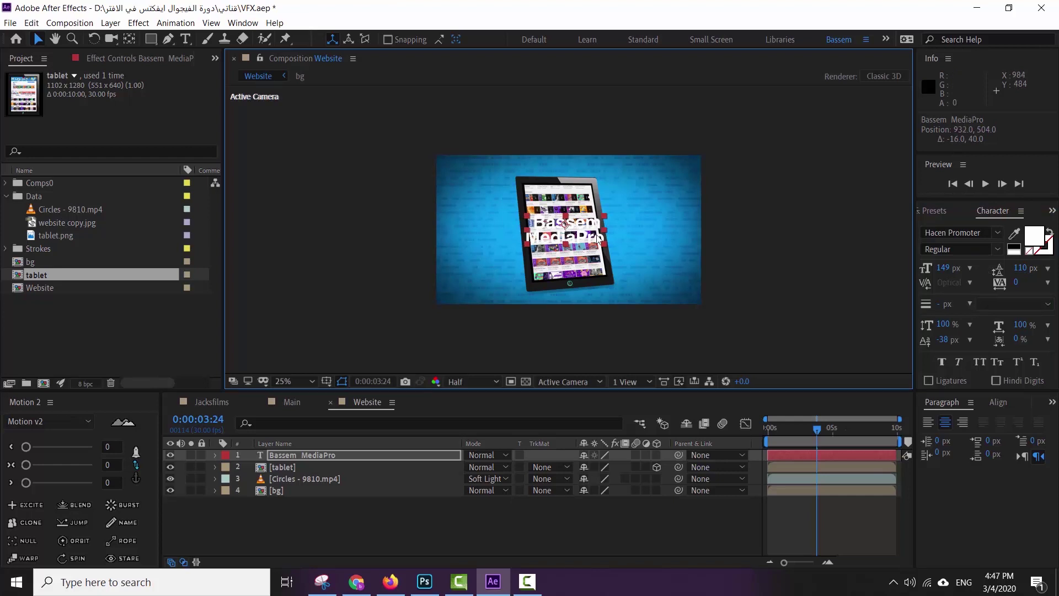
{"action": "left_click", "coordinate": [191, 455]}
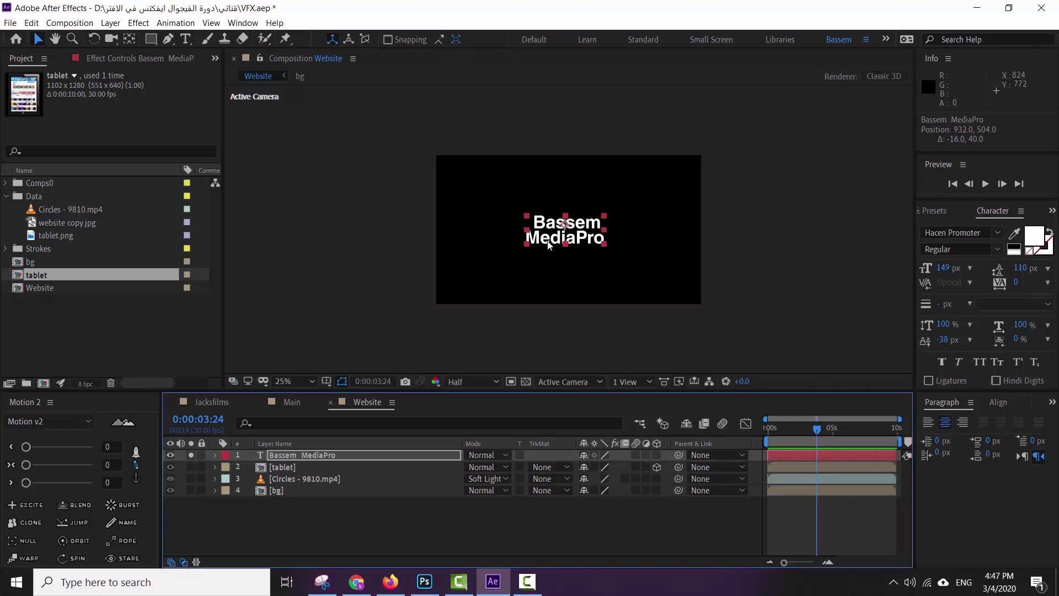
{"action": "left_click", "coordinate": [193, 455]}
{"action": "right_click", "coordinate": [288, 458]}
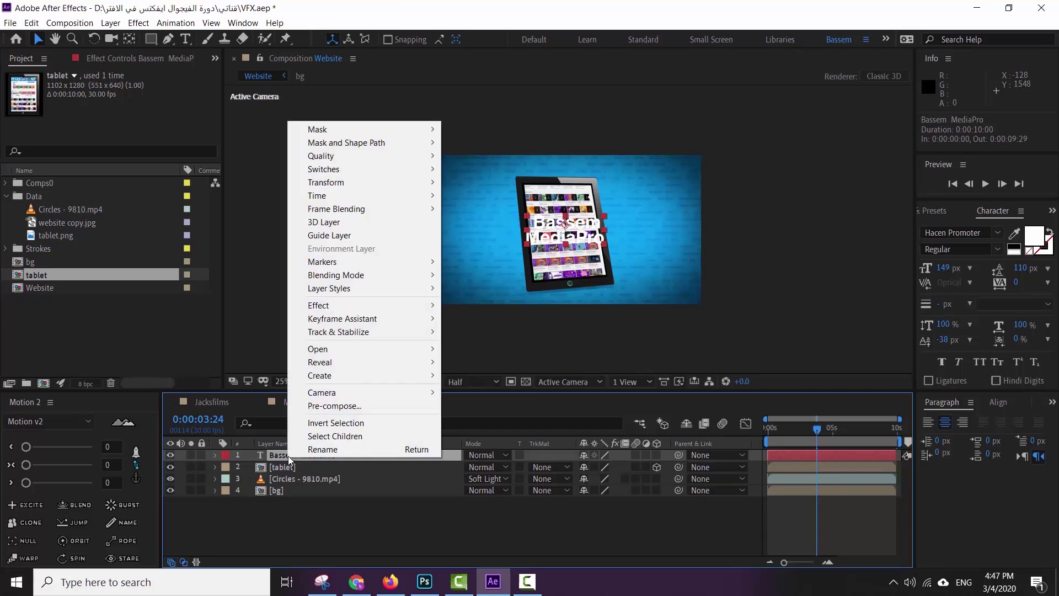
{"action": "left_click", "coordinate": [321, 406]}
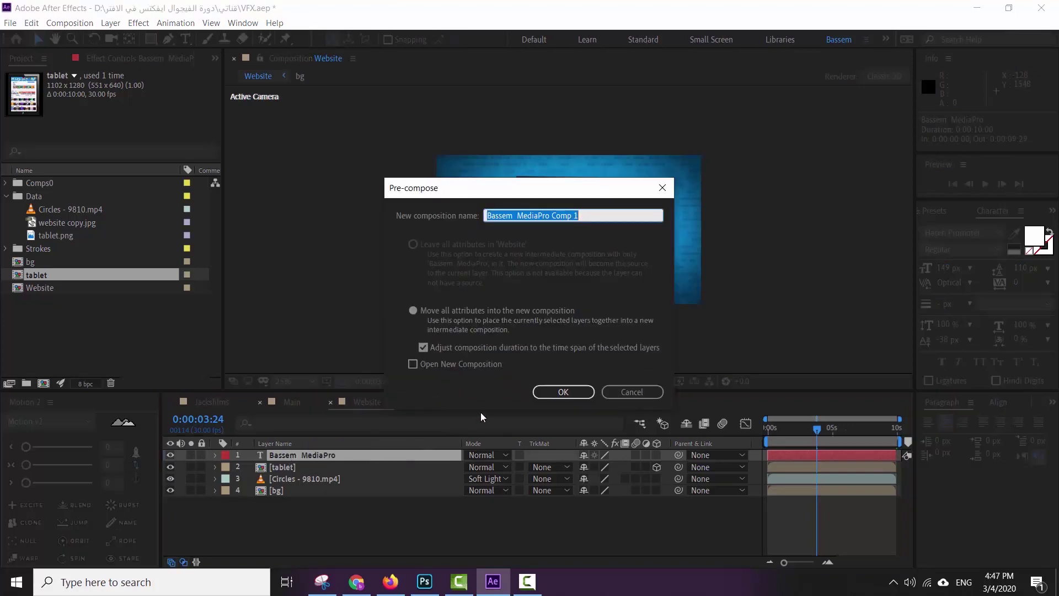
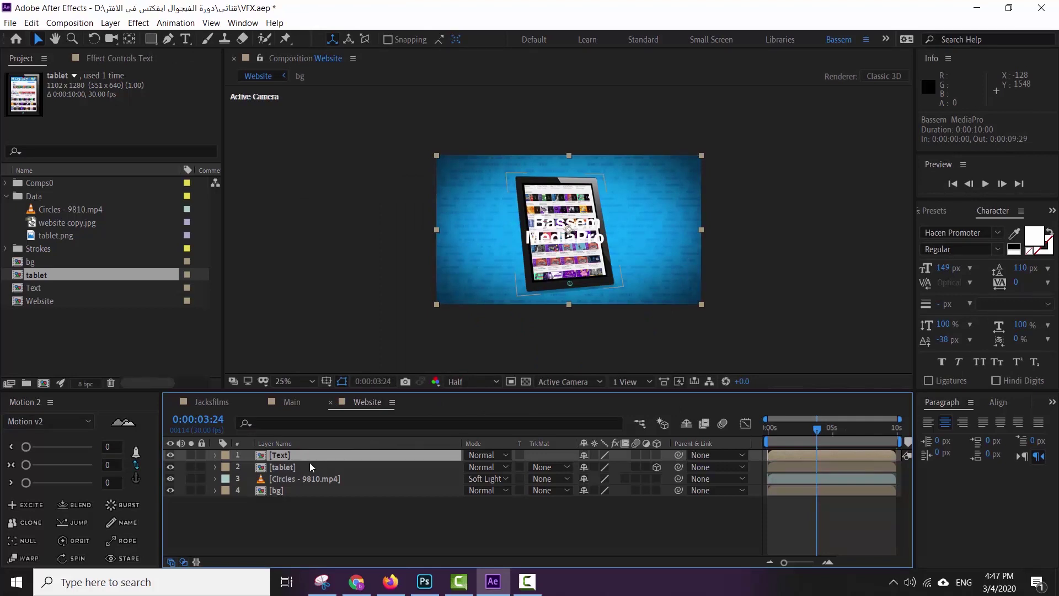
- Open the Text precomp and select the Bassem MediaPro text layer, undoing an accidental indent change
{"action": "double_click", "coordinate": [302, 456]}
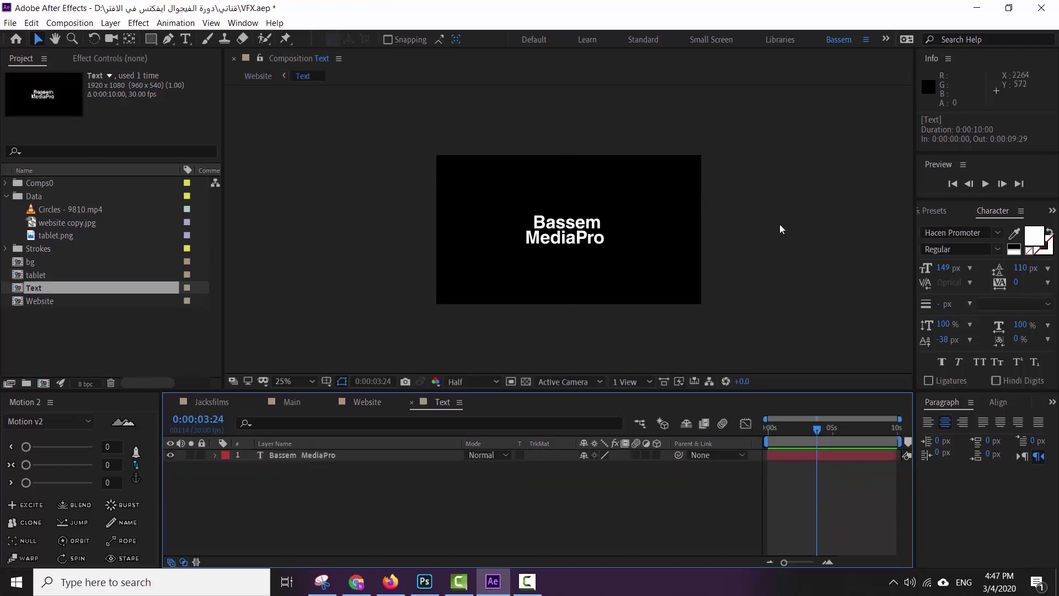
{"action": "left_click", "coordinate": [532, 230]}
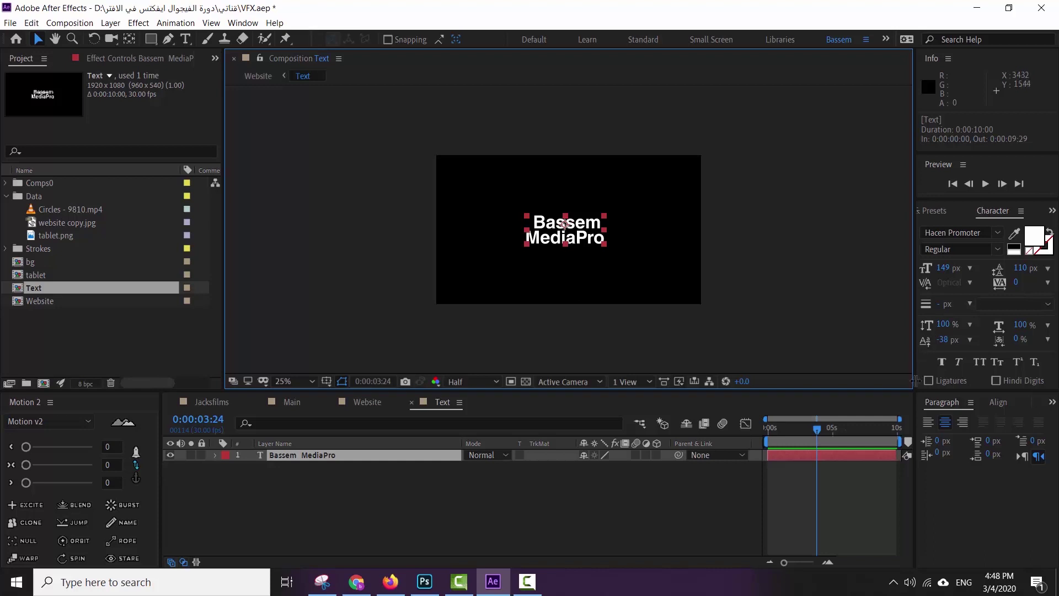
{"action": "left_click_drag", "start_coordinate": [1035, 444], "coordinate": [1043, 446]}
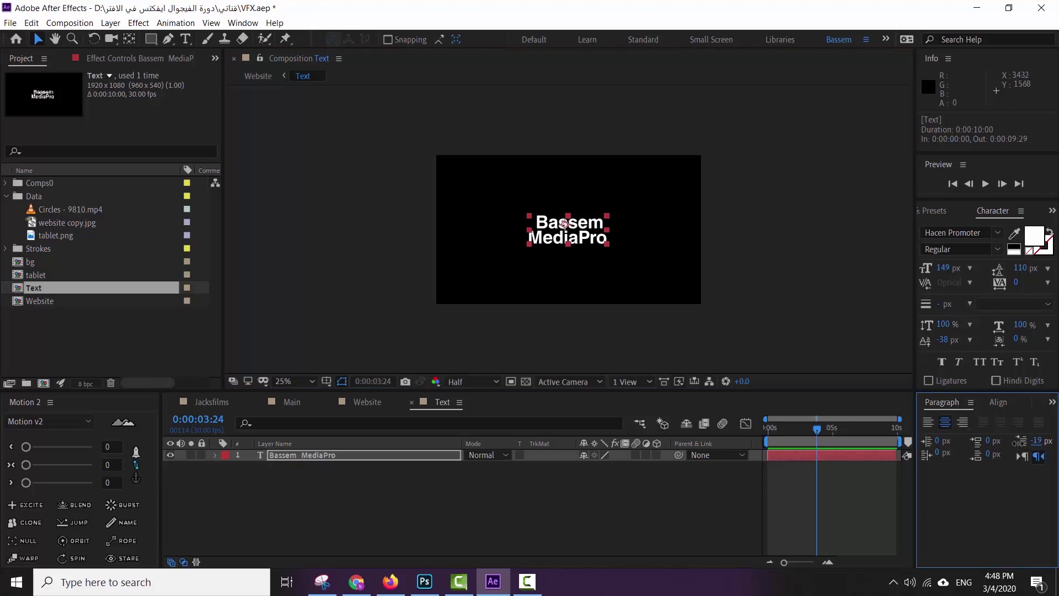
{"action": "key", "text": "ctrl+z"}
- Enter text editing on the title and select the word 'Bassem'
{"action": "double_click", "coordinate": [531, 223]}
{"action": "double_click", "coordinate": [532, 225]}
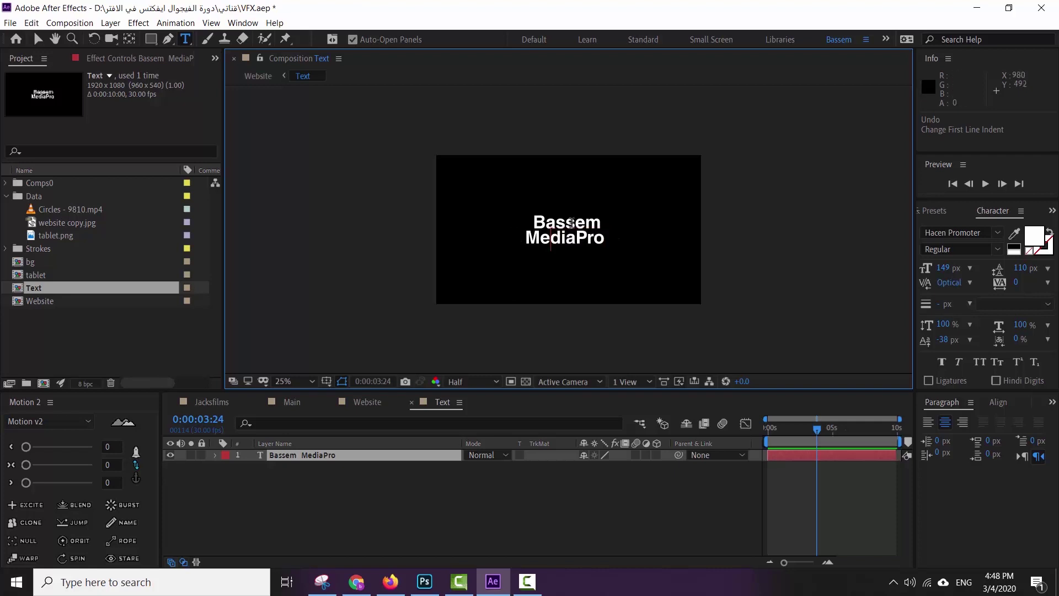
{"action": "key", "text": "shift+Up"}
- Enlarge 'Bassem' to 176 px, colour it yellow-green BBCE09, then deselect and rewind to the start
{"action": "left_click_drag", "start_coordinate": [942, 267], "coordinate": [962, 267]}
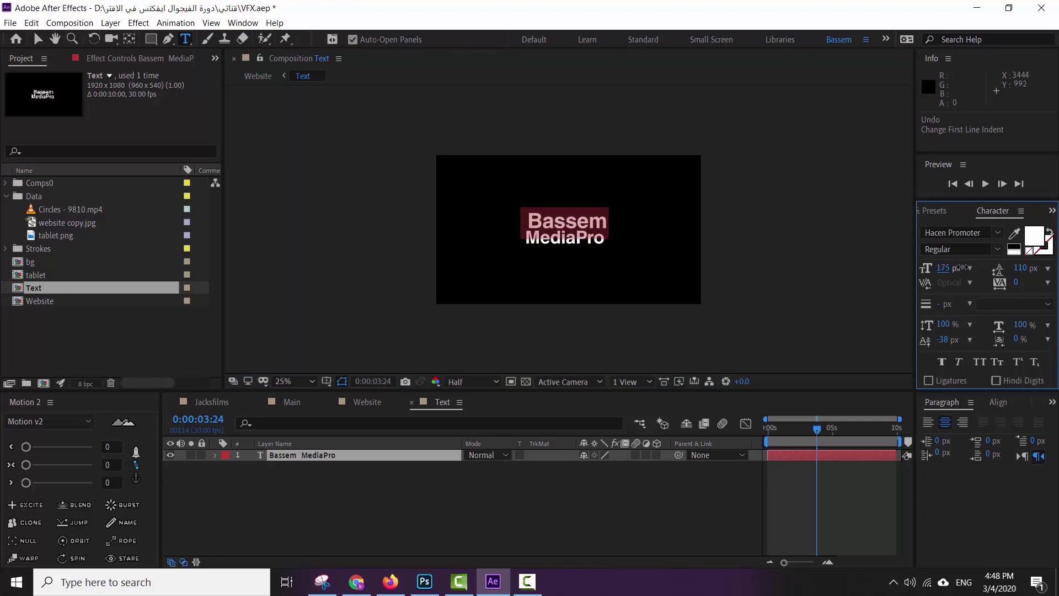
{"action": "left_click", "coordinate": [1044, 236]}
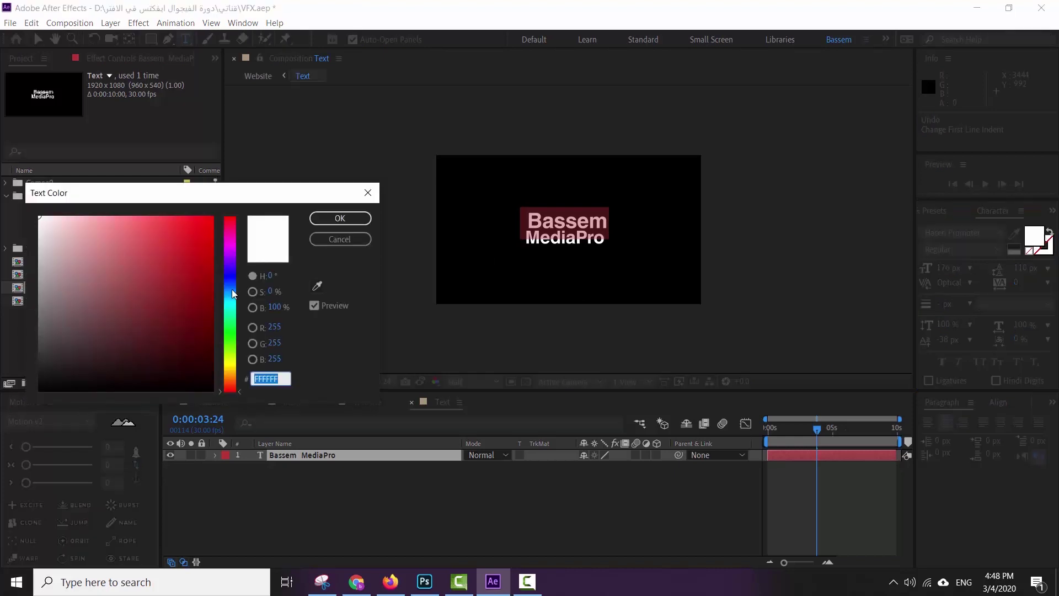
{"action": "left_click_drag", "start_coordinate": [232, 292], "coordinate": [232, 359]}
{"action": "left_click", "coordinate": [206, 249]}
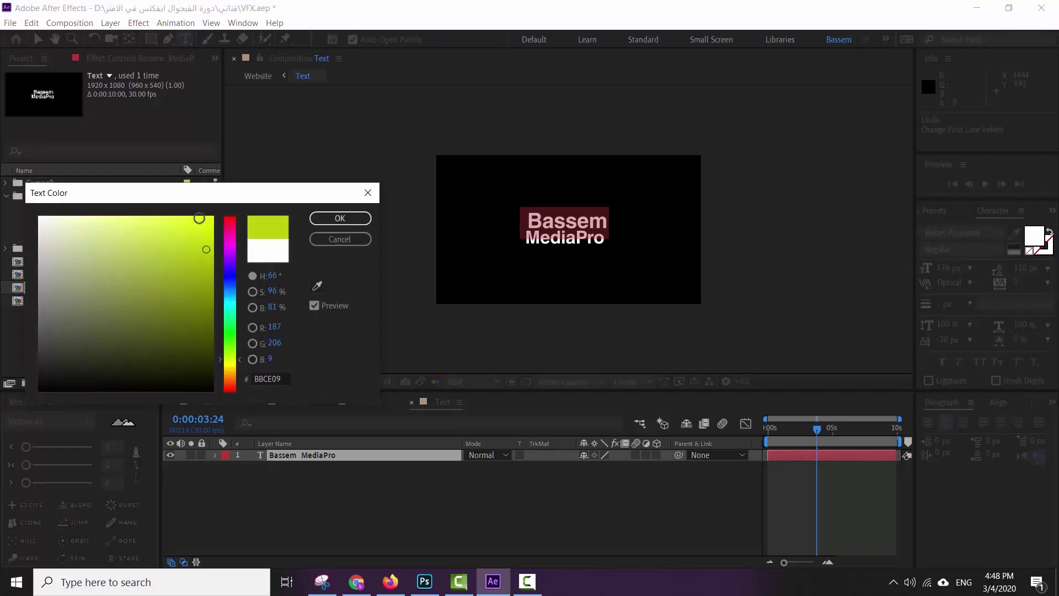
{"action": "left_click", "coordinate": [356, 219]}
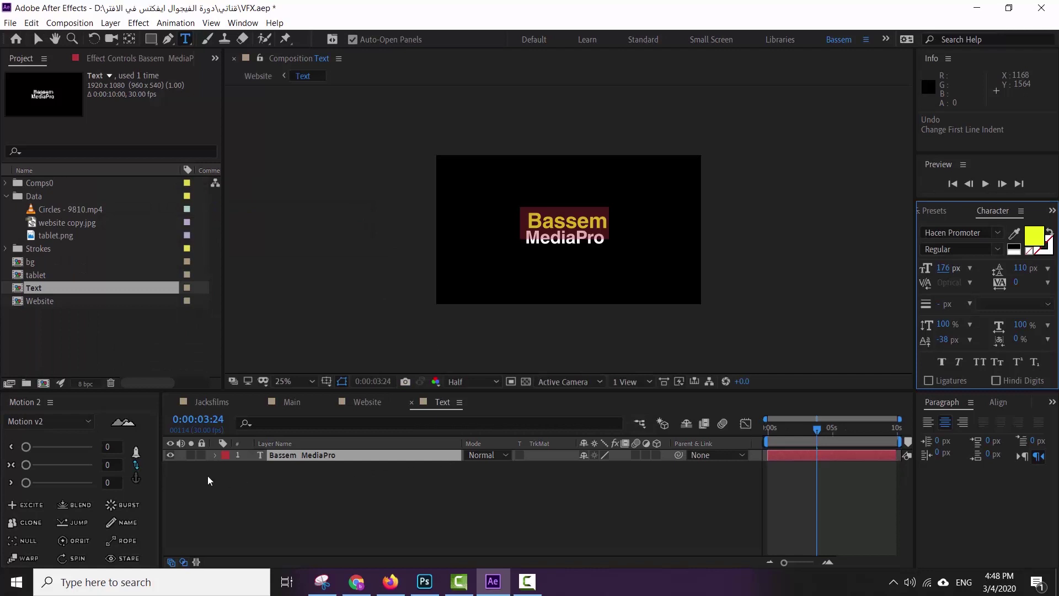
{"action": "left_click", "coordinate": [245, 479]}
{"action": "left_click_drag", "start_coordinate": [816, 427], "coordinate": [742, 435]}
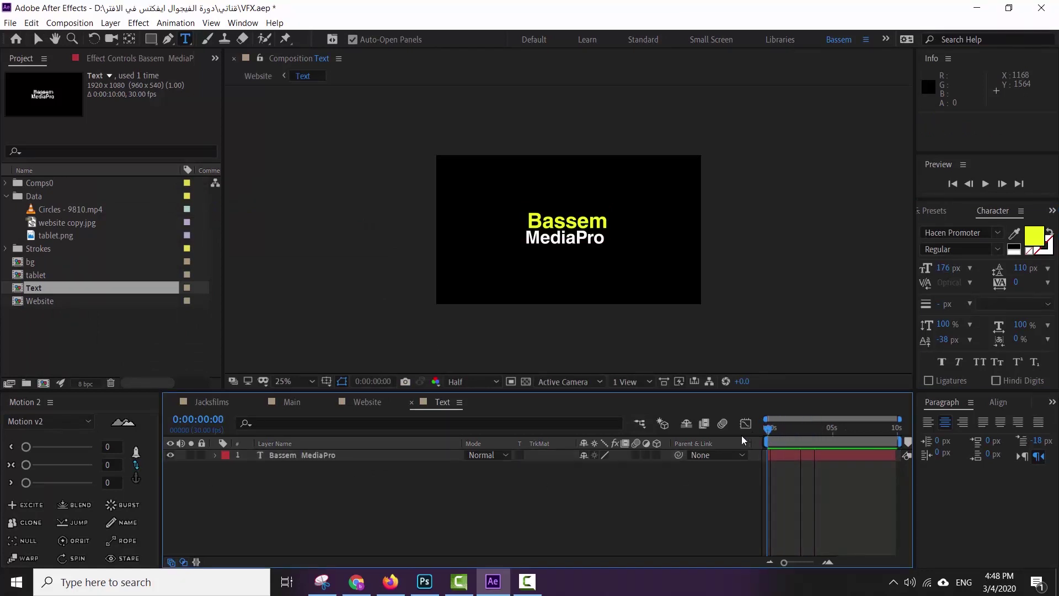
{"action": "left_click", "coordinate": [358, 402]}
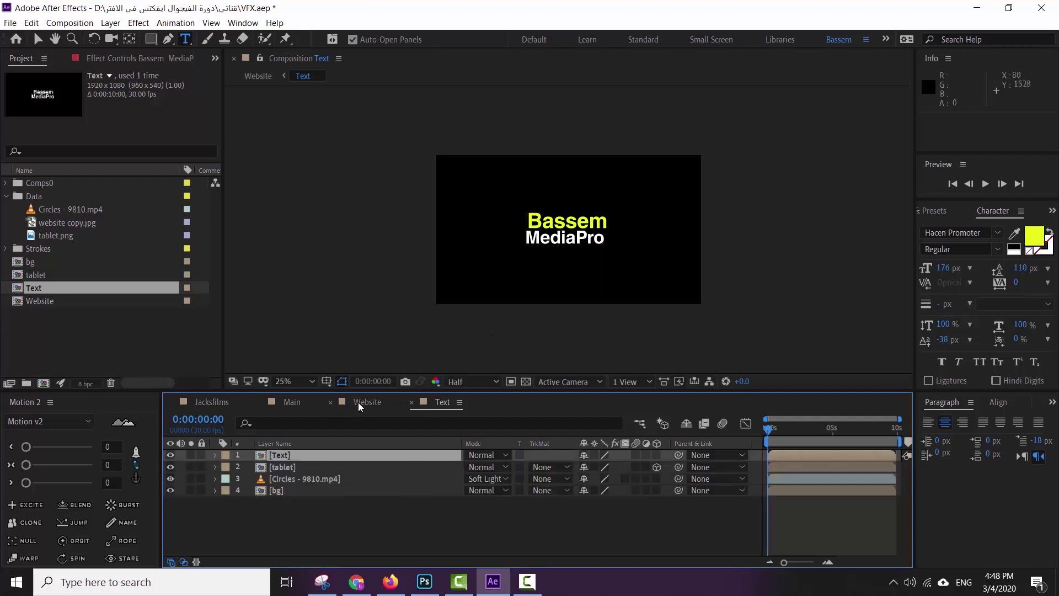
{"action": "left_click_drag", "start_coordinate": [784, 433], "coordinate": [792, 430]}
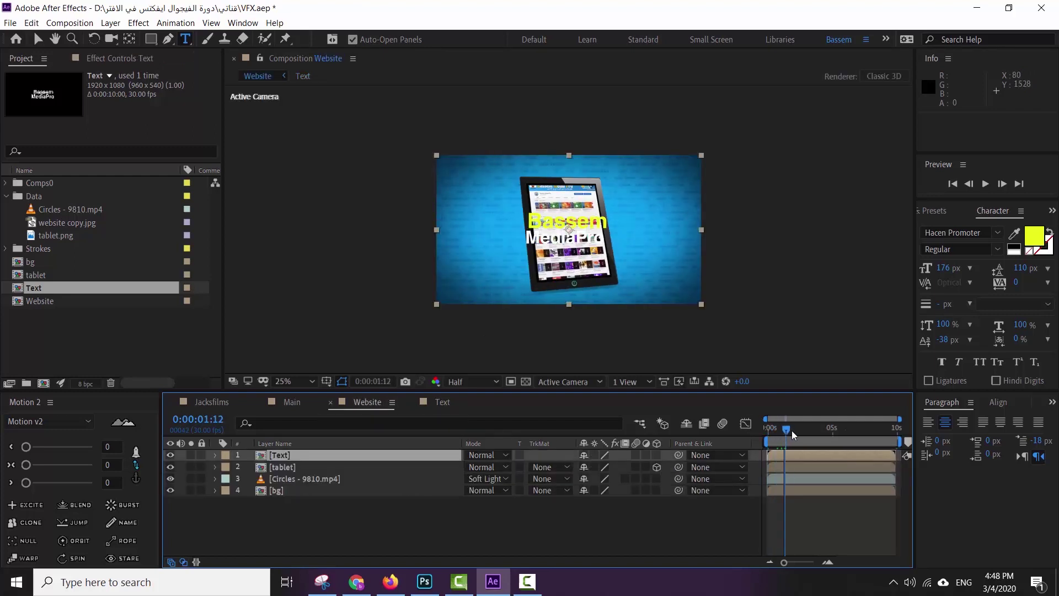
{"action": "left_click", "coordinate": [36, 40]}
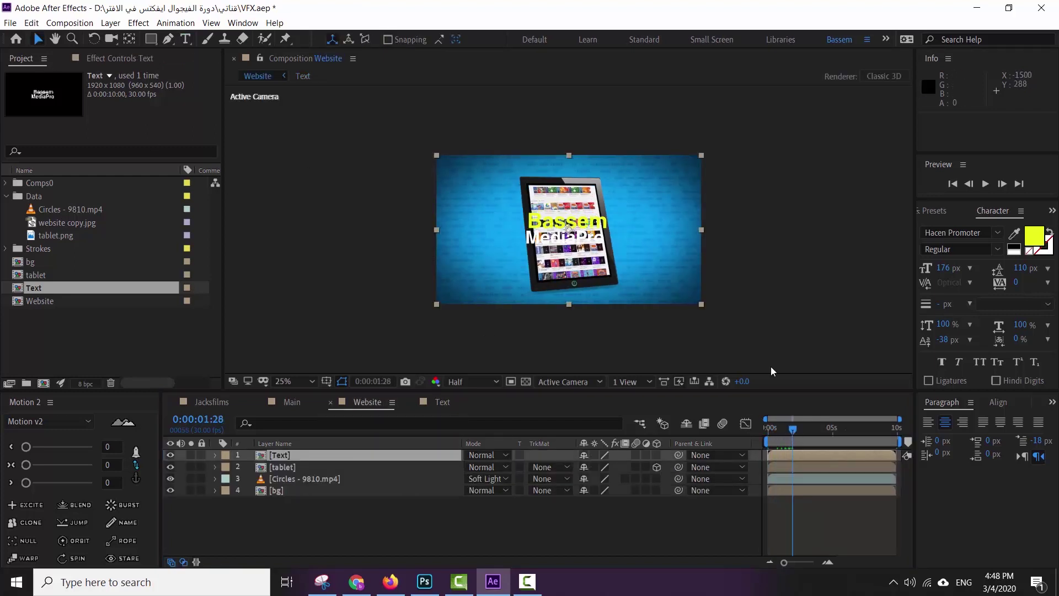
{"action": "left_click_drag", "start_coordinate": [807, 435], "coordinate": [826, 430]}
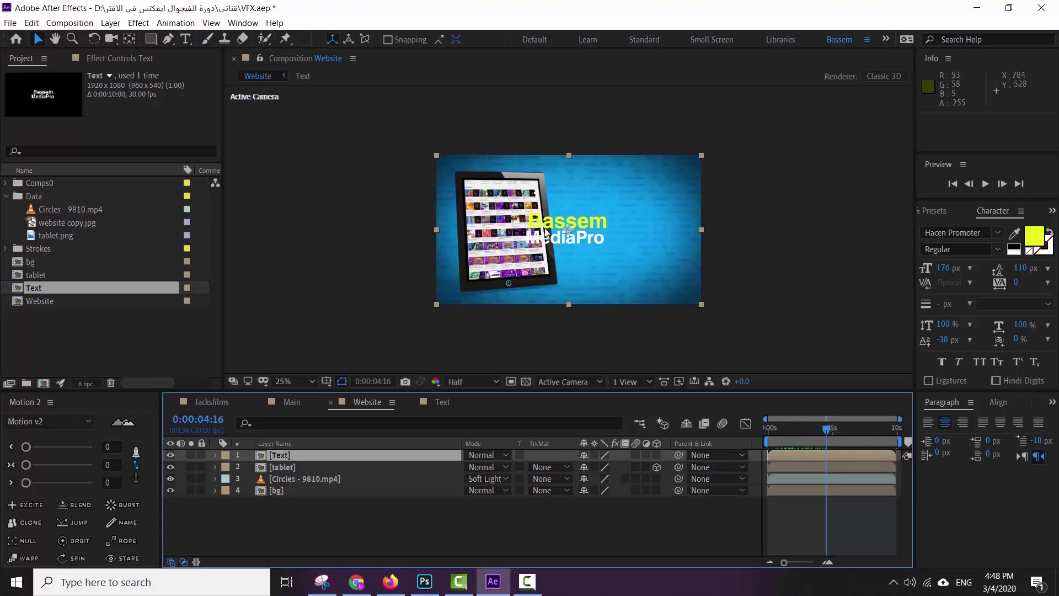
{"action": "left_click_drag", "start_coordinate": [789, 433], "coordinate": [572, 415]}
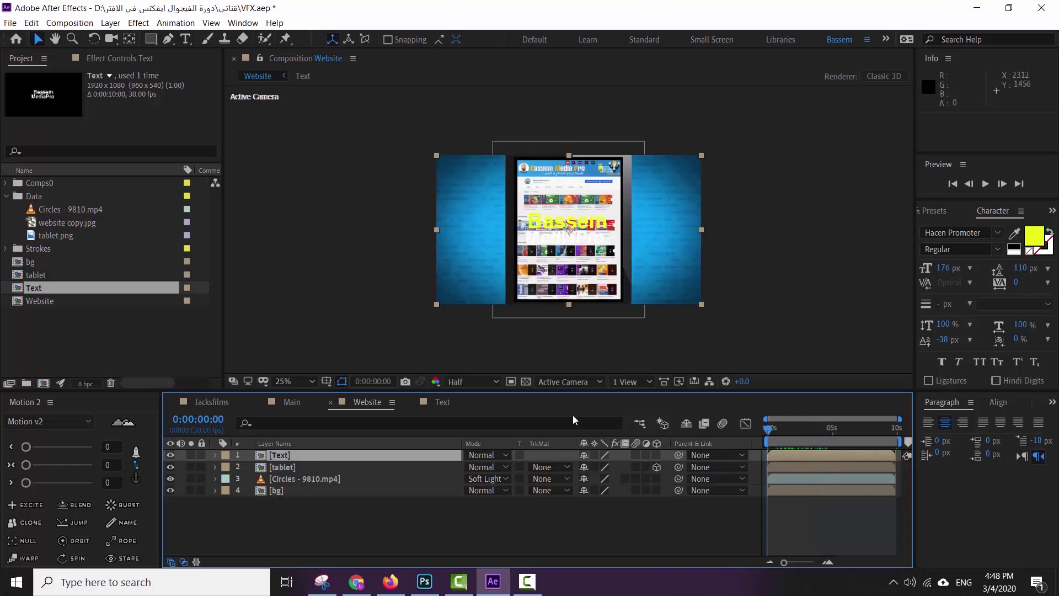
{"action": "left_click", "coordinate": [444, 402]}
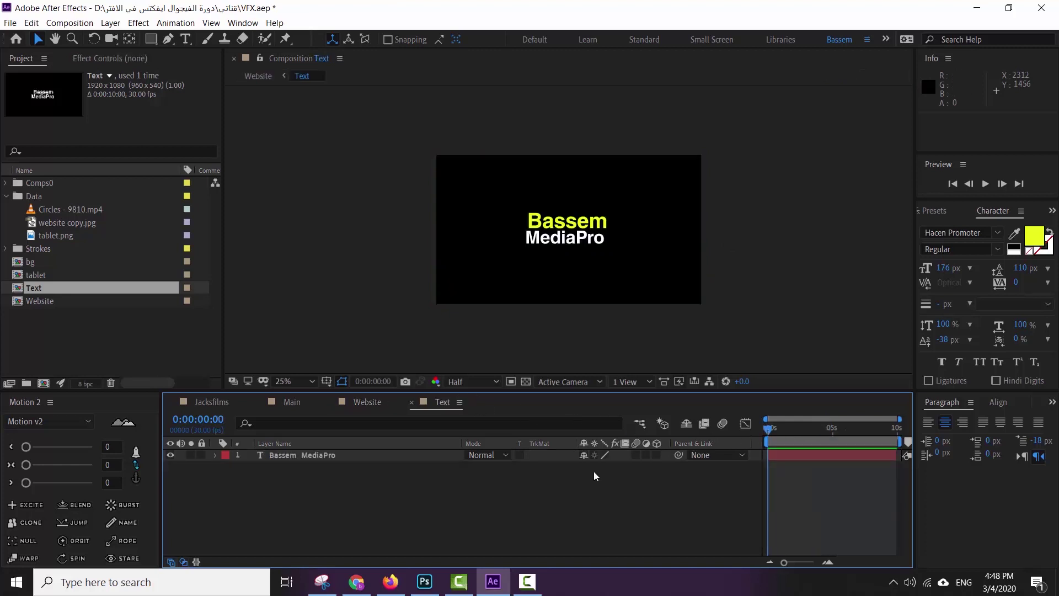
- Keyframe the title's Position to slide from 932,504 to 1488,504 over one second
{"action": "left_click", "coordinate": [337, 461]}
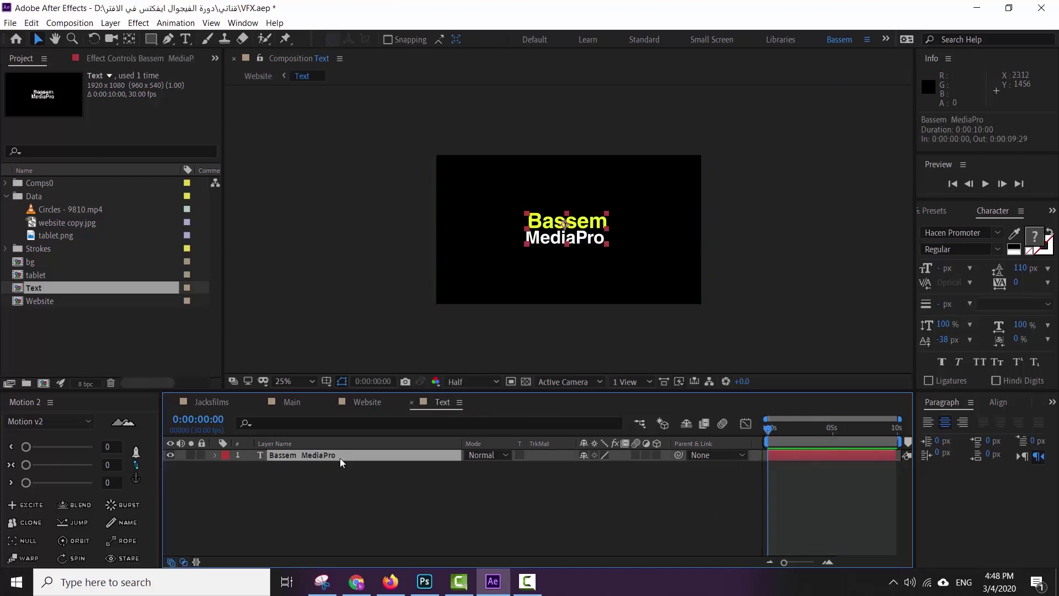
{"action": "key", "text": "p"}
{"action": "left_click", "coordinate": [255, 467]}
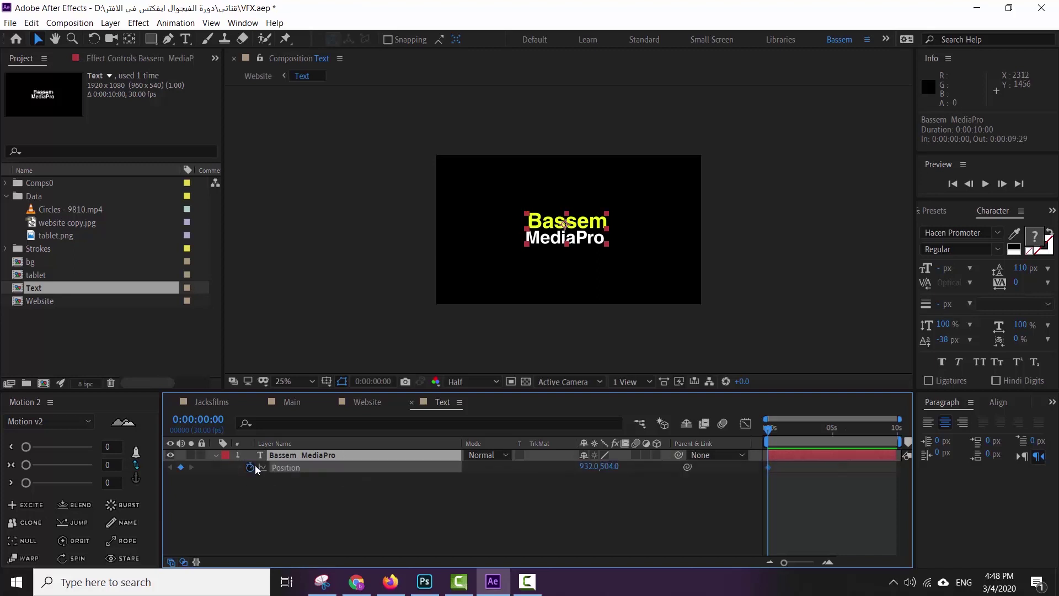
{"action": "left_click", "coordinate": [211, 420]}
{"action": "type", "text": "+1."}
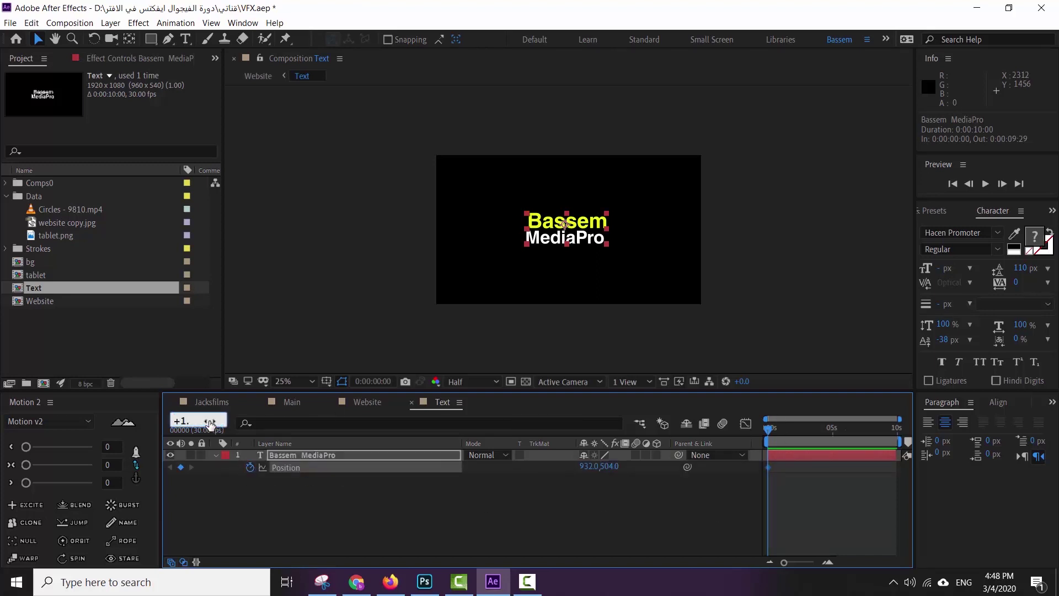
{"action": "key", "text": "Return"}
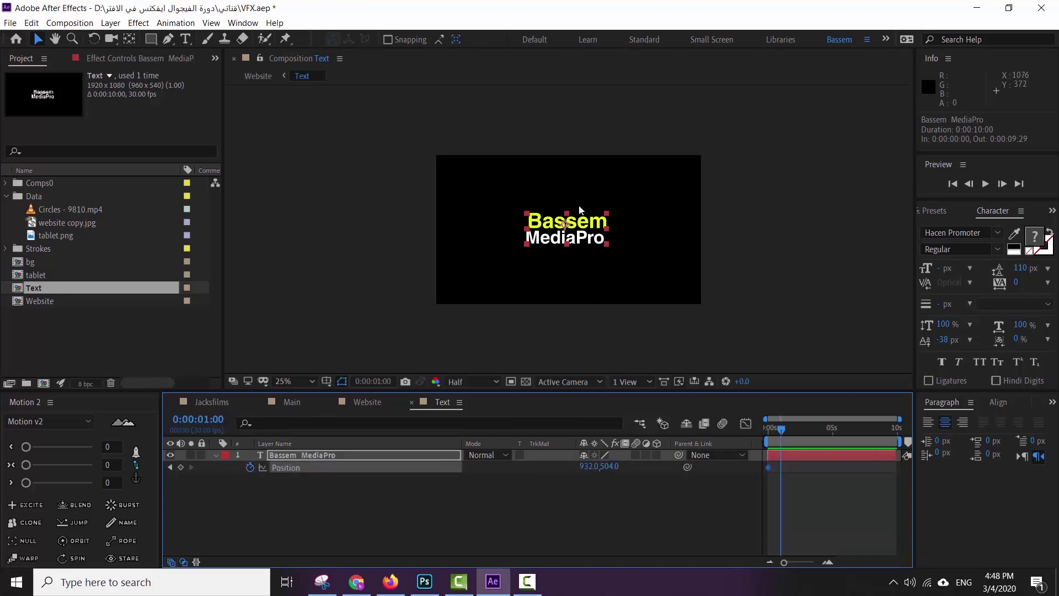
{"action": "left_click_drag", "start_coordinate": [568, 218], "coordinate": [645, 217]}
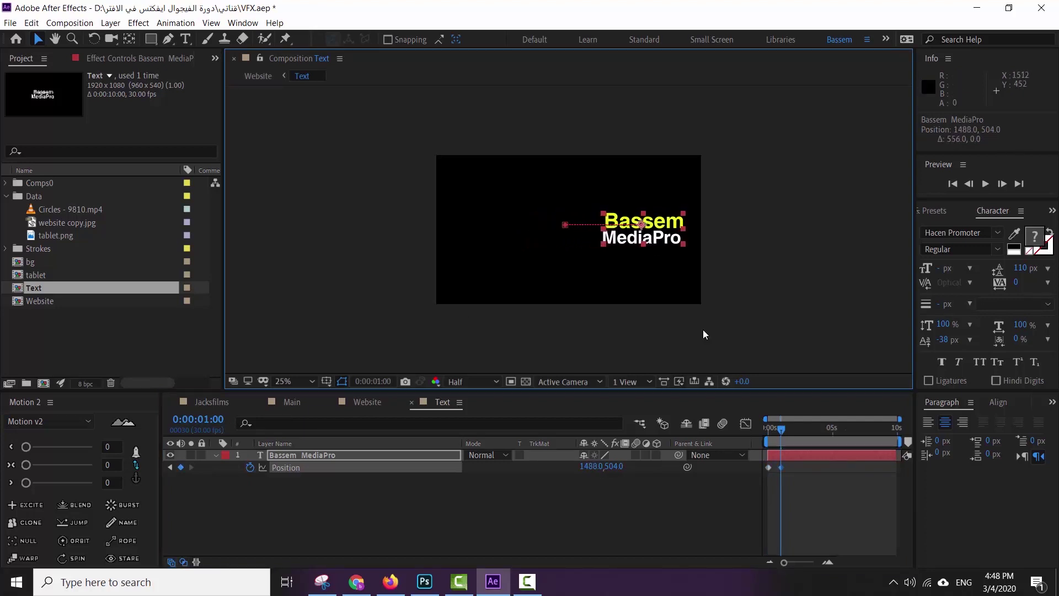
- Apply Easy Ease to both Position keyframes, preview the slide, and switch to the Main composition
{"action": "right_click", "coordinate": [779, 467]}
{"action": "mouse_move", "coordinate": [810, 456]}
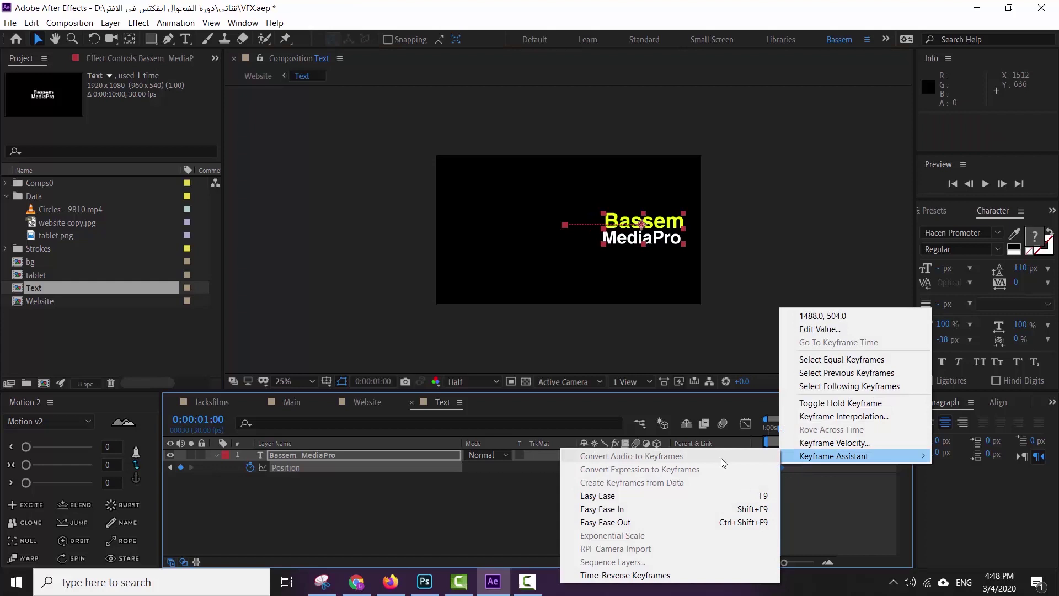
{"action": "left_click", "coordinate": [689, 492]}
{"action": "left_click", "coordinate": [815, 505]}
{"action": "key", "text": "space"}
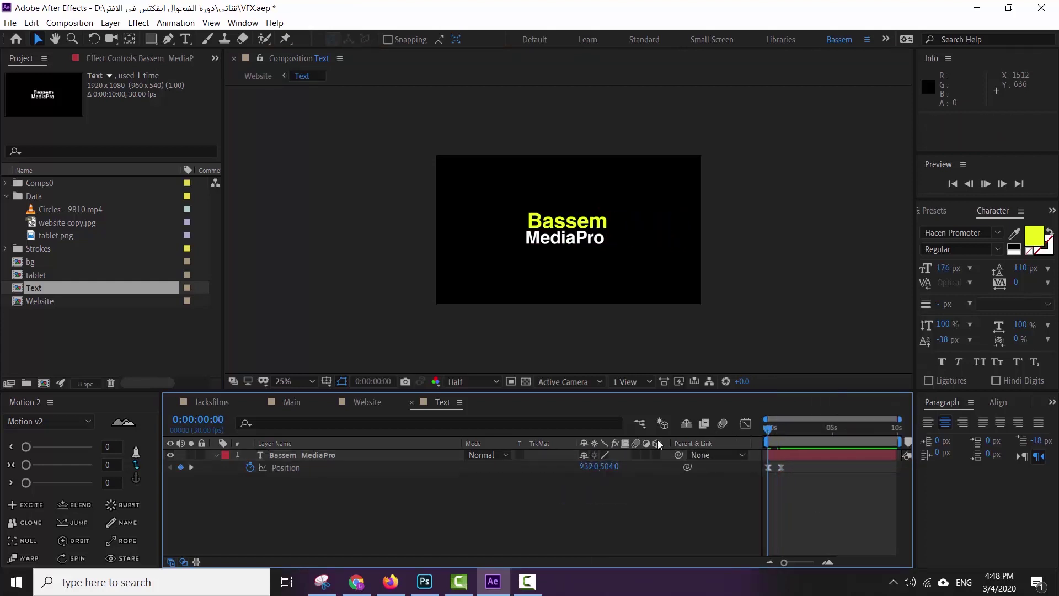
{"action": "key", "text": "space"}
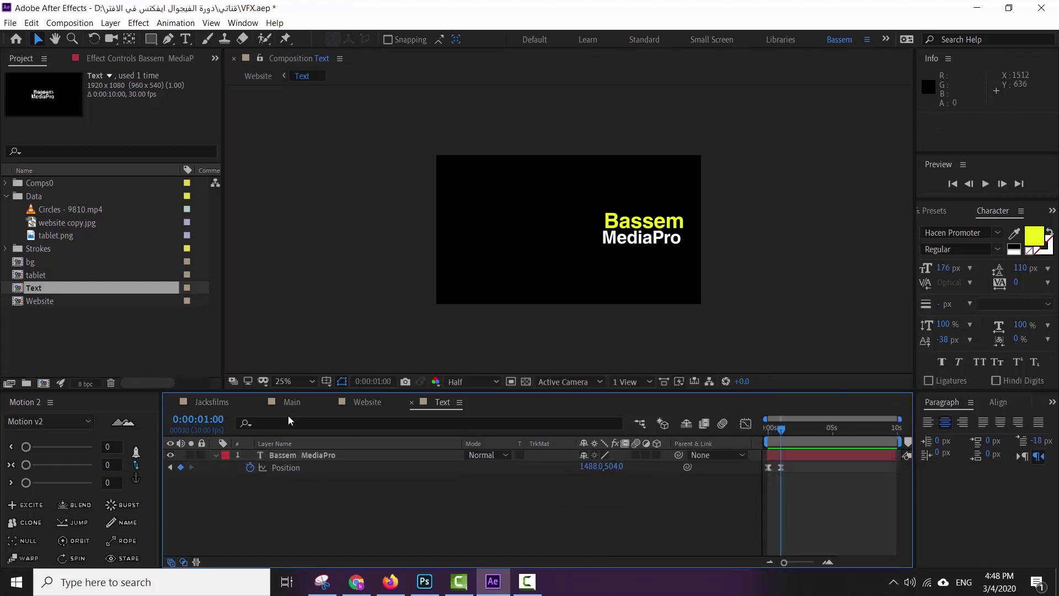
{"action": "left_click", "coordinate": [293, 401]}
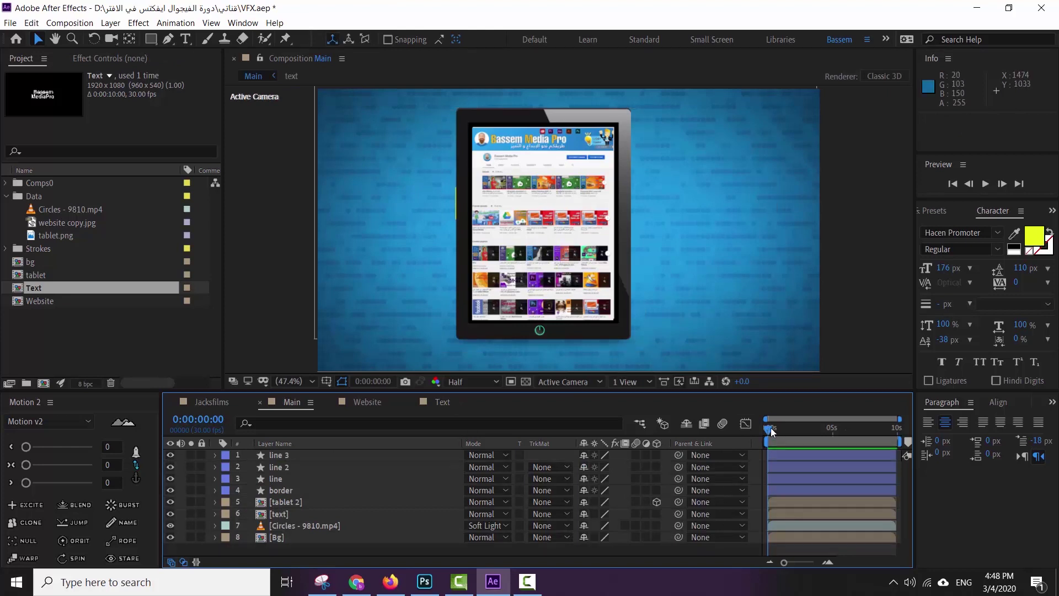
- Scrub Main around five seconds to review the title beside the tablet, then return to Text
{"action": "left_click_drag", "start_coordinate": [771, 430], "coordinate": [855, 434]}
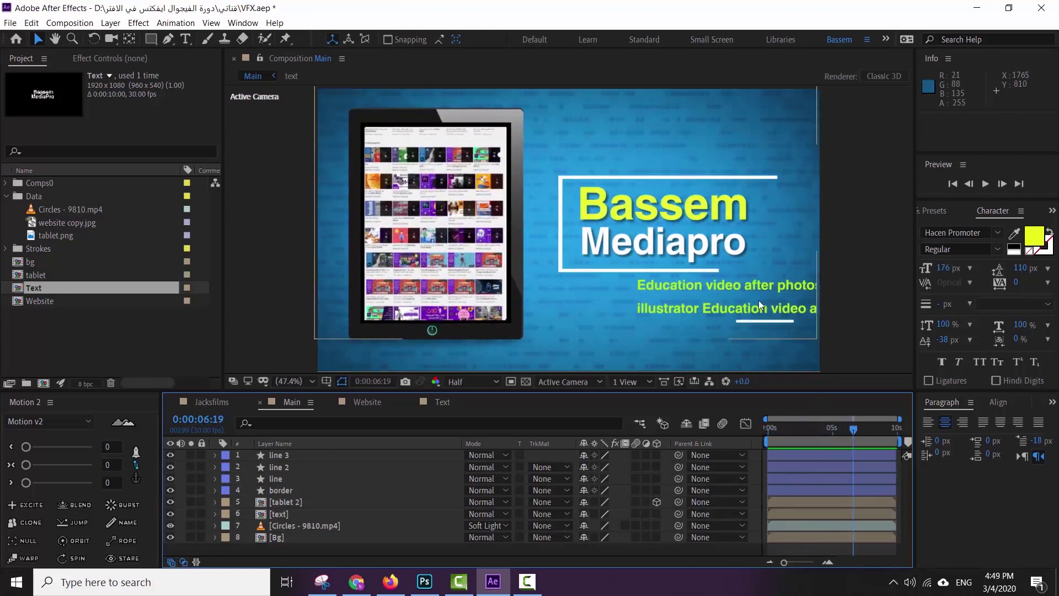
{"action": "left_click", "coordinate": [443, 402]}
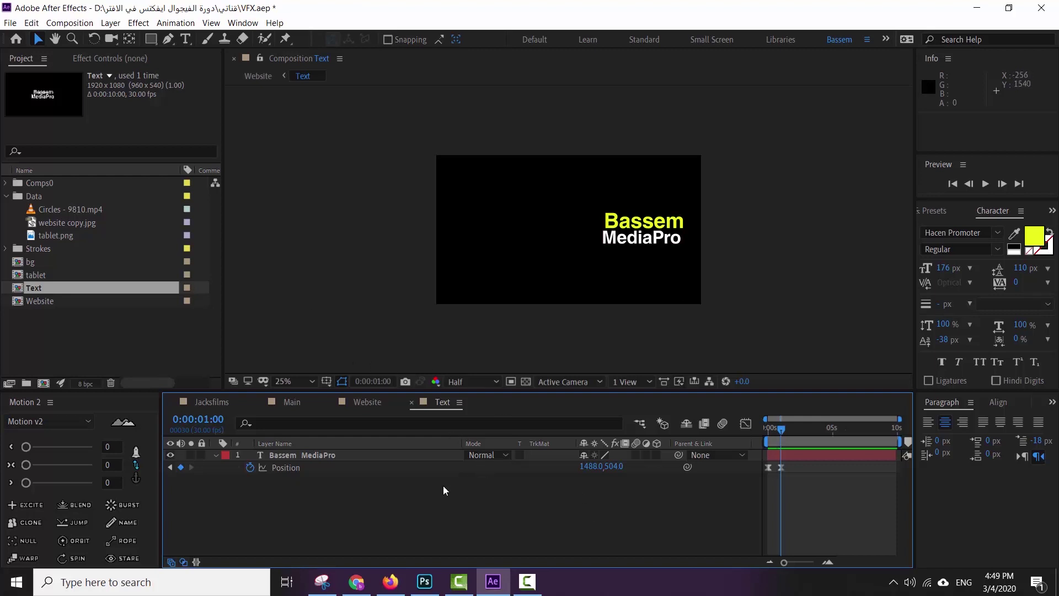
- Create a new text box below the title starting with 'video' and set it to 50 px
{"action": "left_click", "coordinate": [185, 39]}
{"action": "left_click_drag", "start_coordinate": [594, 254], "coordinate": [694, 280]}
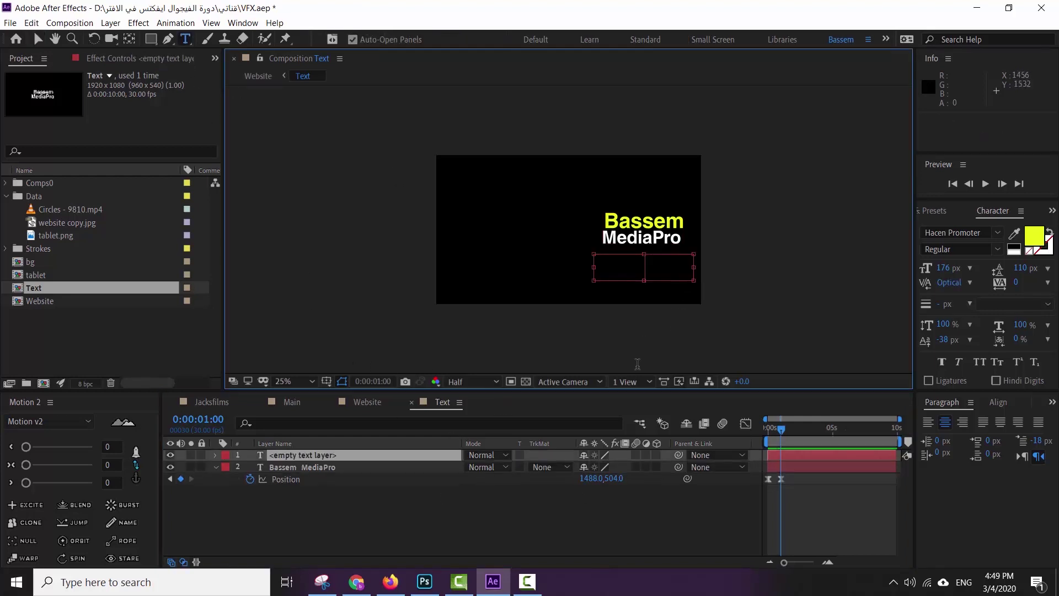
{"action": "type", "text": "f"}
{"action": "type", "text": "video"}
{"action": "key", "text": "ctrl+a"}
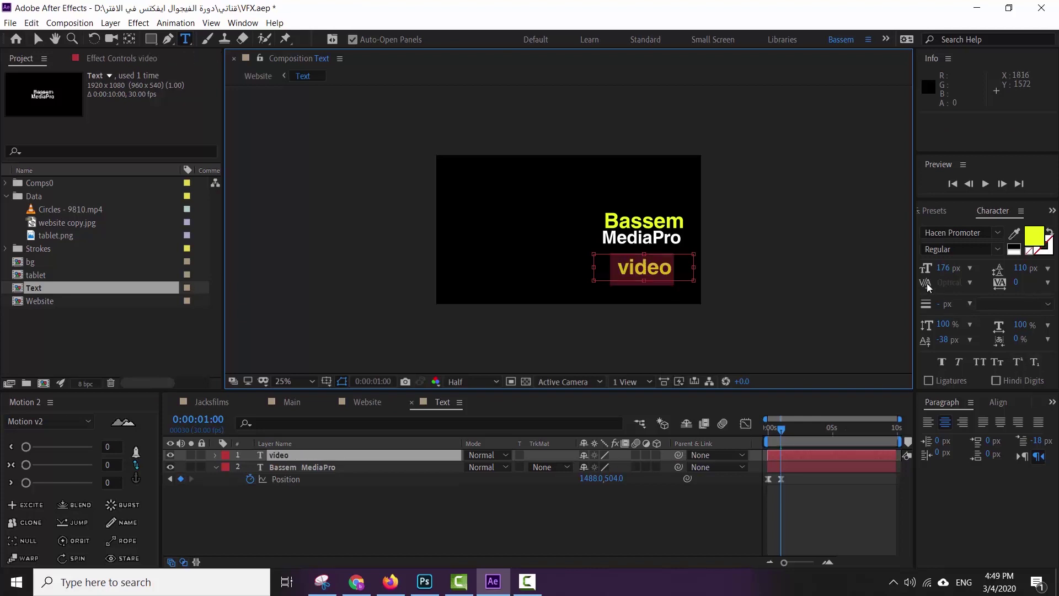
{"action": "left_click_drag", "start_coordinate": [939, 273], "coordinate": [893, 271]}
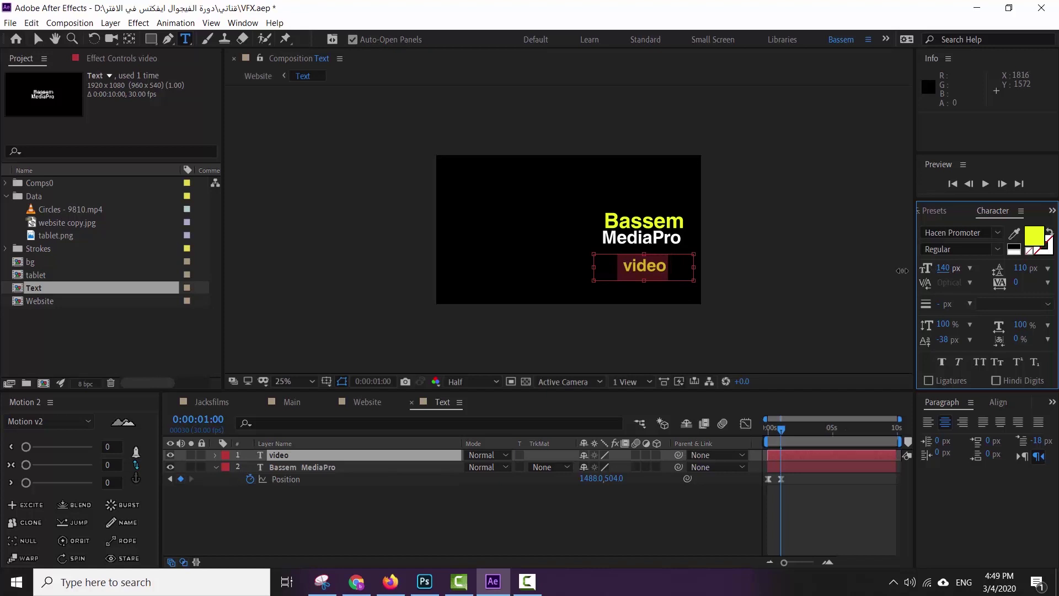
{"action": "left_click", "coordinate": [944, 269]}
{"action": "type", "text": "50"}
{"action": "key", "text": "Return"}
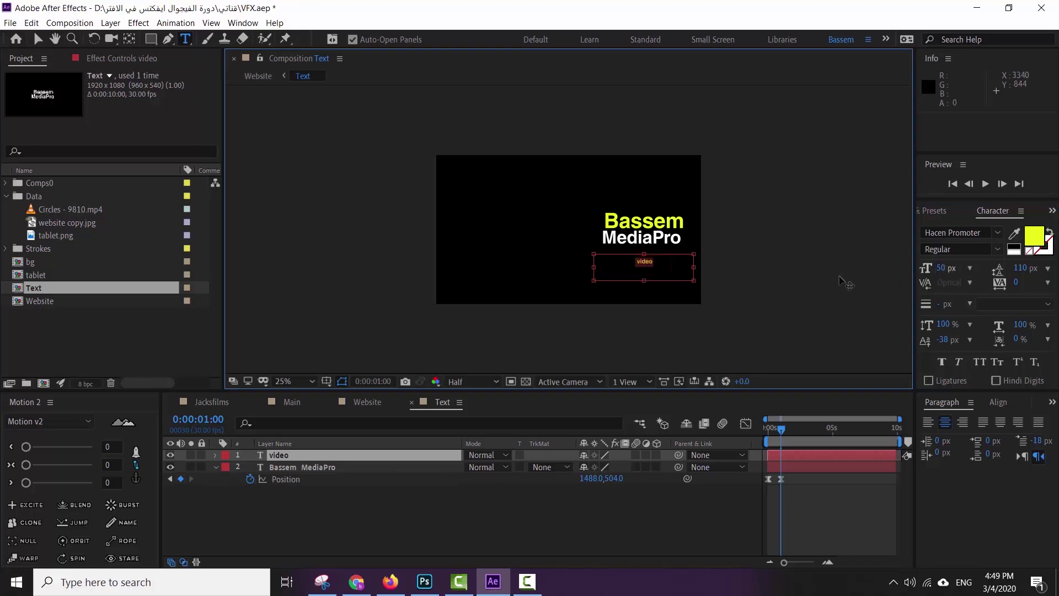
- Type the rest of the subtitle, listing effects, premiere, photoshop and illustrator
{"action": "left_click", "coordinate": [665, 281]}
{"action": "type", "text": "after"}
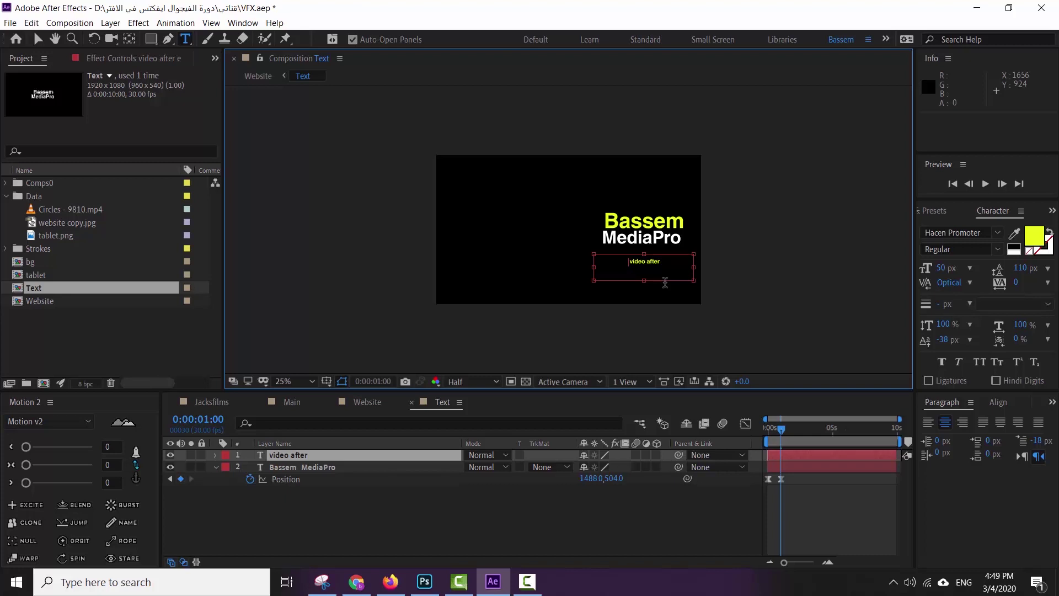
{"action": "type", "text": "effe"}
{"action": "type", "text": "cts prem"}
{"action": "type", "text": "iere"}
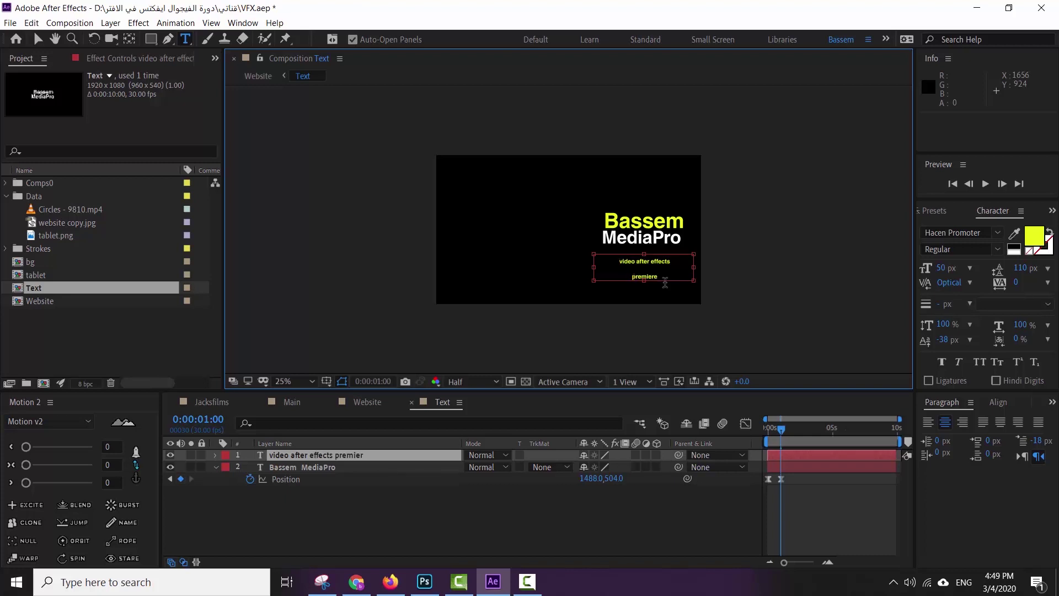
{"action": "key", "text": "BackSpace"}
{"action": "key", "text": "BackSpace"}
{"action": "key", "text": "BackSpace"}
{"action": "type", "text": "pr"}
{"action": "type", "text": "emiere"}
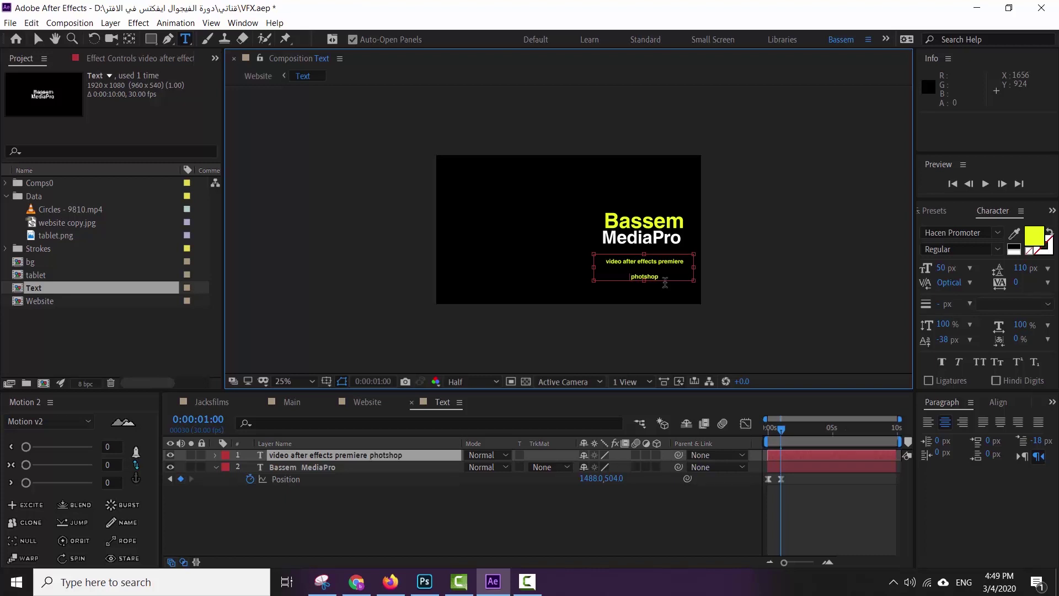
{"action": "type", "text": " photshop illustrator m"}
{"action": "type", "text": "eida"}
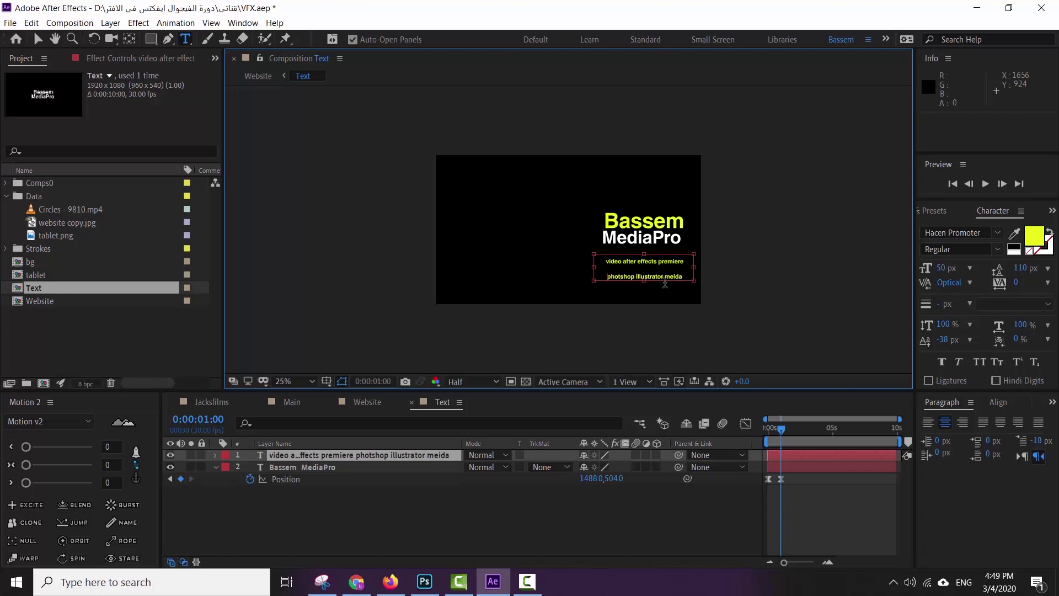
- Tighten the subtitle leading to 65 px and move it up under the title to 1502,788
{"action": "key", "text": "ctrl+a"}
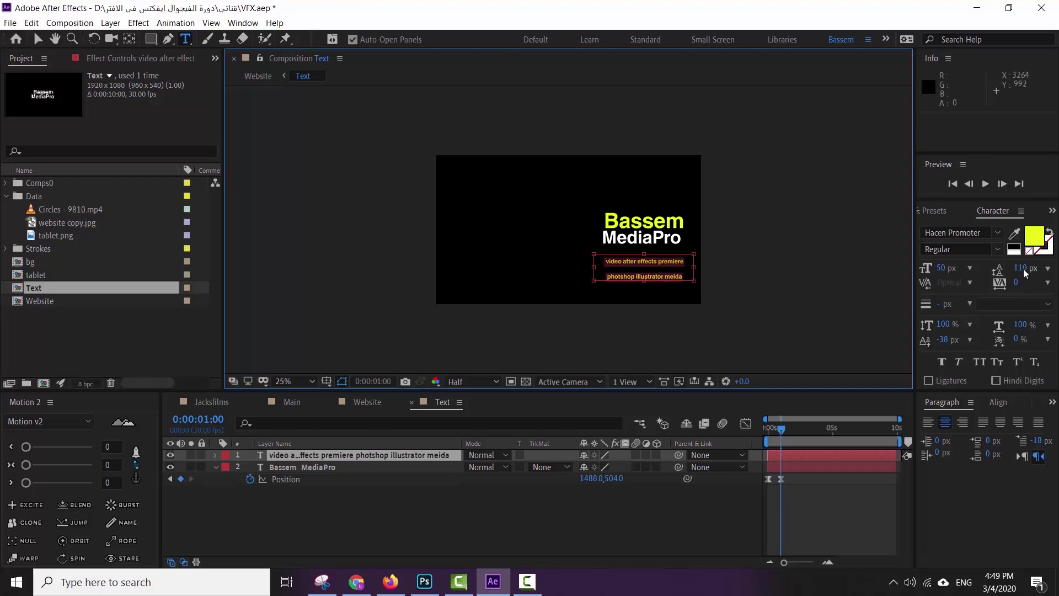
{"action": "left_click_drag", "start_coordinate": [1024, 273], "coordinate": [987, 269]}
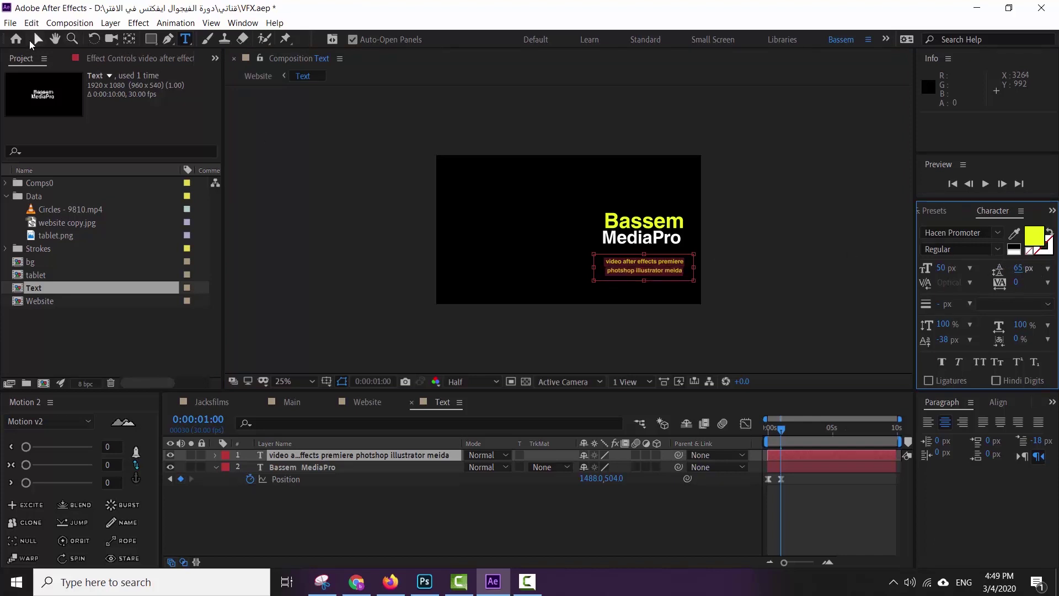
{"action": "left_click", "coordinate": [36, 39]}
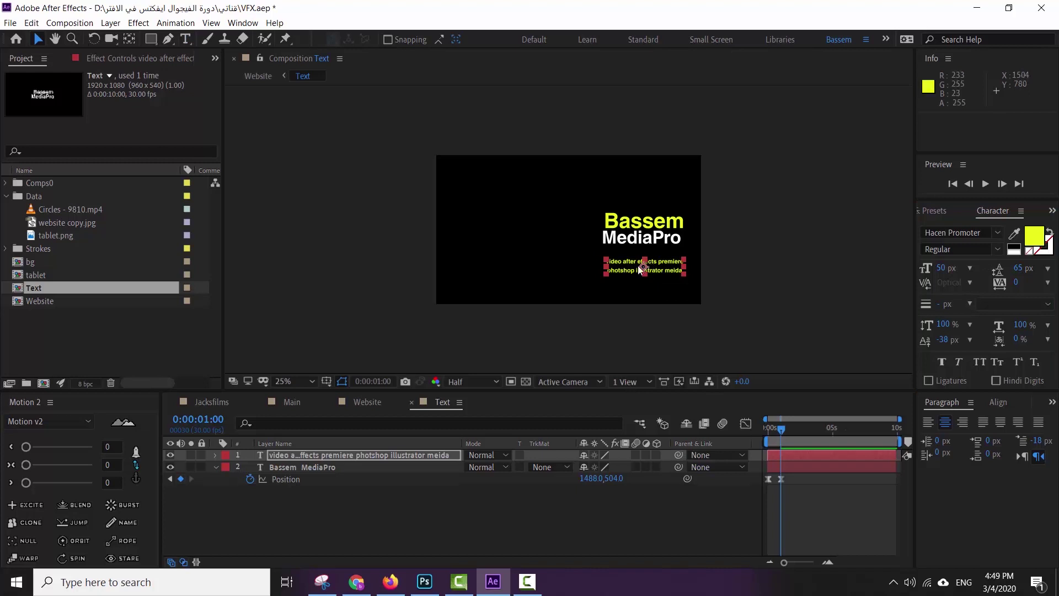
{"action": "left_click_drag", "start_coordinate": [637, 266], "coordinate": [641, 259]}
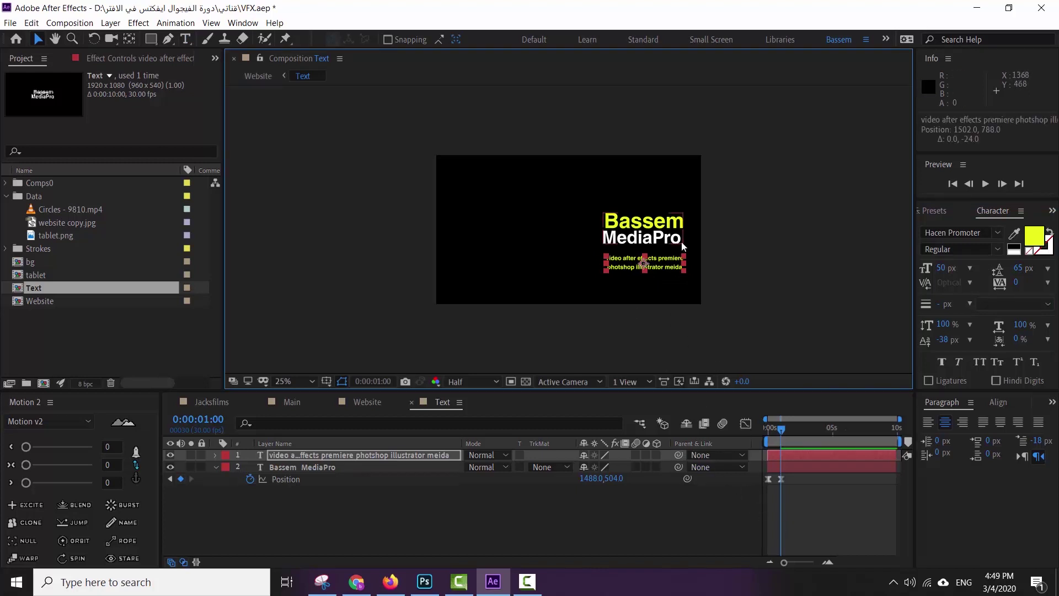
{"action": "left_click", "coordinate": [316, 461]}
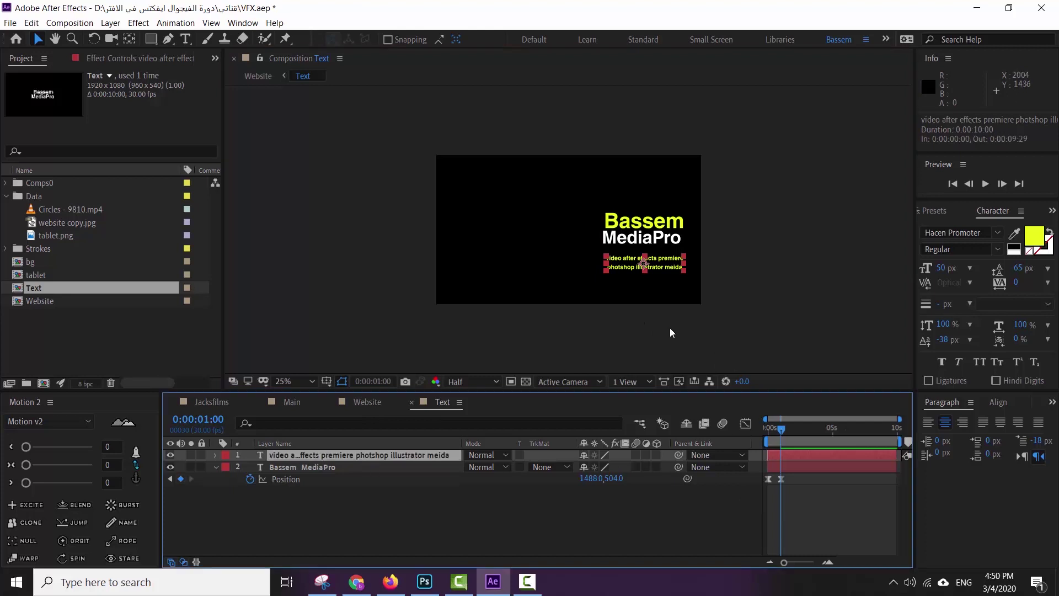
- Keyframe the subtitle's Position at 1502,788 at two seconds and off-screen at 2218,788 at one second
{"action": "key", "text": "p"}
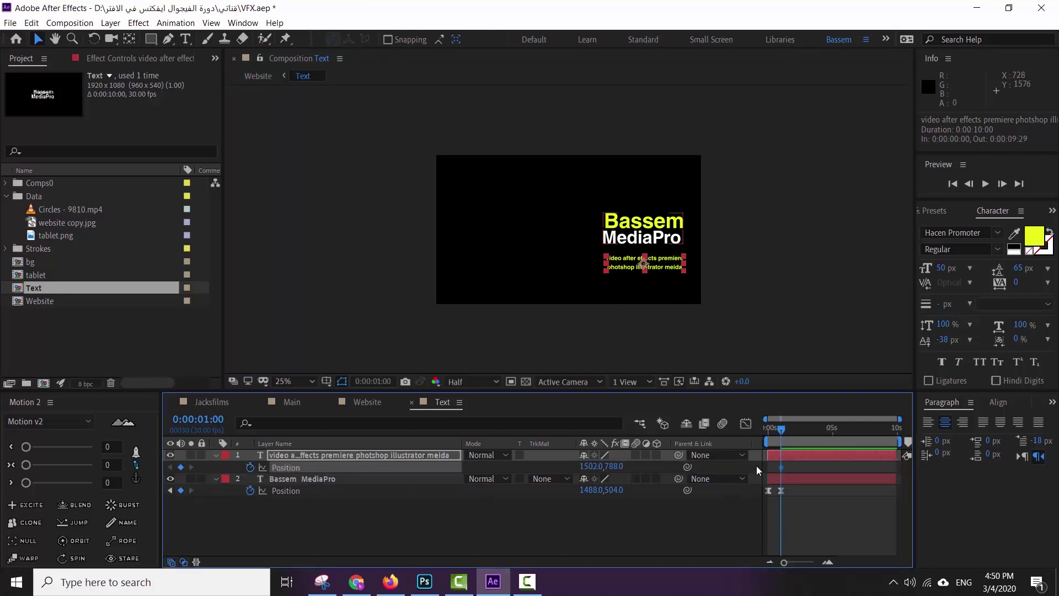
{"action": "left_click_drag", "start_coordinate": [786, 429], "coordinate": [793, 431]}
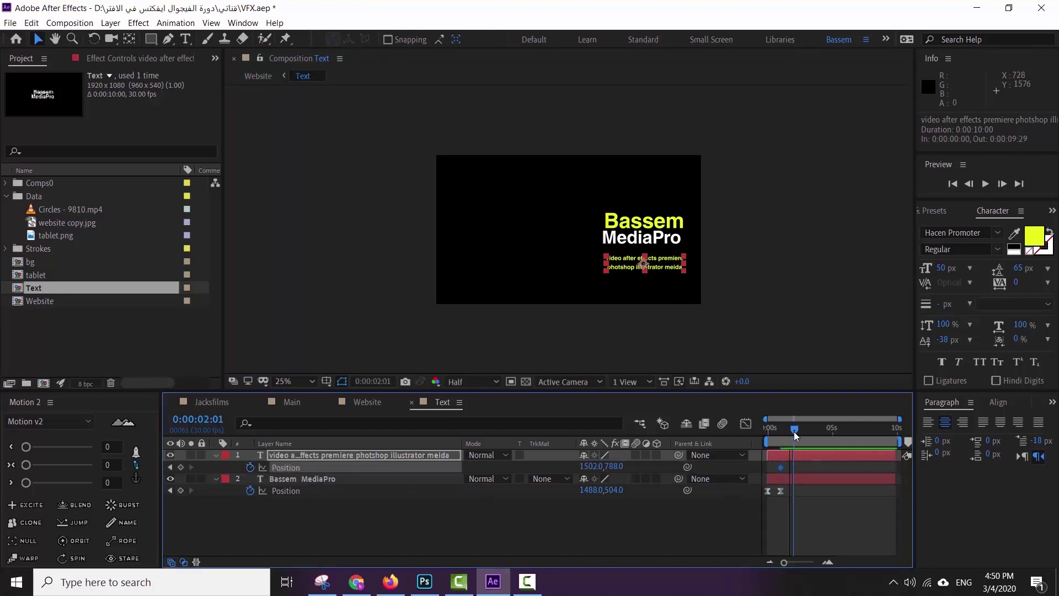
{"action": "left_click", "coordinate": [181, 467]}
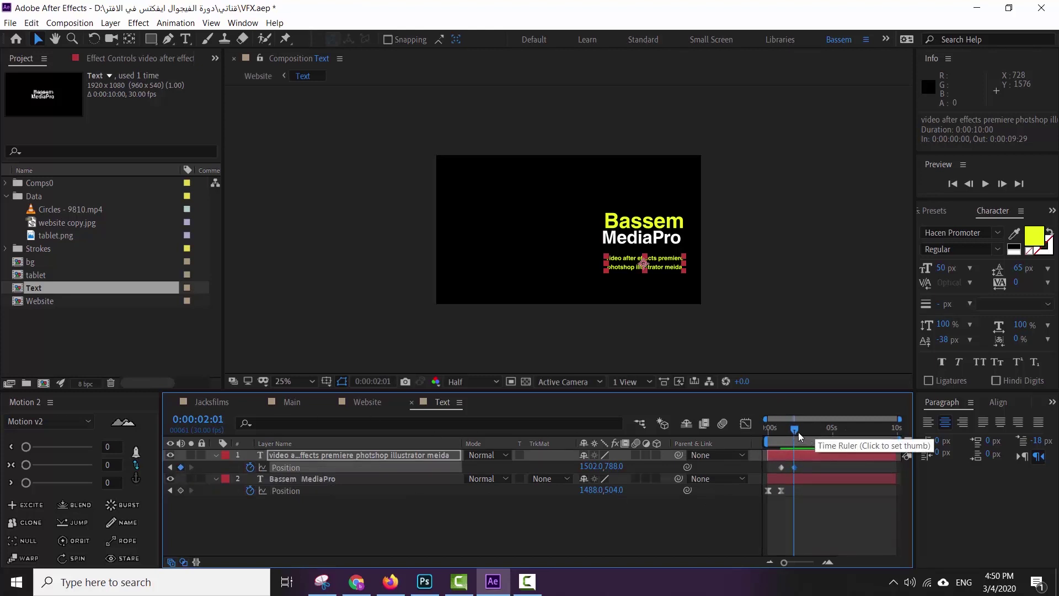
{"action": "left_click_drag", "start_coordinate": [798, 432], "coordinate": [781, 430]}
{"action": "left_click_drag", "start_coordinate": [645, 261], "coordinate": [667, 261]}
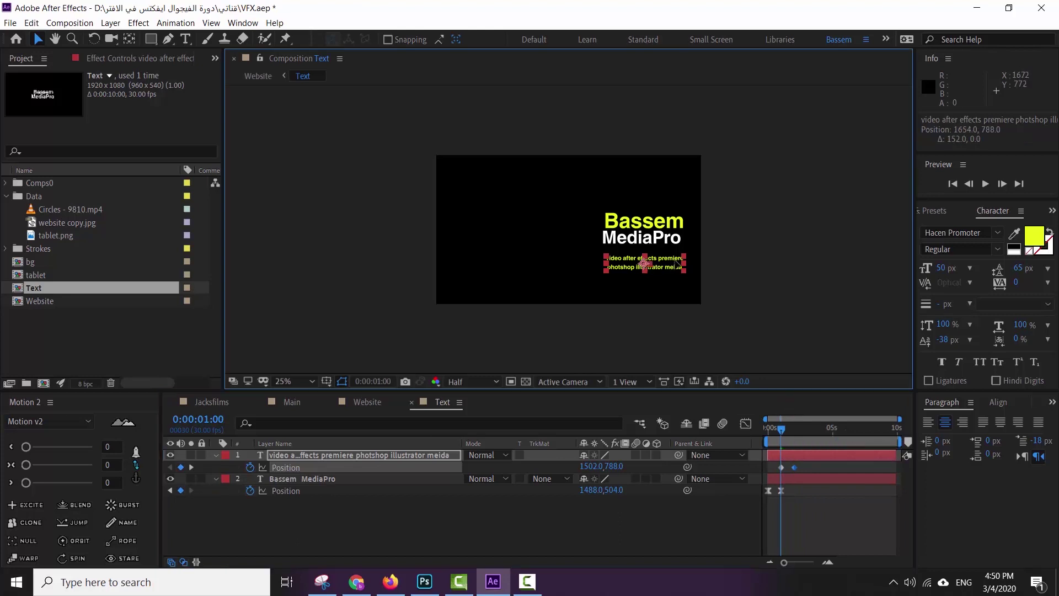
{"action": "key", "text": "ctrl+z"}
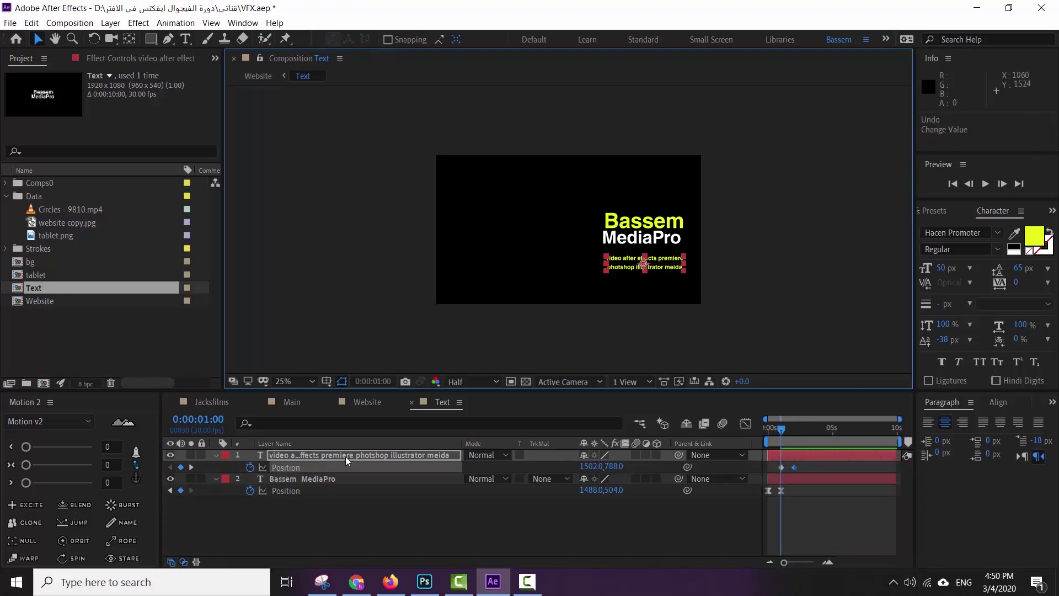
{"action": "left_click_drag", "start_coordinate": [668, 262], "coordinate": [766, 255]}
{"action": "key", "text": "space"}
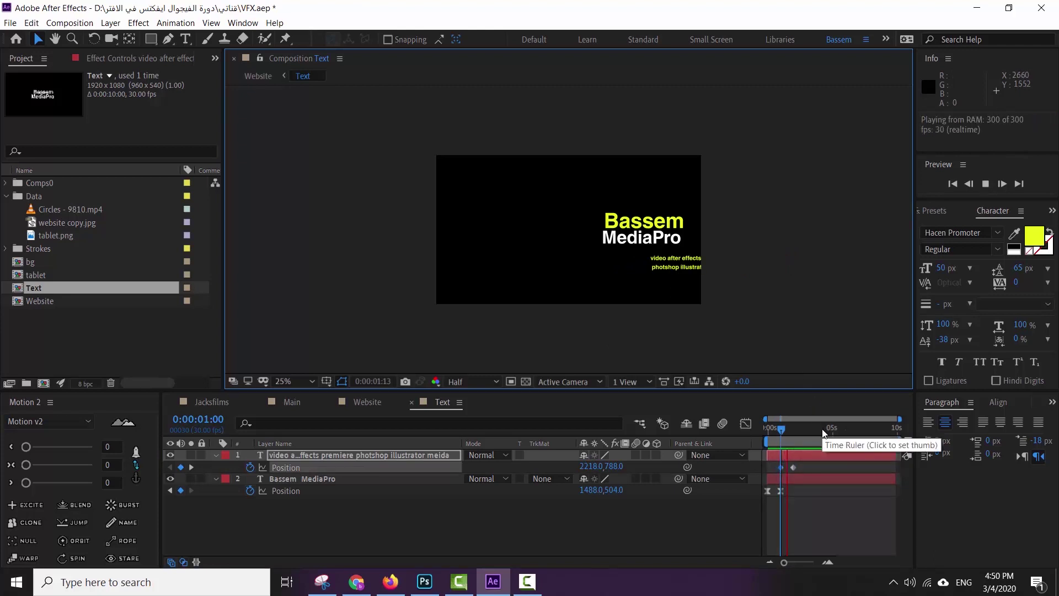
- Easy Ease the subtitle keyframes, shift them slightly earlier, preview, and switch to the Website composition
{"action": "right_click", "coordinate": [780, 468]}
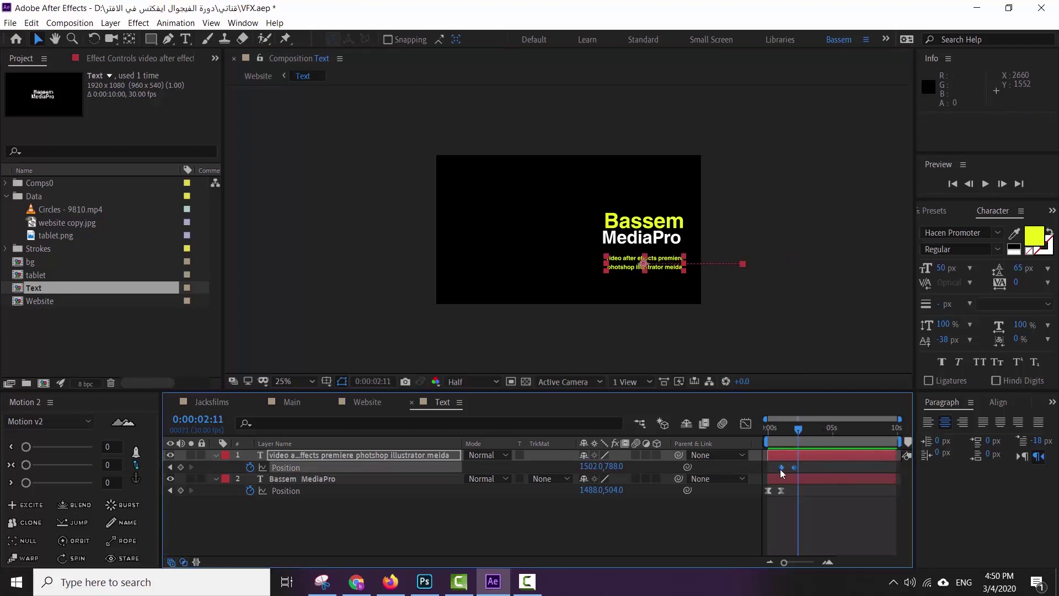
{"action": "mouse_move", "coordinate": [795, 461]}
{"action": "left_click", "coordinate": [693, 499]}
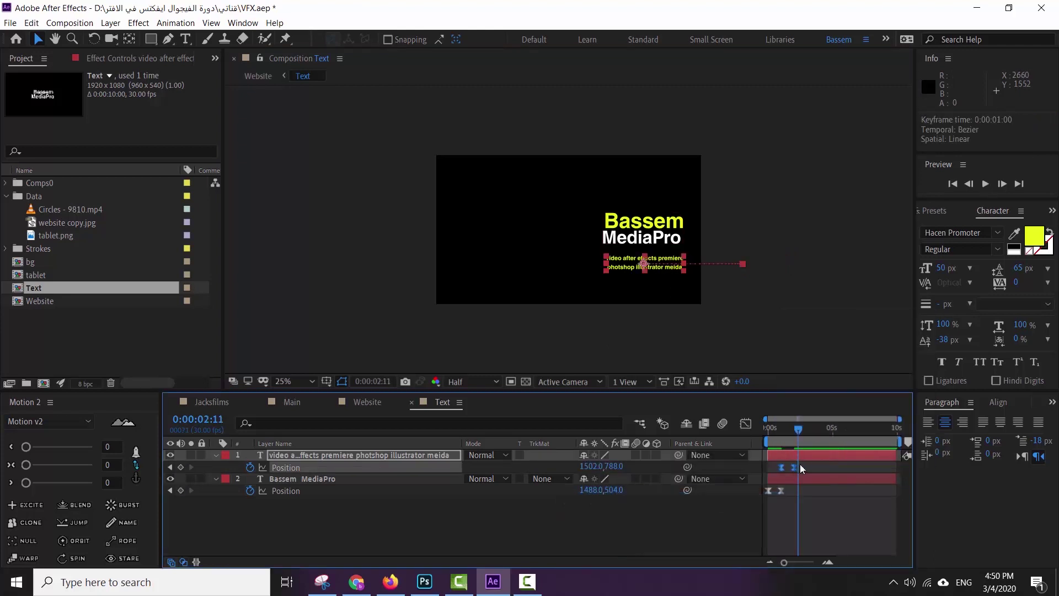
{"action": "left_click_drag", "start_coordinate": [794, 466], "coordinate": [789, 466]}
{"action": "key", "text": "space"}
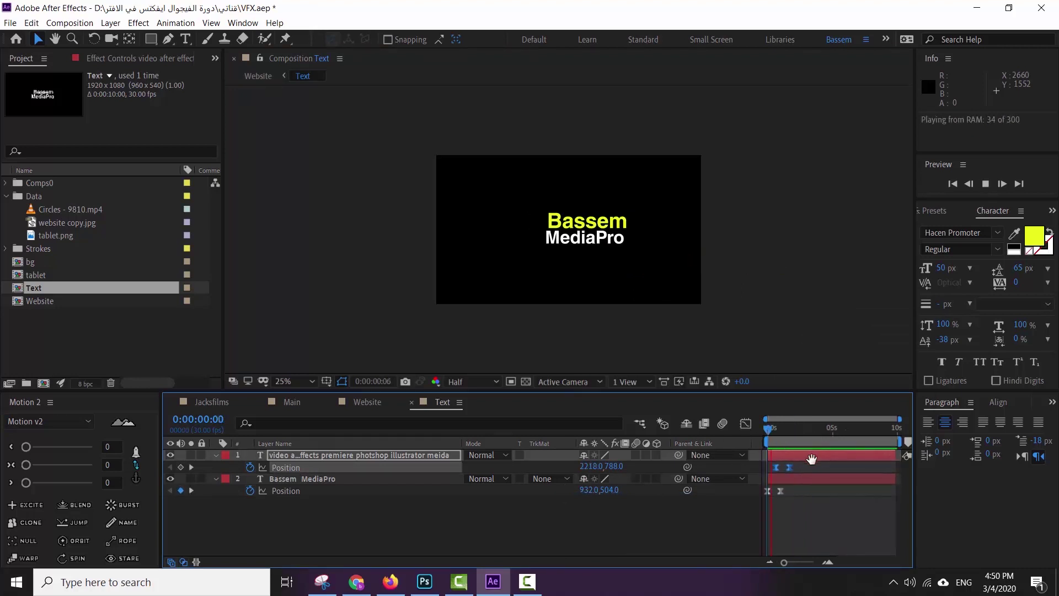
{"action": "key", "text": "space"}
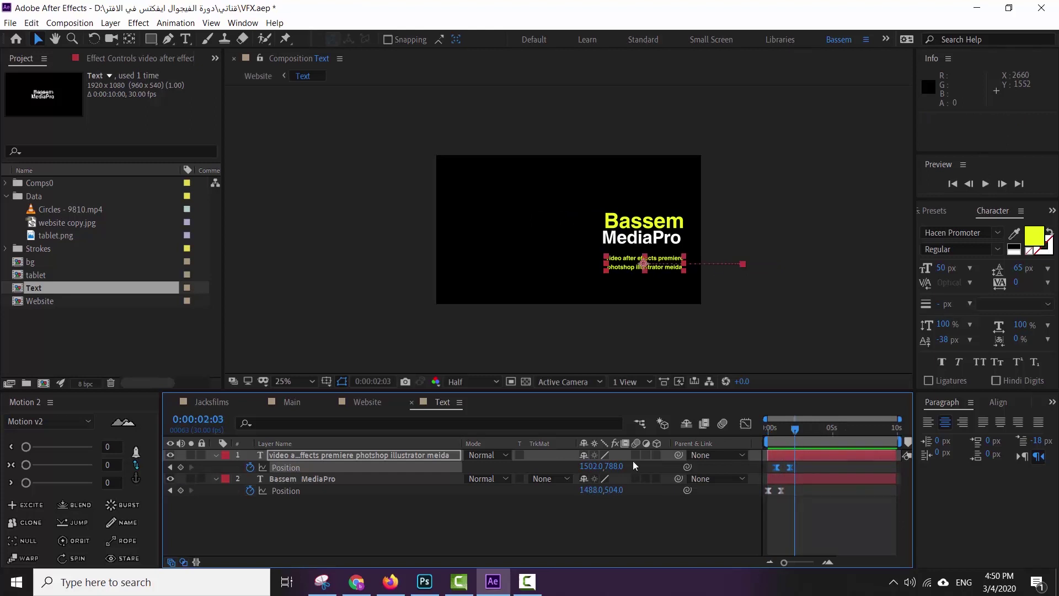
{"action": "left_click", "coordinate": [367, 402]}
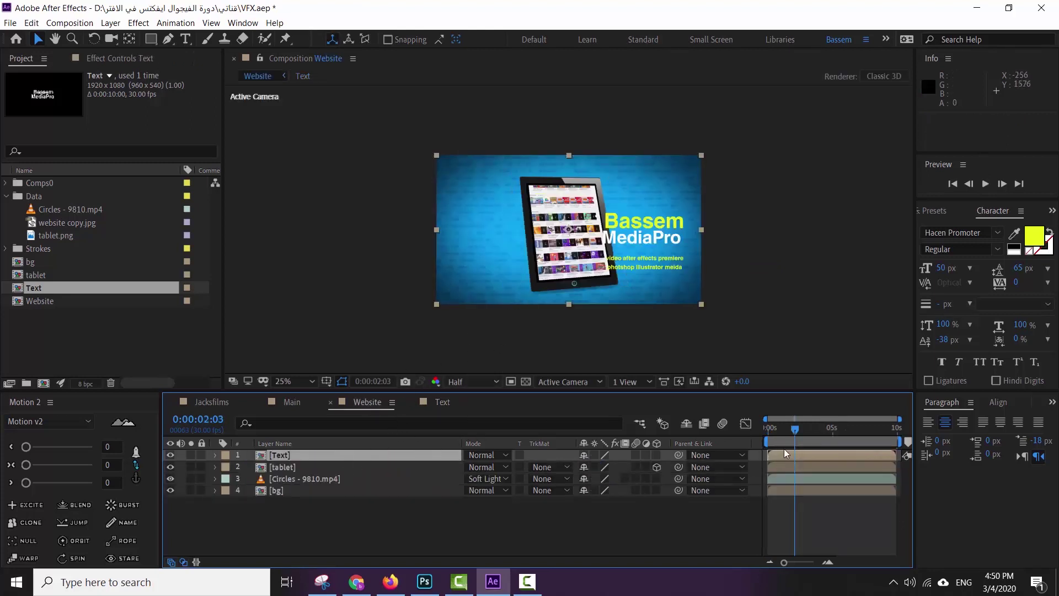
- Move the [Text] layer below [tablet] and preview the Website composition from the start
{"action": "key", "text": "Home"}
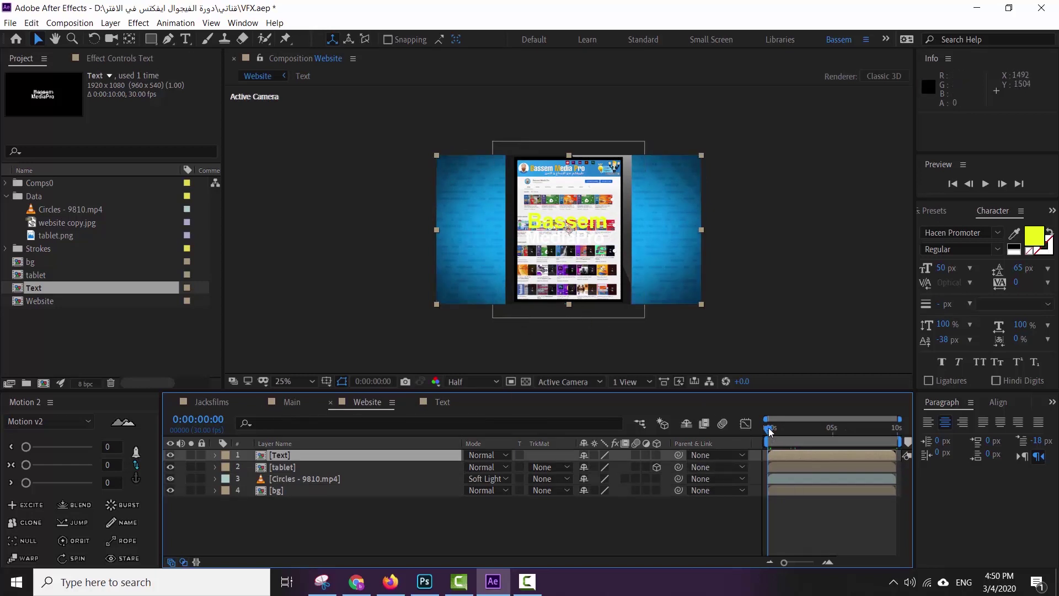
{"action": "mouse_move", "coordinate": [770, 431]}
{"action": "left_mouse_down"}
{"action": "mouse_move", "coordinate": [815, 432]}
{"action": "mouse_move", "coordinate": [865, 455]}
{"action": "left_mouse_up"}
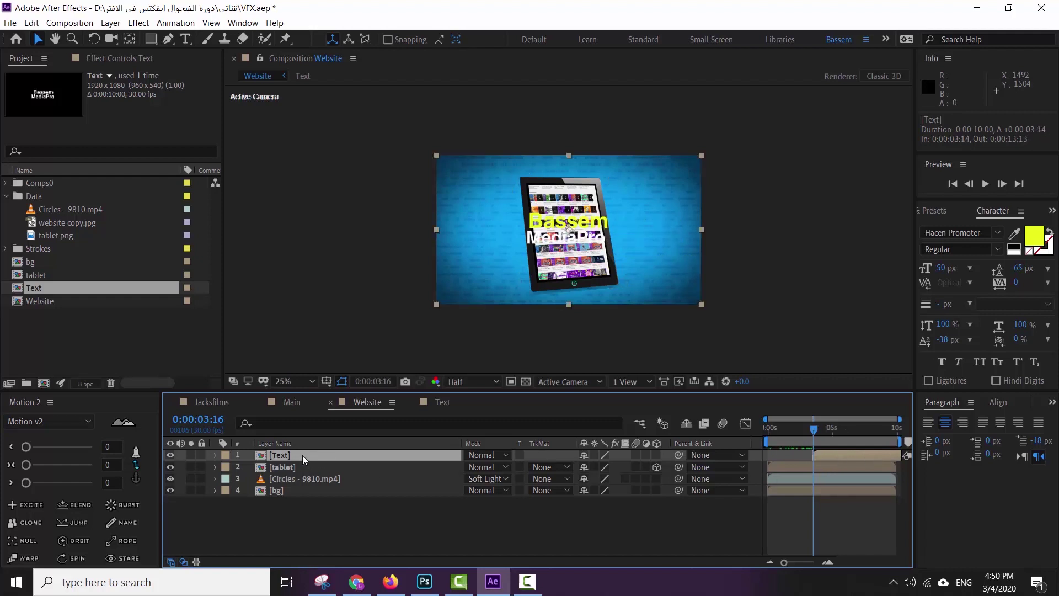
{"action": "left_click_drag", "start_coordinate": [302, 454], "coordinate": [308, 468]}
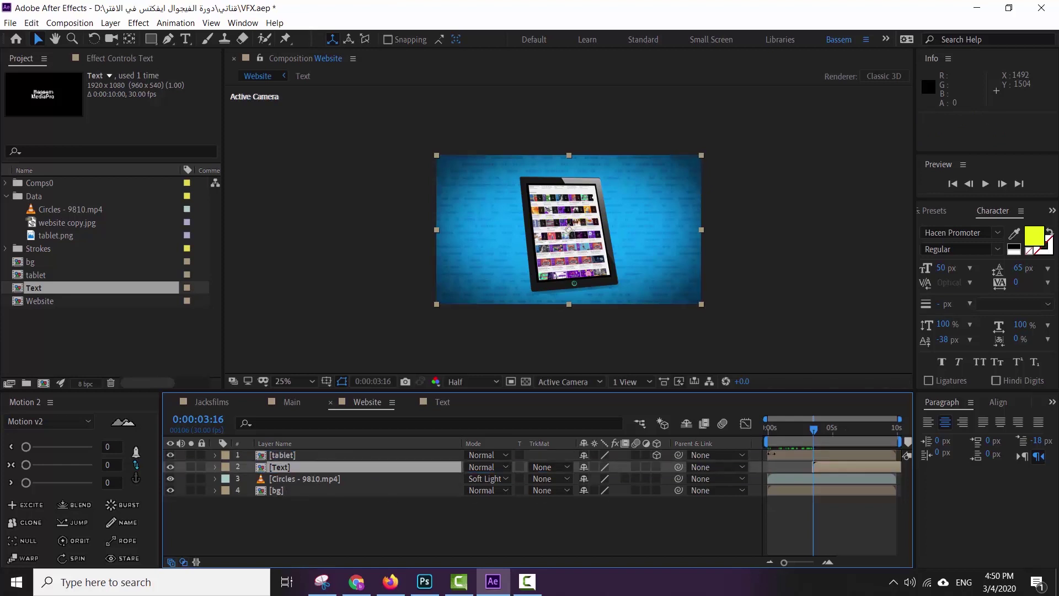
{"action": "left_click_drag", "start_coordinate": [814, 431], "coordinate": [768, 434]}
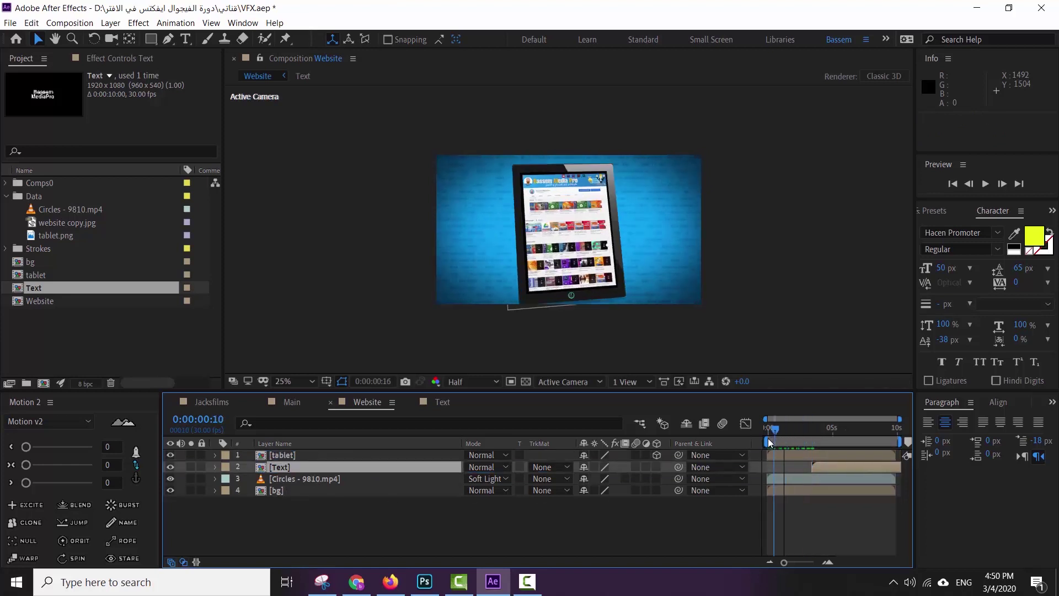
{"action": "key", "text": "space"}
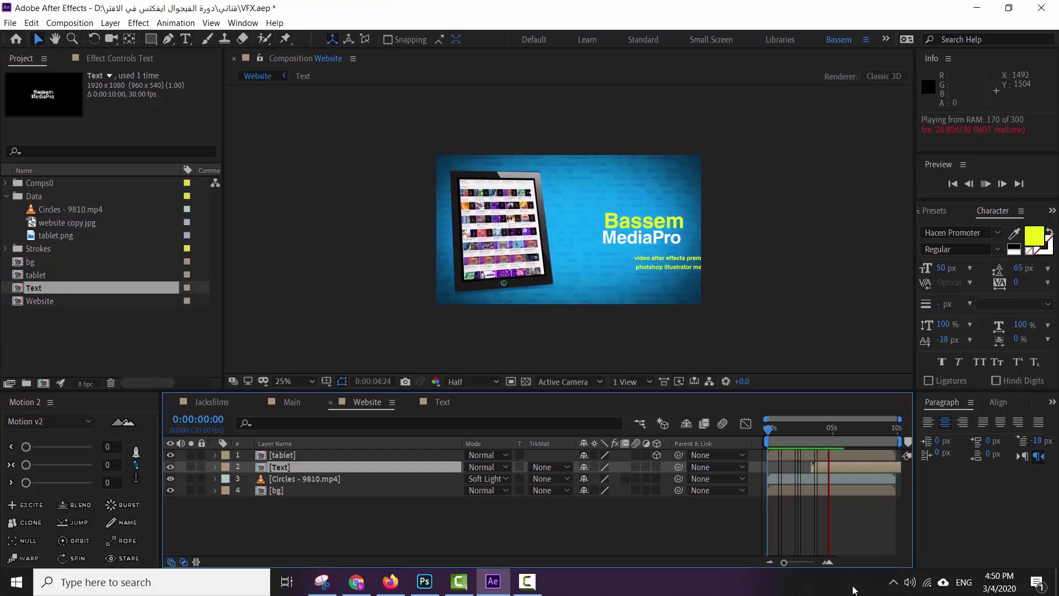
{"action": "key", "text": "space"}
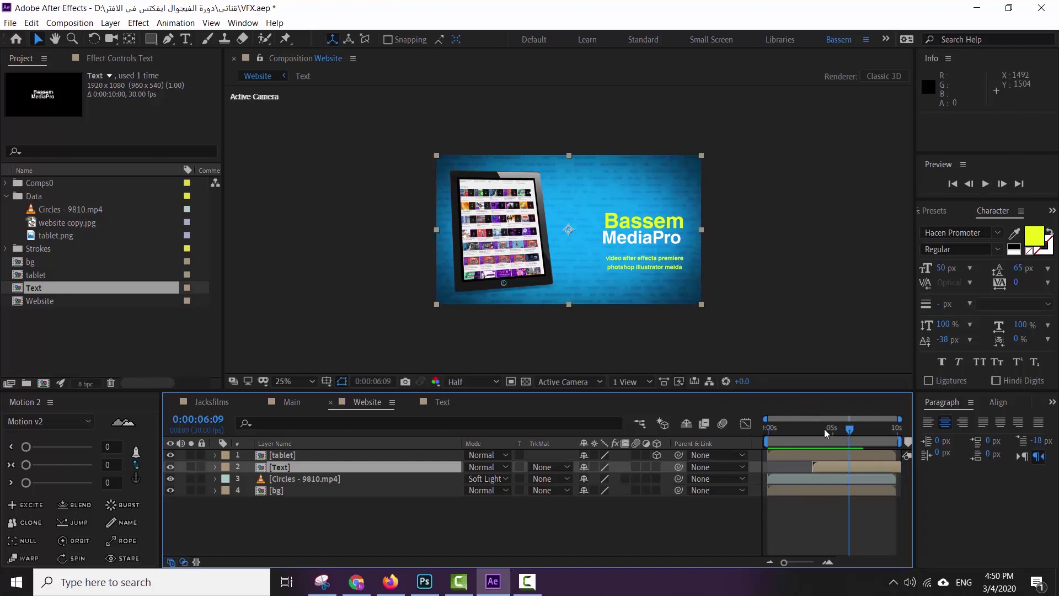
{"action": "left_click_drag", "start_coordinate": [849, 430], "coordinate": [810, 428]}
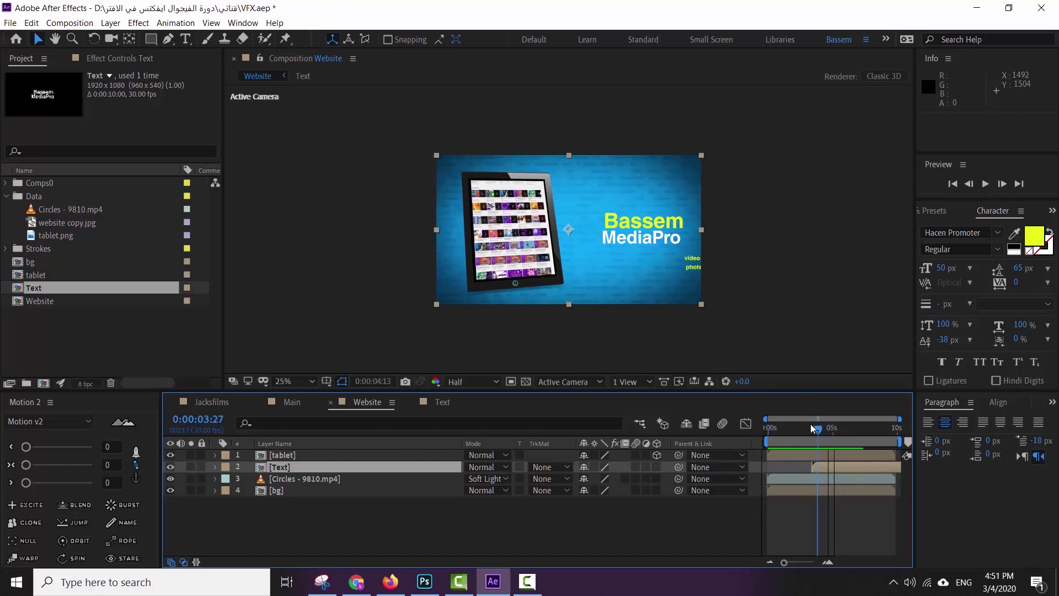
{"action": "double_click", "coordinate": [291, 468]}
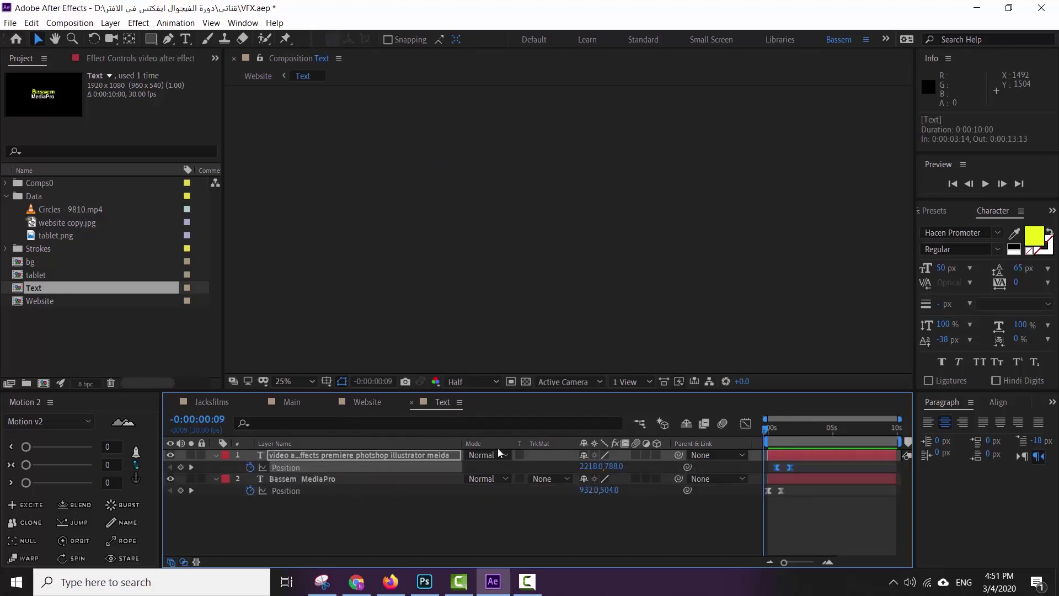
{"action": "left_click_drag", "start_coordinate": [765, 429], "coordinate": [794, 430]}
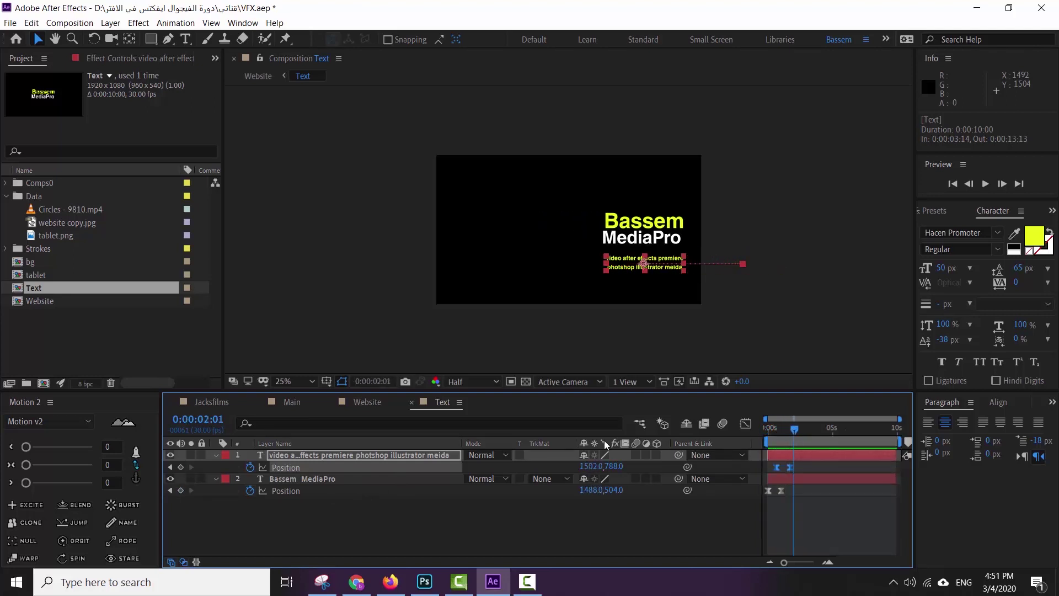
{"action": "left_click", "coordinate": [409, 402]}
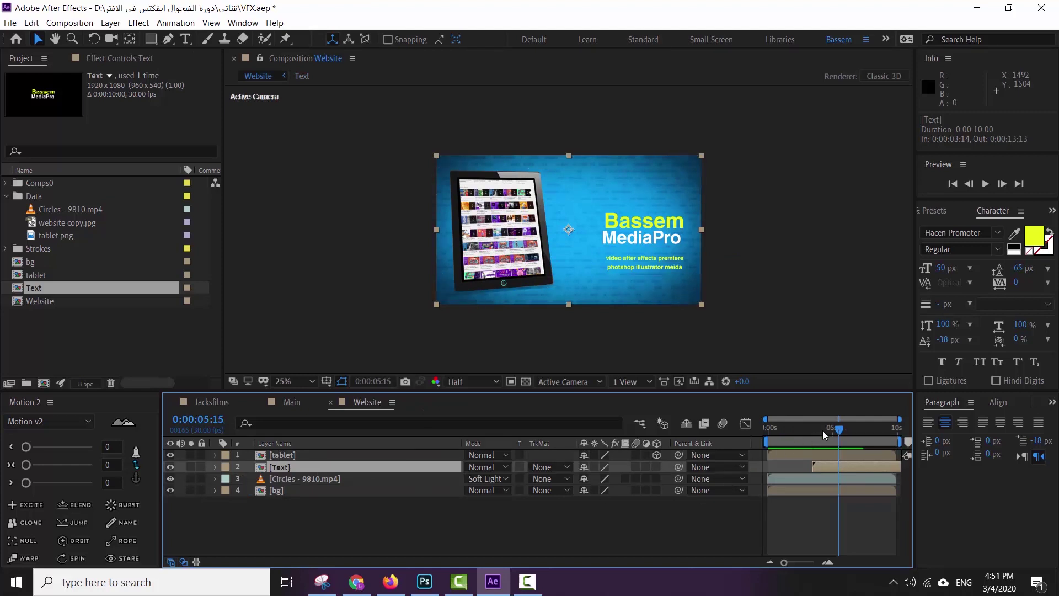
- At 0:00:05:12, set starting Position (960,540) and Scale (100%) keyframes on the Text layer
{"action": "mouse_move", "coordinate": [823, 430]}
{"action": "left_mouse_down"}
{"action": "mouse_move", "coordinate": [812, 435]}
{"action": "mouse_move", "coordinate": [829, 439]}
{"action": "left_mouse_up"}
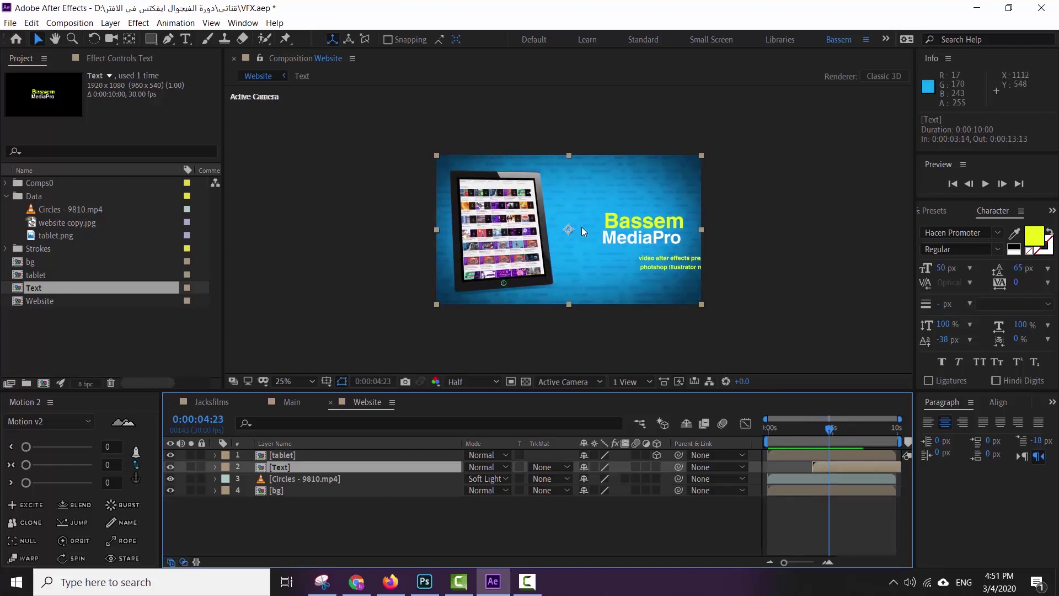
{"action": "left_click_drag", "start_coordinate": [829, 428], "coordinate": [837, 429]}
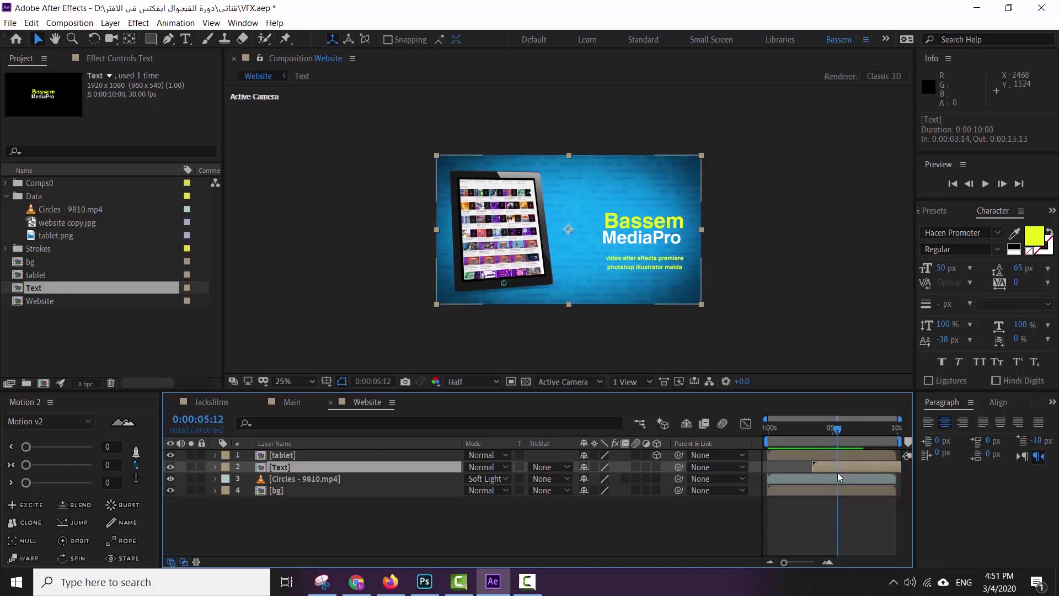
{"action": "key", "text": "p"}
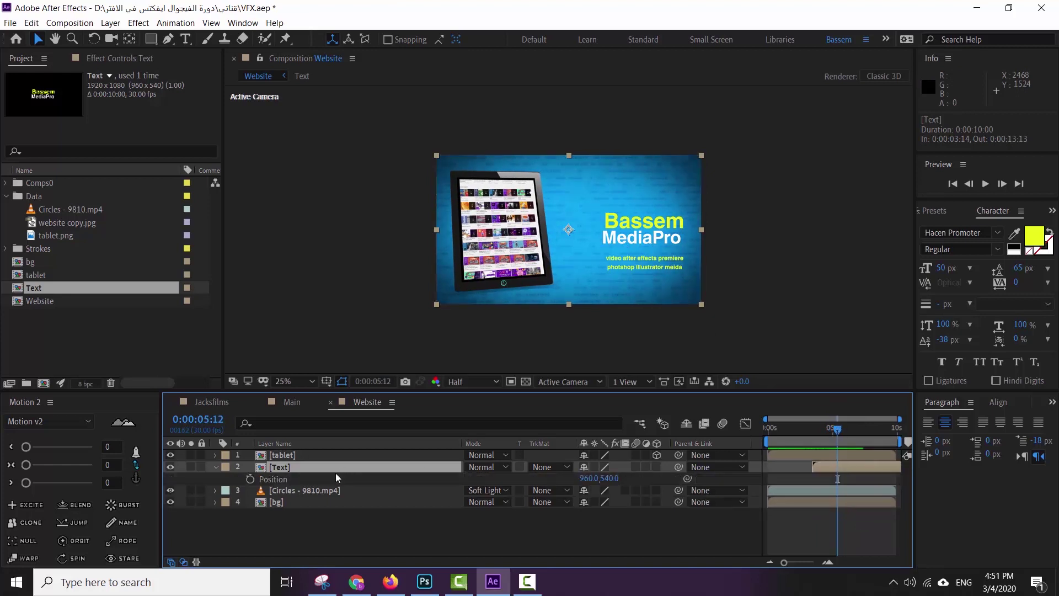
{"action": "left_click", "coordinate": [250, 478]}
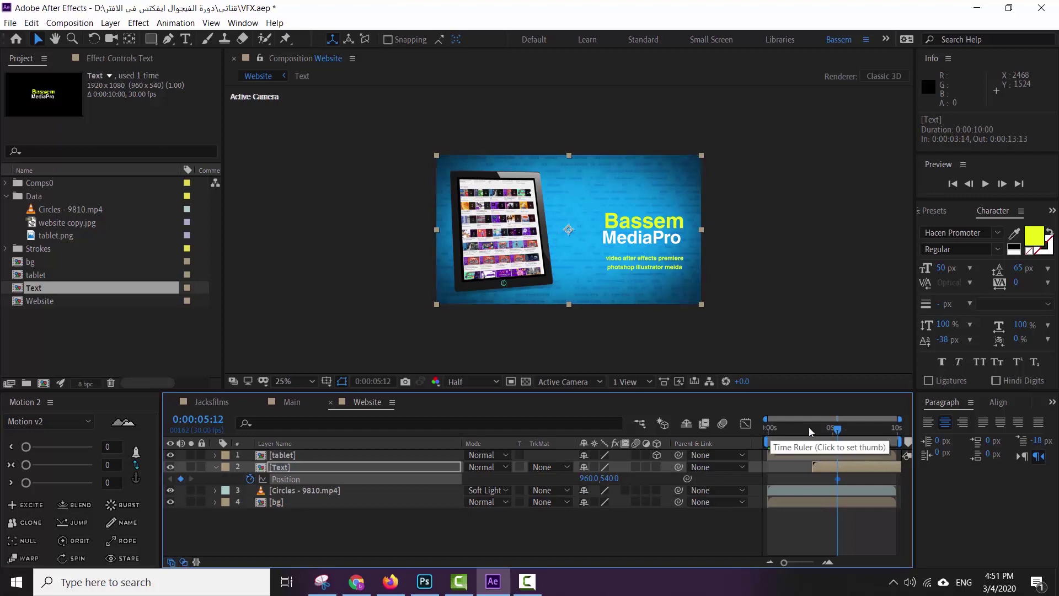
{"action": "key", "text": "shift+s"}
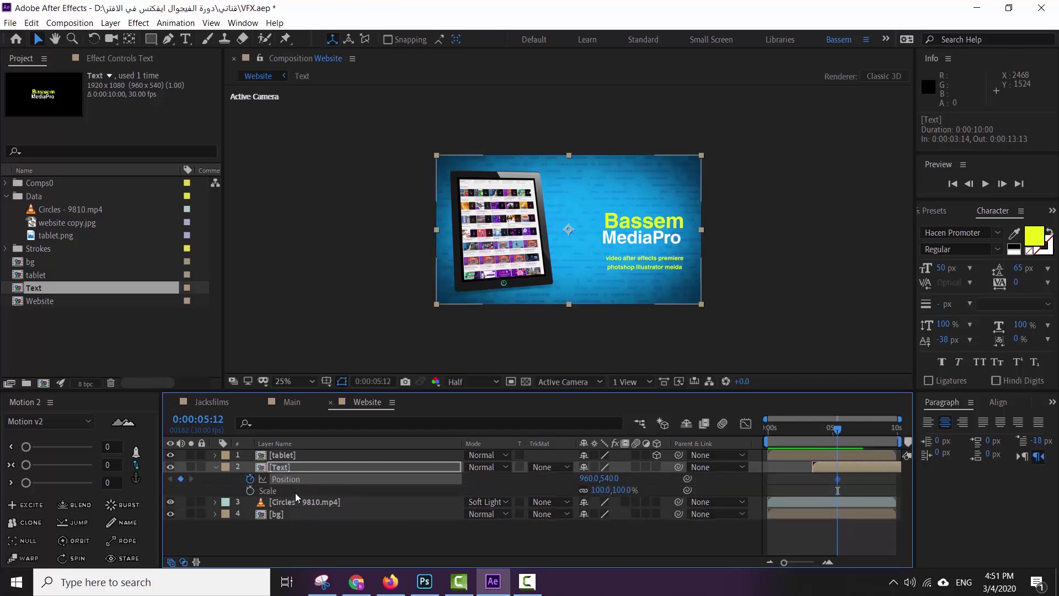
{"action": "left_click", "coordinate": [251, 490]}
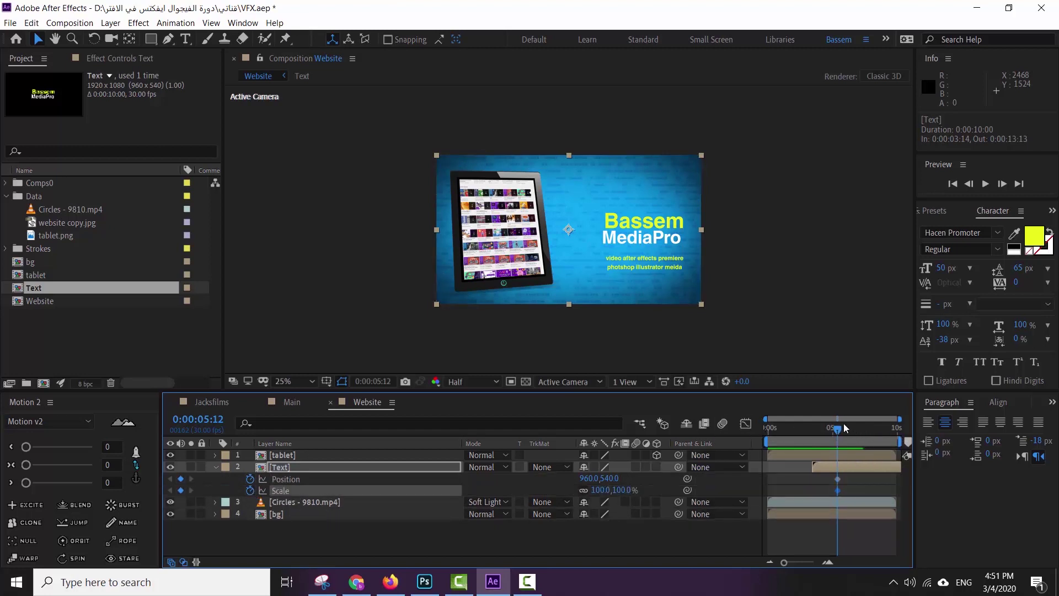
- At 0:00:06:24, move the title to 780,448 and scale it to 118%, then select the keyframes
{"action": "left_click_drag", "start_coordinate": [845, 430], "coordinate": [856, 433]}
{"action": "left_click_drag", "start_coordinate": [653, 238], "coordinate": [636, 229]}
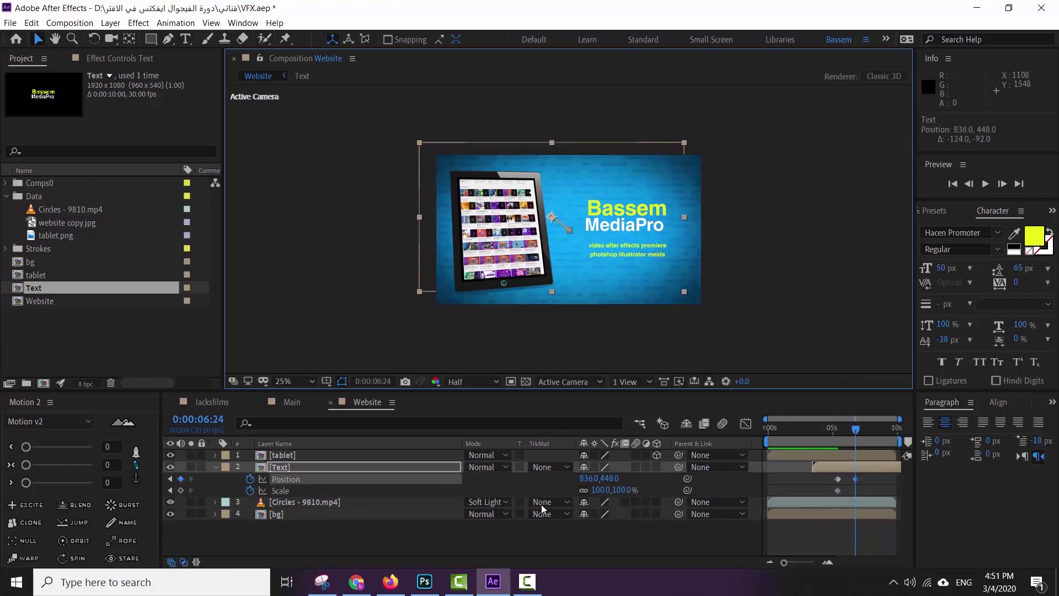
{"action": "left_click_drag", "start_coordinate": [625, 488], "coordinate": [635, 488]}
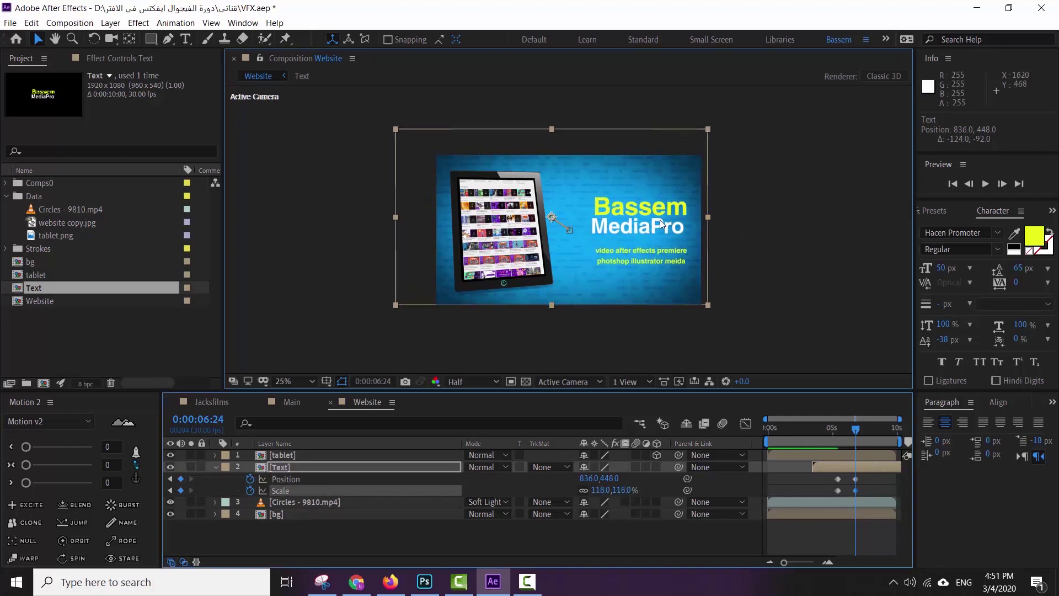
{"action": "left_click_drag", "start_coordinate": [660, 220], "coordinate": [652, 219]}
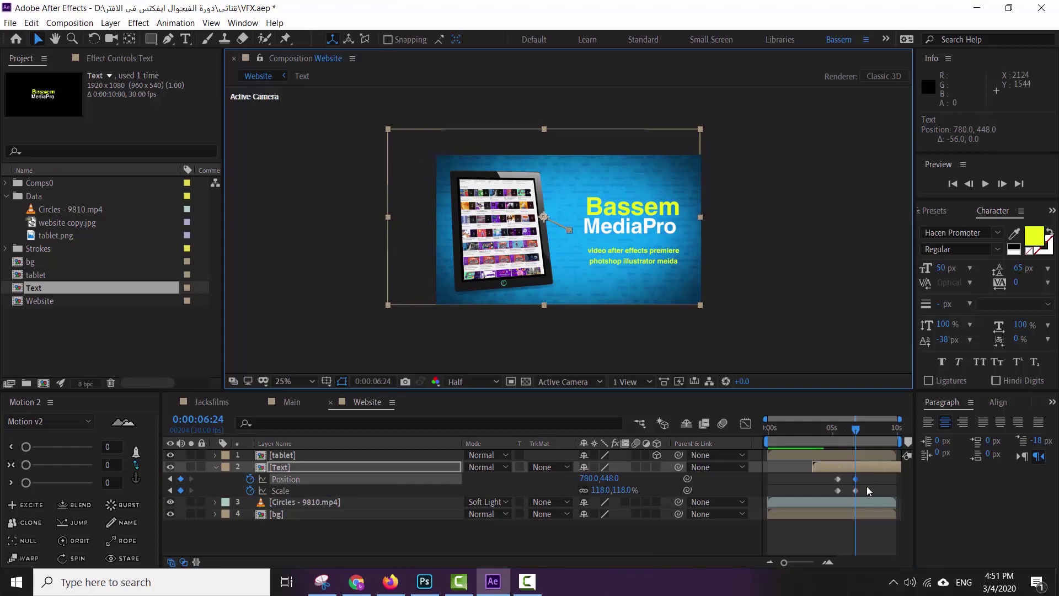
{"action": "left_click_drag", "start_coordinate": [866, 476], "coordinate": [822, 495]}
- Apply Easy Ease to the title's Position and Scale keyframes and preview from the start
{"action": "right_click", "coordinate": [839, 488]}
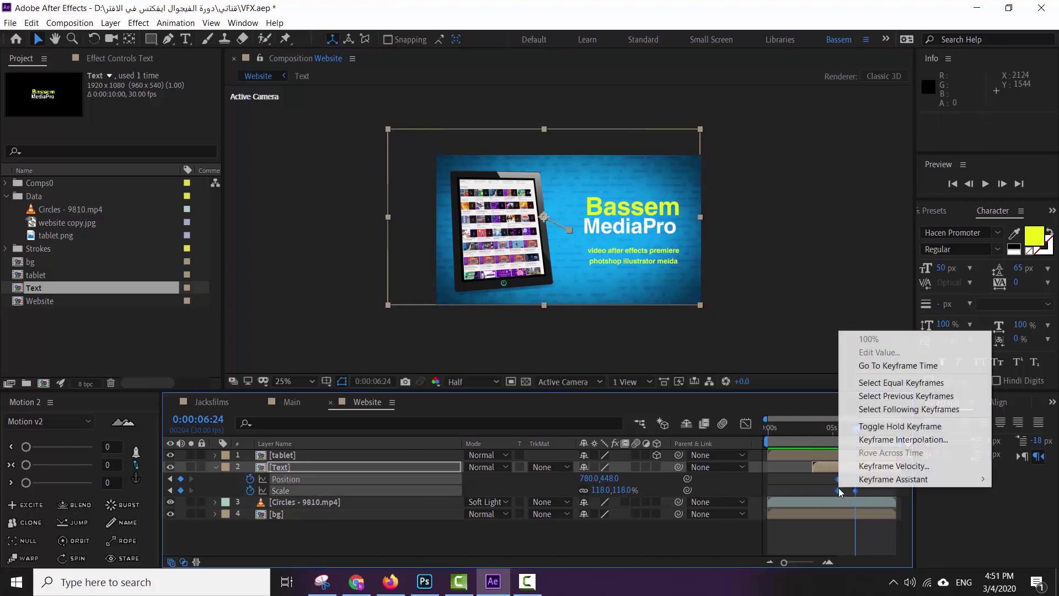
{"action": "mouse_move", "coordinate": [861, 483]}
{"action": "left_click", "coordinate": [662, 399]}
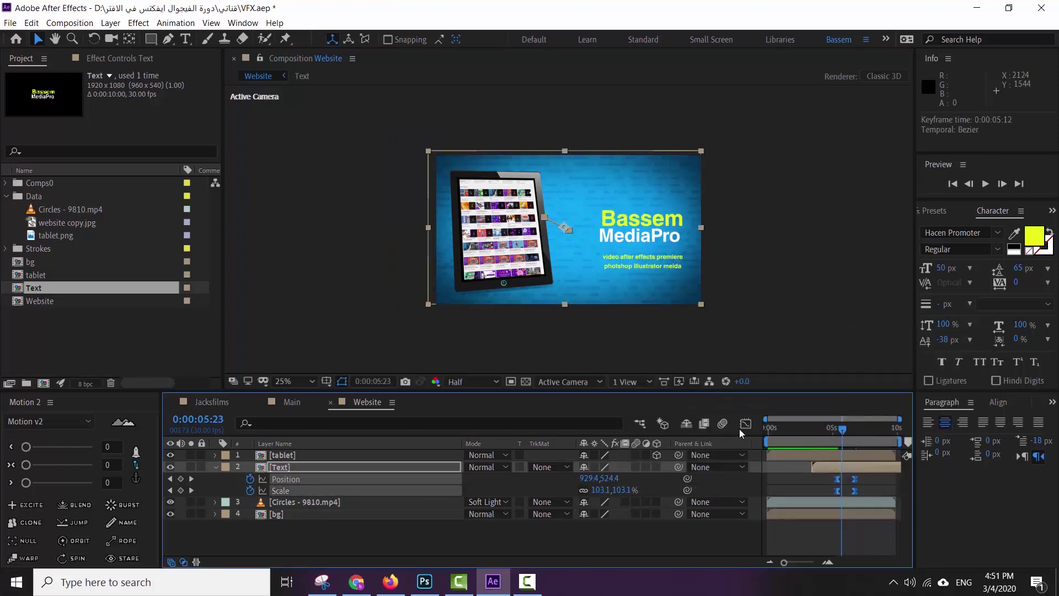
{"action": "key", "text": "Home"}
{"action": "key", "text": "space"}
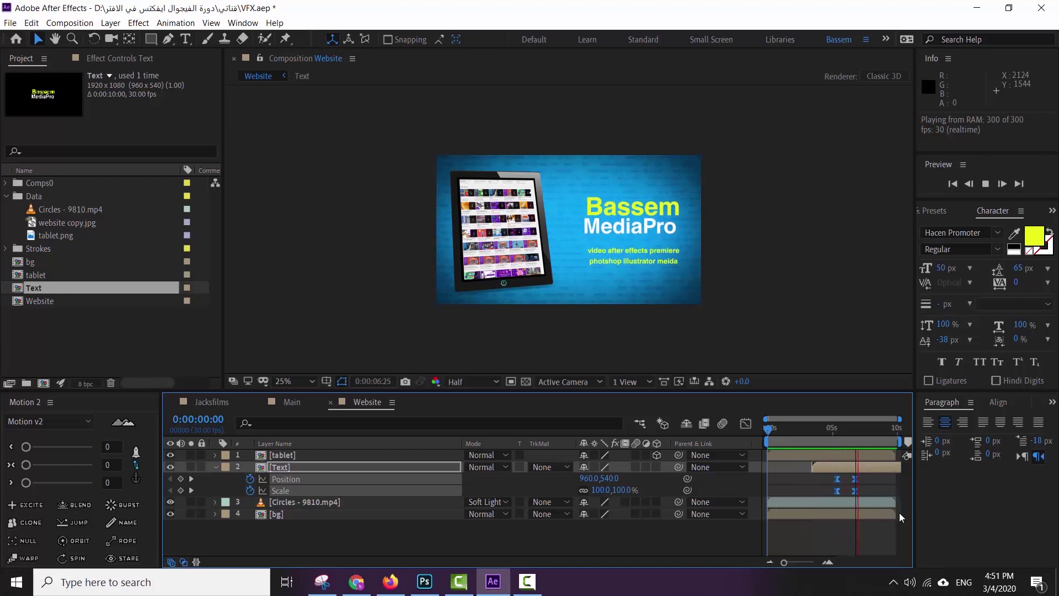
{"action": "key", "text": "space"}
- Move the end keyframes earlier to about 0:00:06:06, preview from 5:06, and open the Main composition
{"action": "left_click", "coordinate": [869, 481]}
{"action": "left_click", "coordinate": [855, 489]}
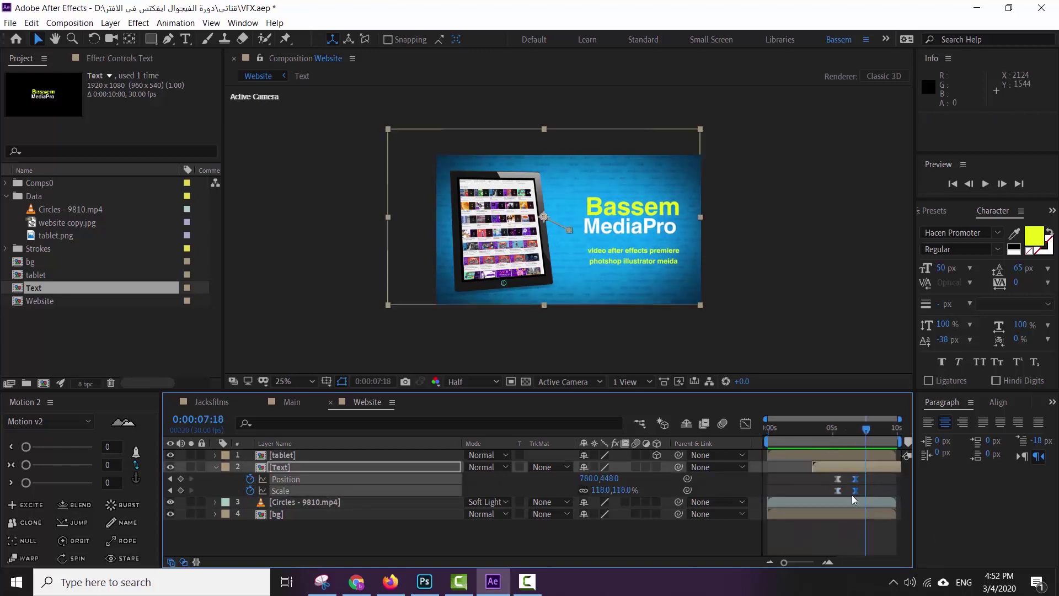
{"action": "left_click_drag", "start_coordinate": [855, 488], "coordinate": [848, 486]}
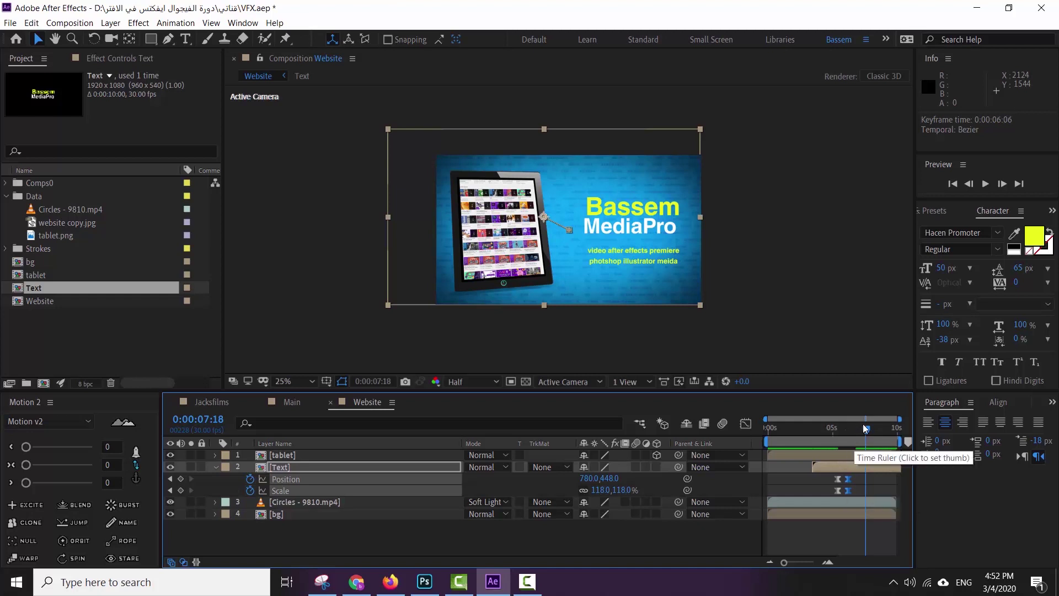
{"action": "left_click", "coordinate": [840, 435]}
{"action": "left_click", "coordinate": [833, 435]}
{"action": "key", "text": "space"}
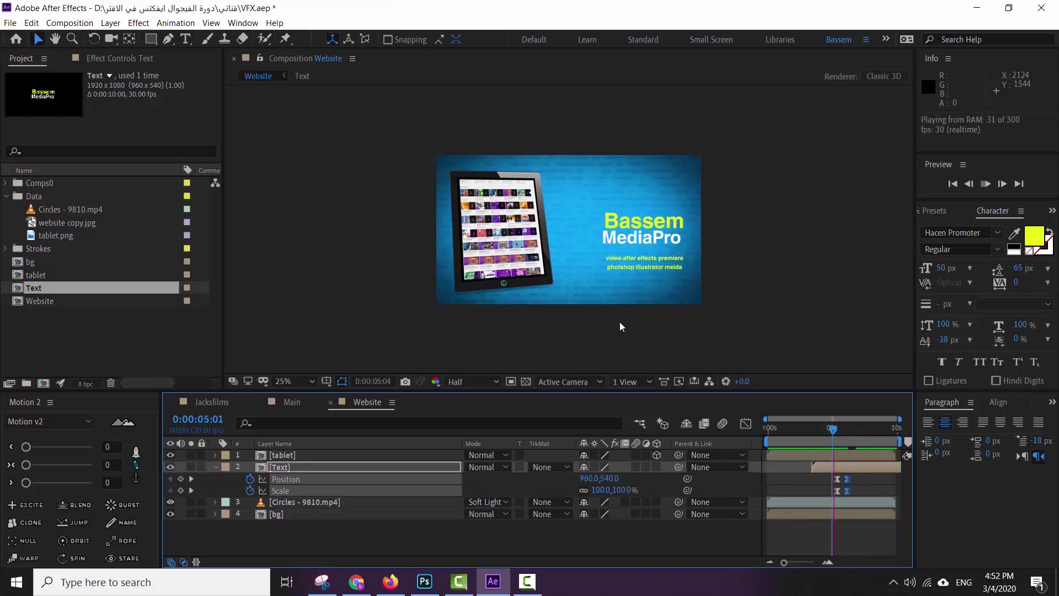
{"action": "left_click", "coordinate": [857, 431]}
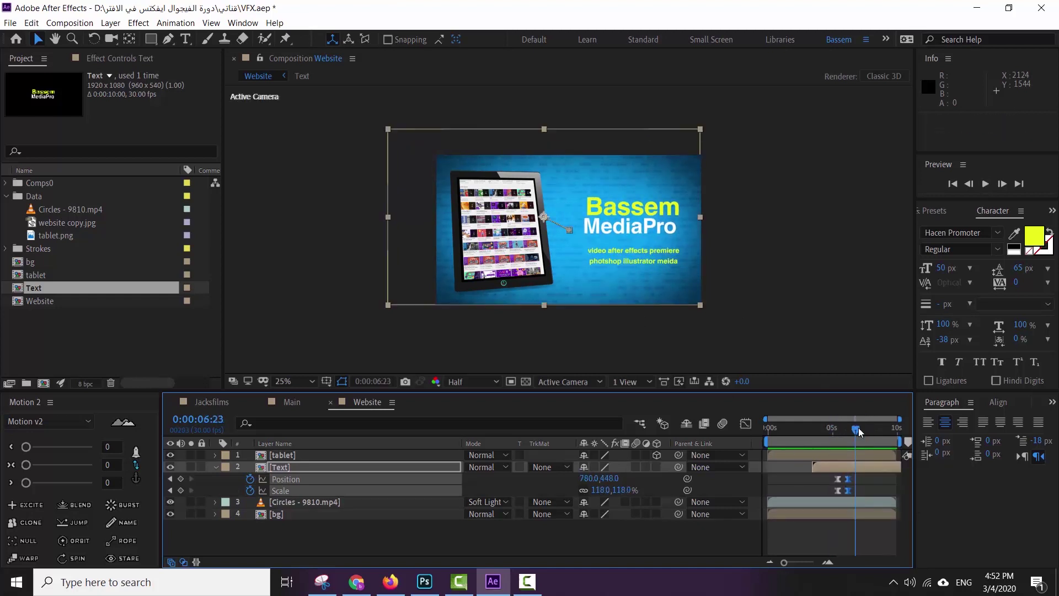
{"action": "left_click", "coordinate": [292, 401]}
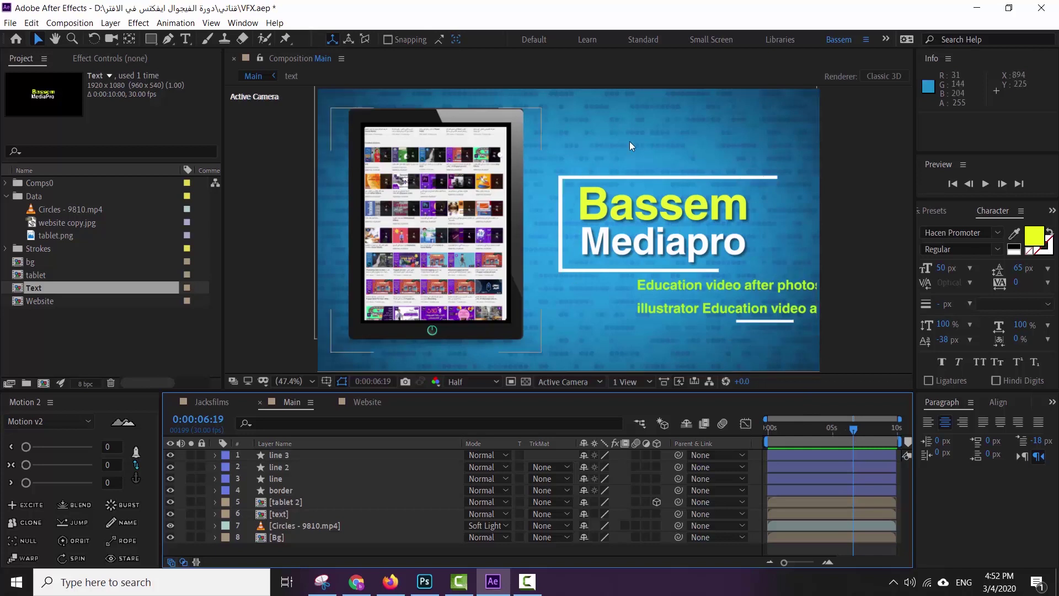
- Play the Main composition from 0:00:05:12, then return to the Website composition
{"action": "left_click_drag", "start_coordinate": [854, 436], "coordinate": [837, 435]}
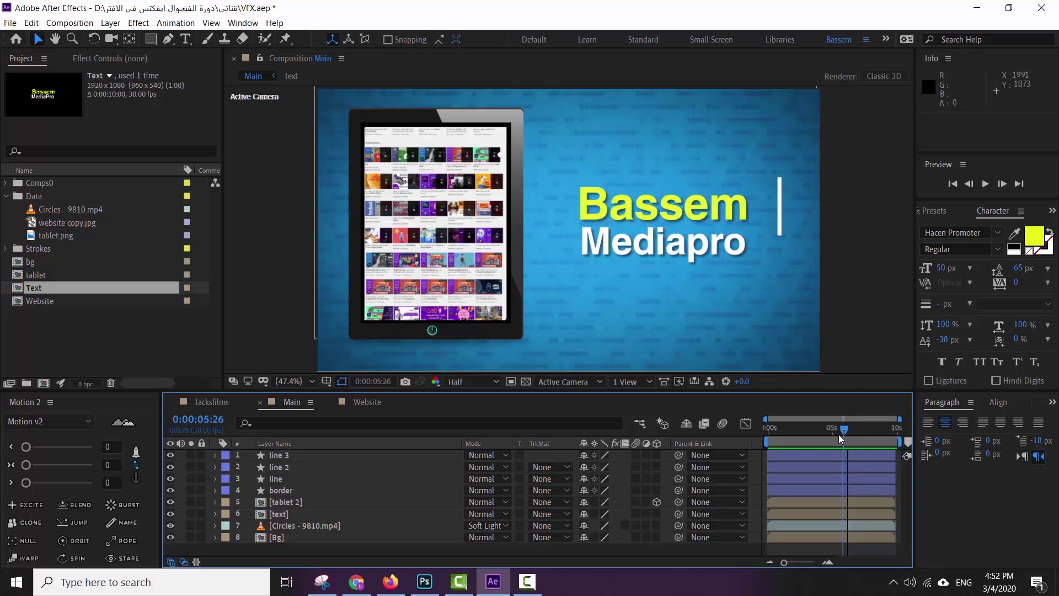
{"action": "key", "text": "space"}
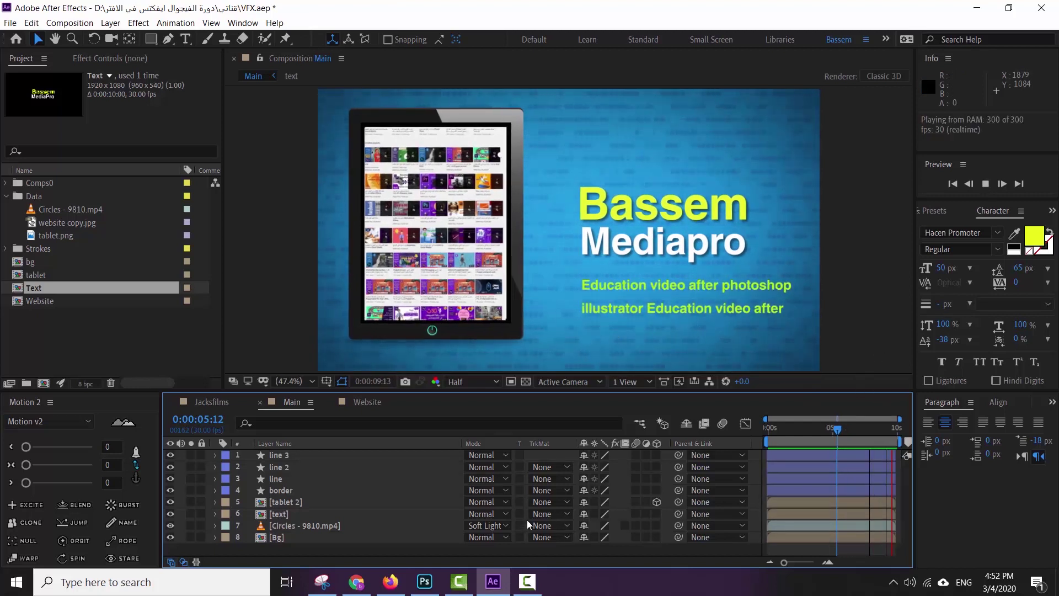
{"action": "left_click", "coordinate": [366, 402]}
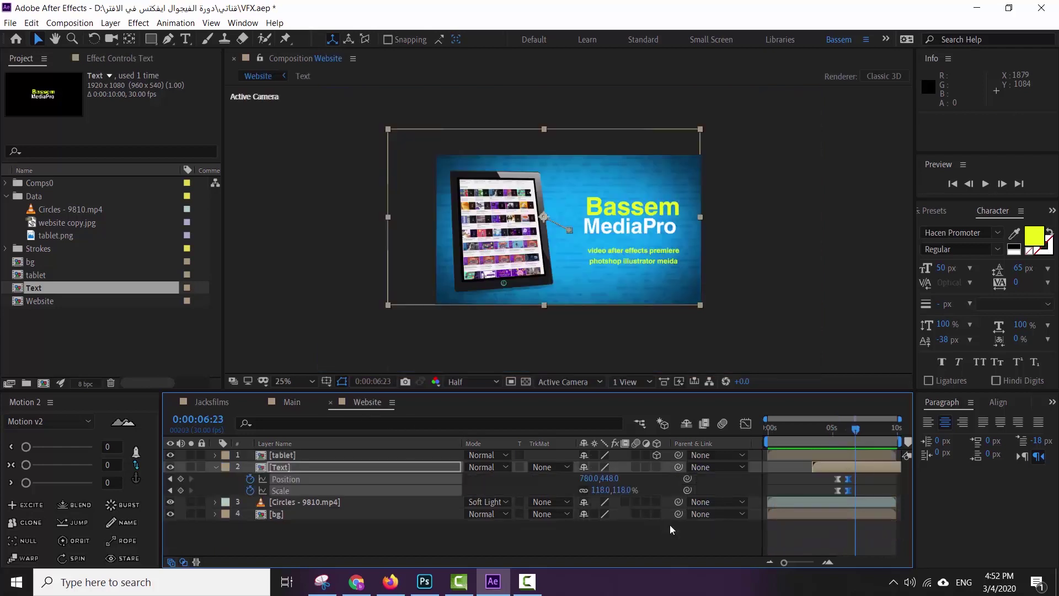
- Deselect the Text layer and set the Rectangle tool to no fill with a white (FFFFFF) stroke
{"action": "left_click", "coordinate": [602, 535]}
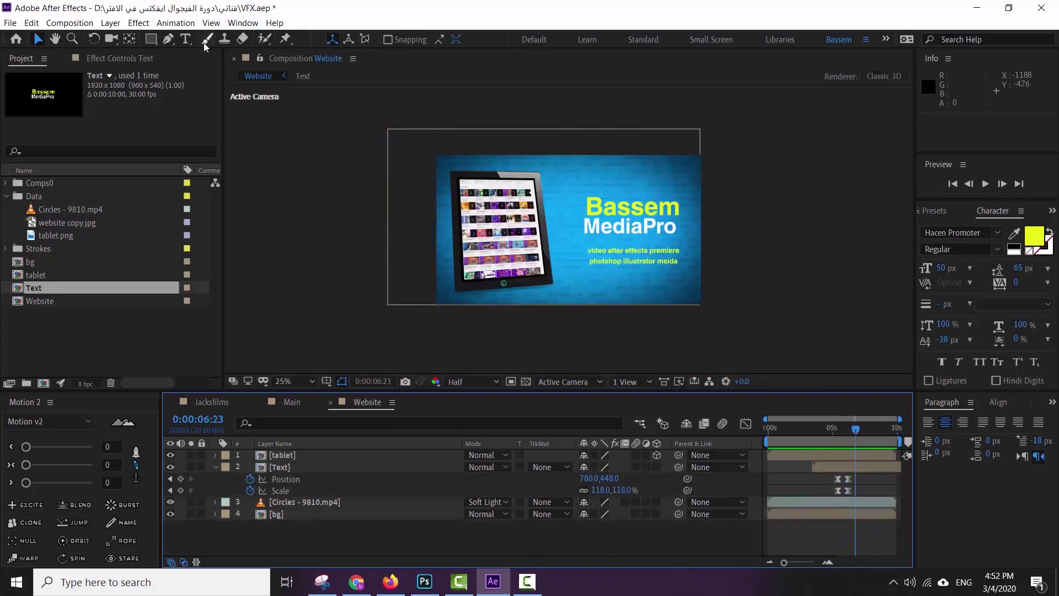
{"action": "left_click", "coordinate": [154, 40]}
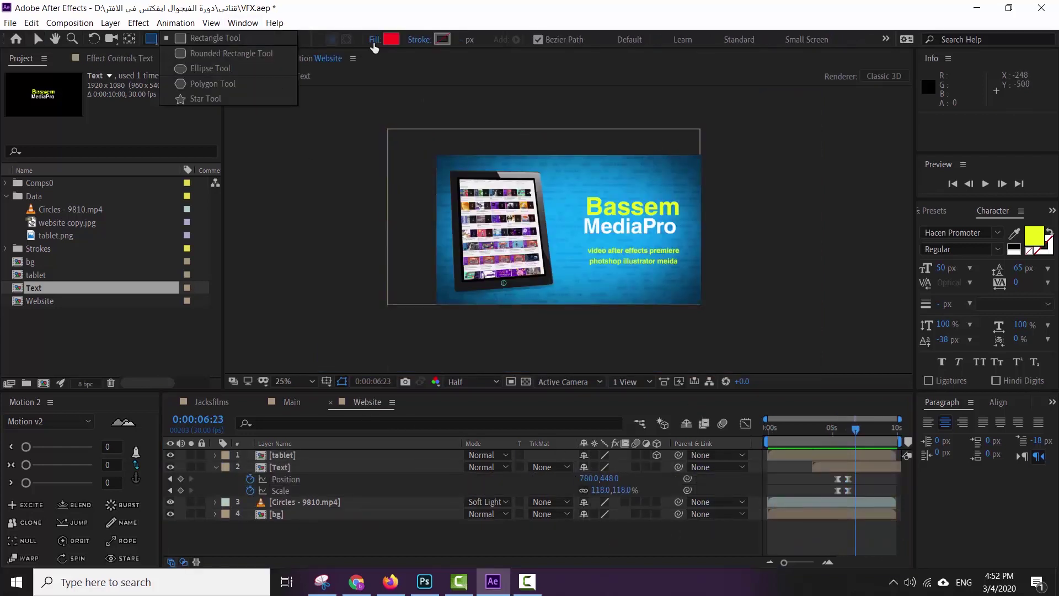
{"action": "left_click", "coordinate": [374, 39]}
{"action": "left_click", "coordinate": [774, 294]}
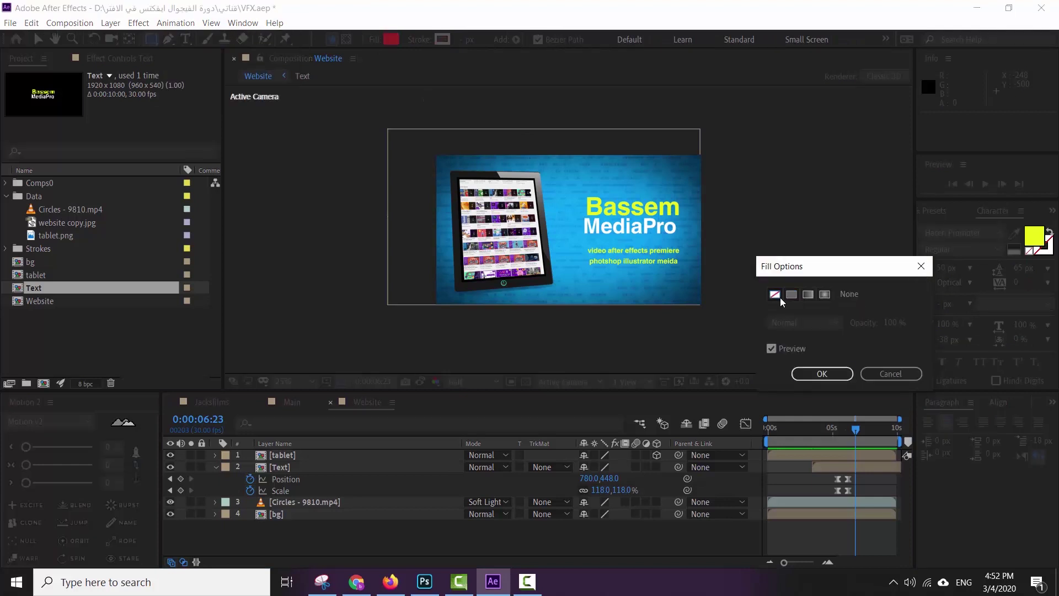
{"action": "left_click", "coordinate": [821, 374]}
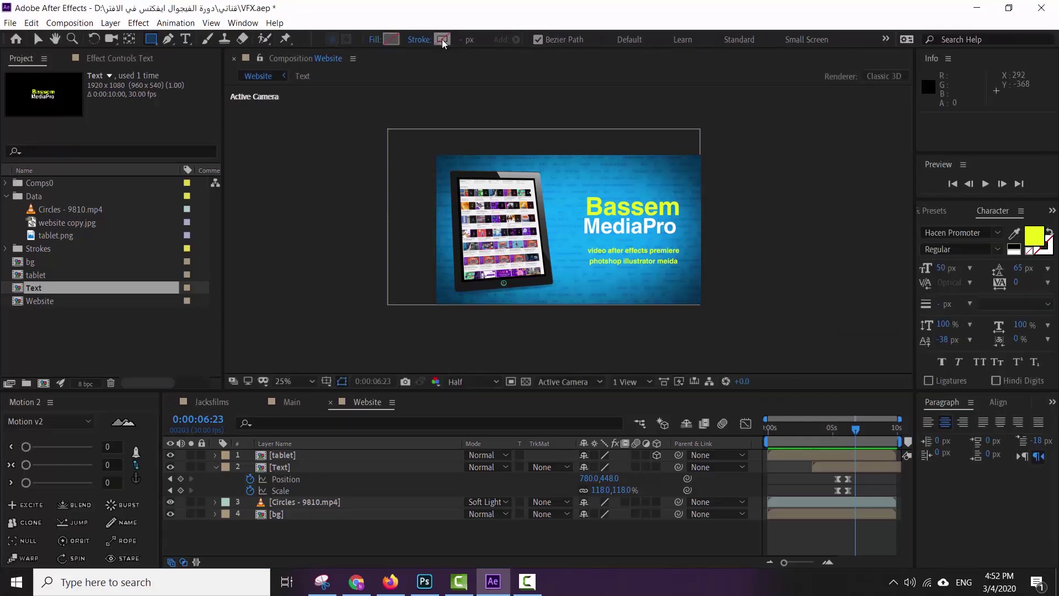
{"action": "left_click", "coordinate": [442, 39]}
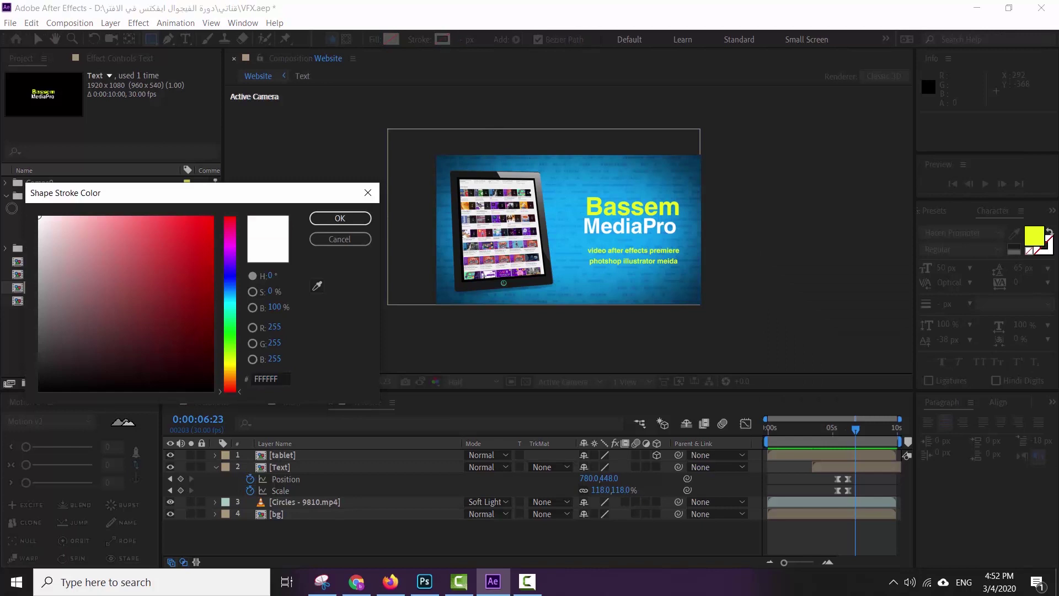
{"action": "left_click", "coordinate": [357, 218]}
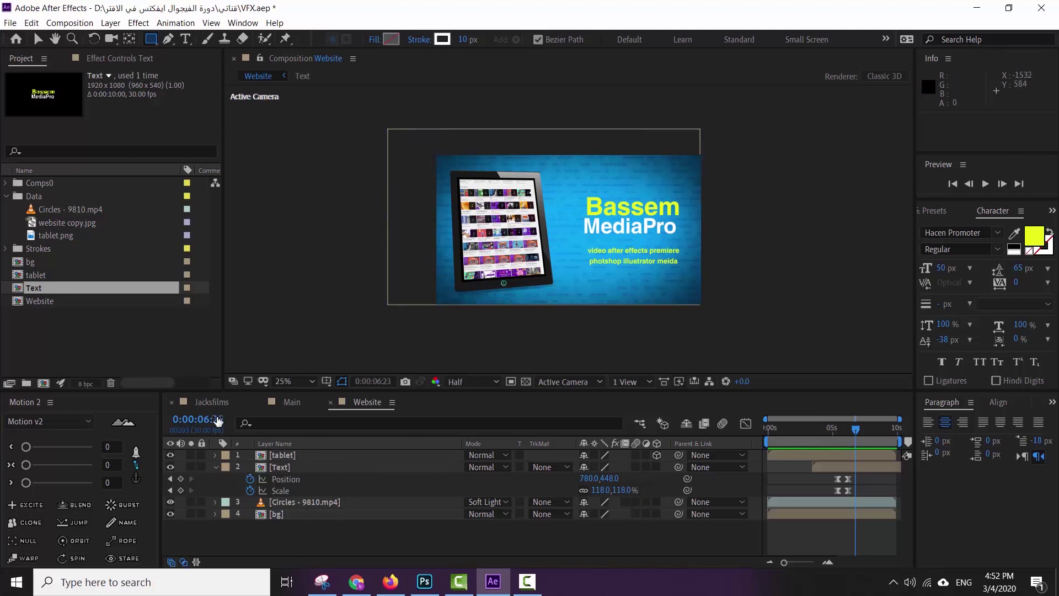
- Draw a rectangle around the Bassem MediaPro title with a 15 px stroke width
{"action": "left_click", "coordinate": [322, 547]}
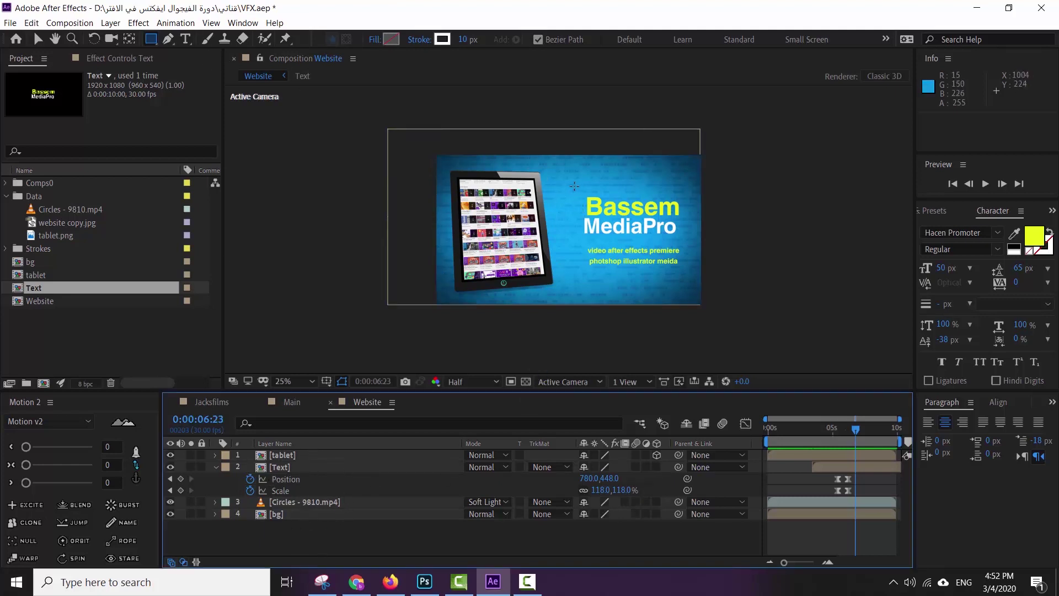
{"action": "left_click_drag", "start_coordinate": [576, 186], "coordinate": [687, 241]}
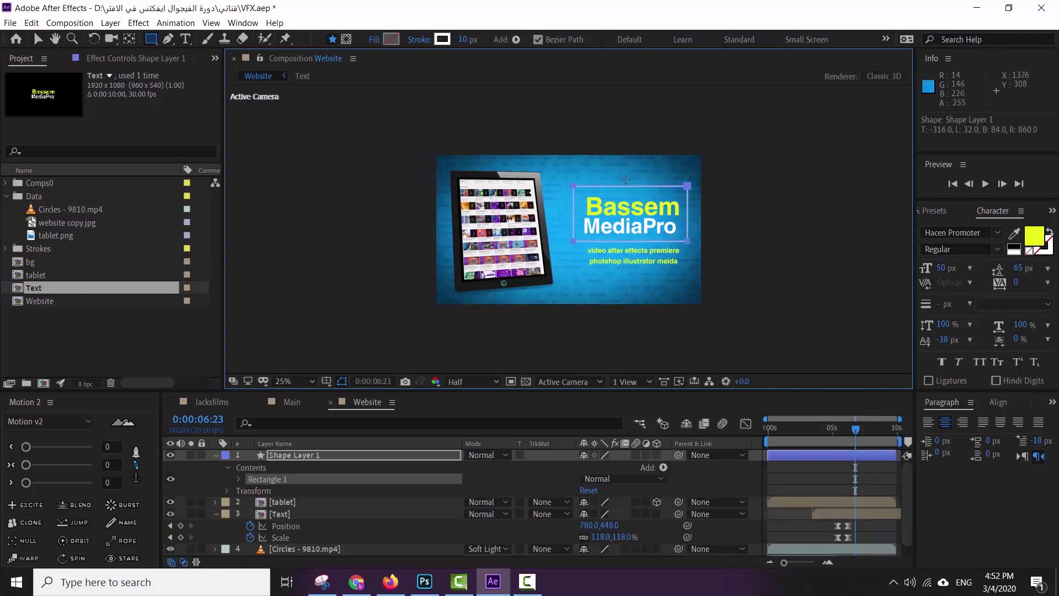
{"action": "left_click", "coordinate": [462, 40]}
{"action": "type", "text": "1"}
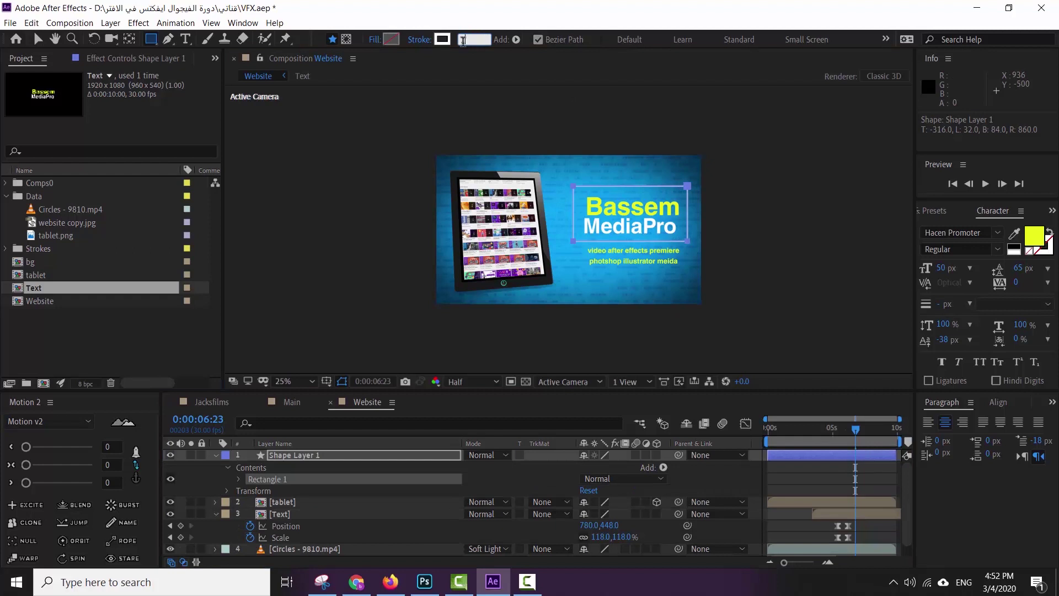
{"action": "type", "text": "15"}
{"action": "key", "text": "Return"}
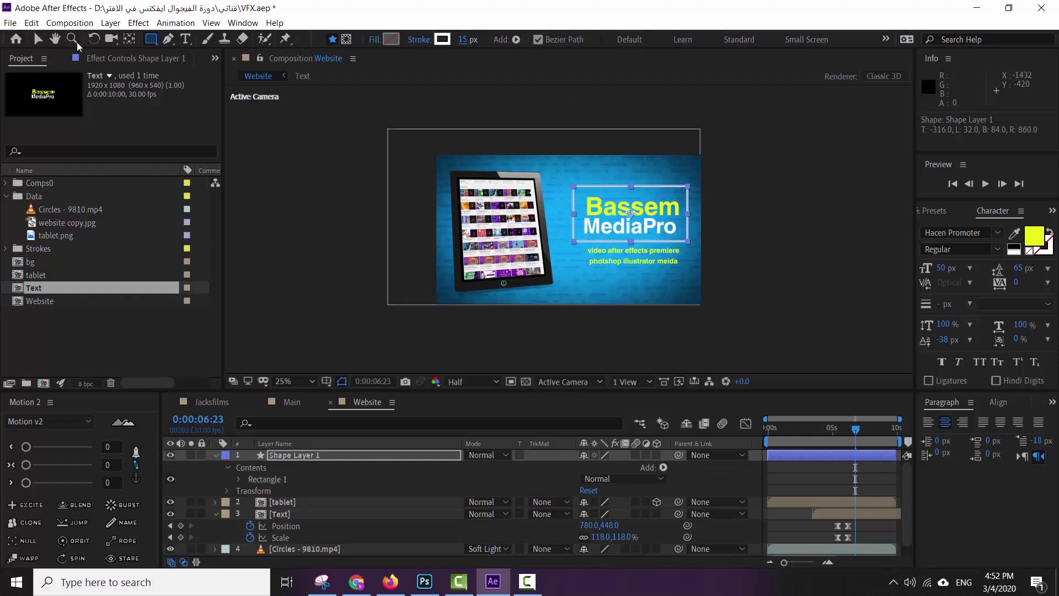
- Lower the rectangle's top edge slightly and scrub near six seconds to check the frame
{"action": "left_click", "coordinate": [38, 39]}
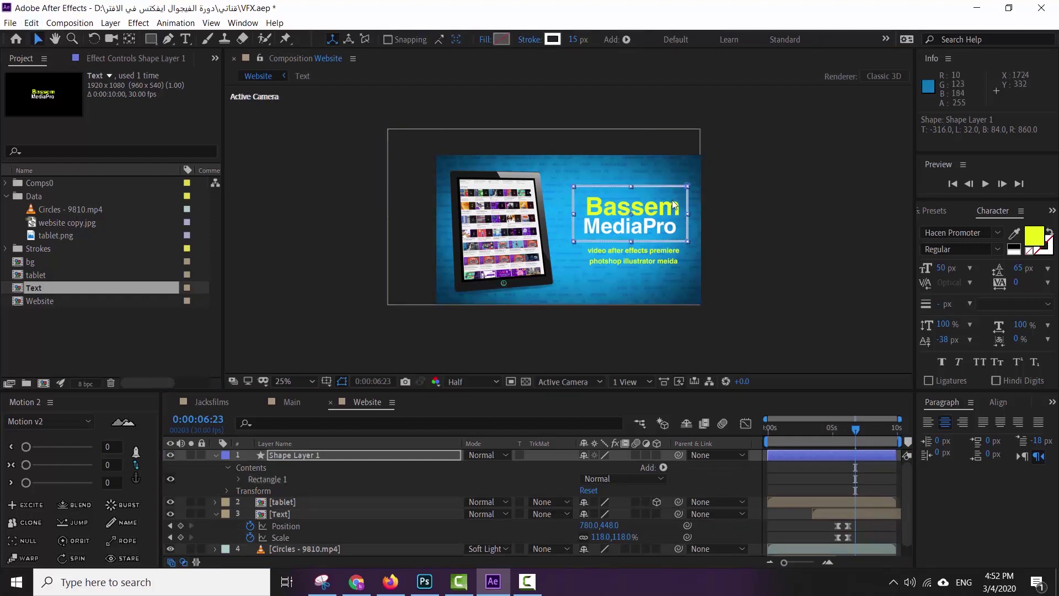
{"action": "left_click_drag", "start_coordinate": [629, 188], "coordinate": [630, 217]}
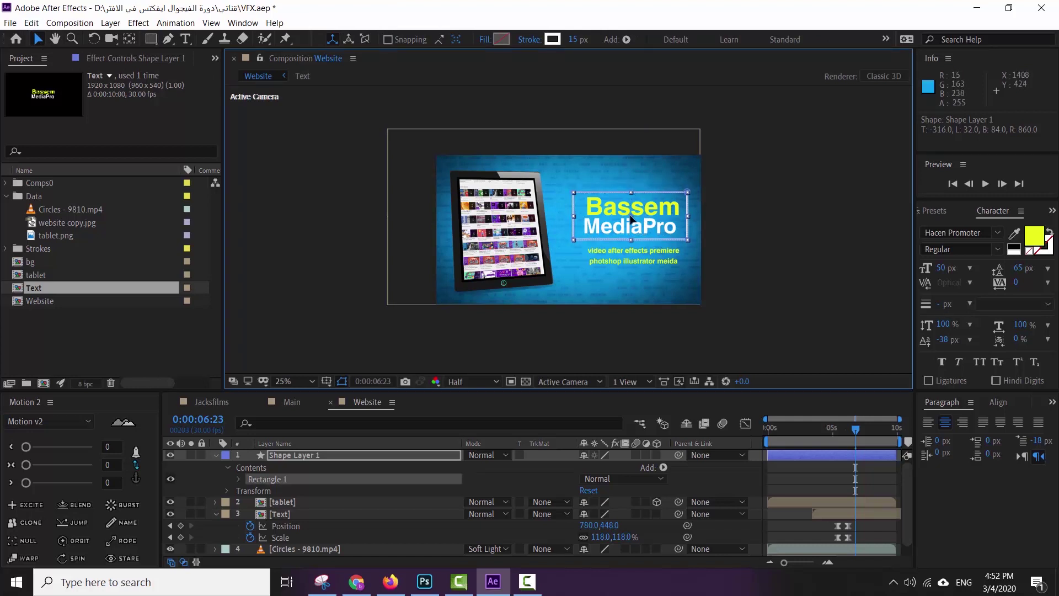
{"action": "left_click_drag", "start_coordinate": [852, 433], "coordinate": [848, 436]}
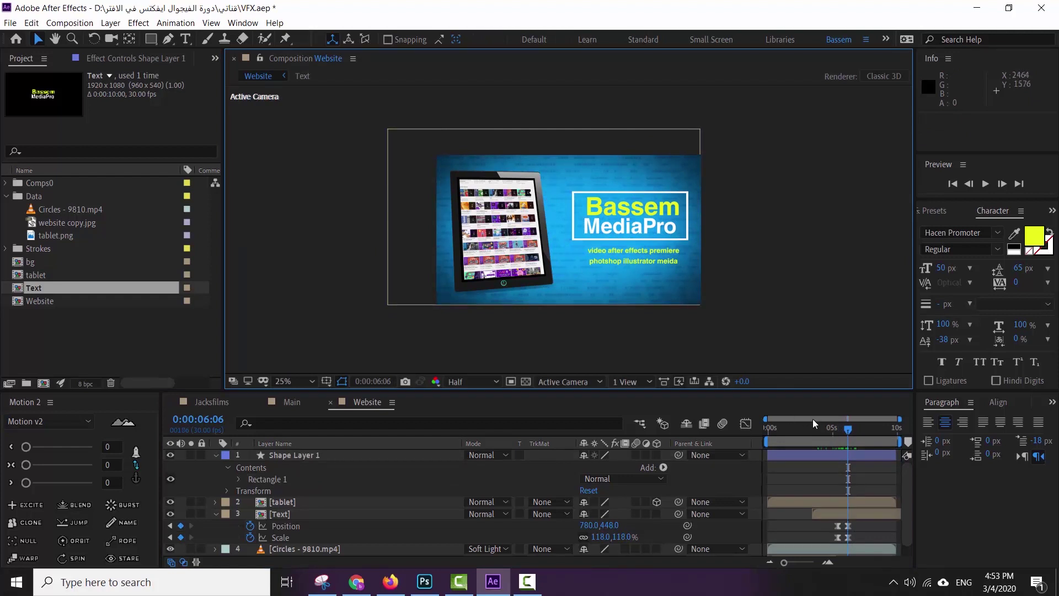
- Rename the rectangle shape layer to 'Border'
{"action": "left_click", "coordinate": [303, 459]}
{"action": "key", "text": "Return"}
{"action": "type", "text": "Border"}
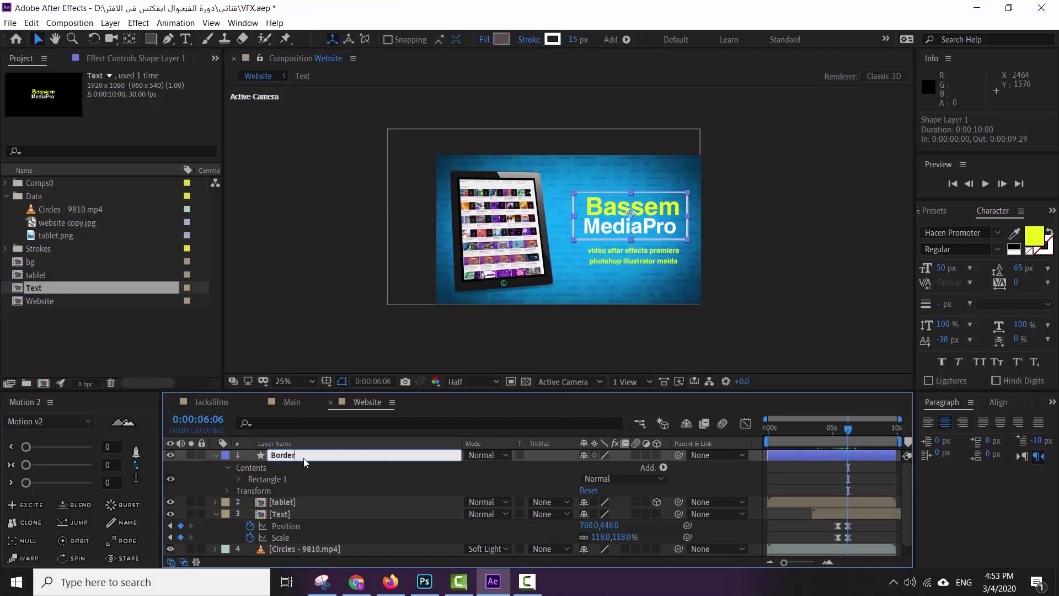
{"action": "key", "text": "Return"}
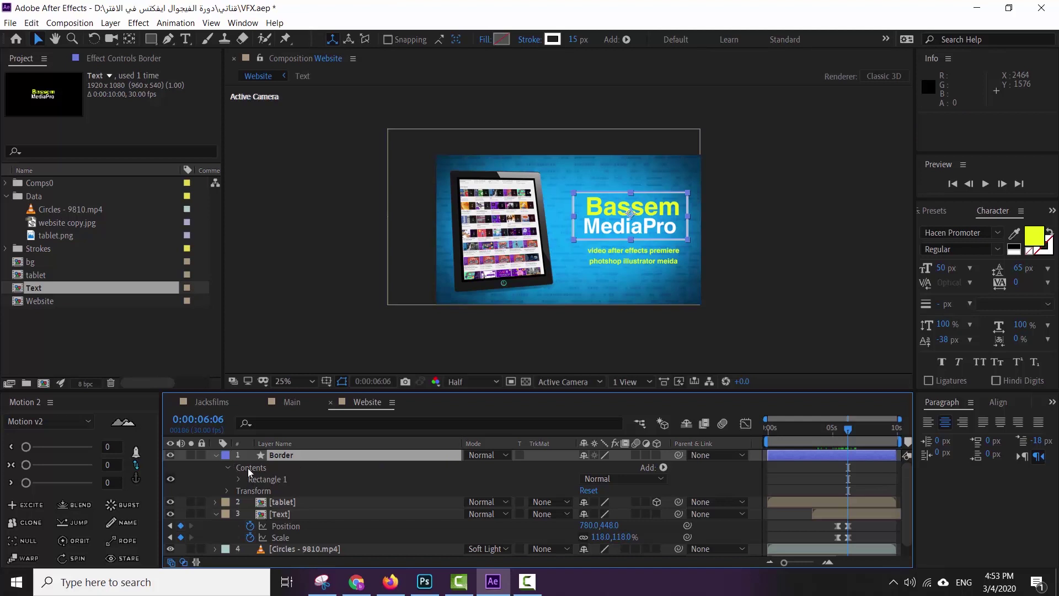
- Add a Trim Paths operator to the Border layer's Contents
{"action": "left_click", "coordinate": [296, 468]}
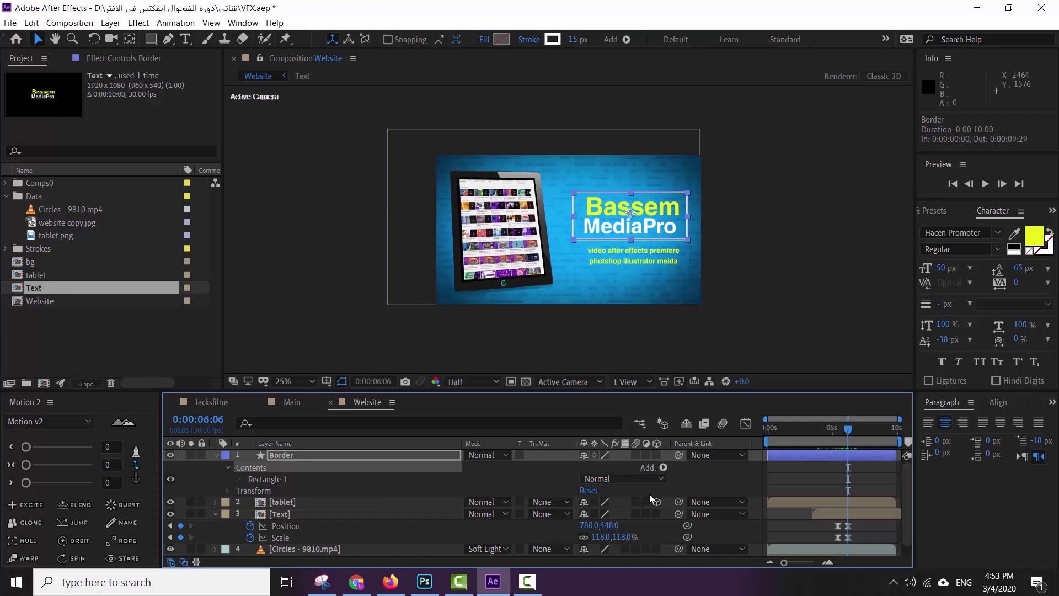
{"action": "left_click", "coordinate": [663, 467]}
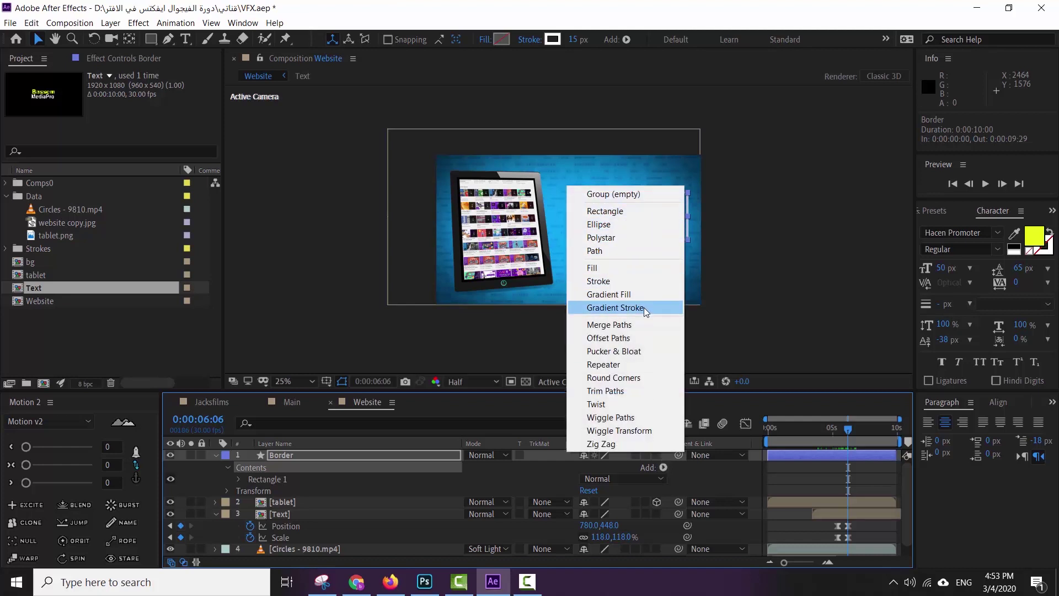
{"action": "left_click", "coordinate": [638, 392]}
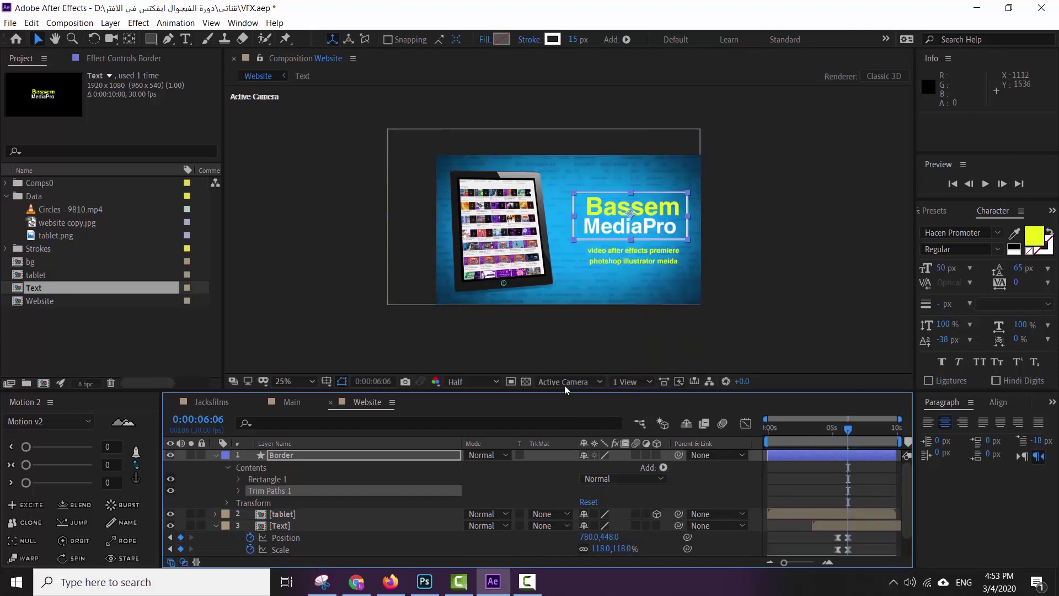
- Expand Trim Paths 1 and keyframe Start and End at 0% on 0:00:06:06
{"action": "left_click", "coordinate": [239, 491]}
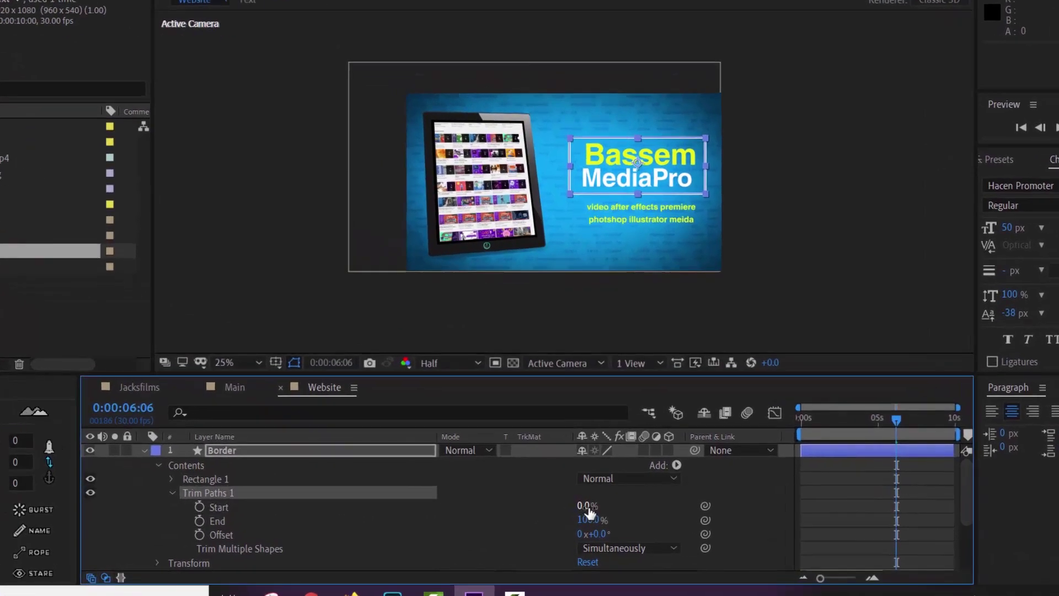
{"action": "left_click_drag", "start_coordinate": [584, 508], "coordinate": [471, 521]}
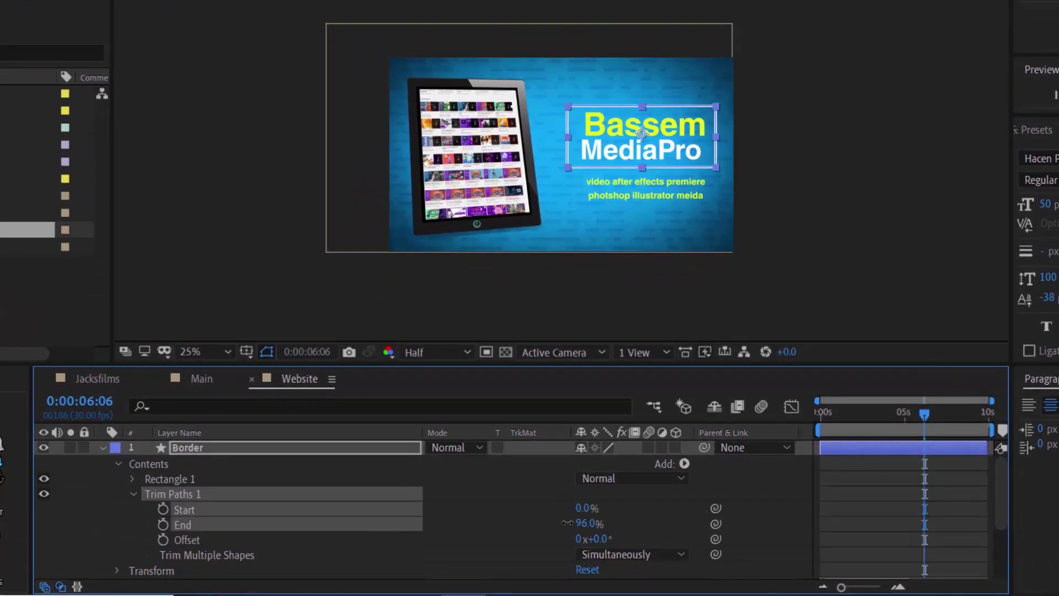
{"action": "left_click", "coordinate": [649, 520]}
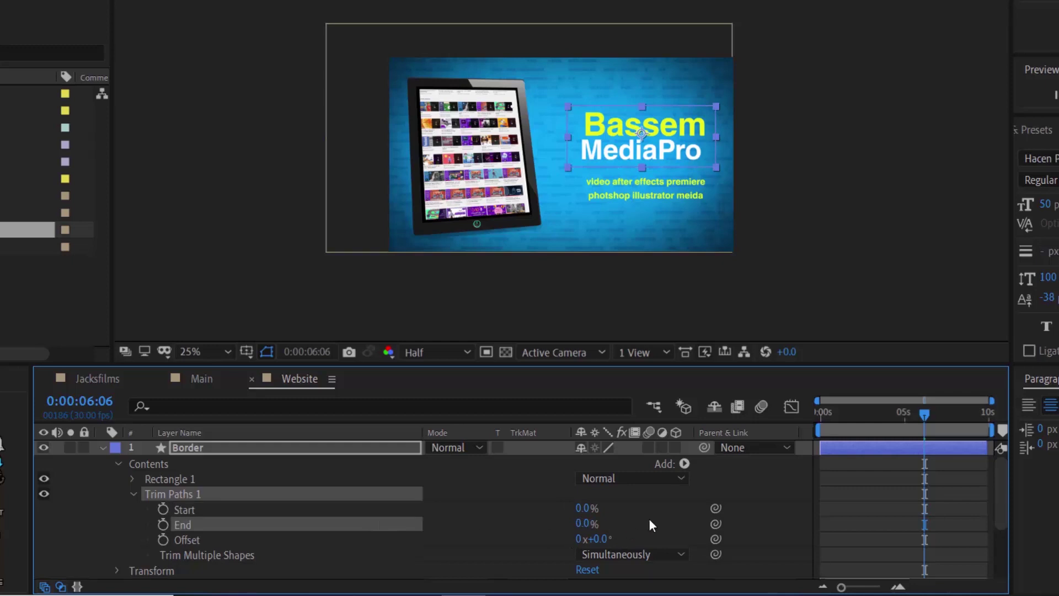
{"action": "left_click", "coordinate": [162, 508]}
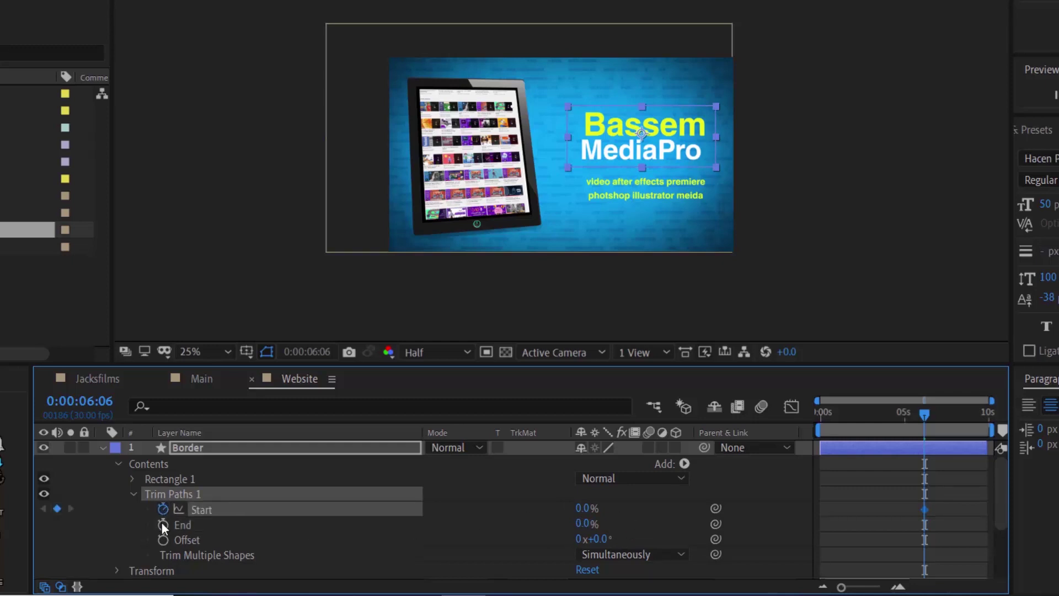
{"action": "left_click", "coordinate": [163, 525]}
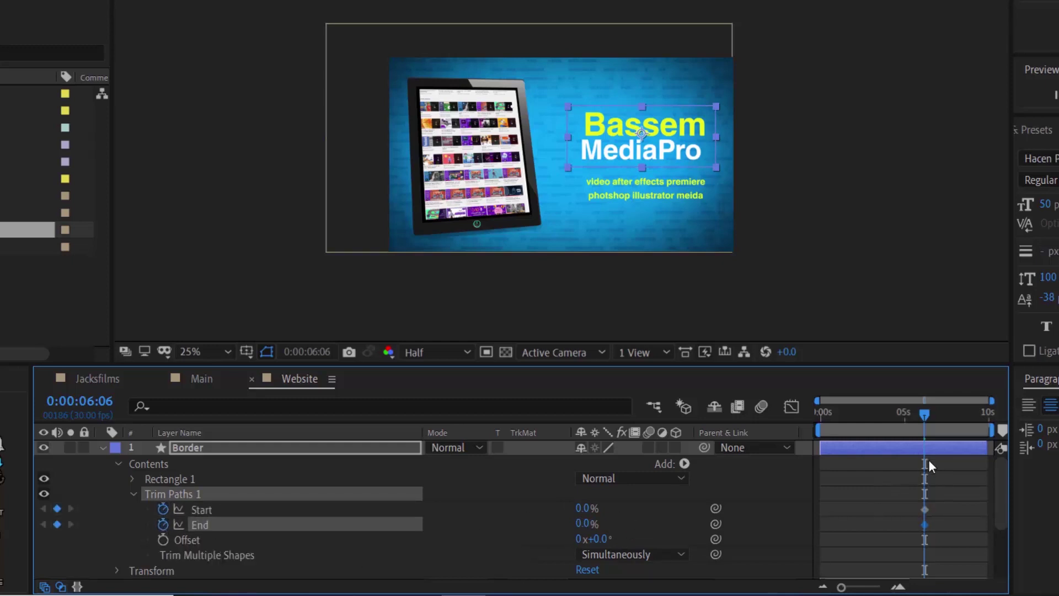
- At 0:00:07:07, set both Trim Paths Start and End to 100%
{"action": "left_click_drag", "start_coordinate": [924, 413], "coordinate": [940, 413]}
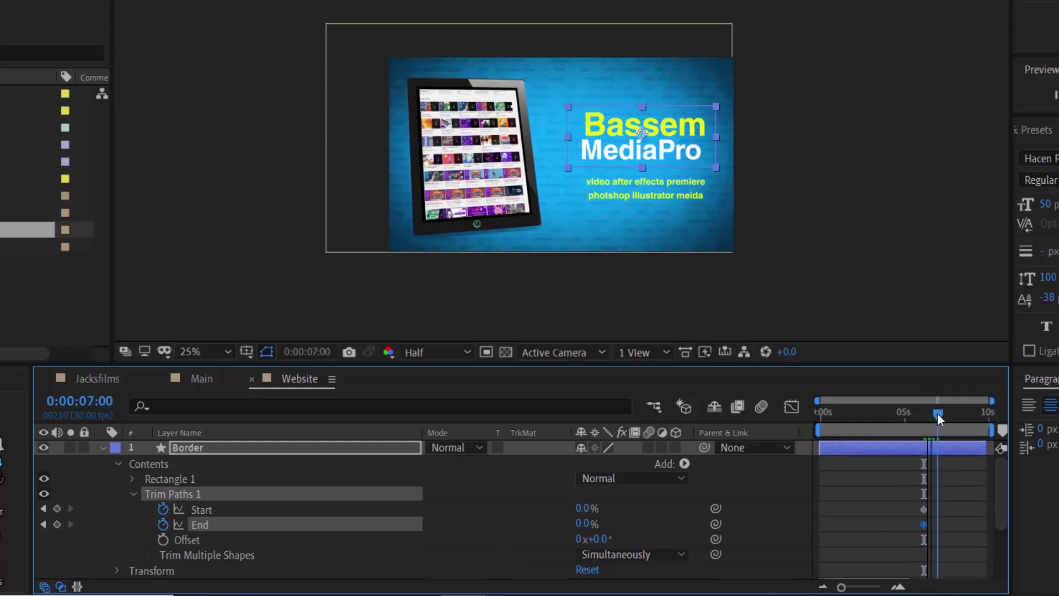
{"action": "left_click", "coordinate": [586, 508]}
{"action": "type", "text": "100"}
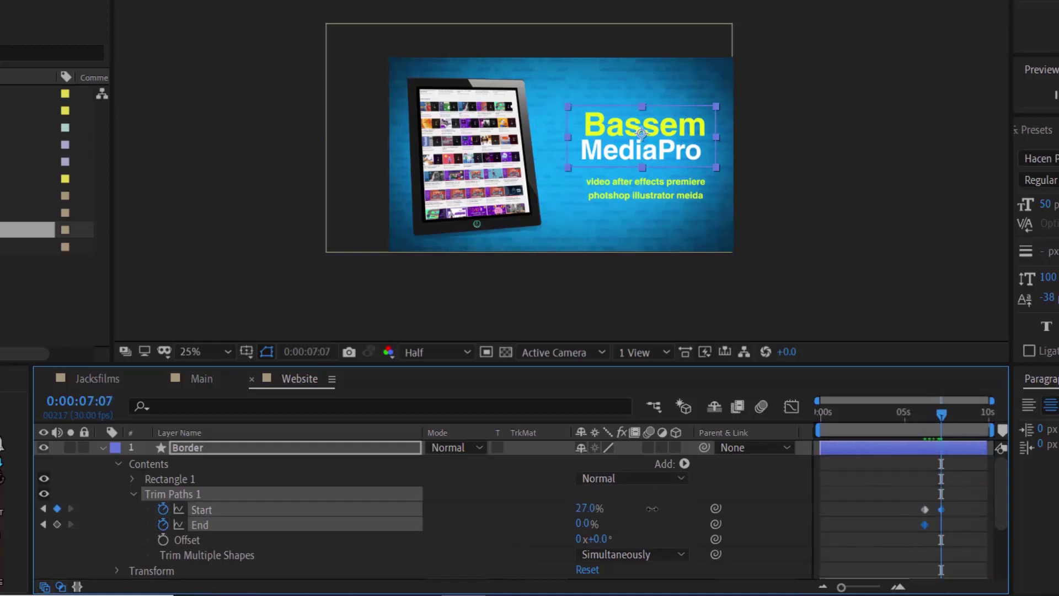
{"action": "key", "text": "Return"}
{"action": "left_click", "coordinate": [585, 524]}
{"action": "type", "text": "100"}
{"action": "key", "text": "Return"}
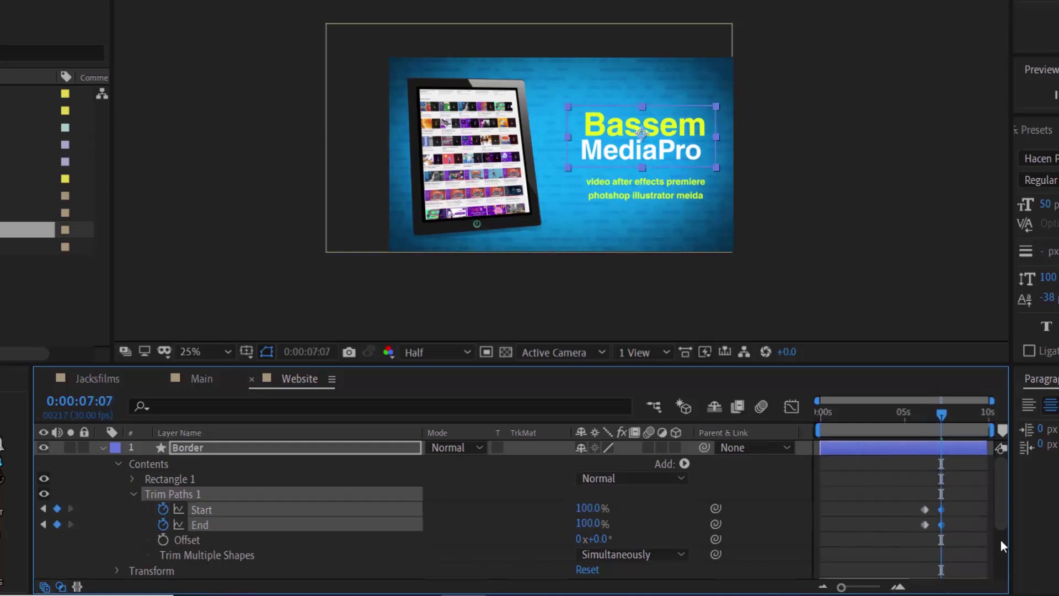
{"action": "scroll", "coordinate": [911, 515], "scroll_direction": "down", "scroll_amount": 3}
{"action": "scroll", "coordinate": [910, 524], "scroll_direction": "down", "scroll_amount": 3}
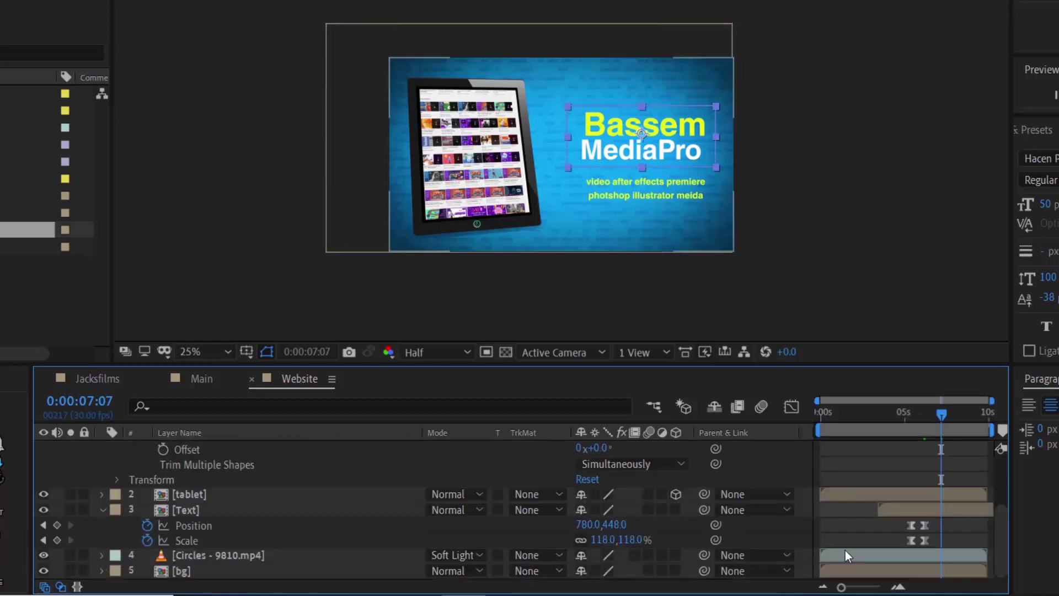
{"action": "scroll", "coordinate": [929, 489], "scroll_direction": "up", "scroll_amount": 3}
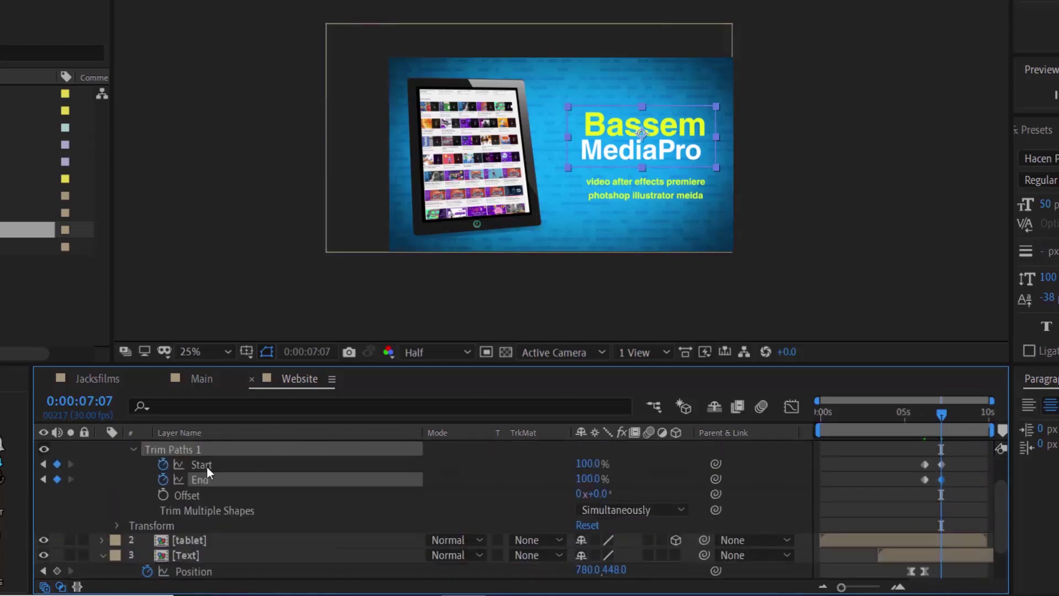
{"action": "key", "text": "j"}
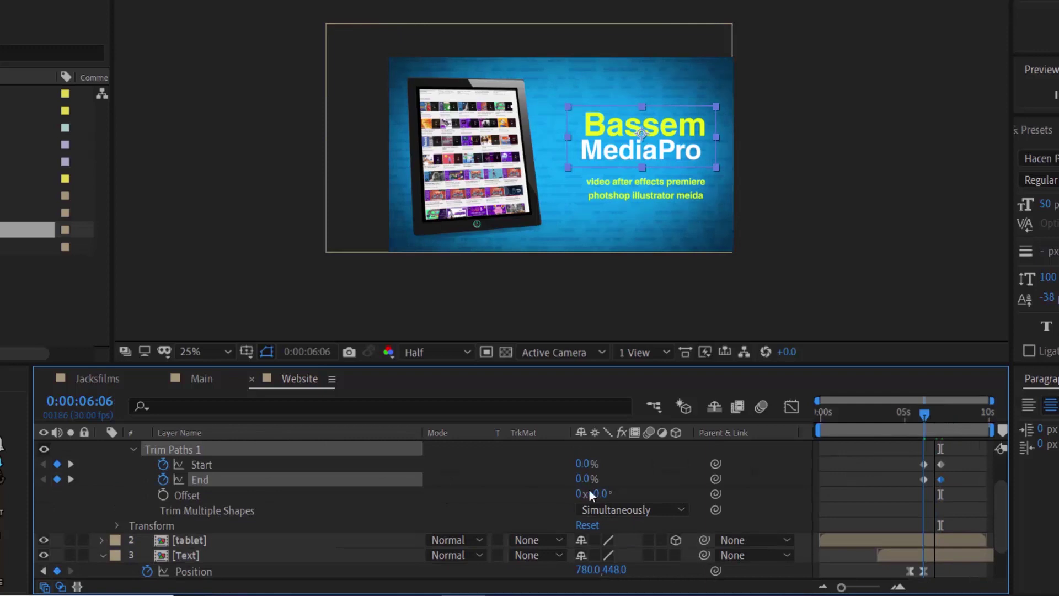
{"action": "left_click", "coordinate": [228, 555]}
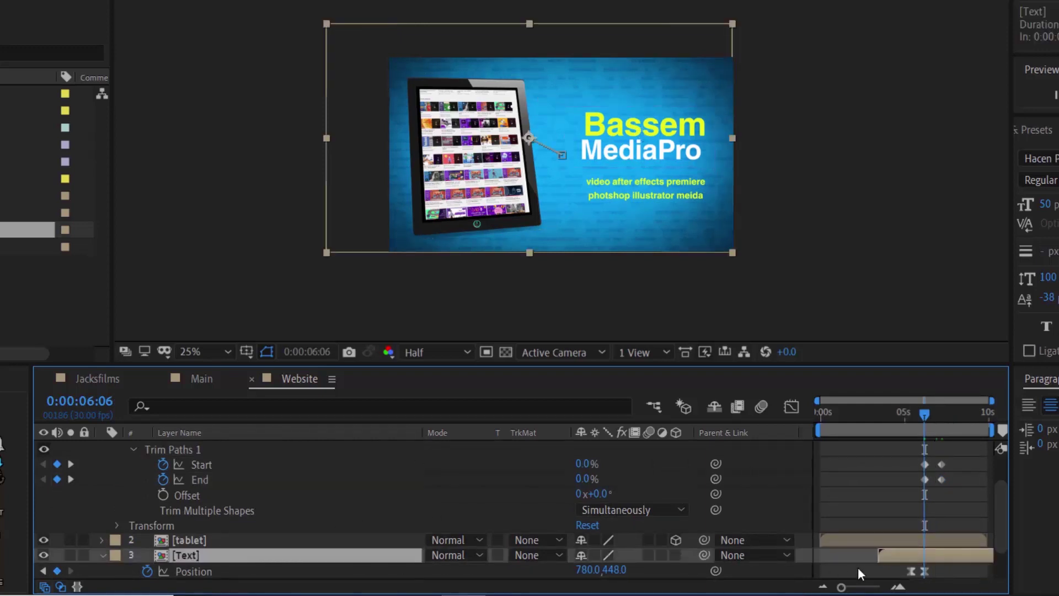
{"action": "scroll", "coordinate": [932, 541], "scroll_direction": "down", "scroll_amount": 3}
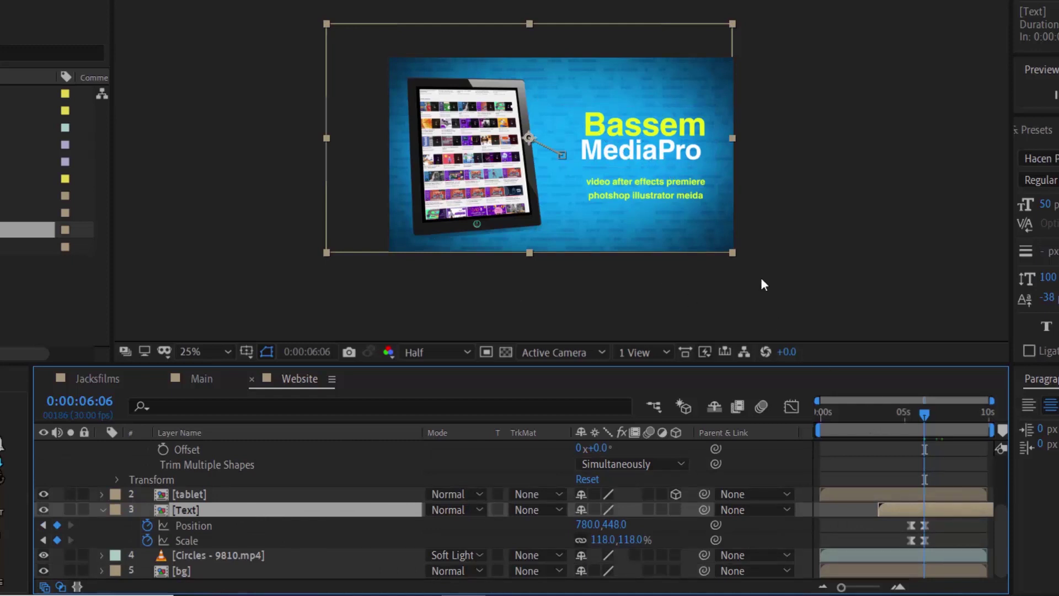
{"action": "scroll", "coordinate": [957, 483], "scroll_direction": "up", "scroll_amount": 3}
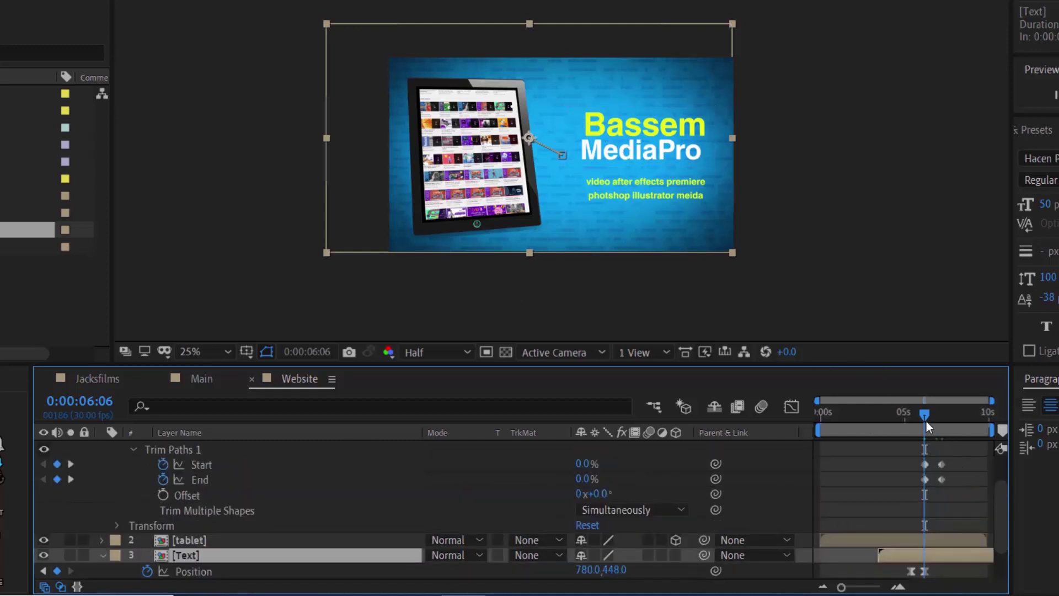
{"action": "key", "text": "space"}
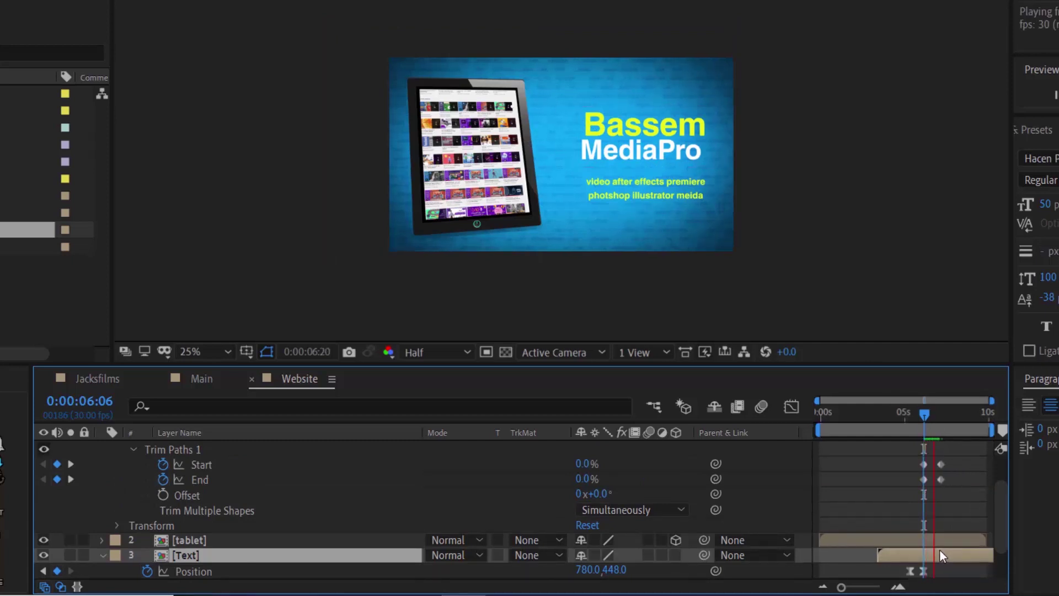
{"action": "key", "text": "space"}
{"action": "left_click_drag", "start_coordinate": [938, 412], "coordinate": [924, 413]}
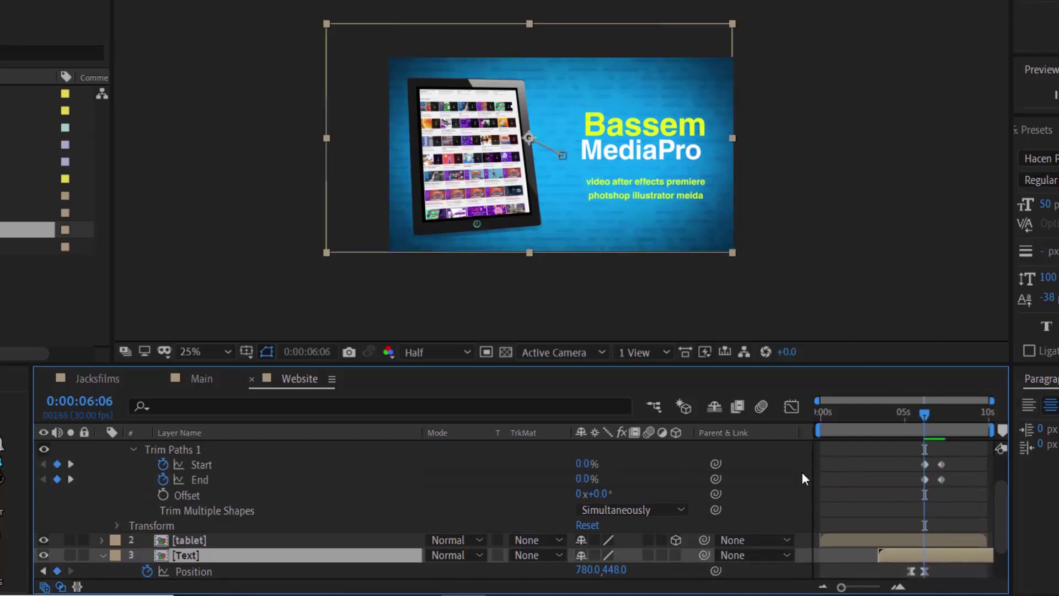
{"action": "scroll", "coordinate": [609, 472], "scroll_direction": "up", "scroll_amount": 3}
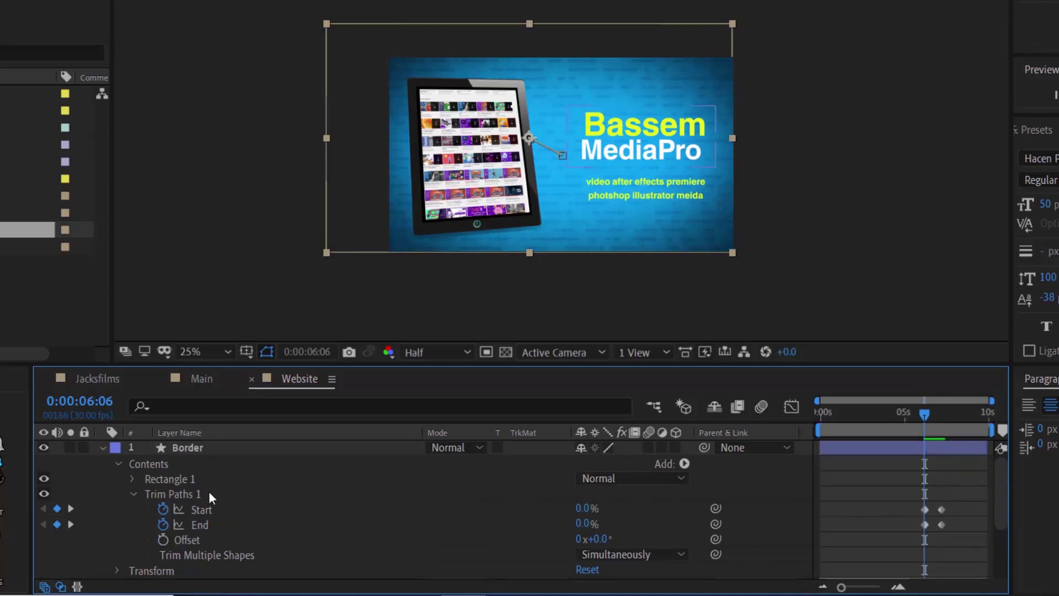
- Shift the Border's Start keyframes later than End, then scrub back to review the draw-on
{"action": "left_click_drag", "start_coordinate": [935, 418], "coordinate": [941, 418]}
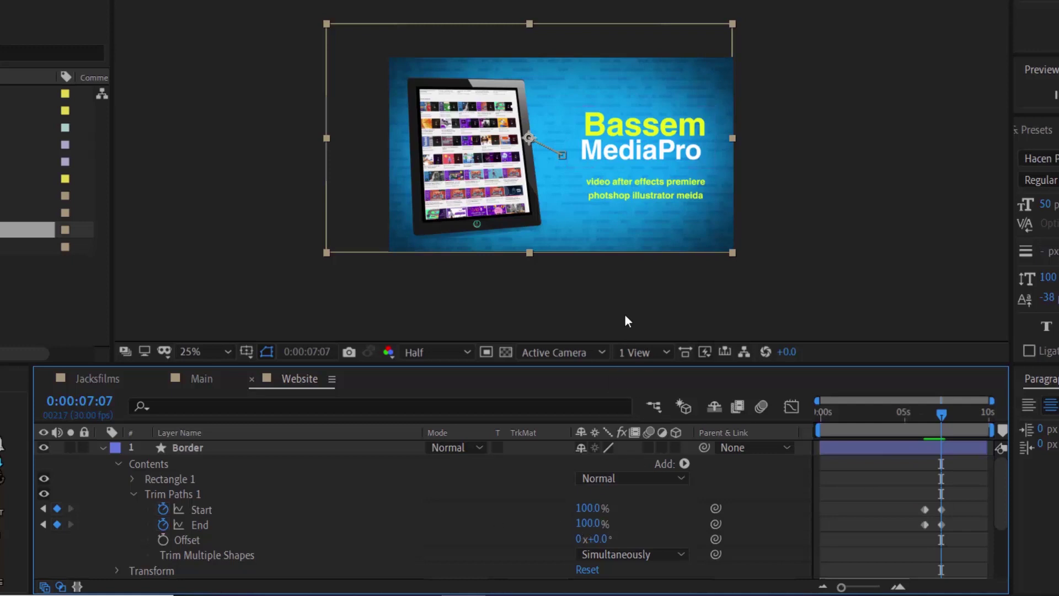
{"action": "left_click", "coordinate": [957, 503]}
{"action": "mouse_move", "coordinate": [956, 506]}
{"action": "left_mouse_down"}
{"action": "mouse_move", "coordinate": [917, 514]}
{"action": "mouse_move", "coordinate": [934, 511]}
{"action": "left_mouse_up"}
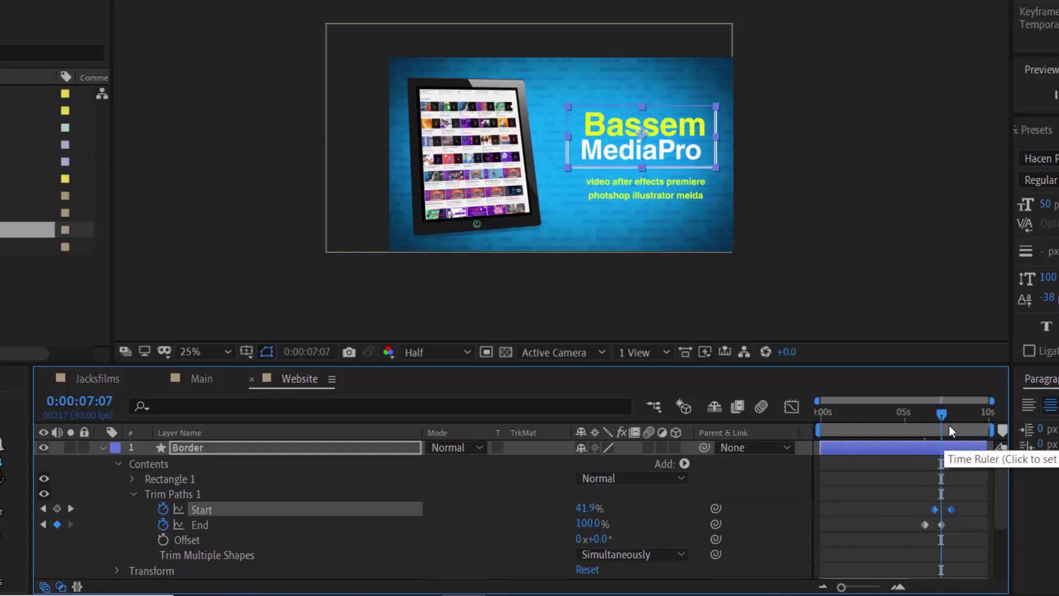
{"action": "left_click_drag", "start_coordinate": [944, 415], "coordinate": [921, 416]}
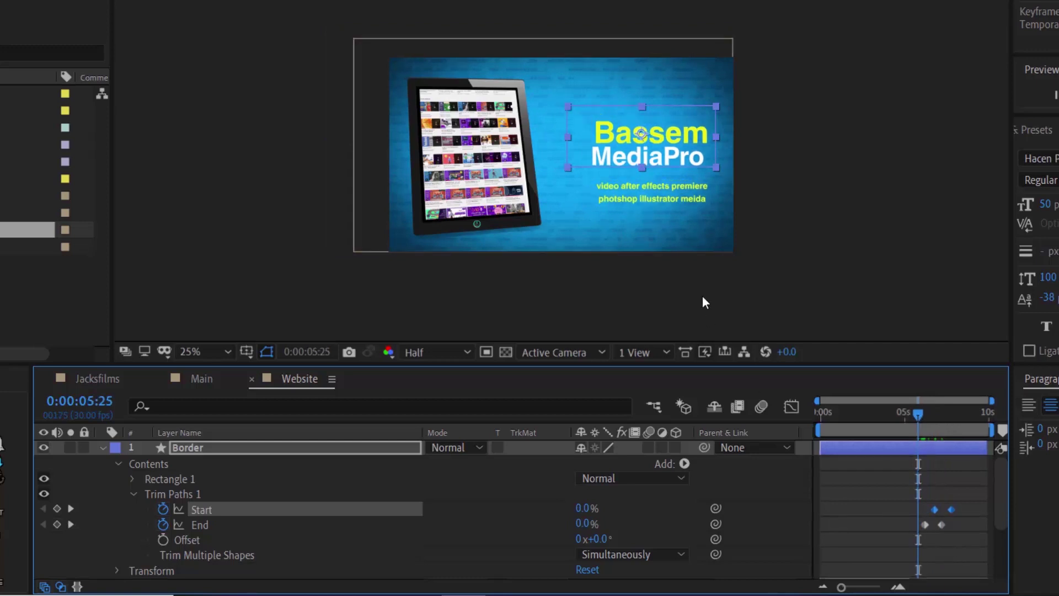
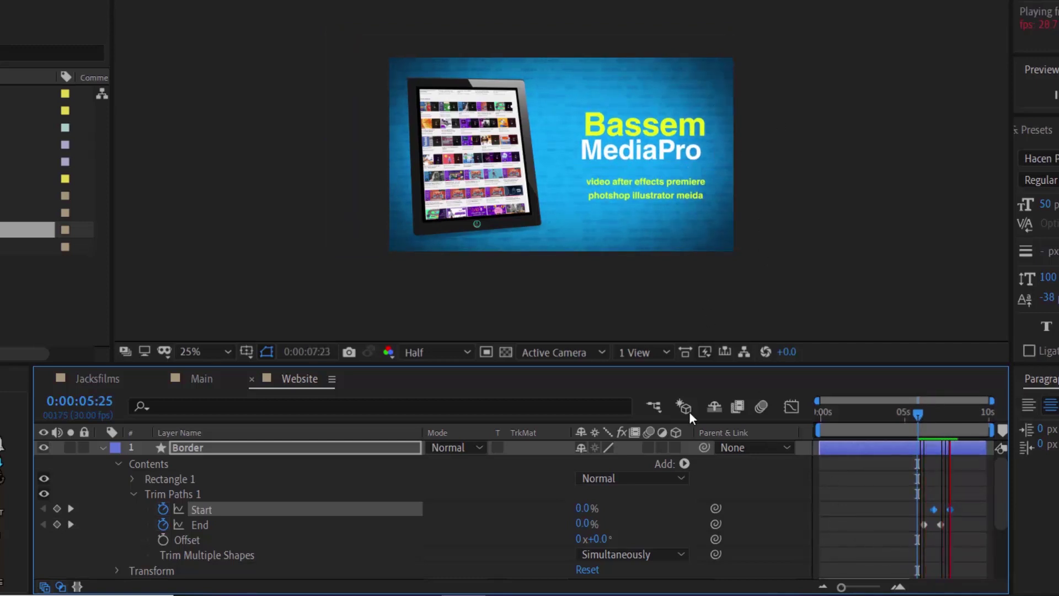
- Scrub and preview the Border draw-on with the path outline hidden
{"action": "key", "text": "space"}
{"action": "left_click_drag", "start_coordinate": [943, 422], "coordinate": [925, 429]}
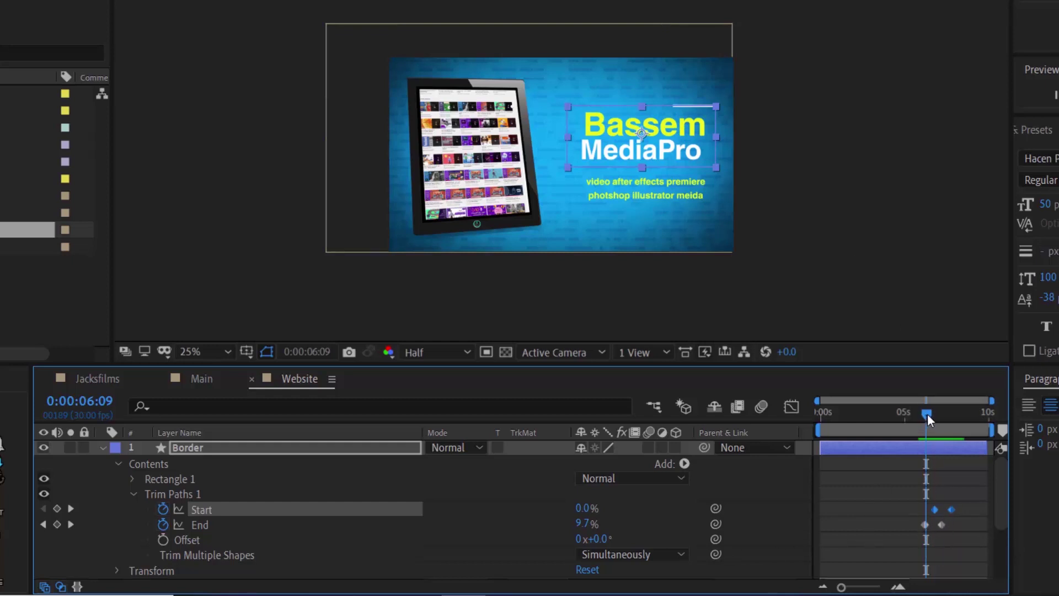
{"action": "left_click_drag", "start_coordinate": [927, 414], "coordinate": [933, 414]}
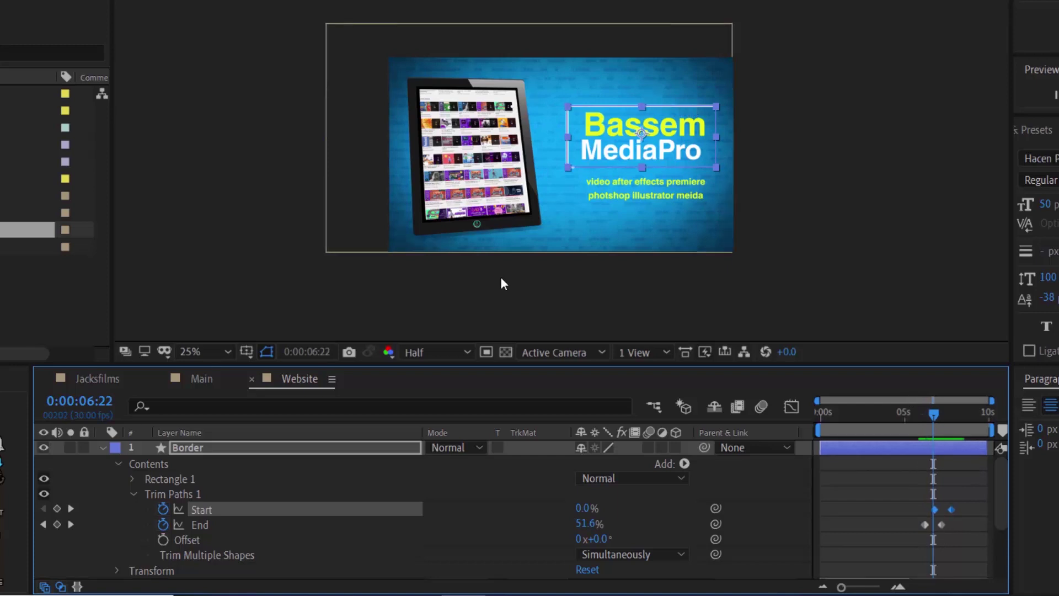
{"action": "left_click", "coordinate": [267, 351]}
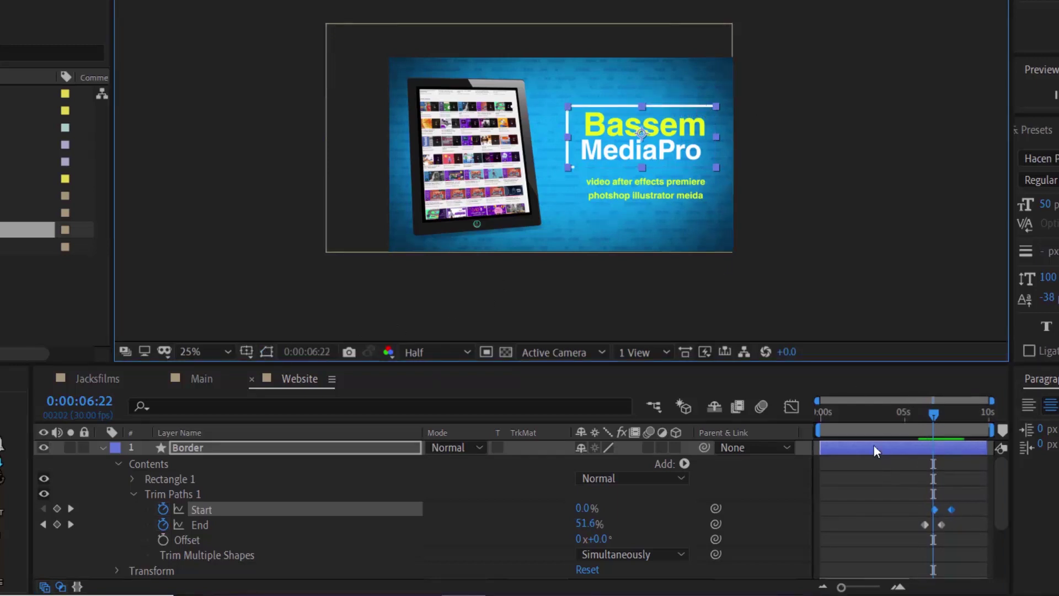
{"action": "left_click", "coordinate": [266, 521]}
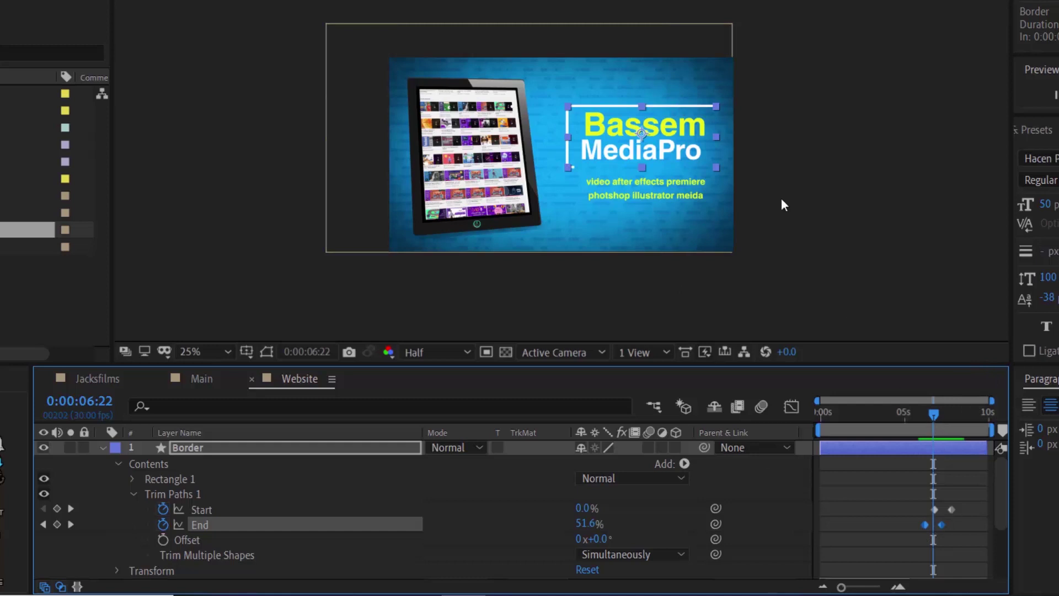
{"action": "left_click", "coordinate": [938, 412]}
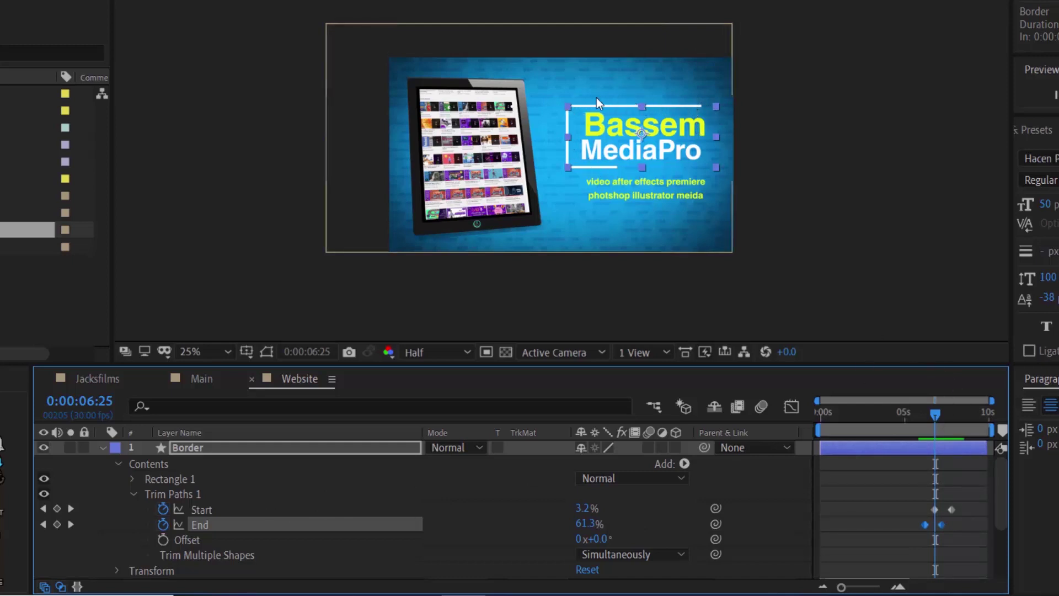
{"action": "left_click_drag", "start_coordinate": [941, 414], "coordinate": [933, 415]}
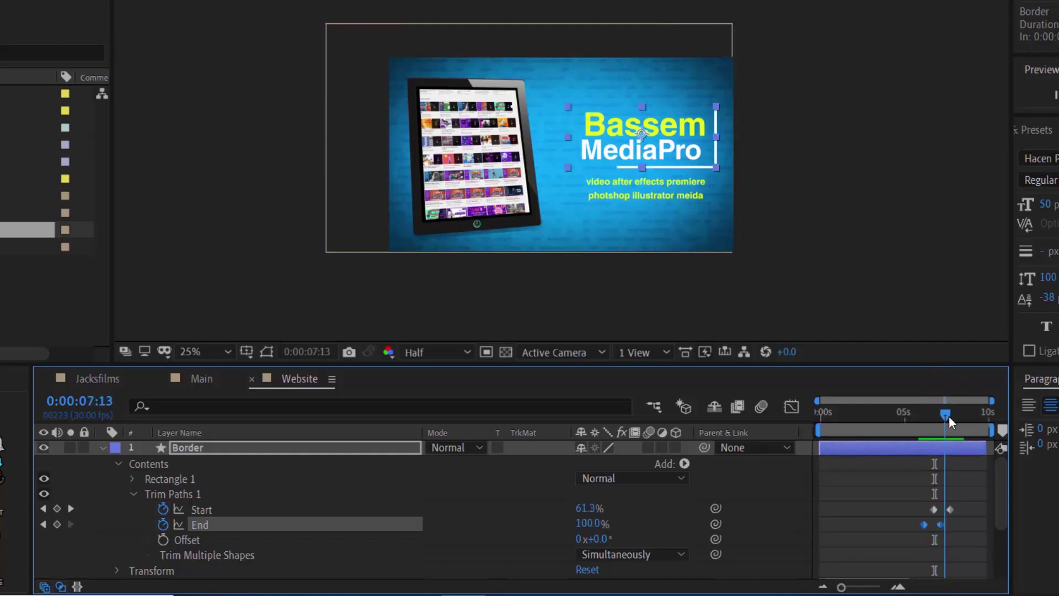
{"action": "left_click", "coordinate": [911, 415]}
{"action": "key", "text": "space"}
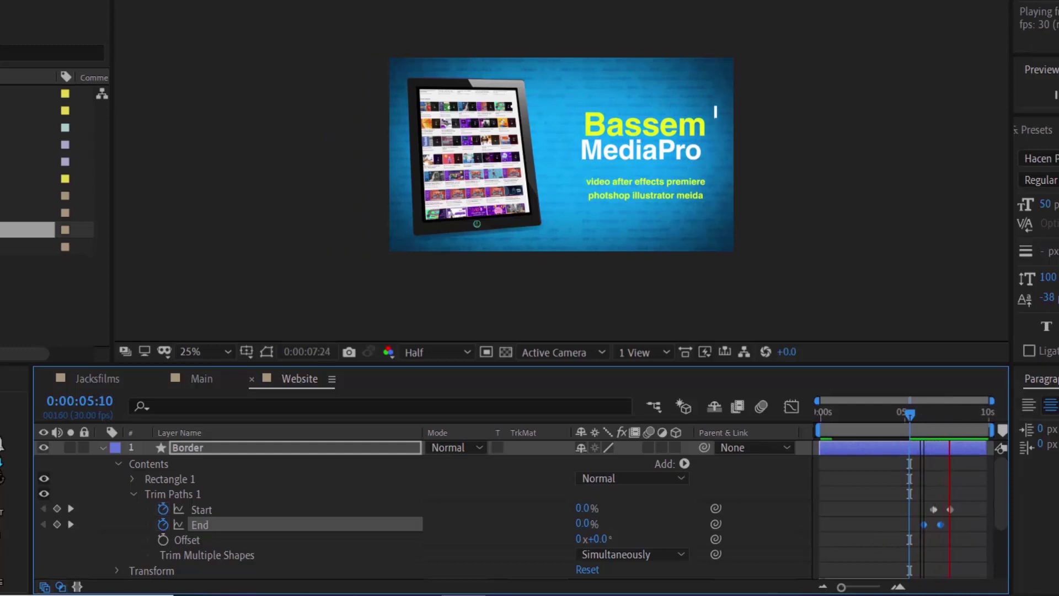
{"action": "key", "text": "space"}
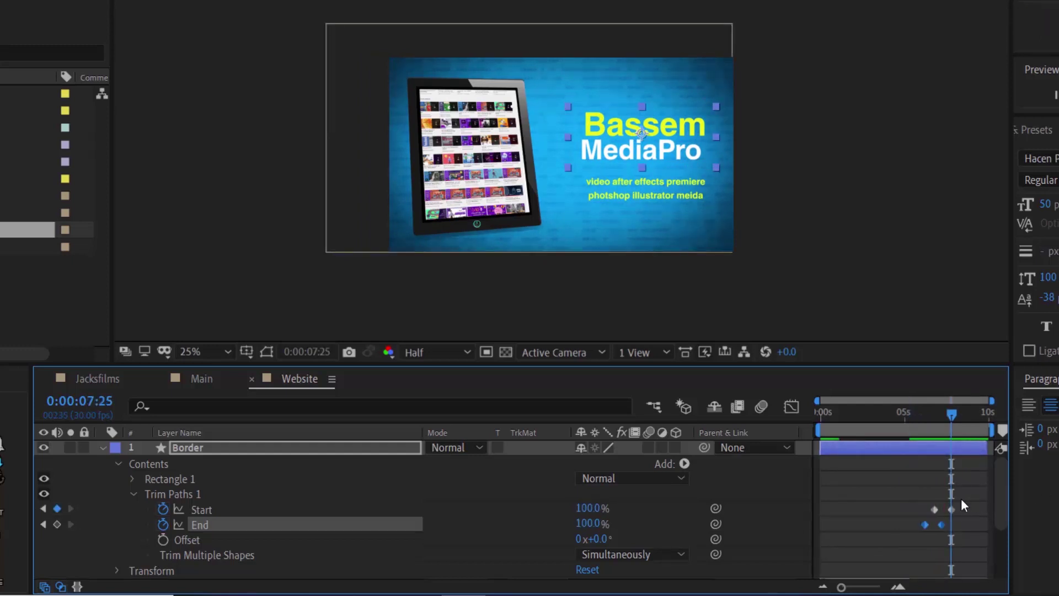
- Shift the Border's Trim Start keyframes a few frames later than End's
{"action": "left_click_drag", "start_coordinate": [960, 498], "coordinate": [929, 515]}
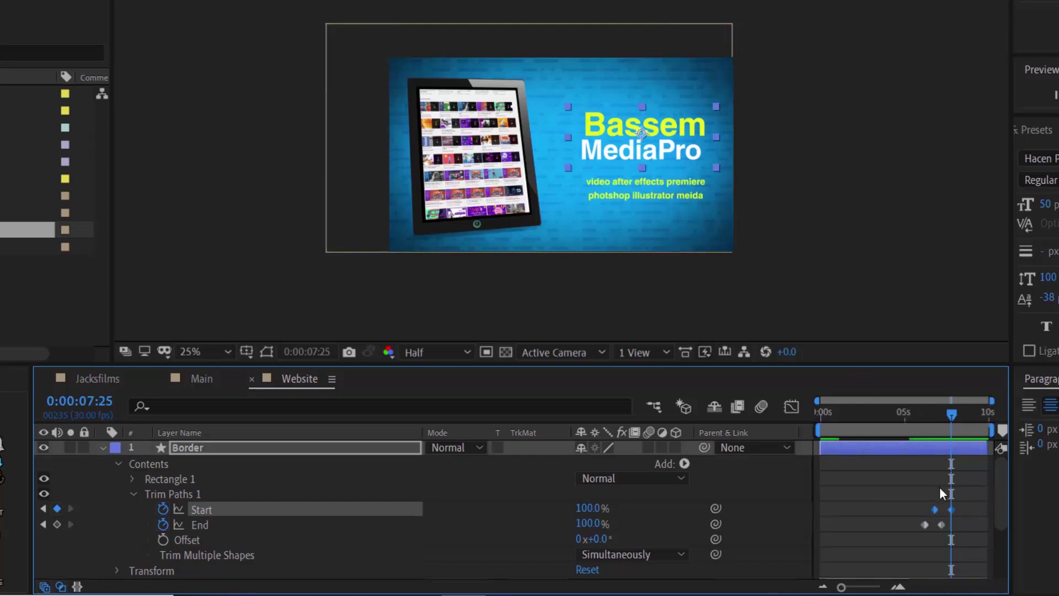
{"action": "left_click_drag", "start_coordinate": [934, 508], "coordinate": [942, 509]}
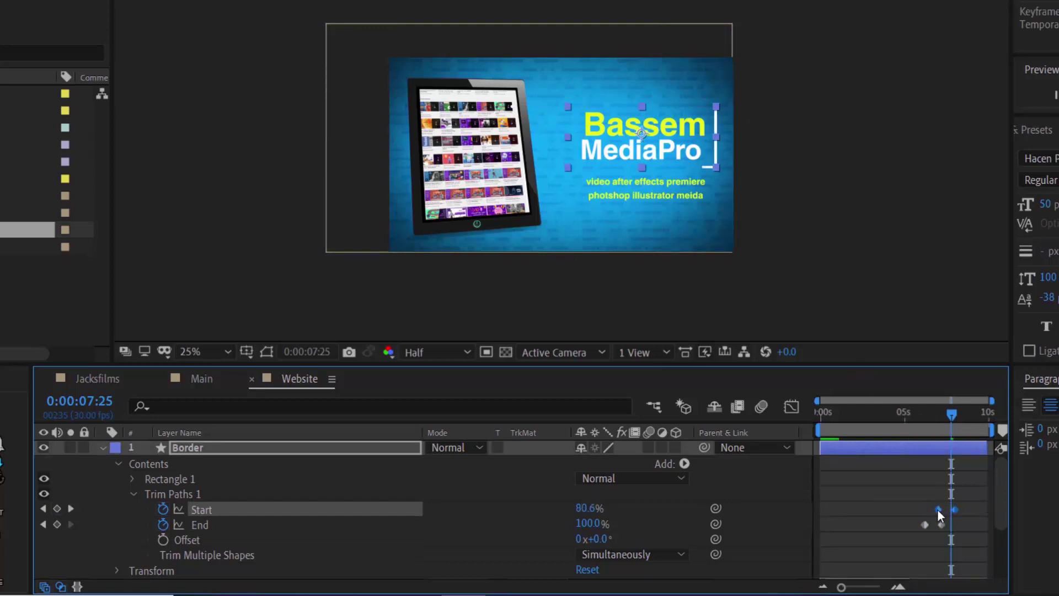
{"action": "left_click_drag", "start_coordinate": [951, 413], "coordinate": [942, 413]}
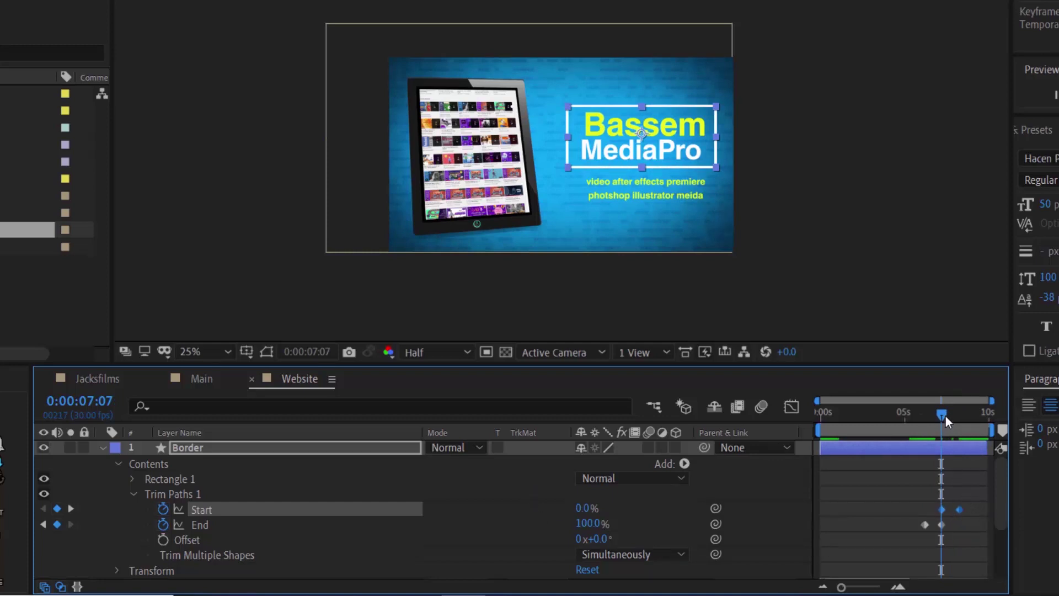
- Apply Easy Ease Out to all Border trim keyframes and preview the draw-on
{"action": "left_click_drag", "start_coordinate": [977, 489], "coordinate": [922, 536]}
{"action": "right_click", "coordinate": [926, 524]}
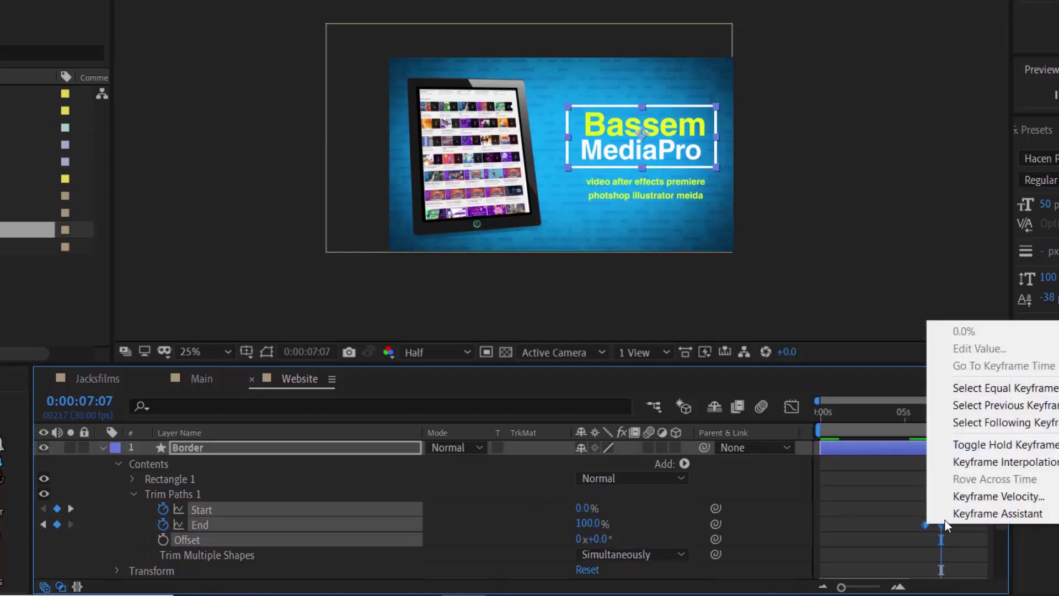
{"action": "mouse_move", "coordinate": [945, 513]}
{"action": "left_click", "coordinate": [723, 444]}
{"action": "left_click_drag", "start_coordinate": [941, 413], "coordinate": [912, 413]}
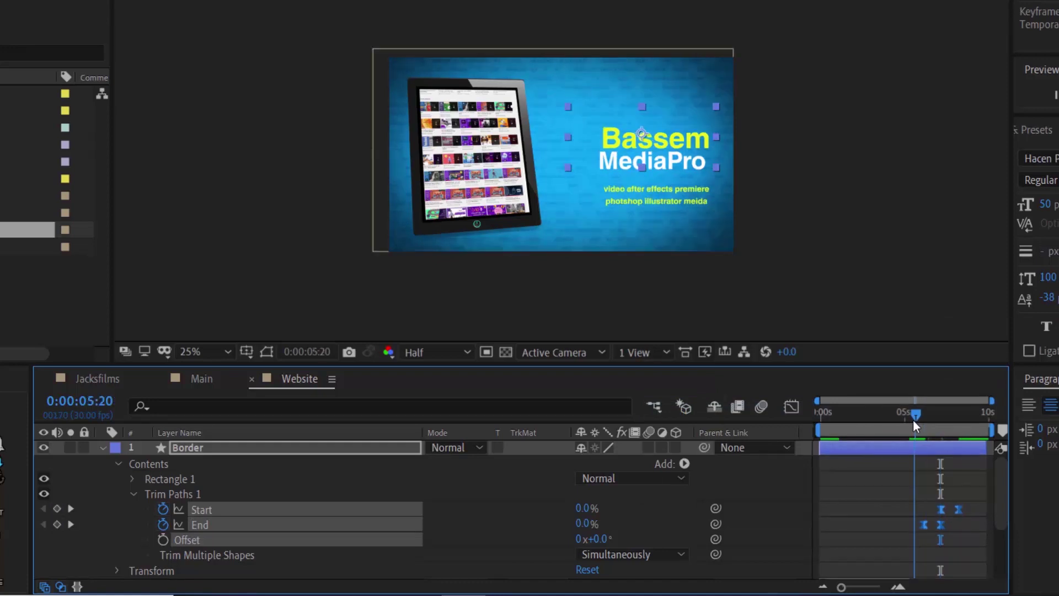
{"action": "key", "text": "space"}
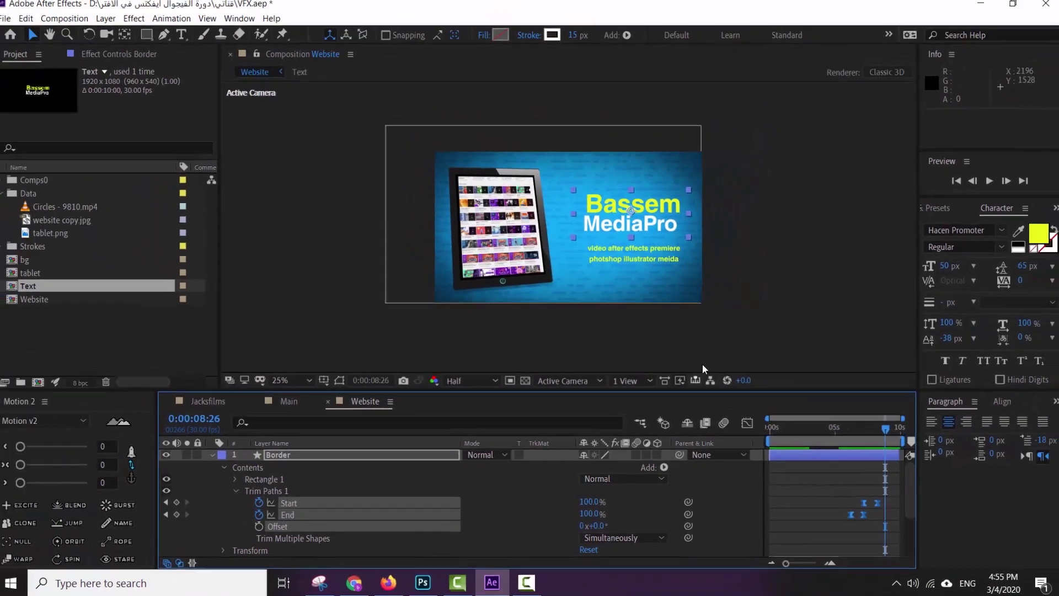
{"action": "key", "text": "space"}
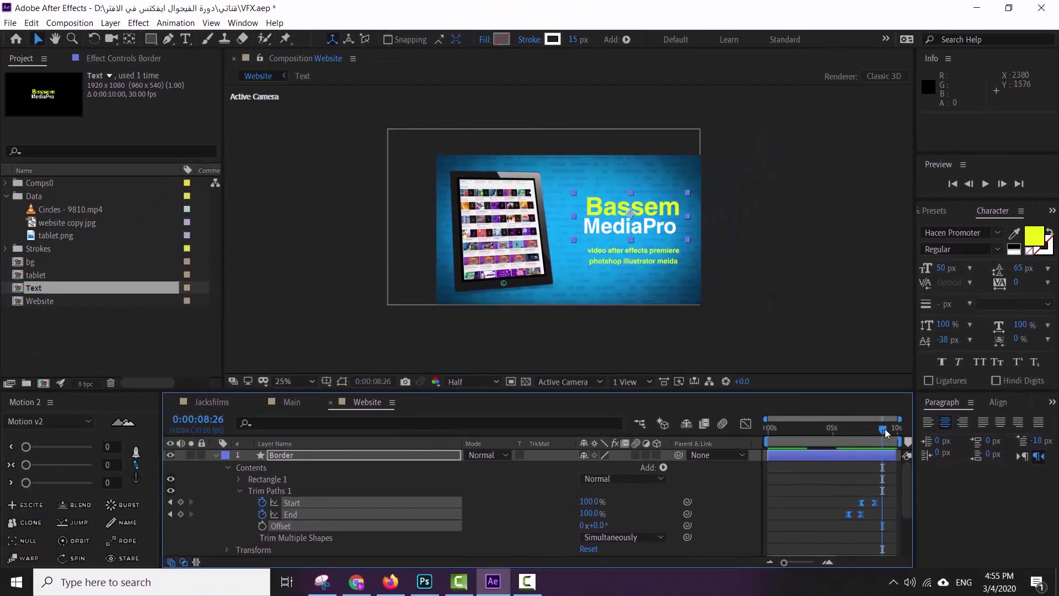
- Collapse the Border layer's properties and save the VFX.aep project
{"action": "mouse_move", "coordinate": [884, 428]}
{"action": "left_mouse_down"}
{"action": "mouse_move", "coordinate": [843, 436]}
{"action": "mouse_move", "coordinate": [872, 439]}
{"action": "left_mouse_up"}
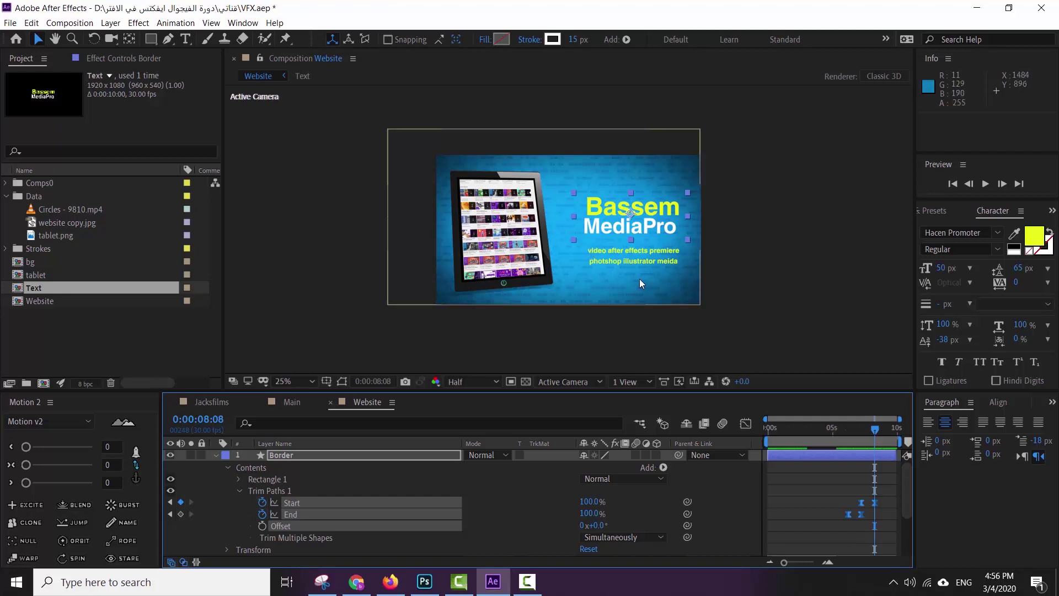
{"action": "left_click", "coordinate": [216, 455]}
{"action": "key", "text": "ctrl+s"}
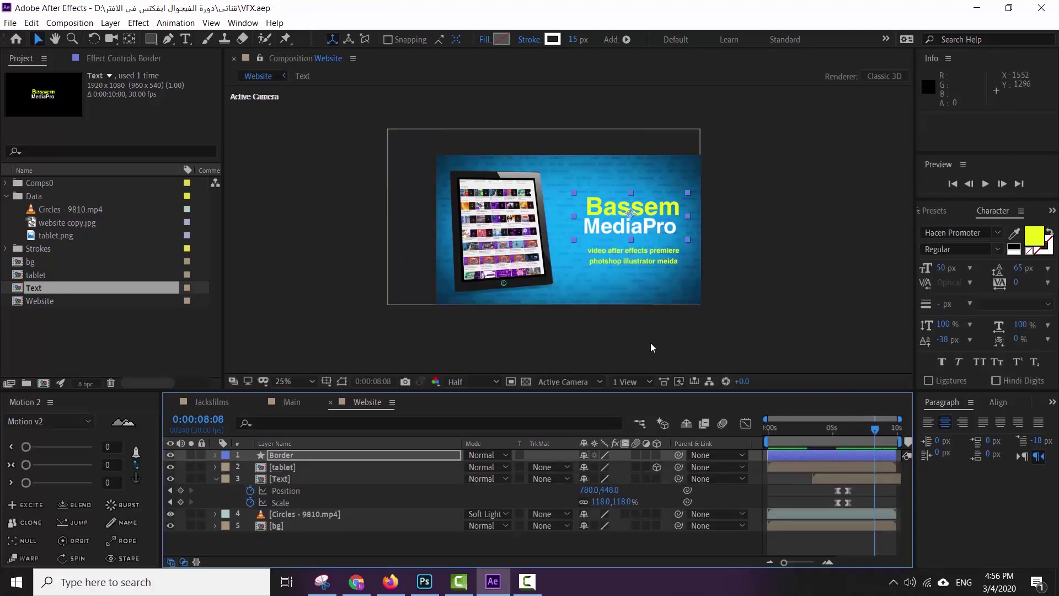
{"action": "left_click", "coordinate": [650, 343]}
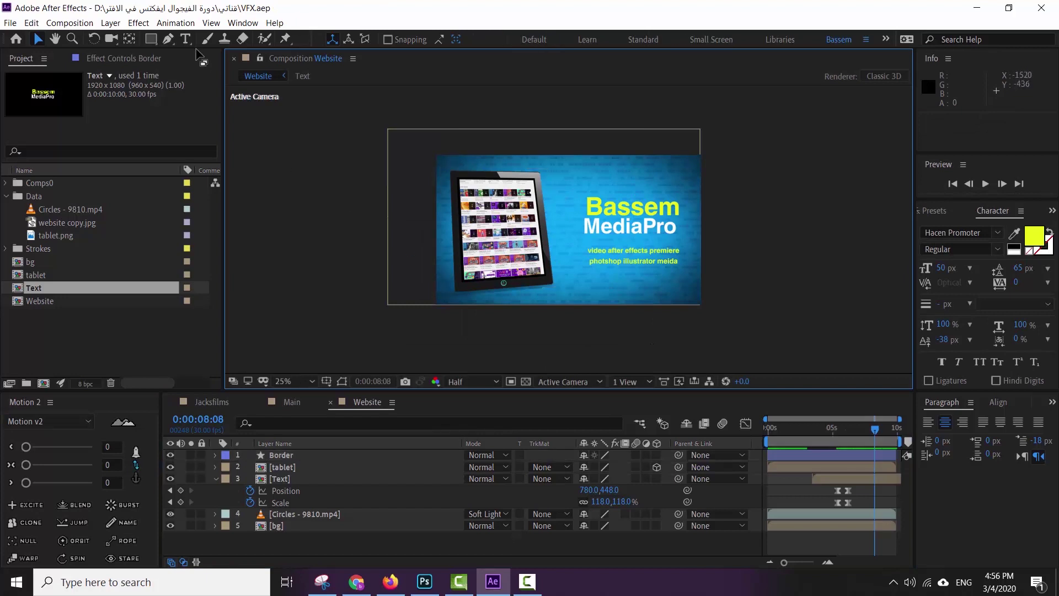
- Draw a straight underline beneath the subtitle with the Pen tool
{"action": "left_click", "coordinate": [165, 43]}
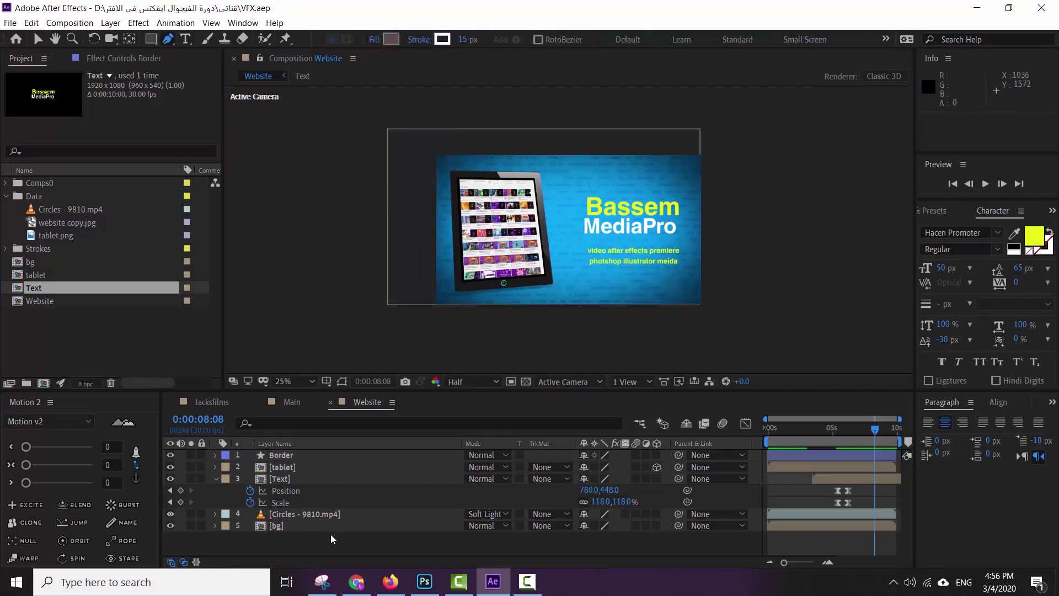
{"action": "left_click", "coordinate": [682, 276]}
{"action": "left_click", "coordinate": [585, 270]}
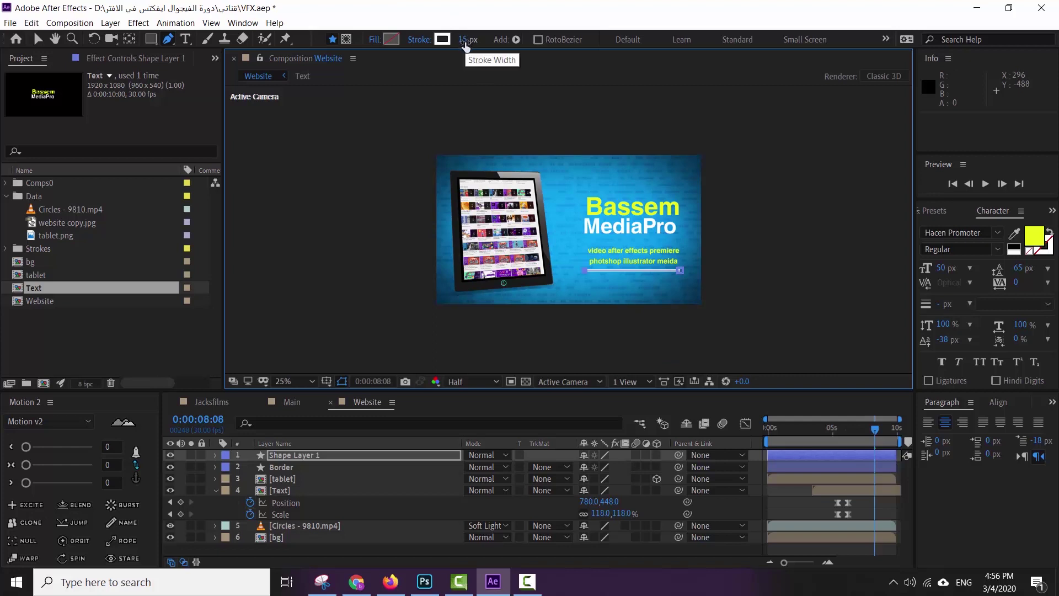
{"action": "left_click", "coordinate": [968, 305]}
{"action": "left_click", "coordinate": [936, 304]}
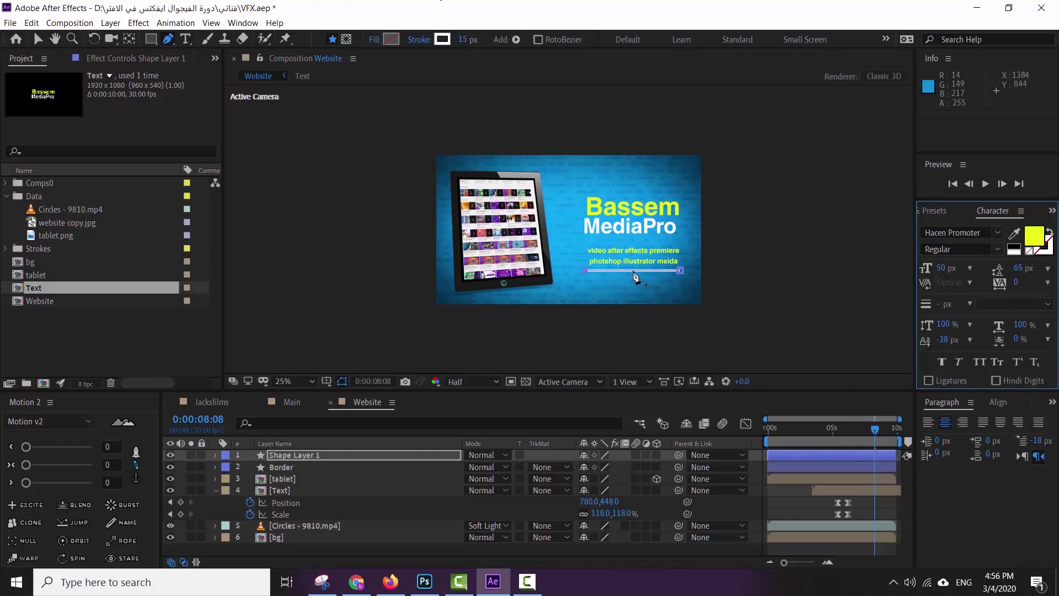
- Reveal the Border's keyframes with U and set the time to 8:08
{"action": "left_click_drag", "start_coordinate": [874, 429], "coordinate": [858, 429]}
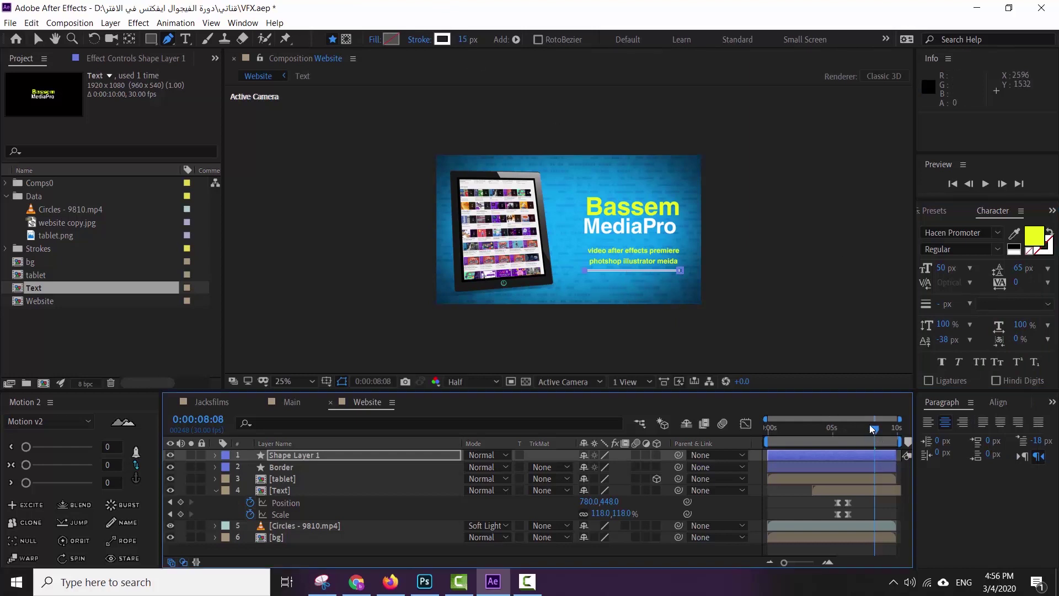
{"action": "left_click", "coordinate": [322, 466]}
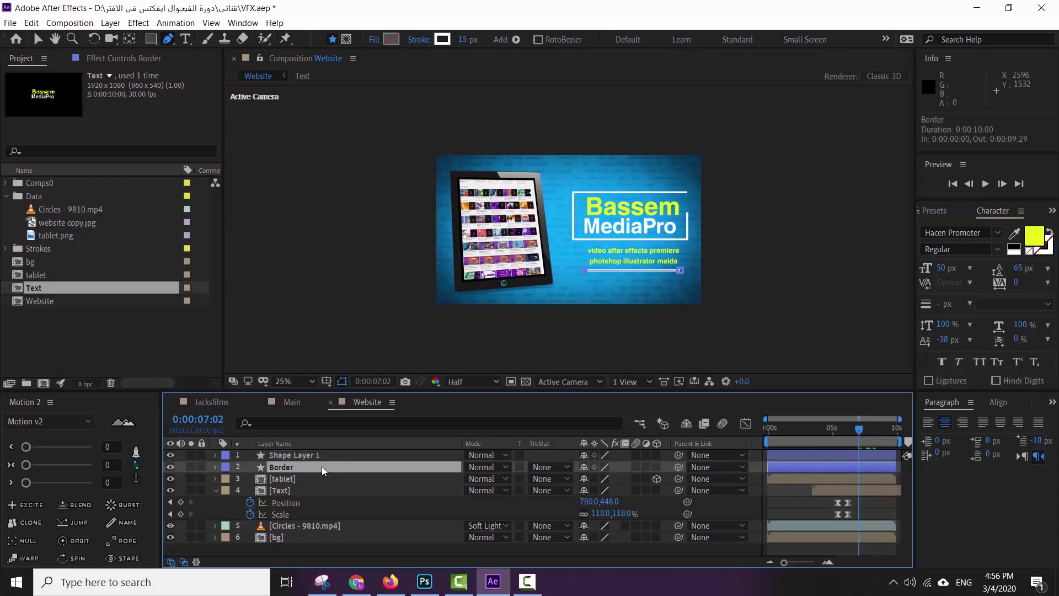
{"action": "key", "text": "u"}
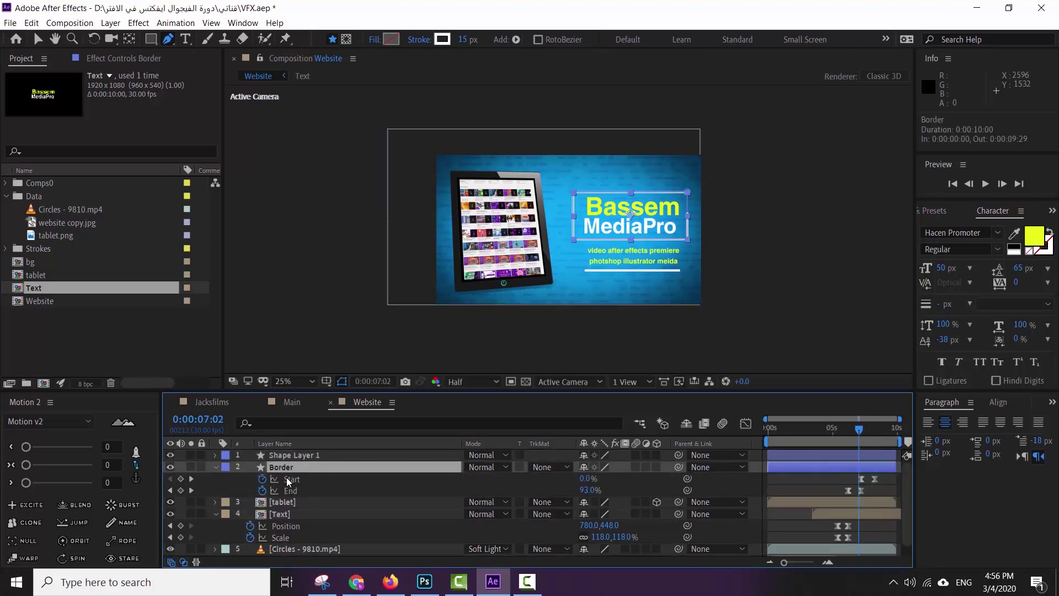
{"action": "left_click_drag", "start_coordinate": [867, 431], "coordinate": [874, 433]}
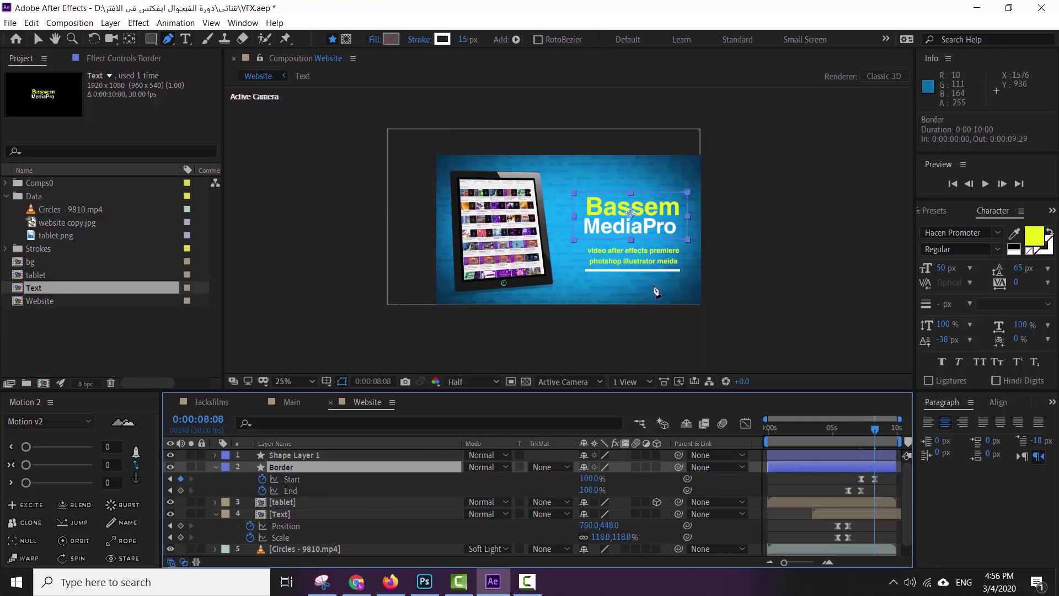
- Rename the new shape layer to 'line'
{"action": "left_click", "coordinate": [305, 456]}
{"action": "key", "text": "Return"}
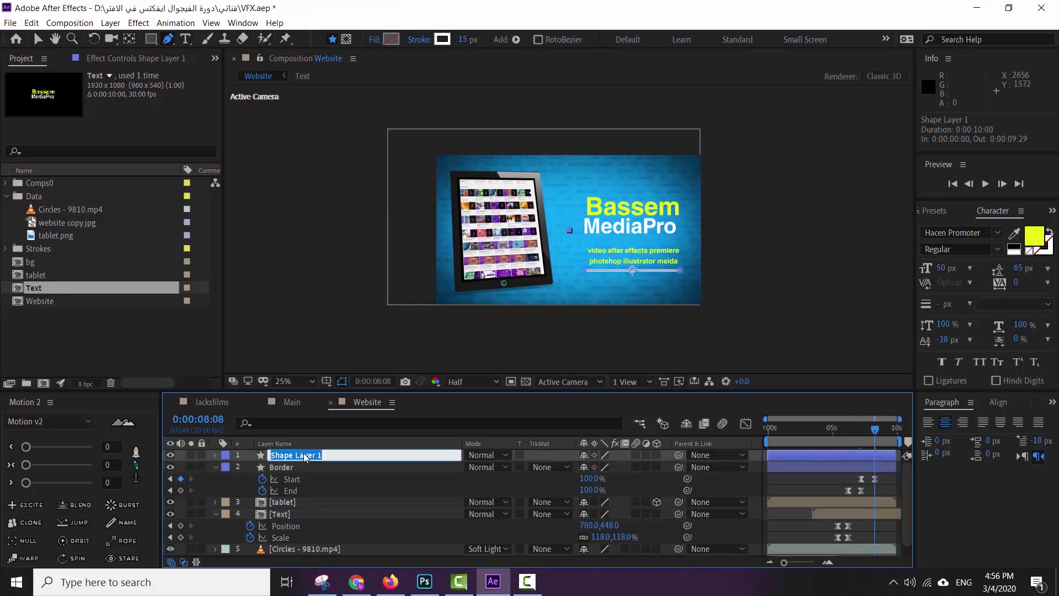
{"action": "type", "text": "line"}
{"action": "key", "text": "Return"}
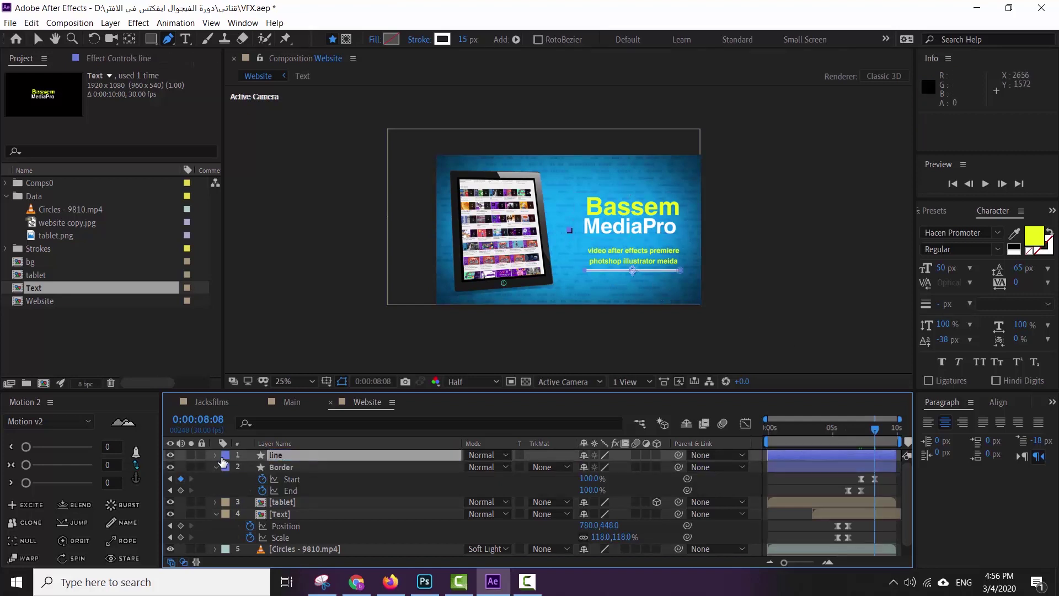
- Add Trim Paths to line with End at 0% and keyframe Start and End
{"action": "left_click", "coordinate": [215, 455]}
{"action": "left_click", "coordinate": [663, 467]}
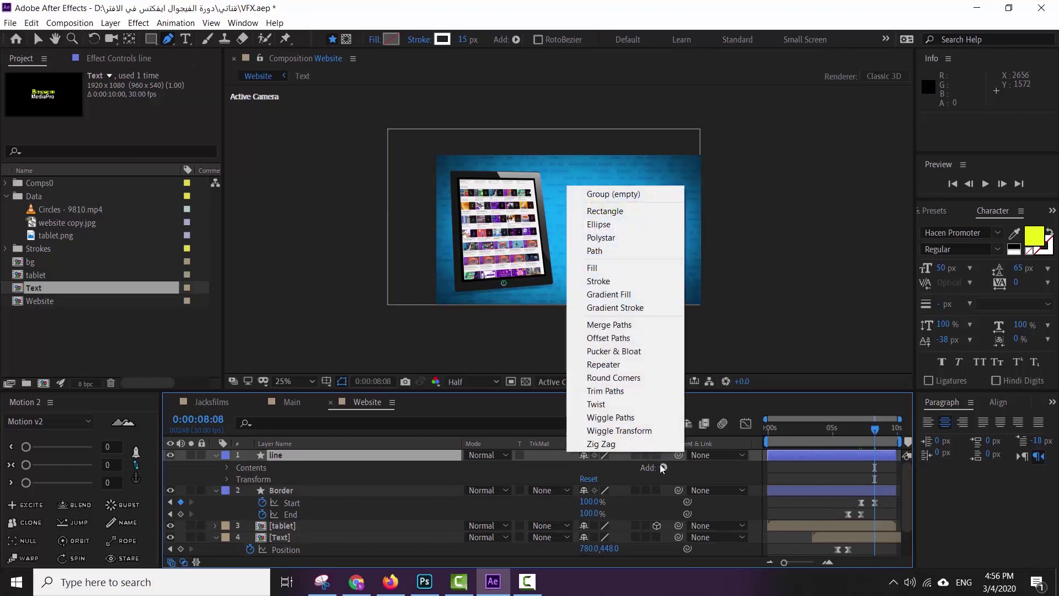
{"action": "left_click", "coordinate": [593, 392]}
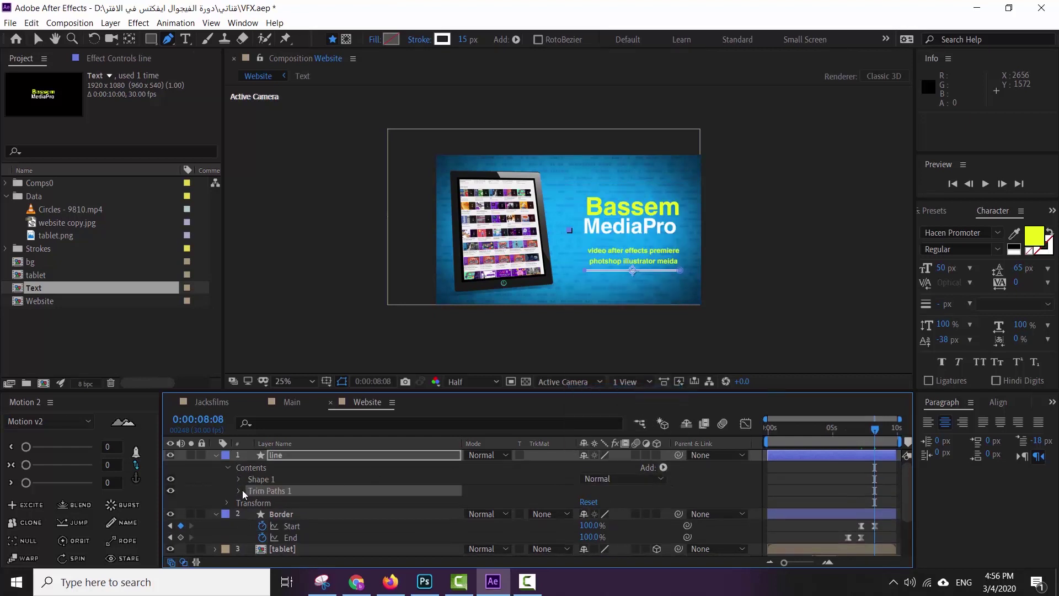
{"action": "left_click", "coordinate": [238, 491]}
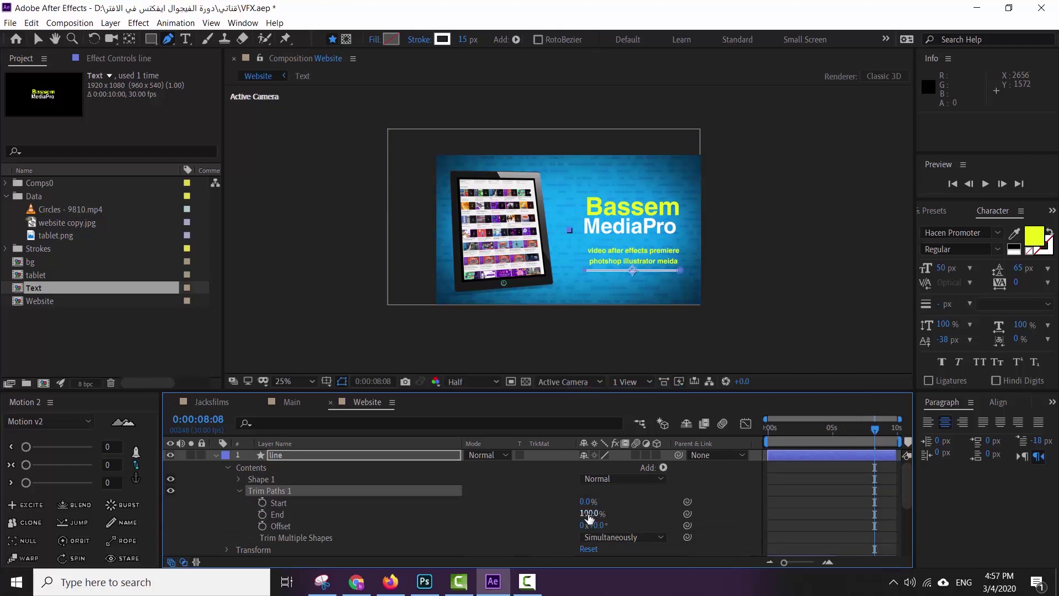
{"action": "left_click_drag", "start_coordinate": [588, 513], "coordinate": [477, 520]}
{"action": "left_click", "coordinate": [262, 502]}
{"action": "left_click", "coordinate": [262, 514]}
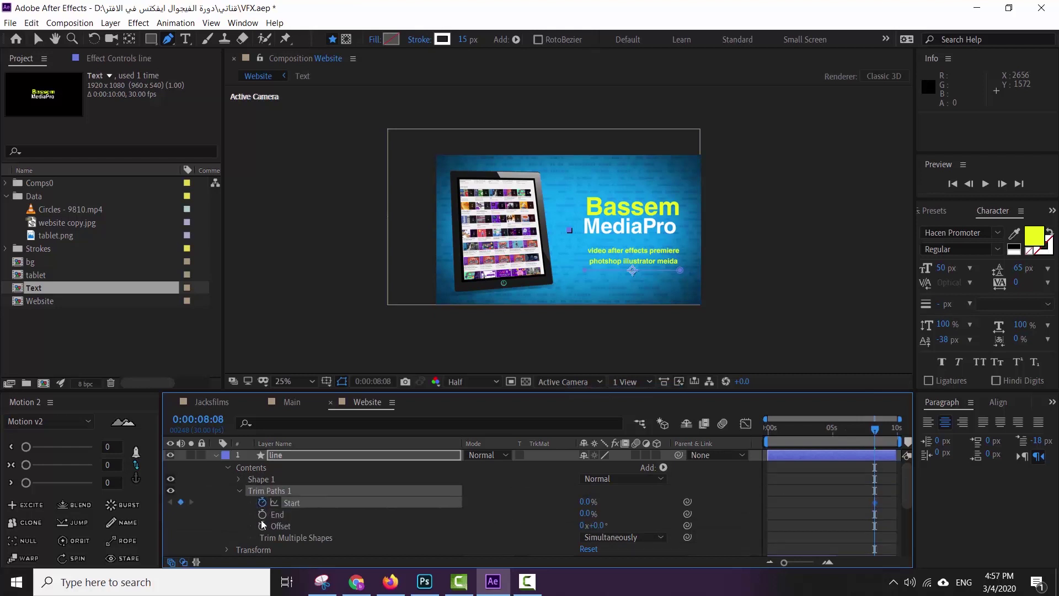
- At about 9 seconds set Start and End to 100%, delay Start, Easy Ease, and preview
{"action": "left_click_drag", "start_coordinate": [878, 436], "coordinate": [886, 433]}
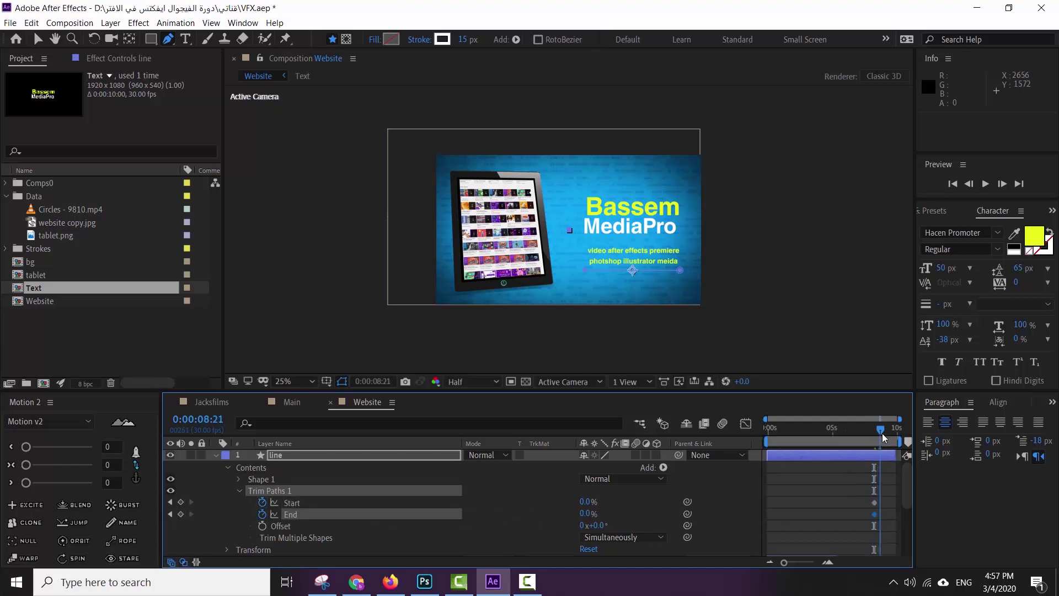
{"action": "left_click_drag", "start_coordinate": [588, 502], "coordinate": [835, 513]}
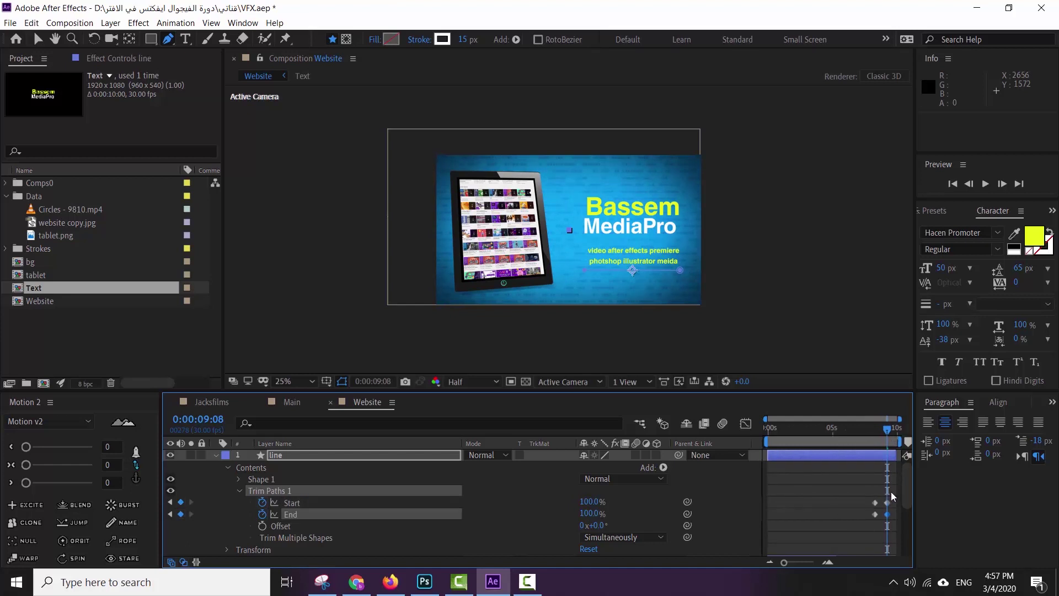
{"action": "mouse_move", "coordinate": [891, 491]}
{"action": "left_mouse_down"}
{"action": "mouse_move", "coordinate": [871, 506]}
{"action": "mouse_move", "coordinate": [905, 527]}
{"action": "left_mouse_up"}
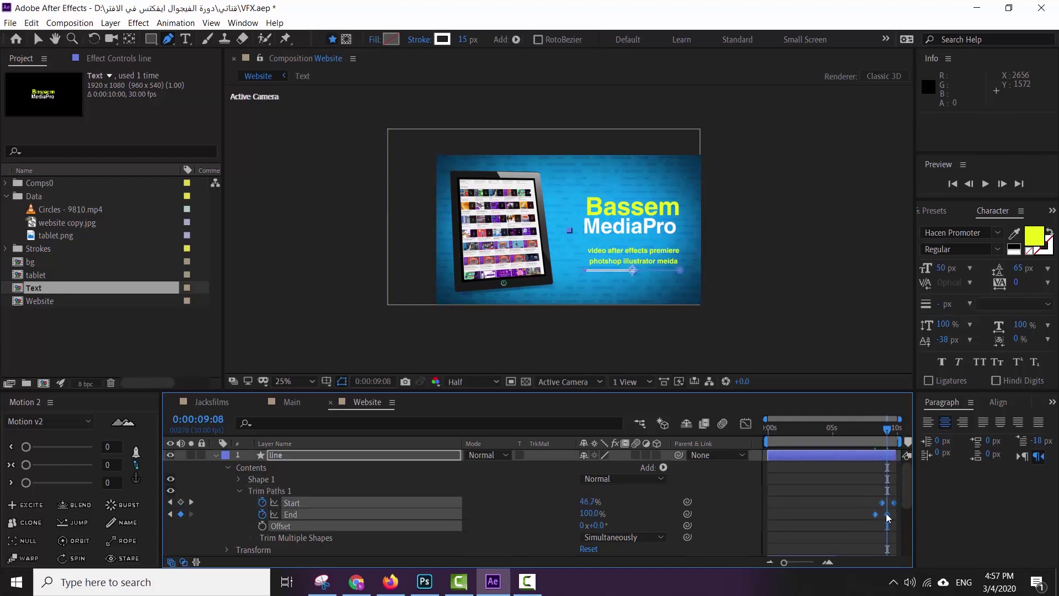
{"action": "right_click", "coordinate": [885, 513]}
{"action": "mouse_move", "coordinate": [894, 505]}
{"action": "left_click", "coordinate": [735, 426]}
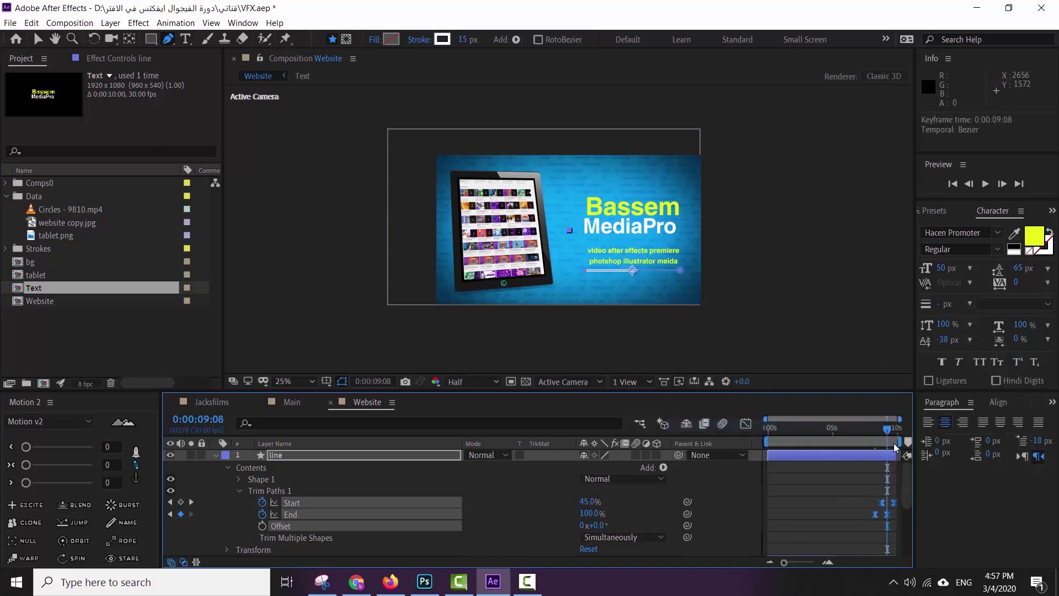
{"action": "left_click_drag", "start_coordinate": [878, 428], "coordinate": [864, 439]}
{"action": "key", "text": "space"}
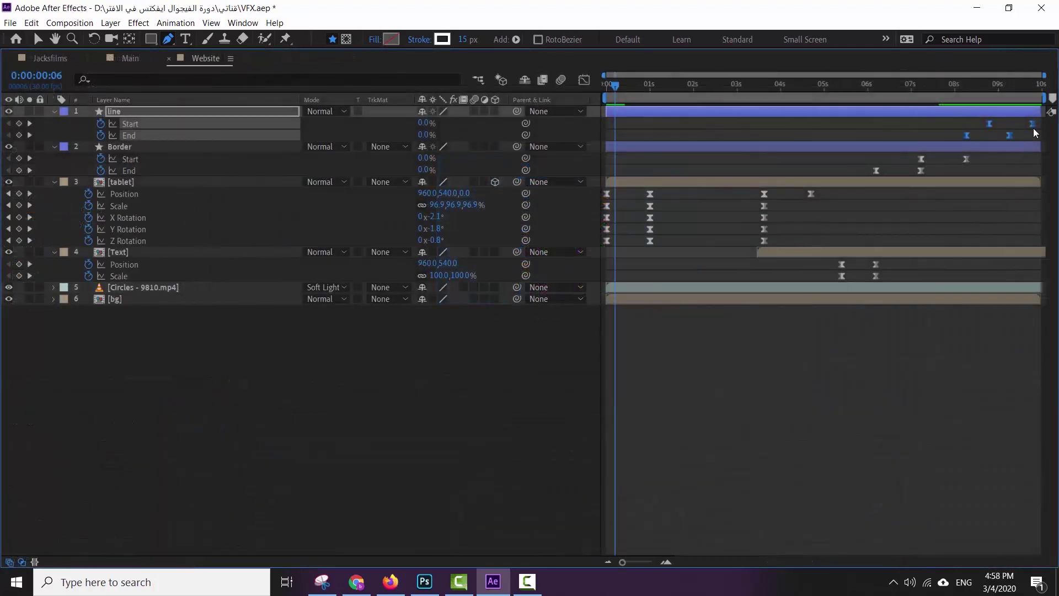
- Drag the Border's trim keyframes earlier and select the line's Start and End keyframes
{"action": "left_click_drag", "start_coordinate": [977, 158], "coordinate": [844, 177]}
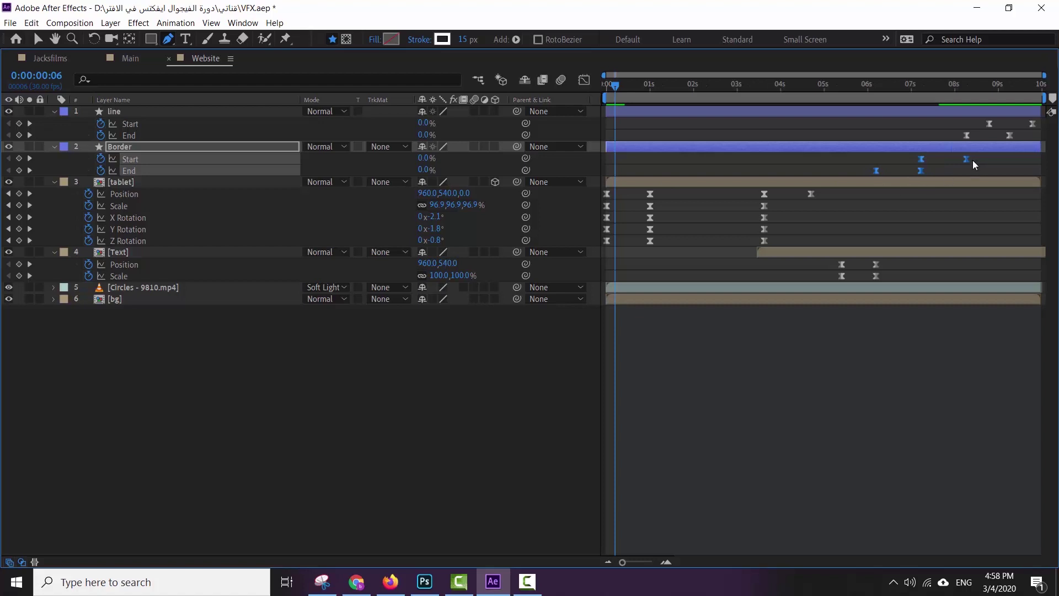
{"action": "left_click_drag", "start_coordinate": [966, 160], "coordinate": [915, 158]}
{"action": "mouse_move", "coordinate": [1040, 117]}
{"action": "left_mouse_down"}
{"action": "mouse_move", "coordinate": [963, 142]}
{"action": "mouse_move", "coordinate": [987, 129]}
{"action": "mouse_move", "coordinate": [969, 129]}
{"action": "left_mouse_up"}
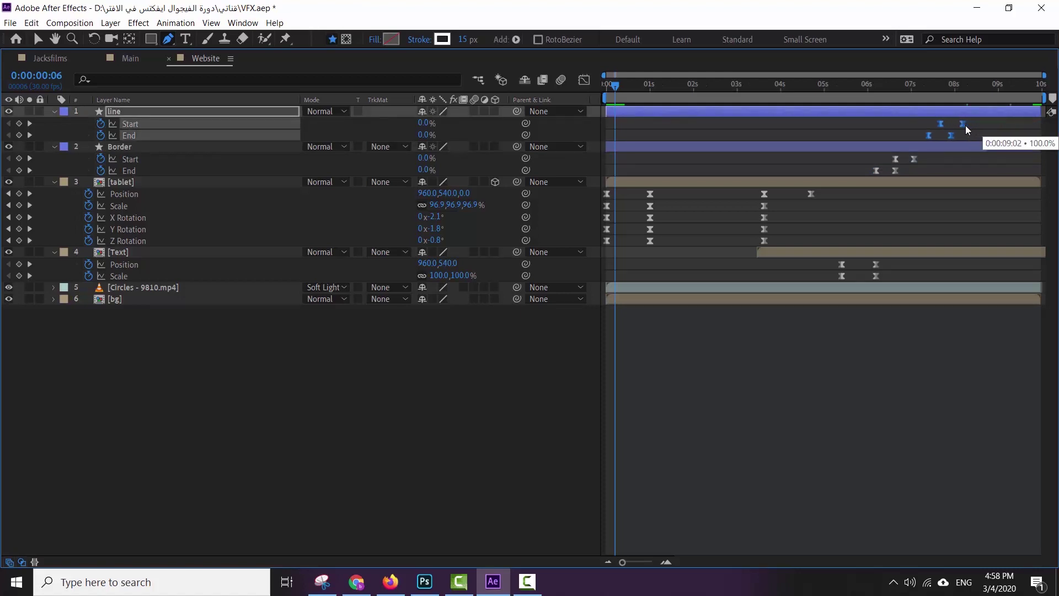
{"action": "key", "text": "grave"}
- Collapse all layer properties and select the line layer at about 7 seconds
{"action": "left_click", "coordinate": [313, 455]}
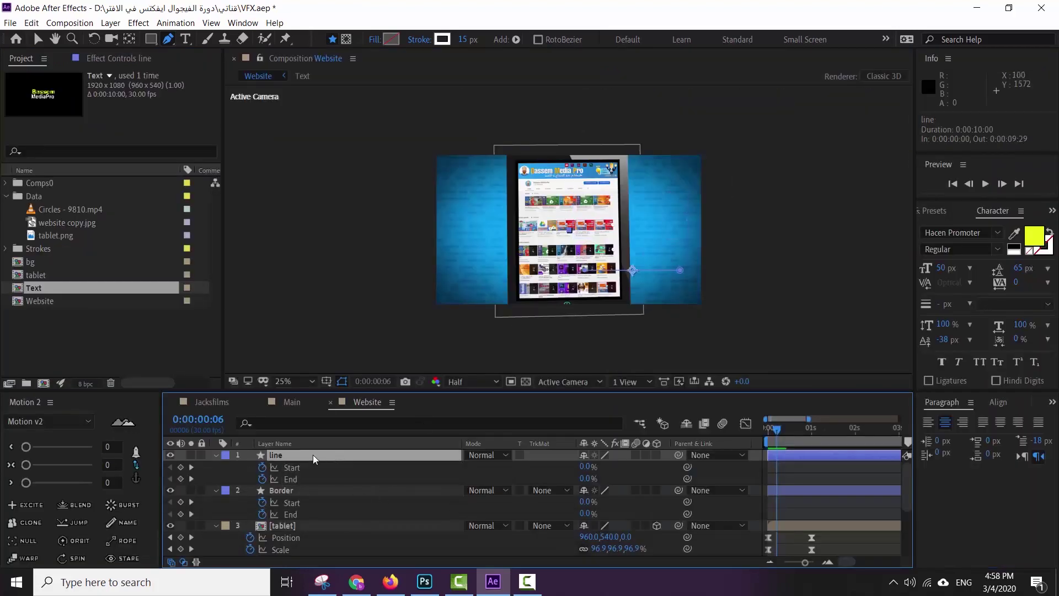
{"action": "key", "text": "ctrl+a"}
{"action": "key", "text": "u"}
{"action": "key", "text": "F2"}
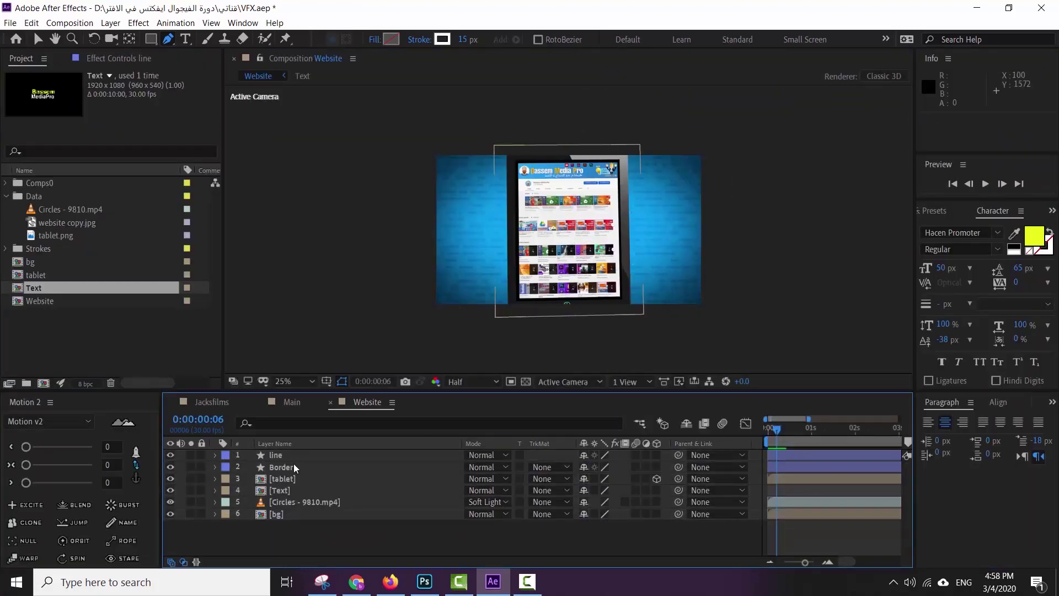
{"action": "left_click", "coordinate": [289, 456]}
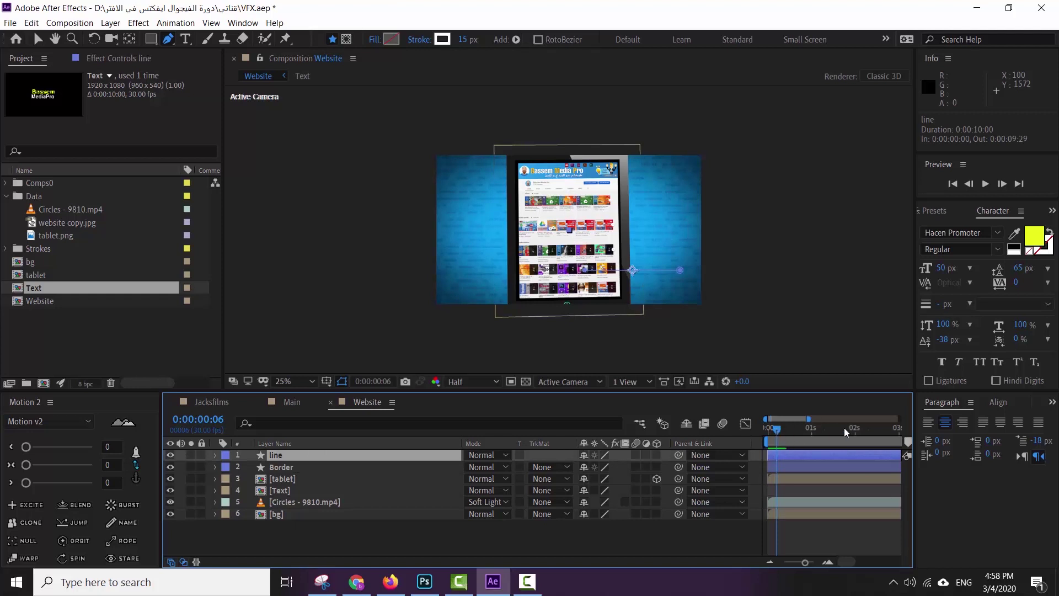
{"action": "mouse_move", "coordinate": [843, 428]}
{"action": "left_mouse_down"}
{"action": "mouse_move", "coordinate": [915, 442]}
{"action": "mouse_move", "coordinate": [730, 419]}
{"action": "left_mouse_up"}
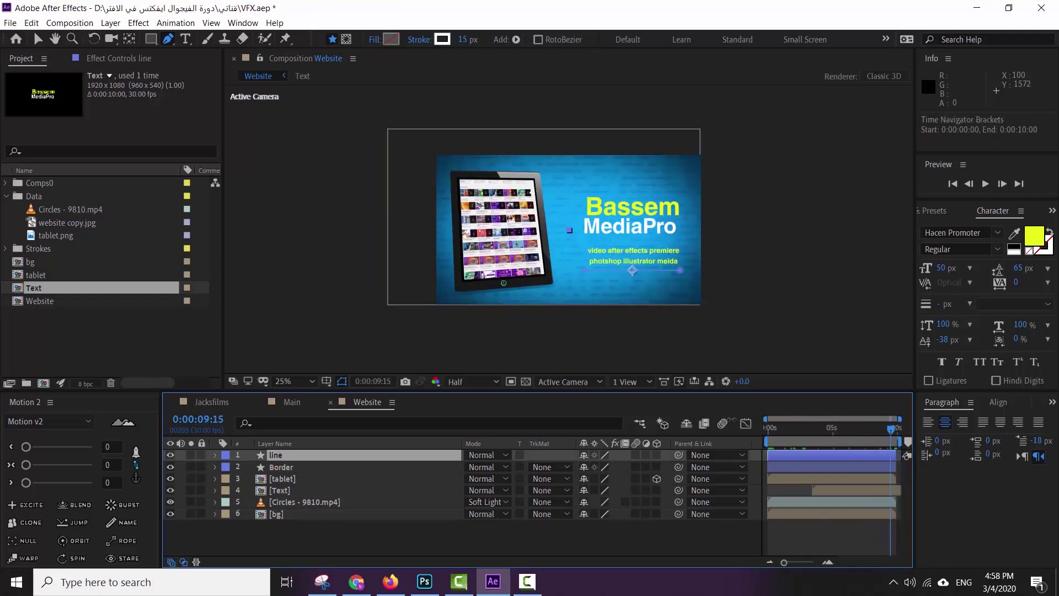
{"action": "left_click_drag", "start_coordinate": [881, 429], "coordinate": [868, 435]}
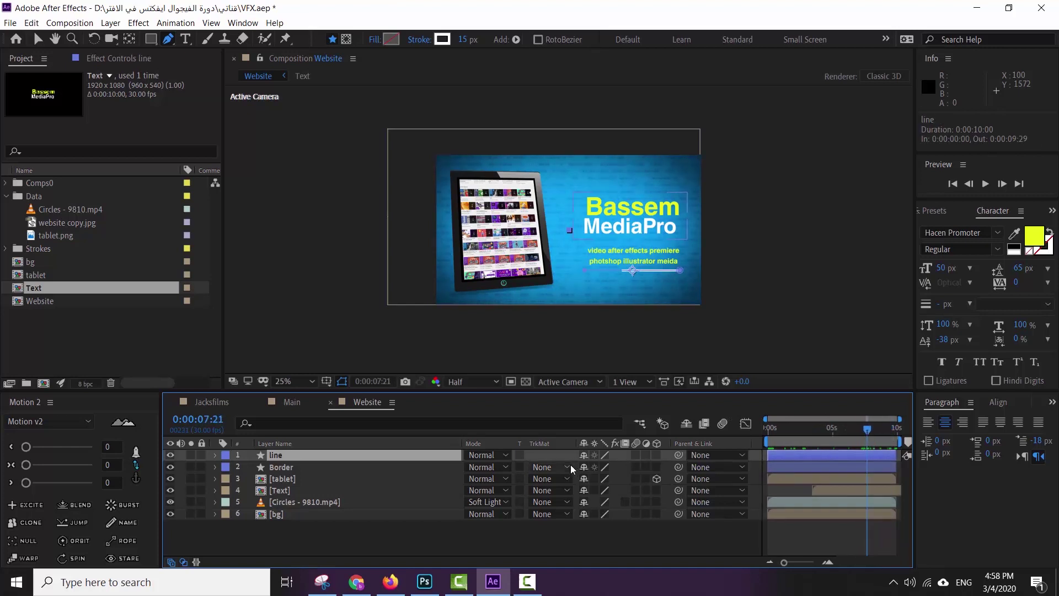
- Duplicate line twice and move line 2 and line 3 down beneath the original underline
{"action": "key", "text": "ctrl+d"}
{"action": "key", "text": "ctrl+d"}
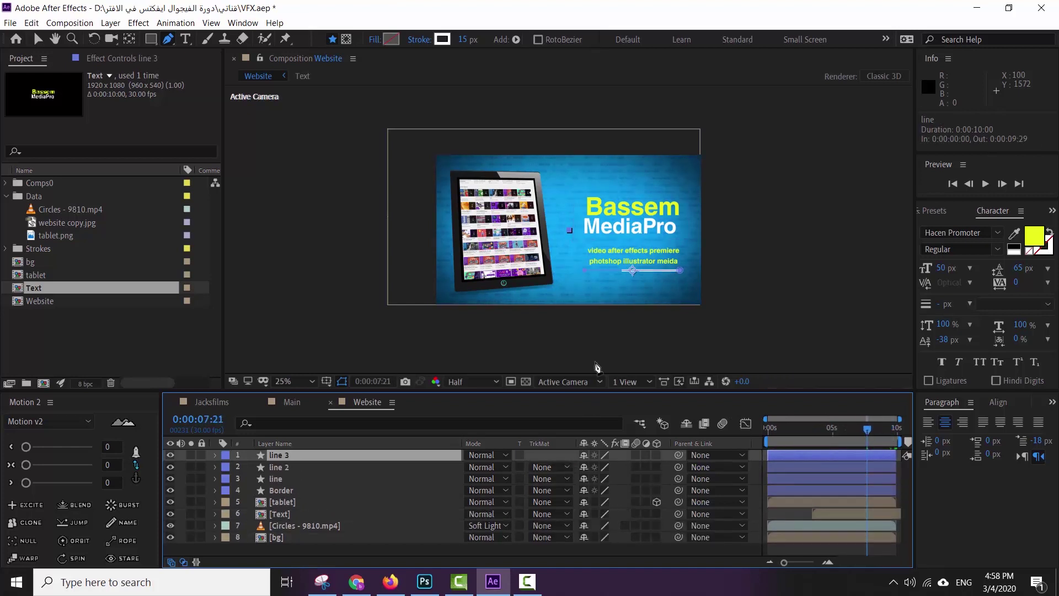
{"action": "left_click", "coordinate": [320, 468]}
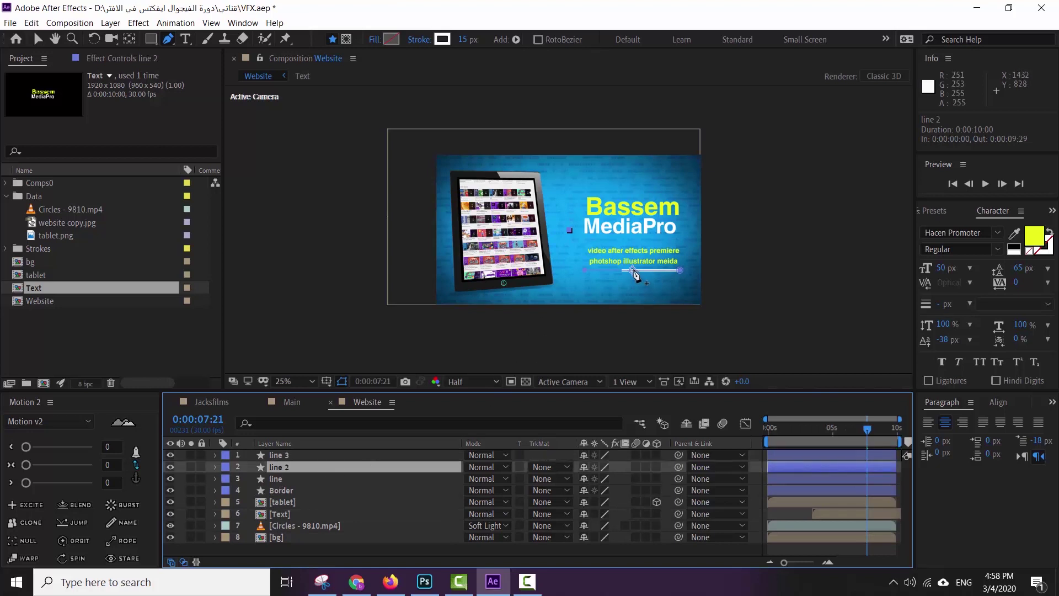
{"action": "key", "text": "v"}
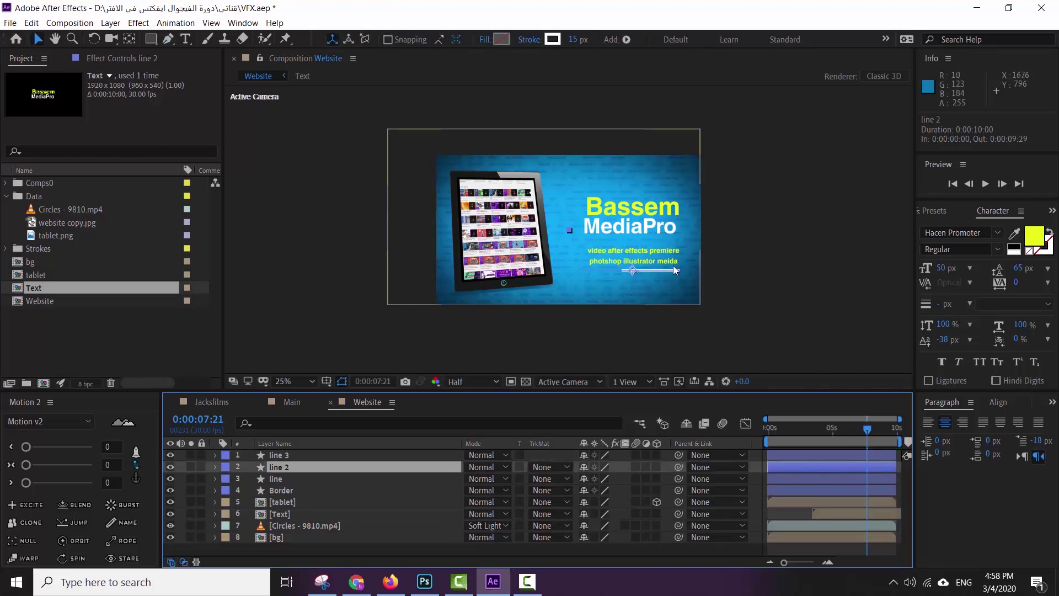
{"action": "left_click_drag", "start_coordinate": [634, 271], "coordinate": [634, 277]}
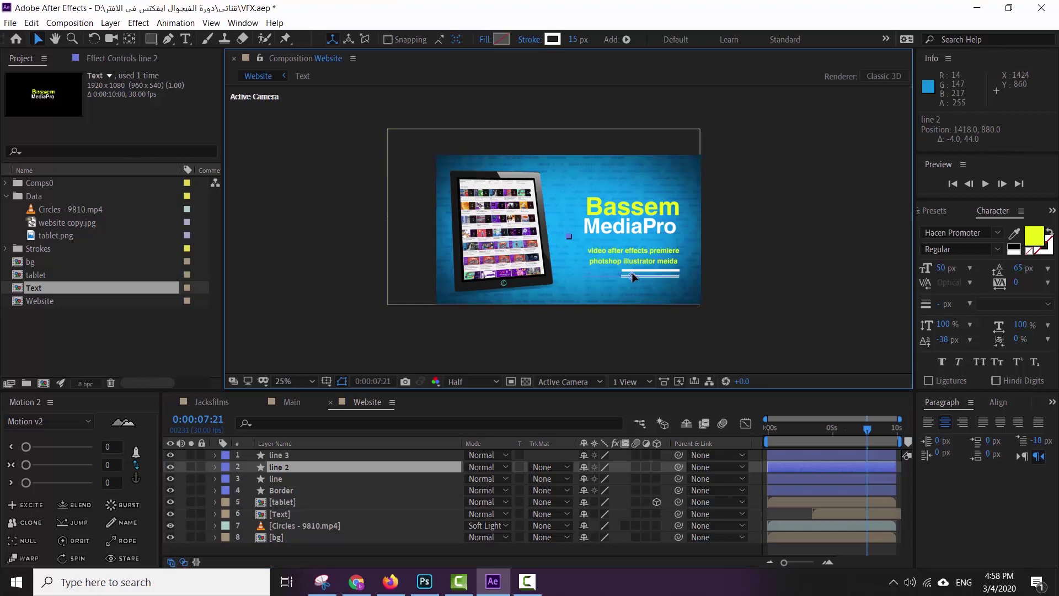
{"action": "key", "text": "Return"}
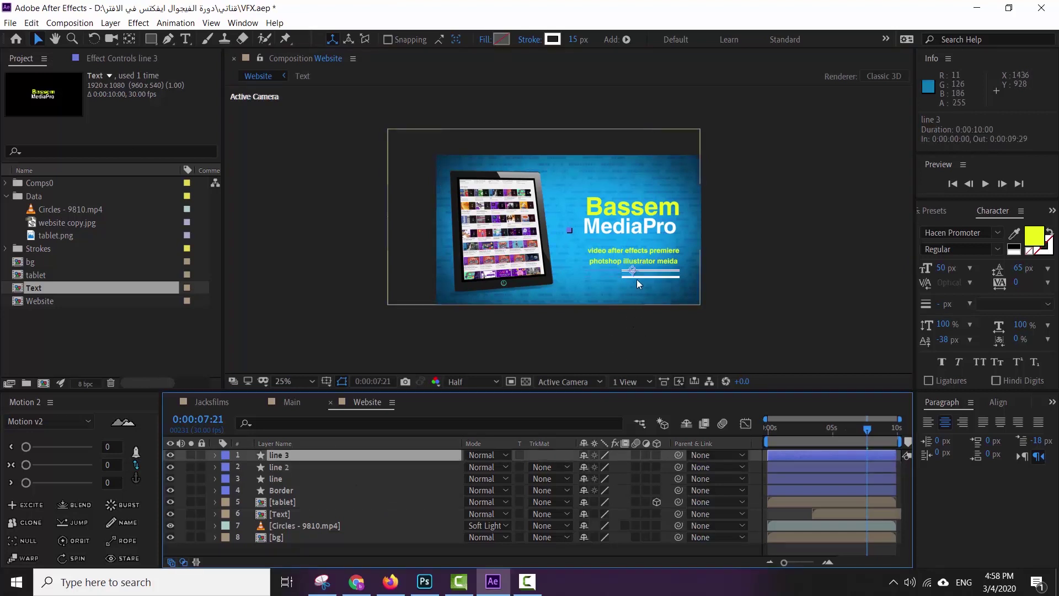
{"action": "left_click_drag", "start_coordinate": [632, 270], "coordinate": [633, 288]}
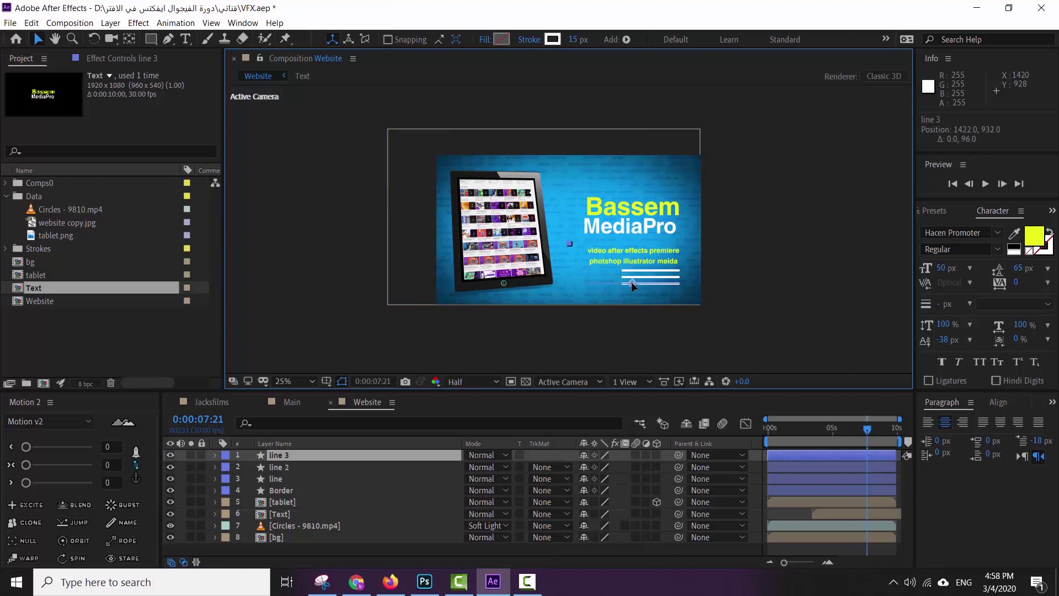
{"action": "key", "text": "Return"}
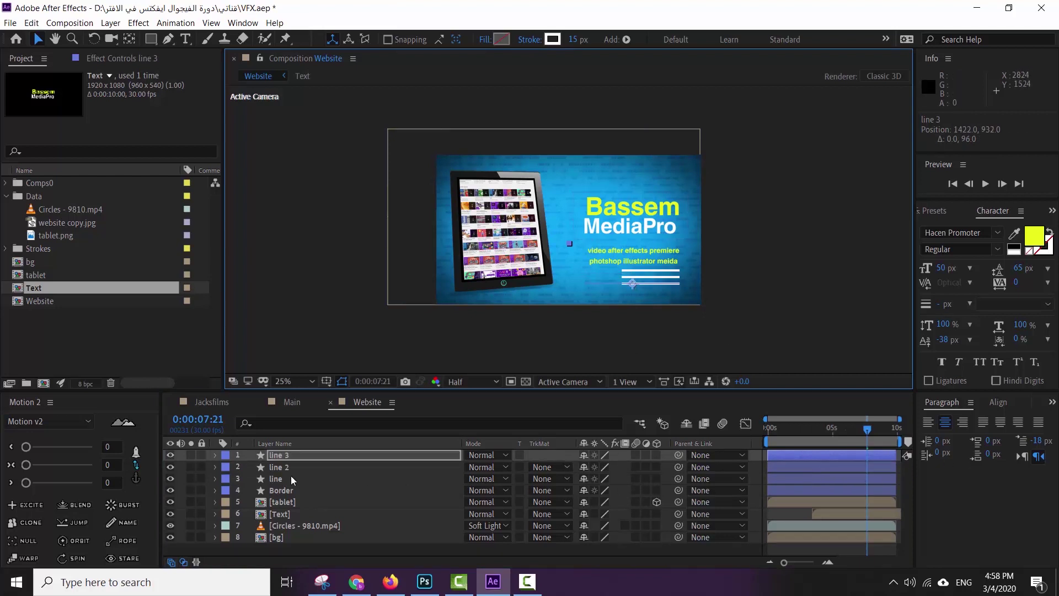
{"action": "left_click", "coordinate": [290, 476], "text": "shift"}
- In the enlarged timeline, delay line 2's stroke keyframes and select line 3's
{"action": "key", "text": "u"}
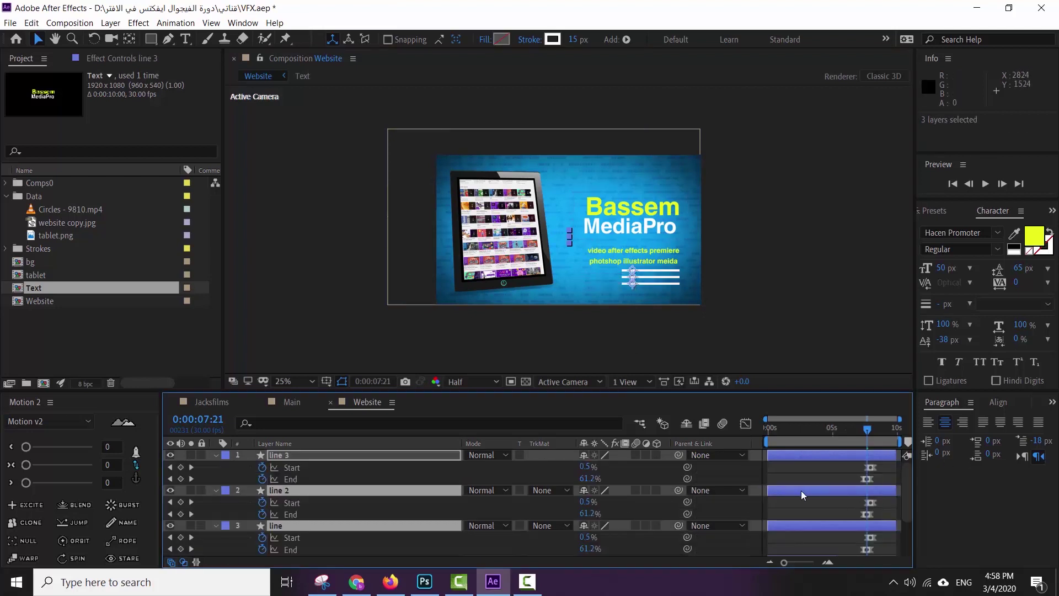
{"action": "key", "text": "grave"}
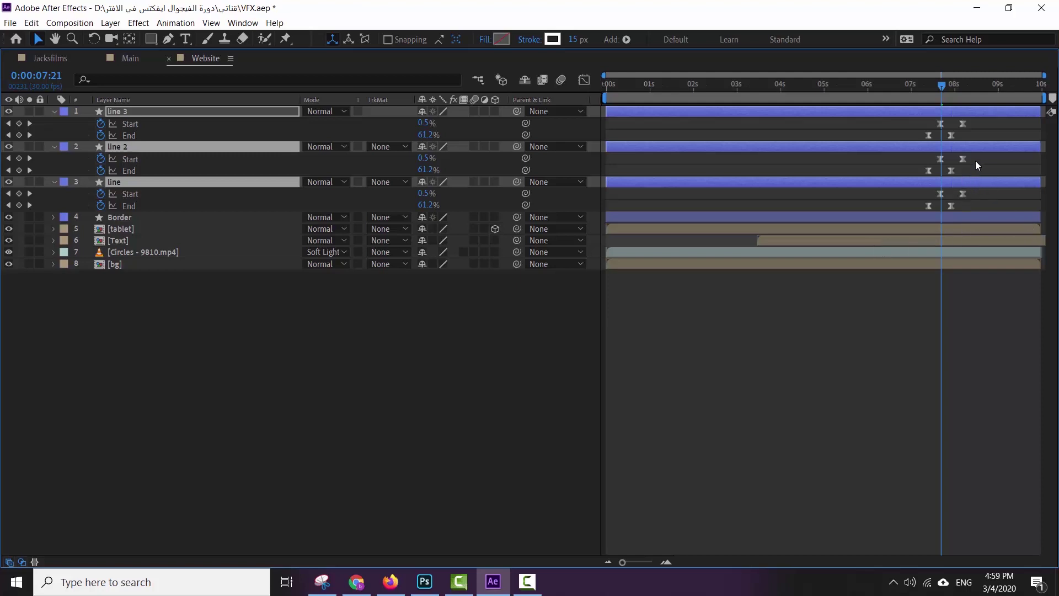
{"action": "left_click_drag", "start_coordinate": [940, 83], "coordinate": [962, 85]}
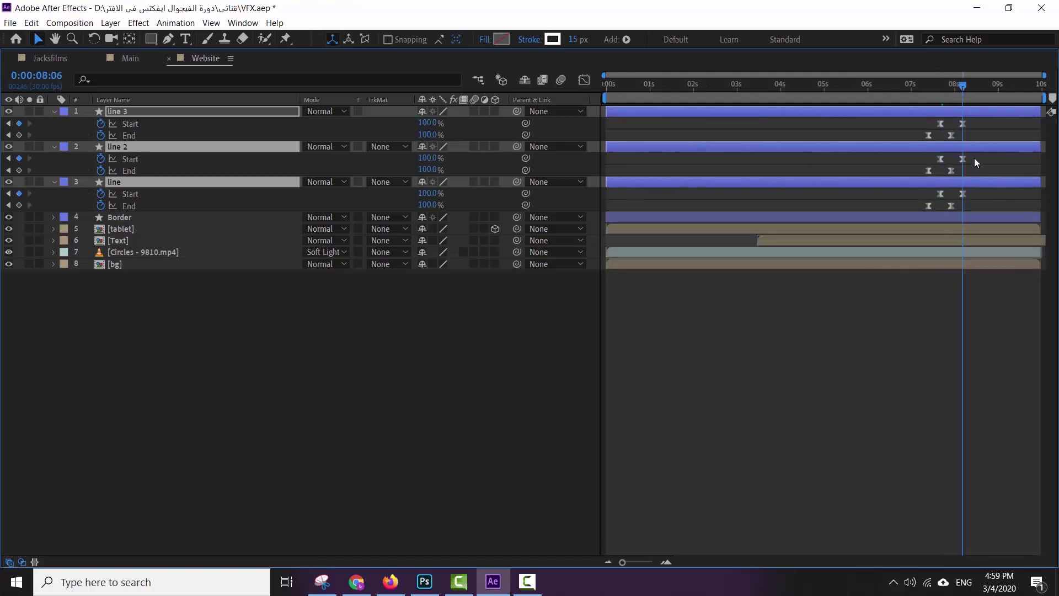
{"action": "mouse_move", "coordinate": [974, 157]}
{"action": "left_mouse_down"}
{"action": "mouse_move", "coordinate": [924, 174]}
{"action": "mouse_move", "coordinate": [954, 173]}
{"action": "left_mouse_up"}
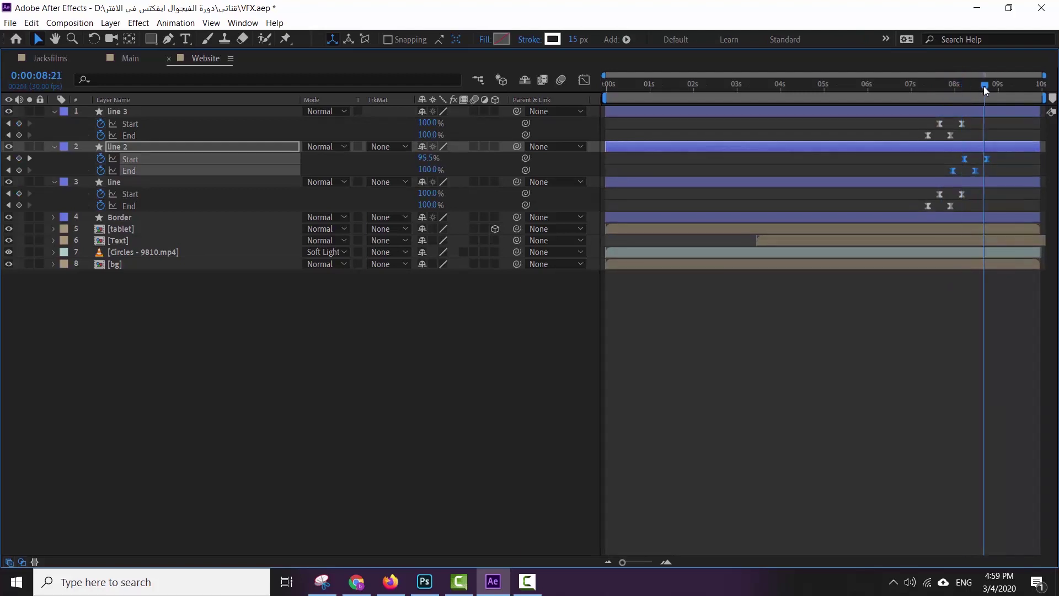
{"action": "mouse_move", "coordinate": [982, 85]}
{"action": "left_mouse_down"}
{"action": "mouse_move", "coordinate": [927, 145]}
{"action": "mouse_move", "coordinate": [975, 137]}
{"action": "mouse_move", "coordinate": [986, 153]}
{"action": "left_mouse_up"}
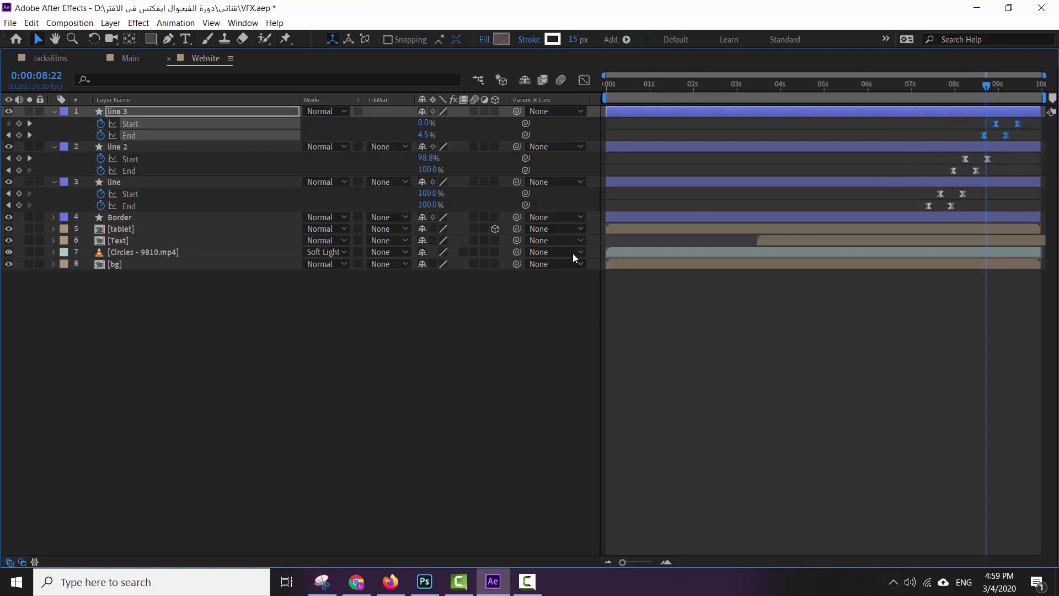
- Collapse all layer properties and restore the normal workspace
{"action": "key", "text": "u"}
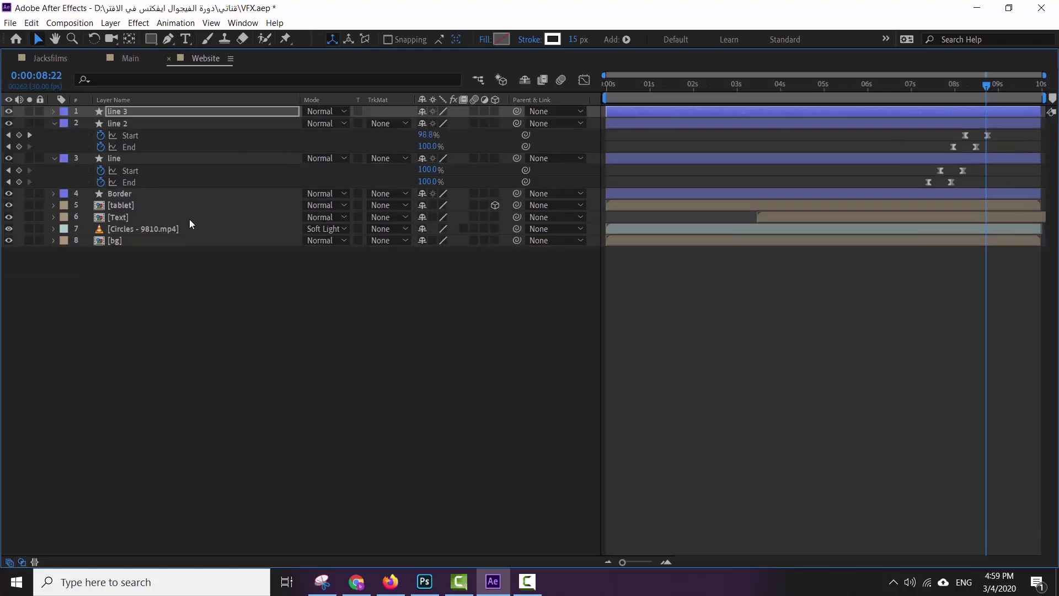
{"action": "key", "text": "ctrl+a"}
{"action": "key", "text": "u"}
{"action": "key", "text": "u"}
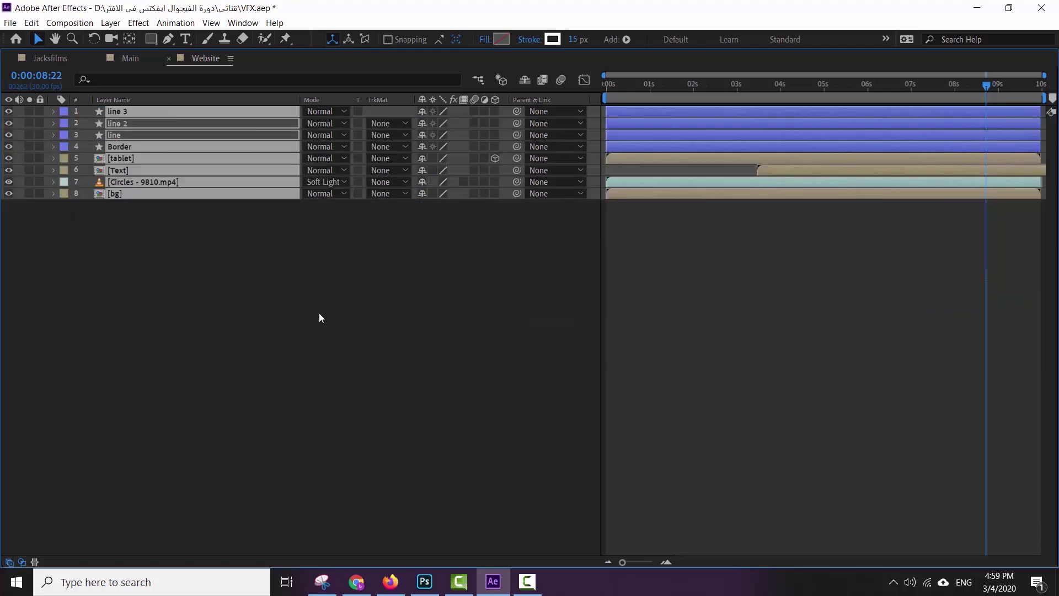
{"action": "key", "text": "grave"}
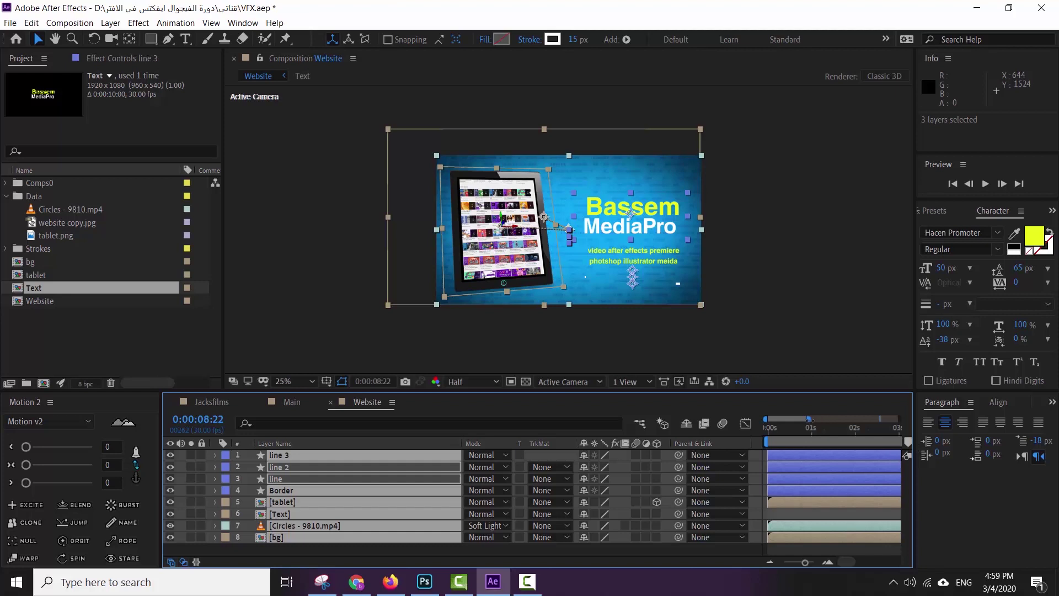
- Preview the staggered underline animation from about 7 seconds
{"action": "left_click_drag", "start_coordinate": [809, 419], "coordinate": [944, 422]}
{"action": "left_click_drag", "start_coordinate": [873, 430], "coordinate": [861, 432]}
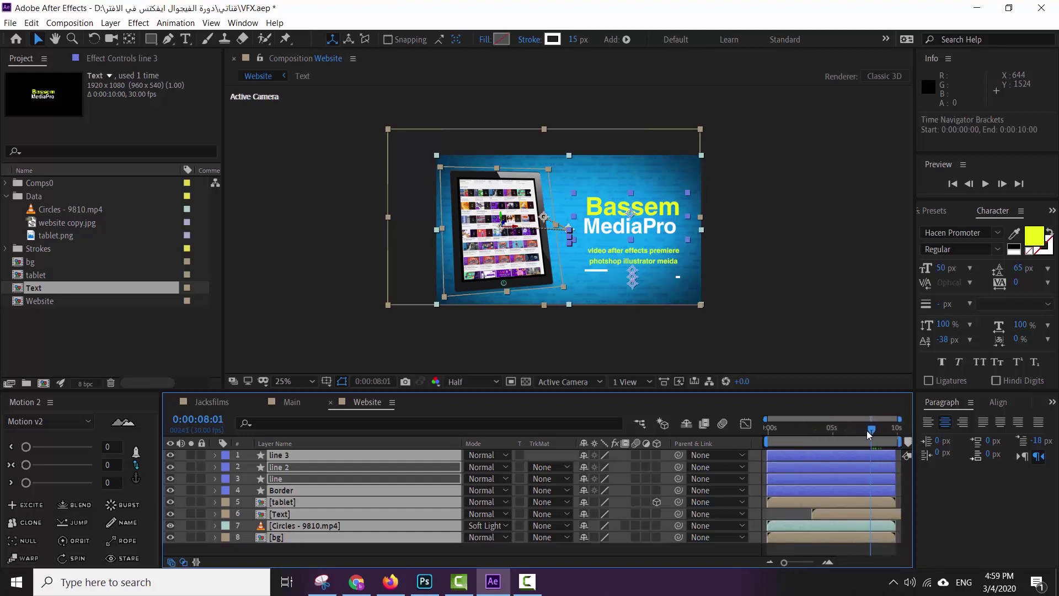
{"action": "left_click", "coordinate": [852, 333]}
{"action": "key", "text": "space"}
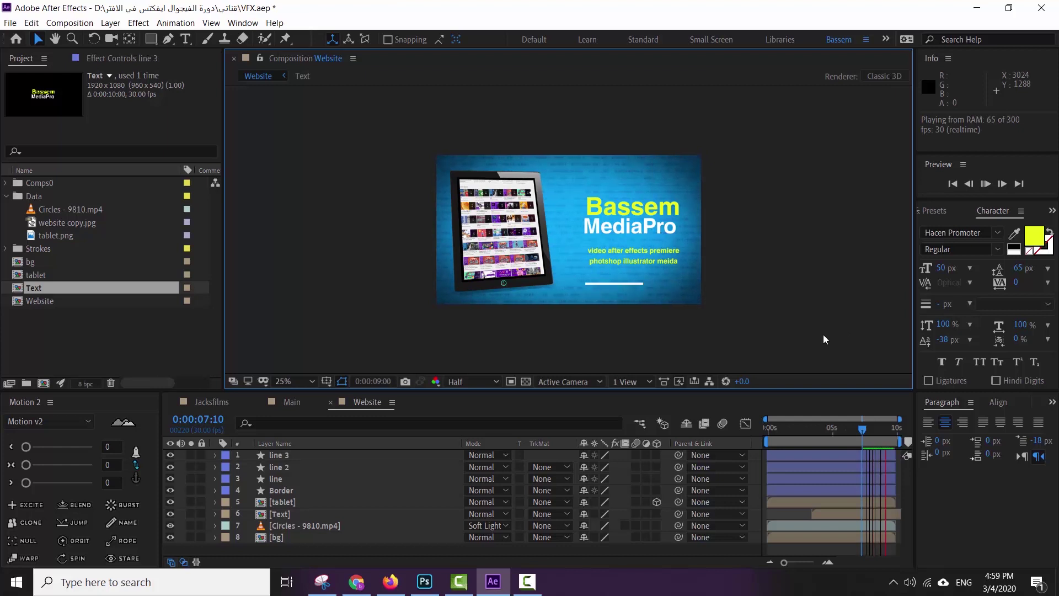
- Shift line 3's stroke keyframes slightly earlier in the enlarged timeline
{"action": "key", "text": "grave"}
{"action": "left_click", "coordinate": [133, 114]}
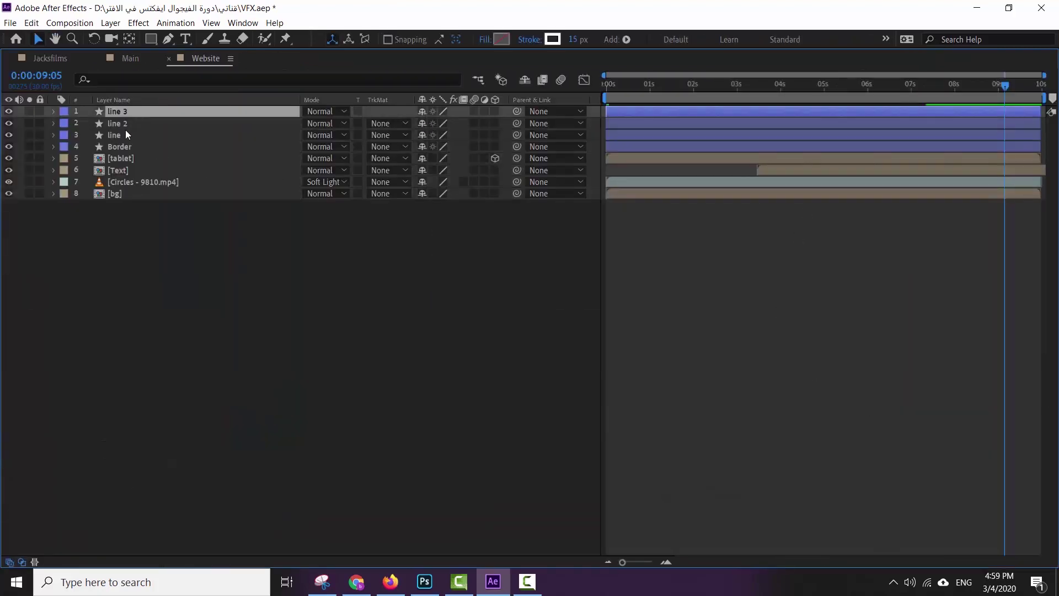
{"action": "left_click", "coordinate": [125, 135], "text": "shift"}
{"action": "key", "text": "u"}
{"action": "left_click", "coordinate": [995, 170]}
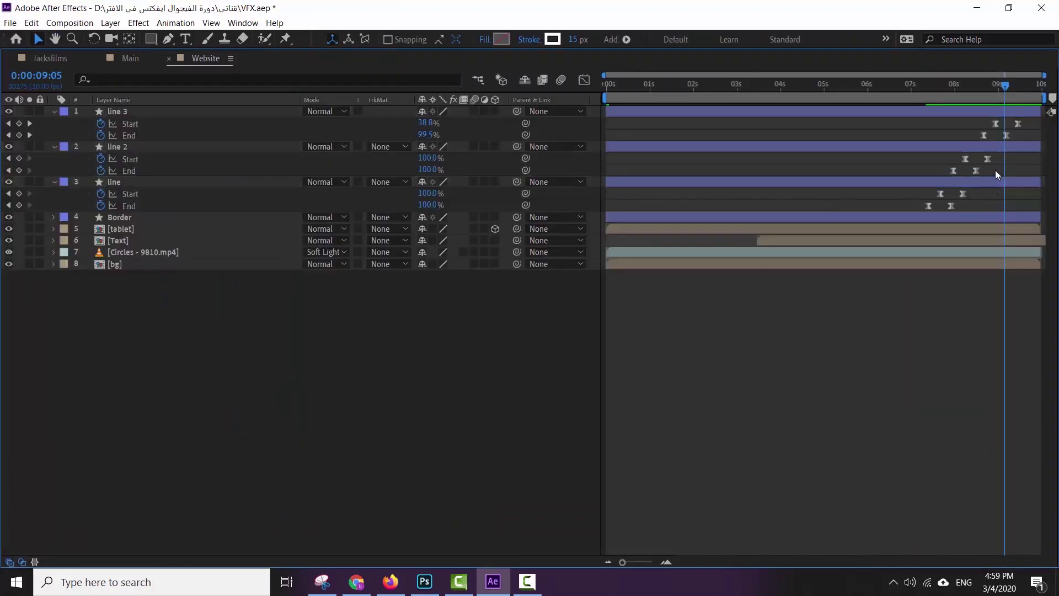
{"action": "left_click_drag", "start_coordinate": [998, 154], "coordinate": [943, 169]}
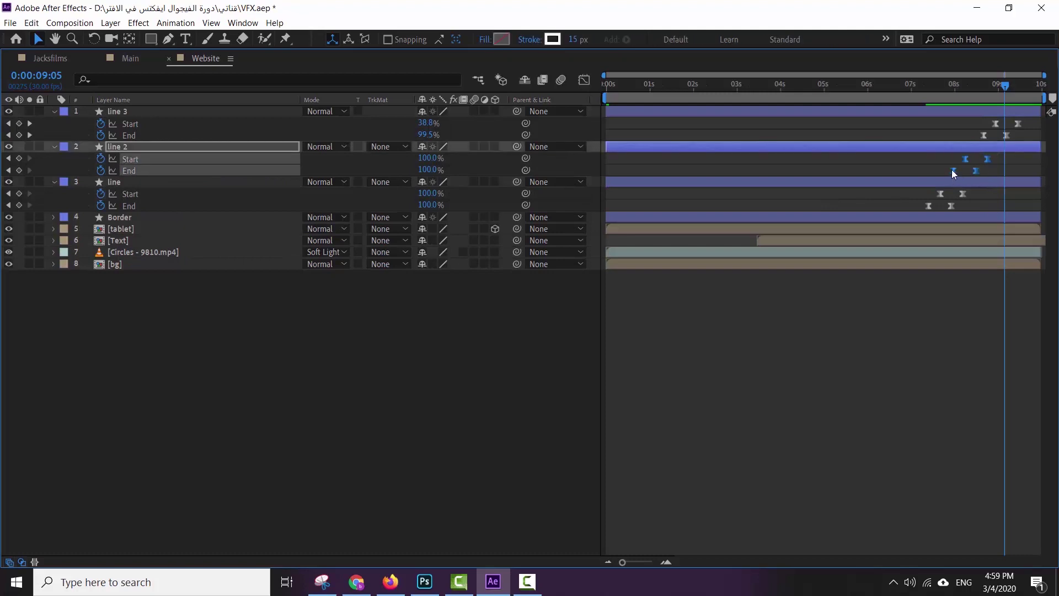
{"action": "left_click_drag", "start_coordinate": [1027, 124], "coordinate": [953, 138]}
- Collapse the three line layers and restore the full workspace
{"action": "left_click", "coordinate": [130, 183], "text": "shift"}
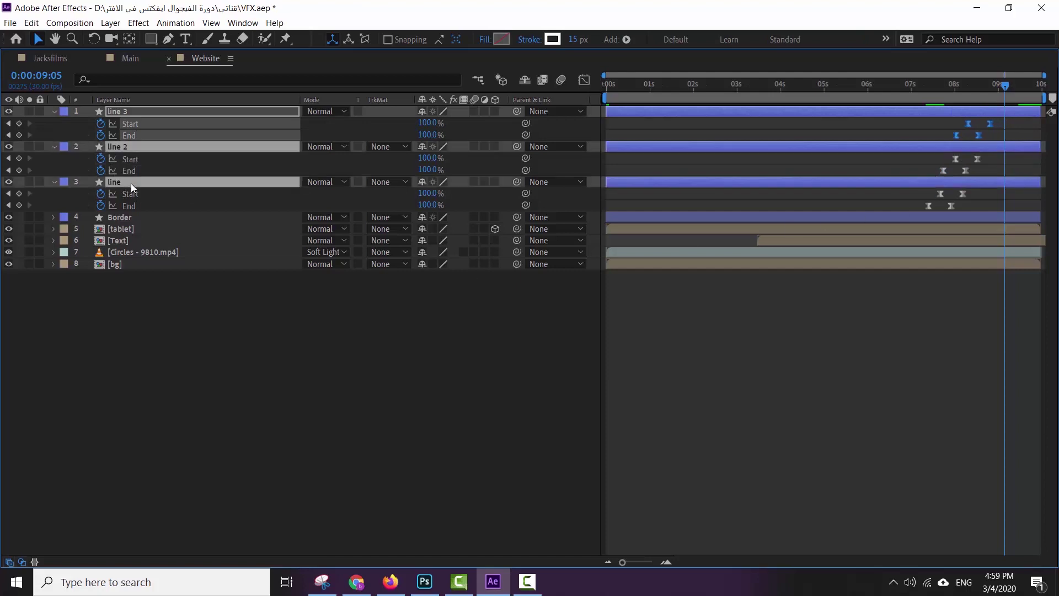
{"action": "key", "text": "u"}
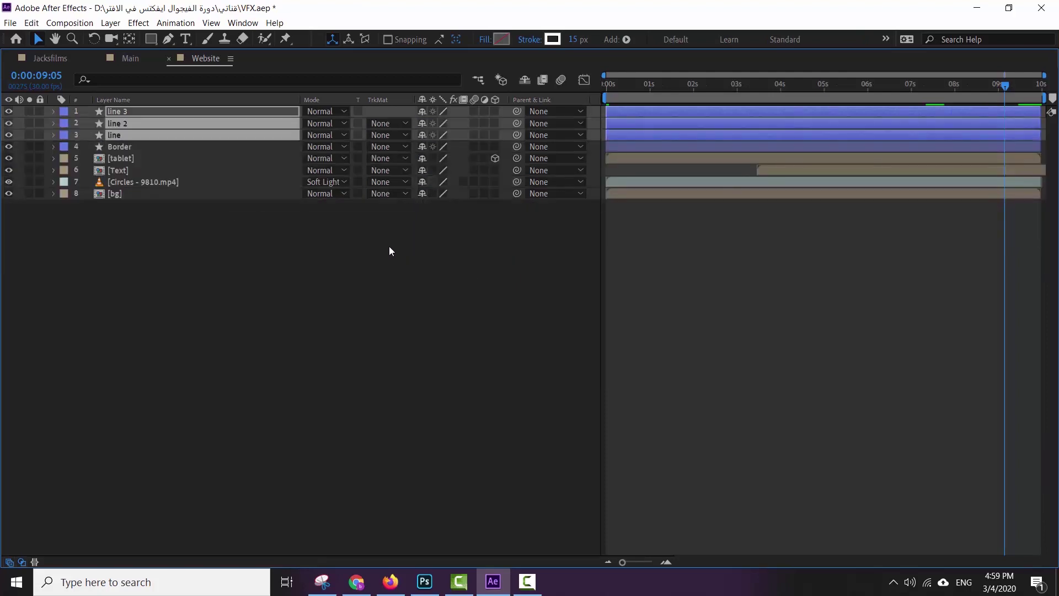
{"action": "key", "text": "grave"}
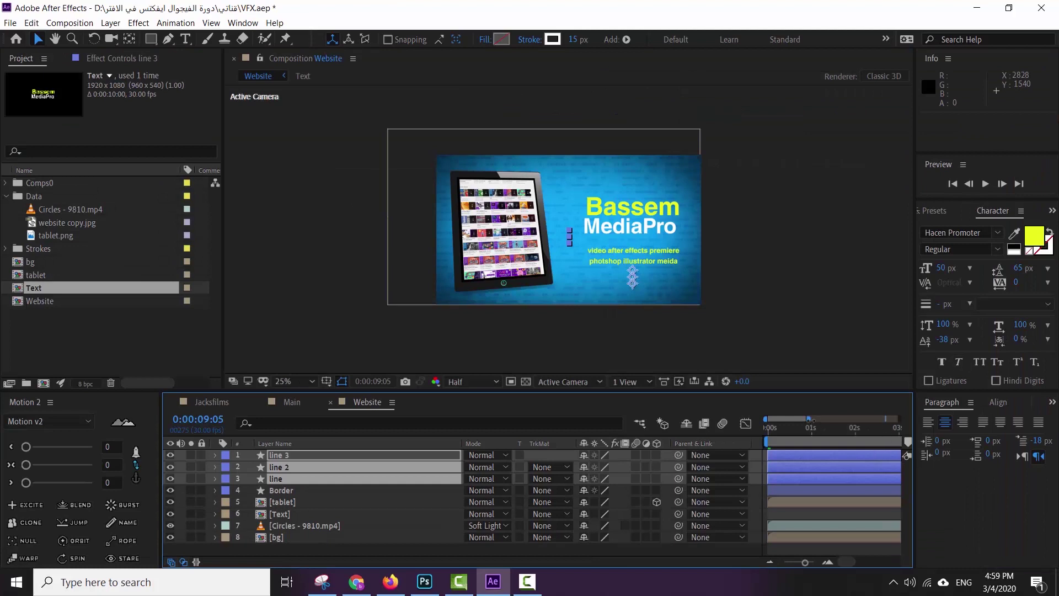
- Preview the underlines again from about 7 seconds and select only line 2
{"action": "mouse_move", "coordinate": [810, 419]}
{"action": "left_mouse_down"}
{"action": "mouse_move", "coordinate": [900, 420]}
{"action": "mouse_move", "coordinate": [859, 428]}
{"action": "left_mouse_up"}
{"action": "left_click", "coordinate": [871, 428]}
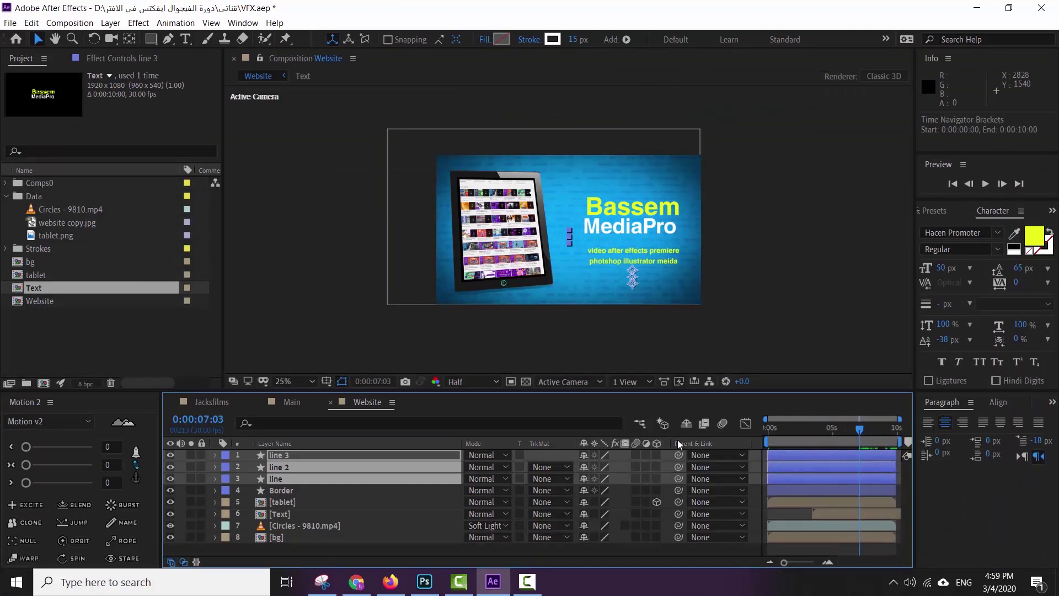
{"action": "key", "text": "space"}
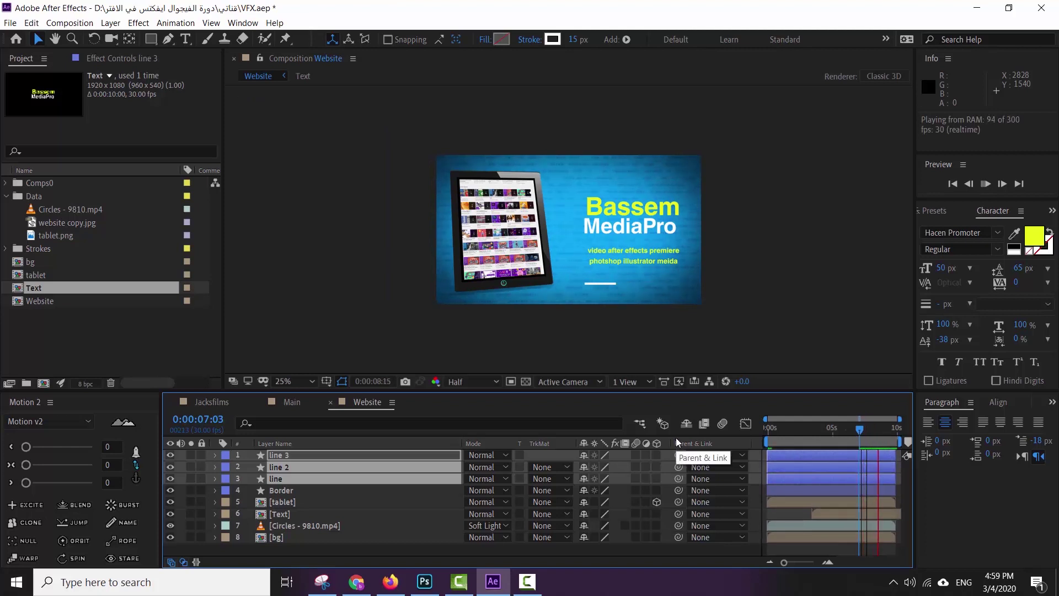
{"action": "key", "text": "space"}
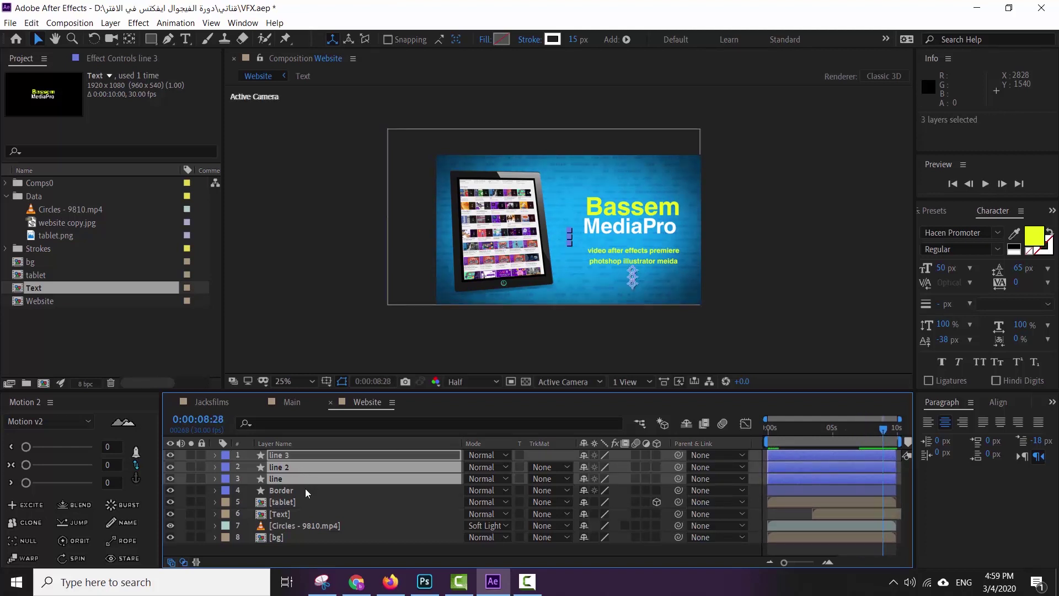
{"action": "left_click", "coordinate": [299, 502]}
{"action": "left_click", "coordinate": [289, 468]}
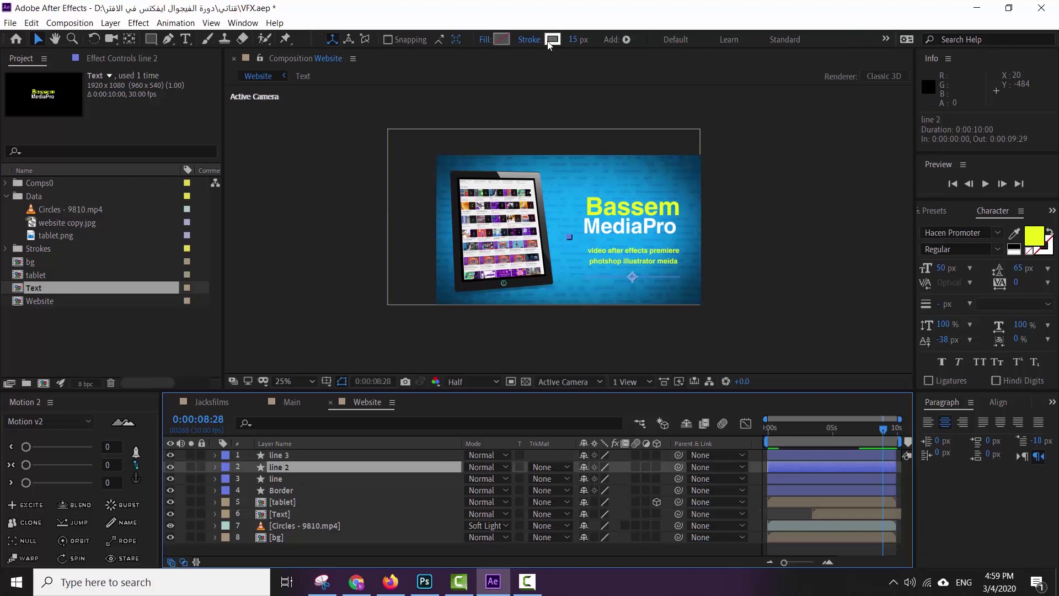
- Eyedrop the yellow title colour into line 2's stroke
{"action": "left_click", "coordinate": [551, 39]}
{"action": "left_click", "coordinate": [317, 285]}
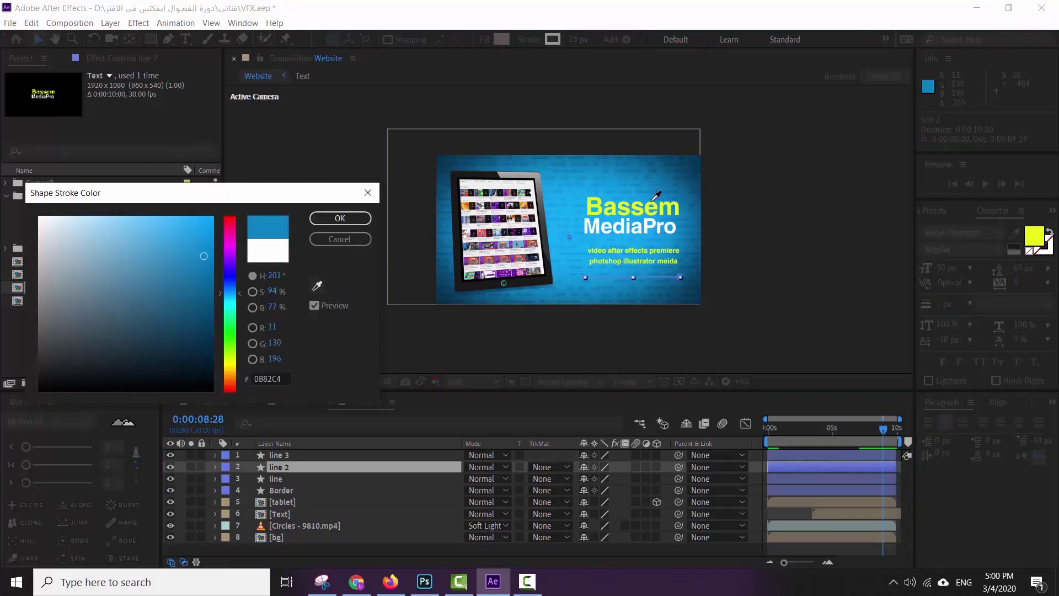
{"action": "left_click", "coordinate": [1032, 236]}
{"action": "left_click", "coordinate": [338, 219]}
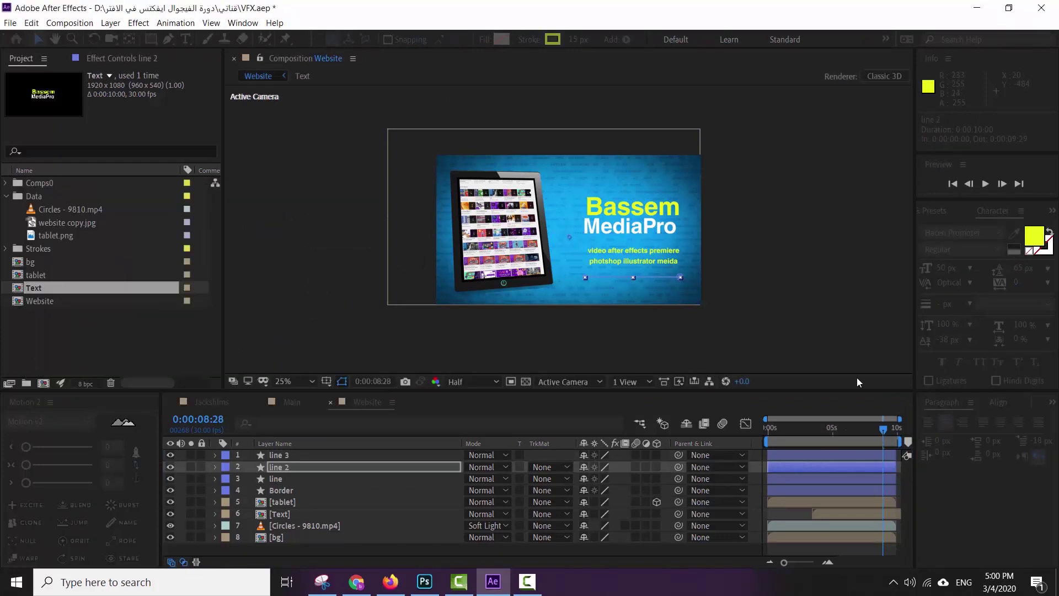
- Preview the recoloured strokes from about 7 seconds and maximize the viewer
{"action": "left_click_drag", "start_coordinate": [881, 429], "coordinate": [865, 431]}
{"action": "key", "text": "space"}
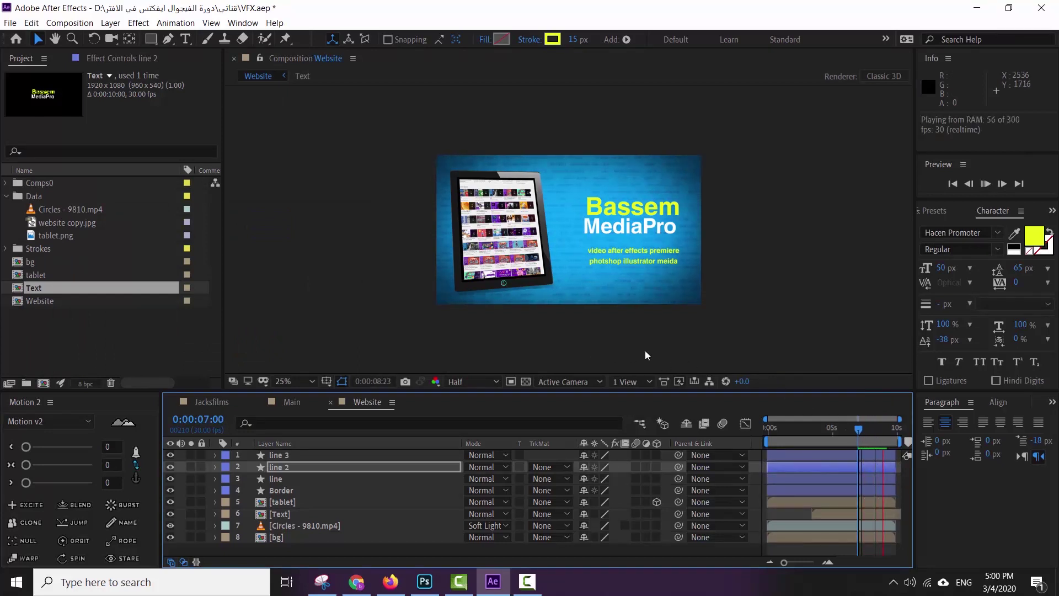
{"action": "key", "text": "space"}
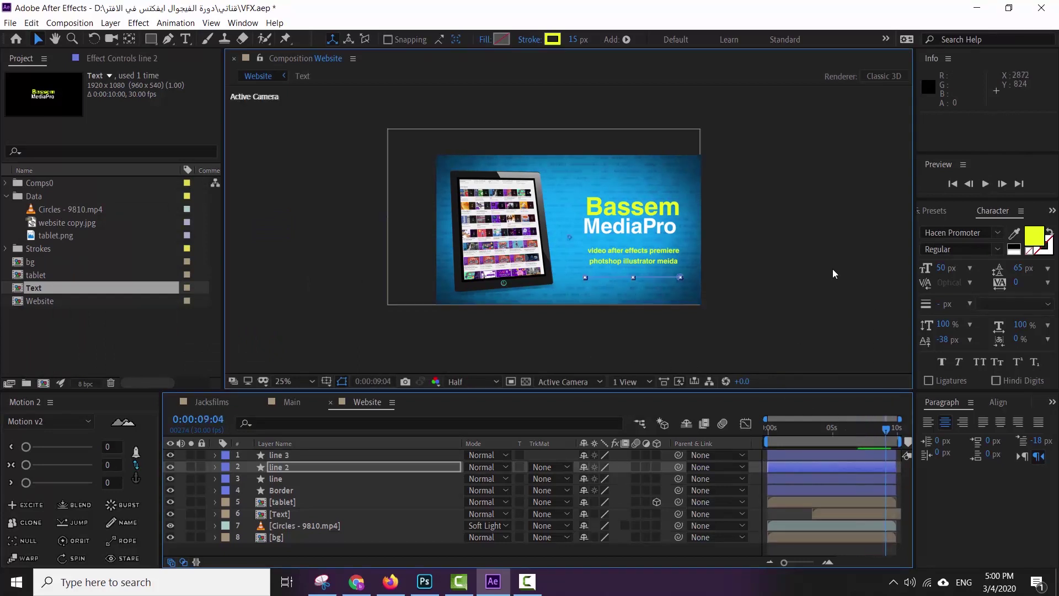
{"action": "key", "text": "grave"}
- Fit the viewer, play the whole promo from frame one, and restore the panel layout
{"action": "left_click", "coordinate": [60, 559]}
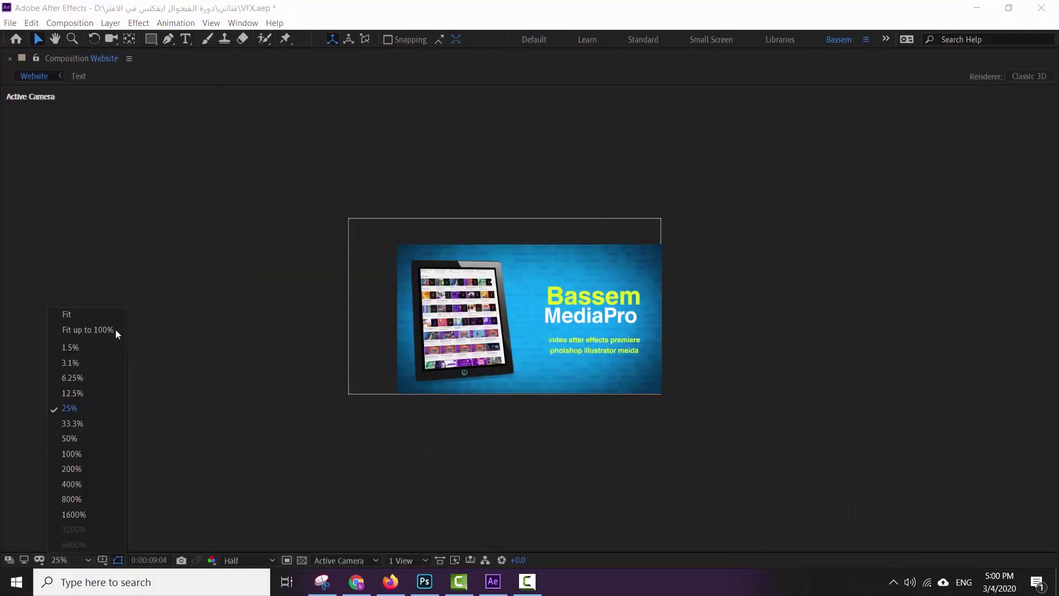
{"action": "left_click", "coordinate": [96, 319]}
{"action": "key", "text": "Home"}
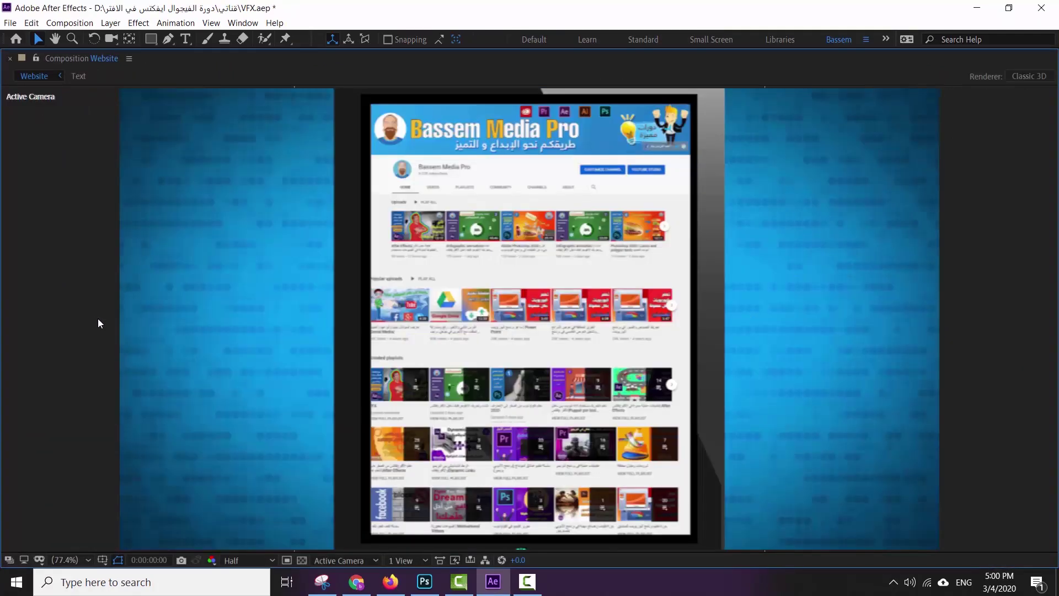
{"action": "key", "text": "space"}
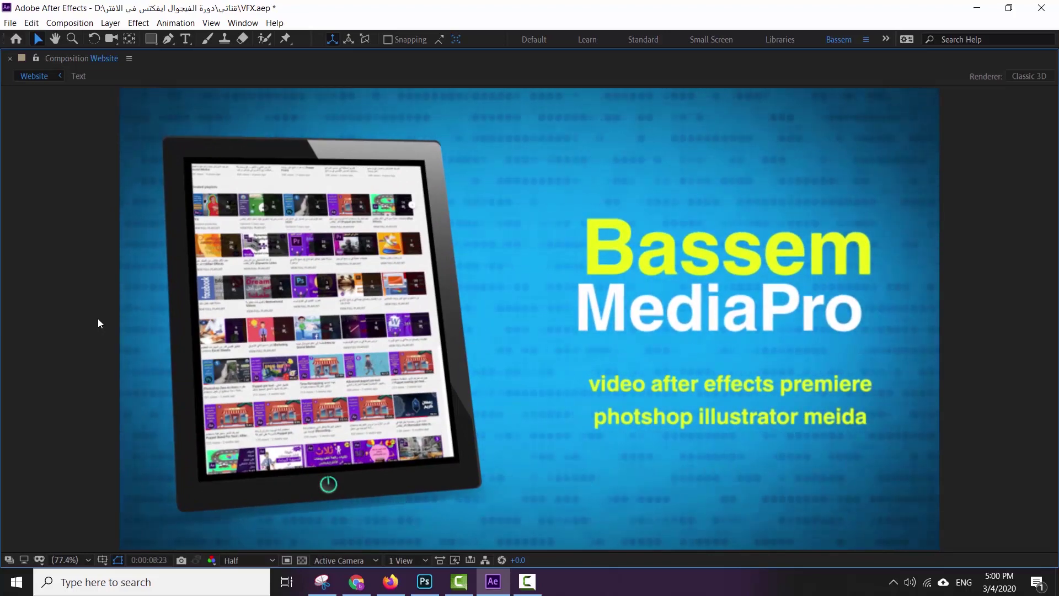
{"action": "key", "text": "grave"}
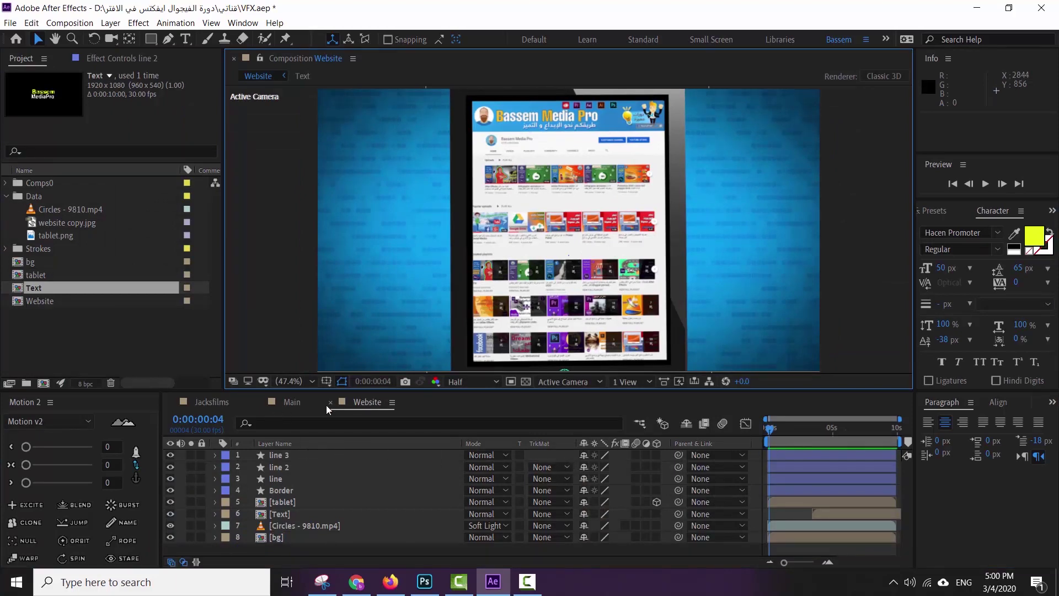
{"action": "left_click", "coordinate": [369, 403]}
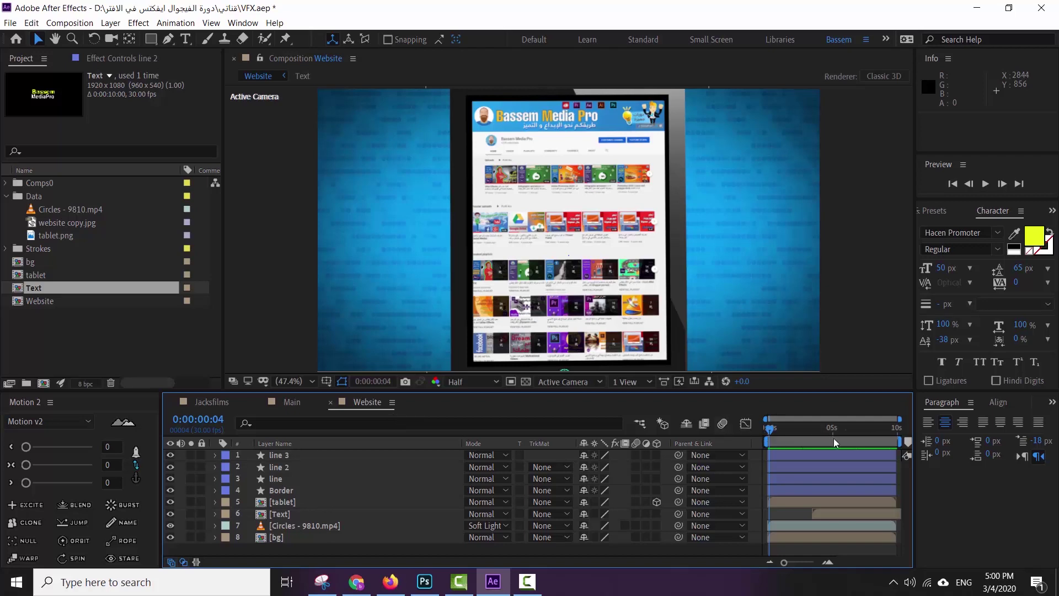
- Add the Website composition to the render queue and confirm its Best Settings render settings
{"action": "left_click", "coordinate": [10, 23]}
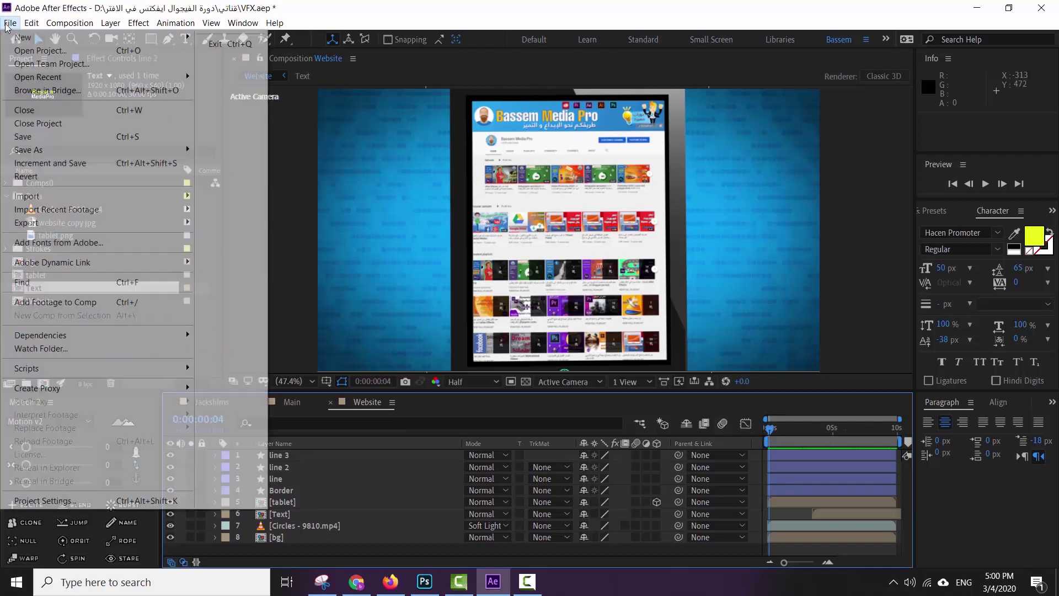
{"action": "mouse_move", "coordinate": [159, 222]}
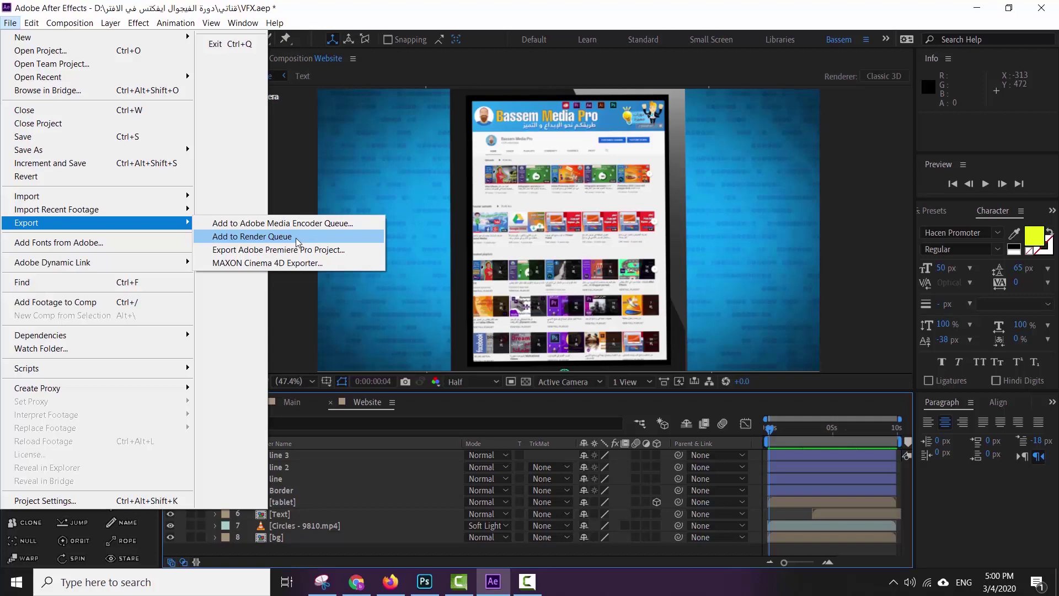
{"action": "left_click", "coordinate": [296, 239]}
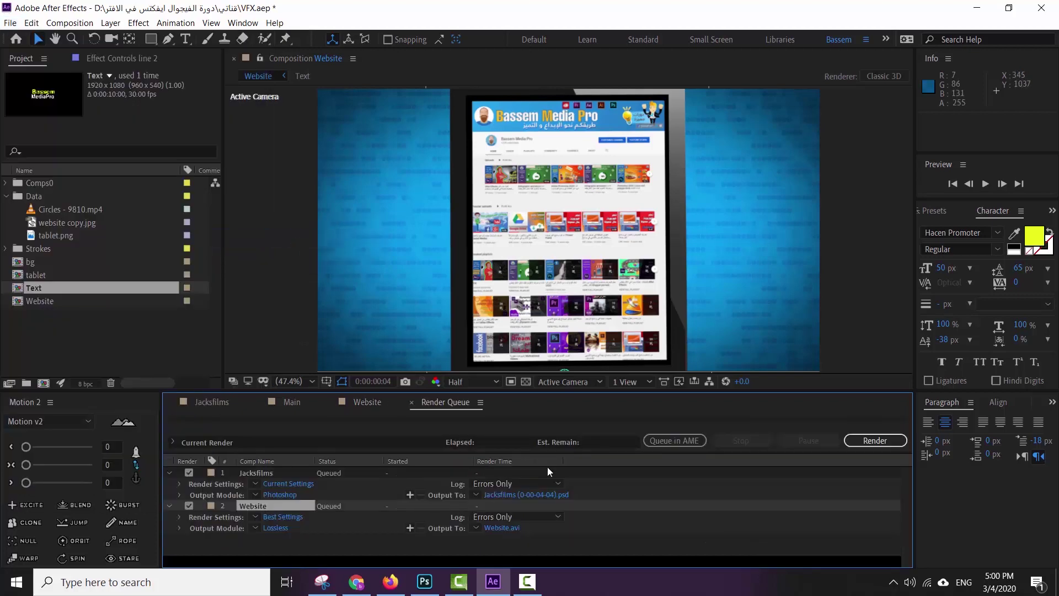
{"action": "left_click", "coordinate": [277, 528]}
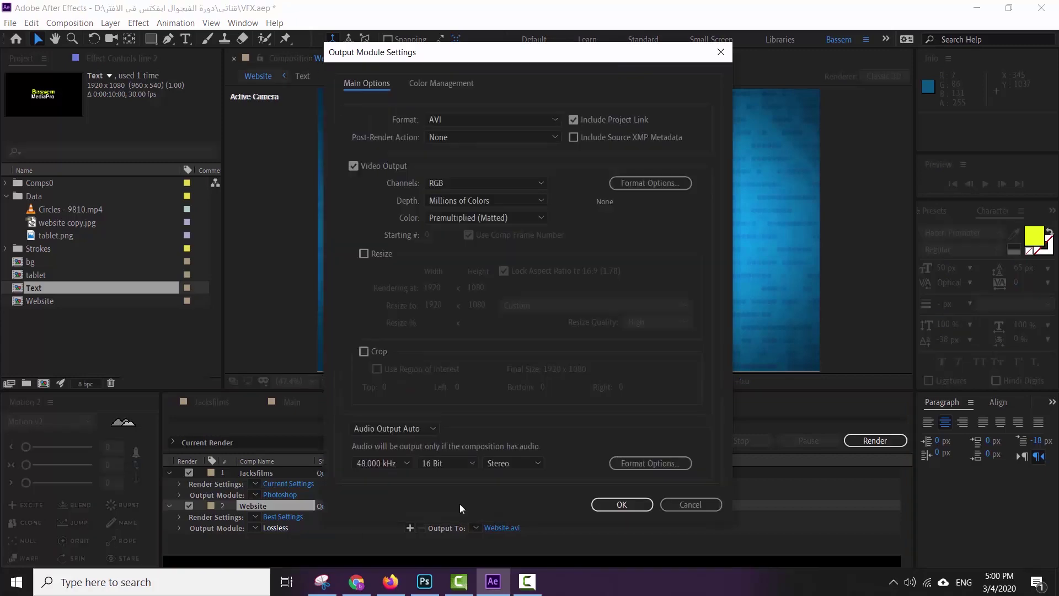
{"action": "left_click", "coordinate": [679, 504]}
{"action": "left_click", "coordinate": [283, 517]}
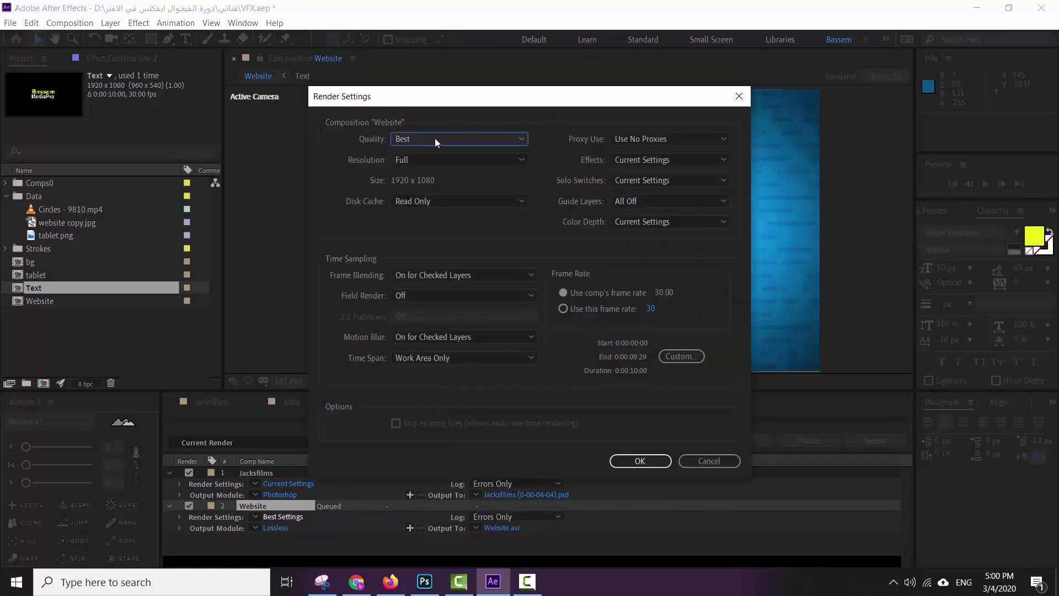
{"action": "left_click", "coordinate": [656, 463]}
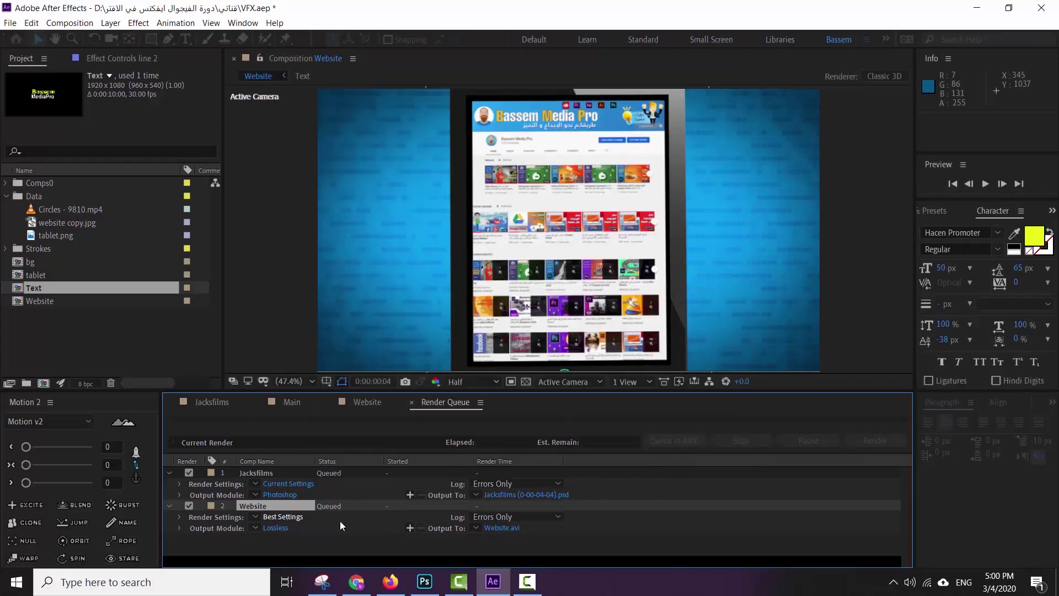
- Set the output module format to QuickTime
{"action": "left_click", "coordinate": [275, 528]}
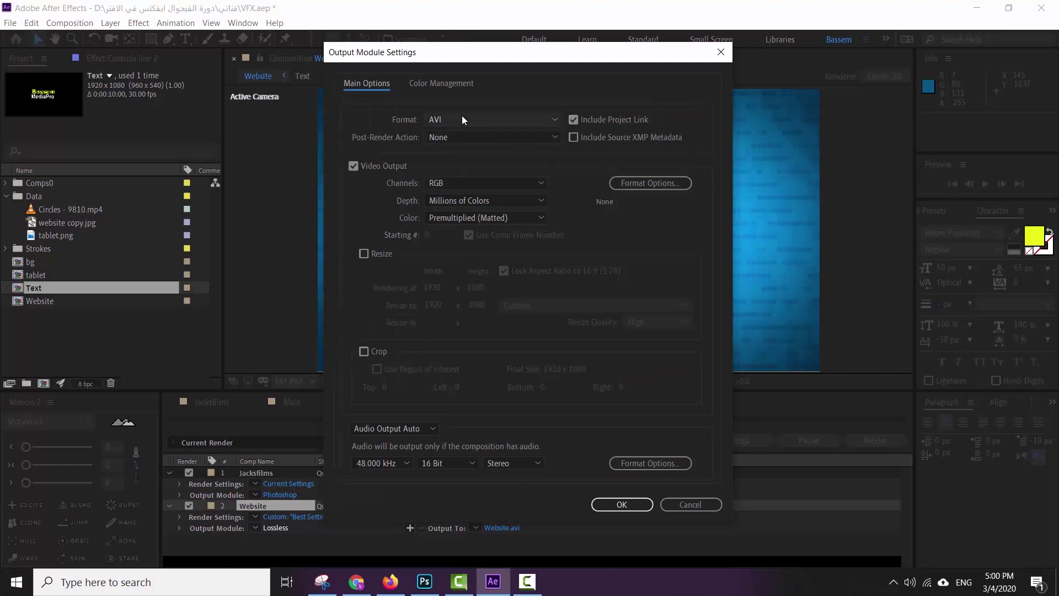
{"action": "left_click", "coordinate": [461, 115]}
{"action": "left_click", "coordinate": [474, 270]}
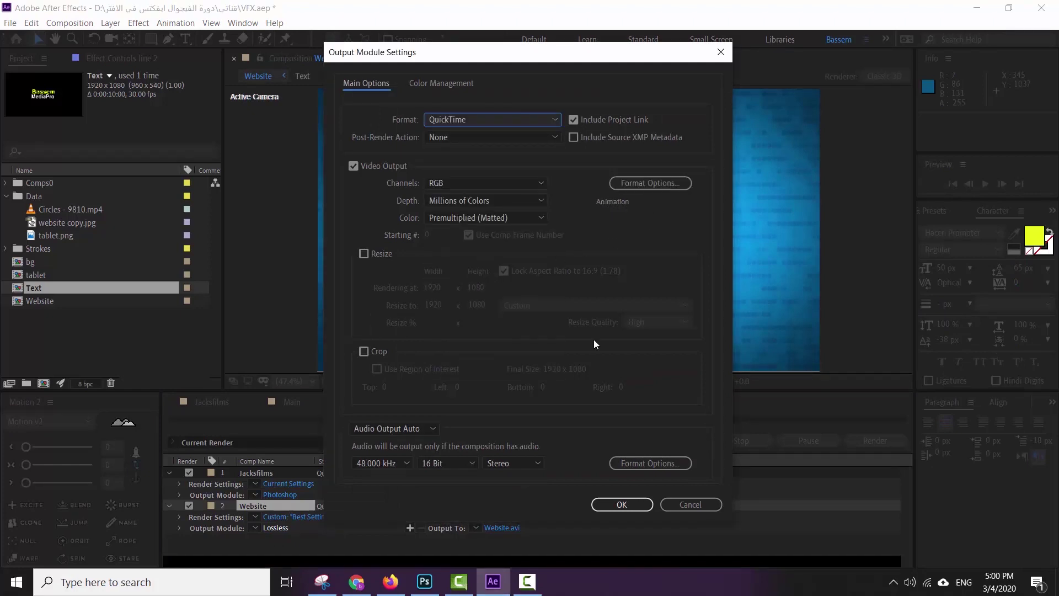
{"action": "left_click", "coordinate": [617, 504]}
- Name the output file Website.mov and start rendering the queue
{"action": "left_click", "coordinate": [511, 528]}
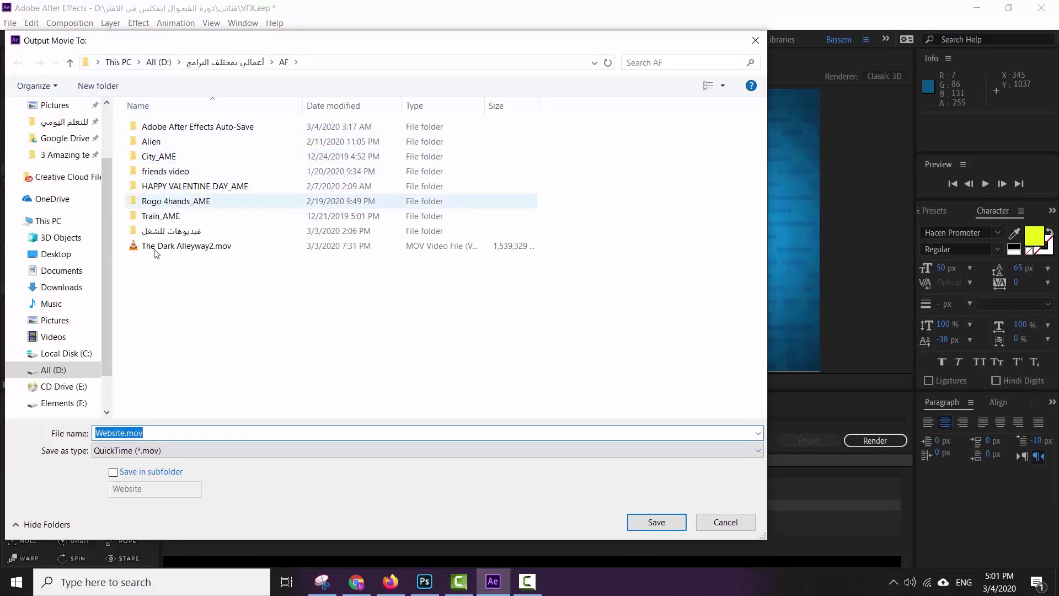
{"action": "left_click", "coordinate": [656, 522]}
{"action": "left_click", "coordinate": [876, 440]}
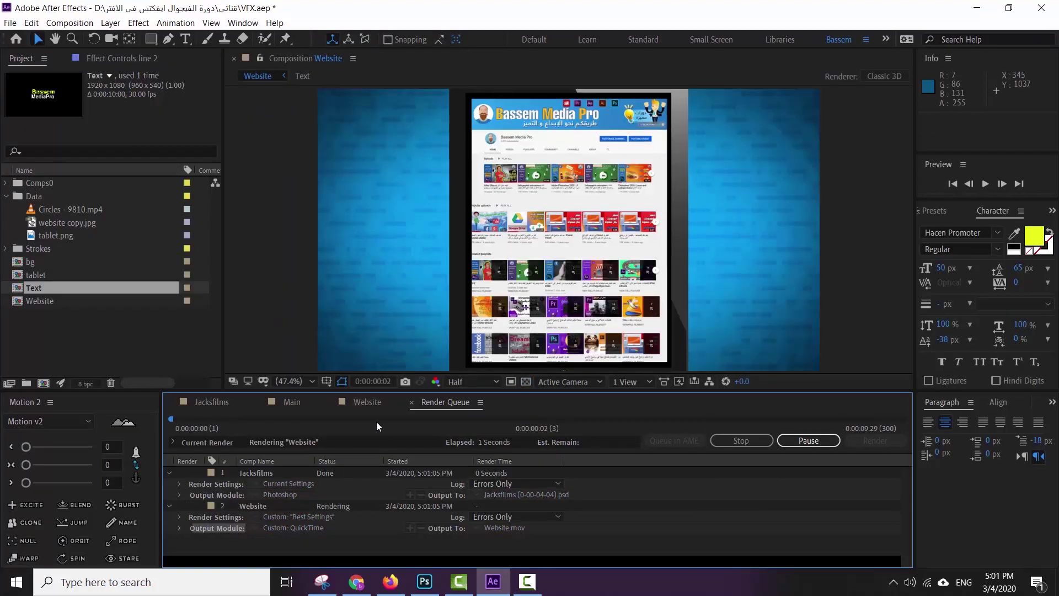
- Stop the render and scrub the Website timeline to about 5 seconds to show the Bassem MediaPro title
{"action": "left_click", "coordinate": [749, 441]}
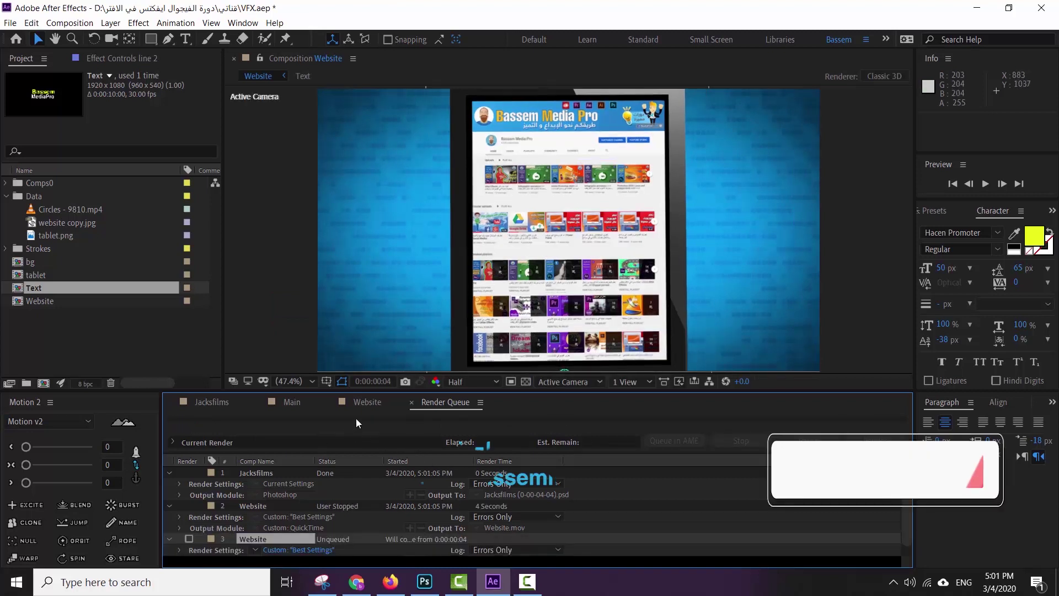
{"action": "left_click", "coordinate": [368, 404]}
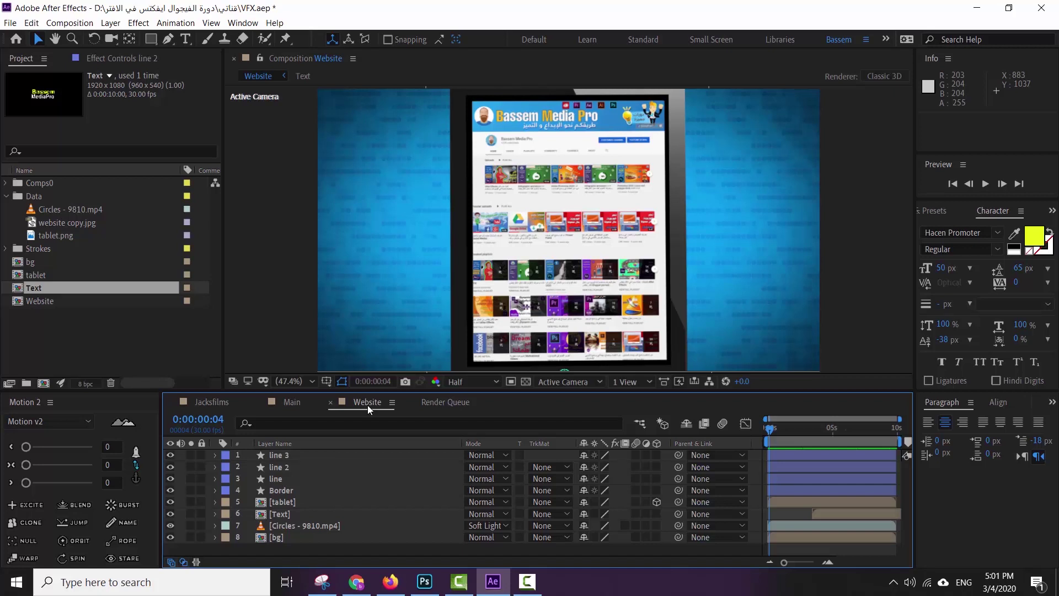
{"action": "key", "text": "F4"}
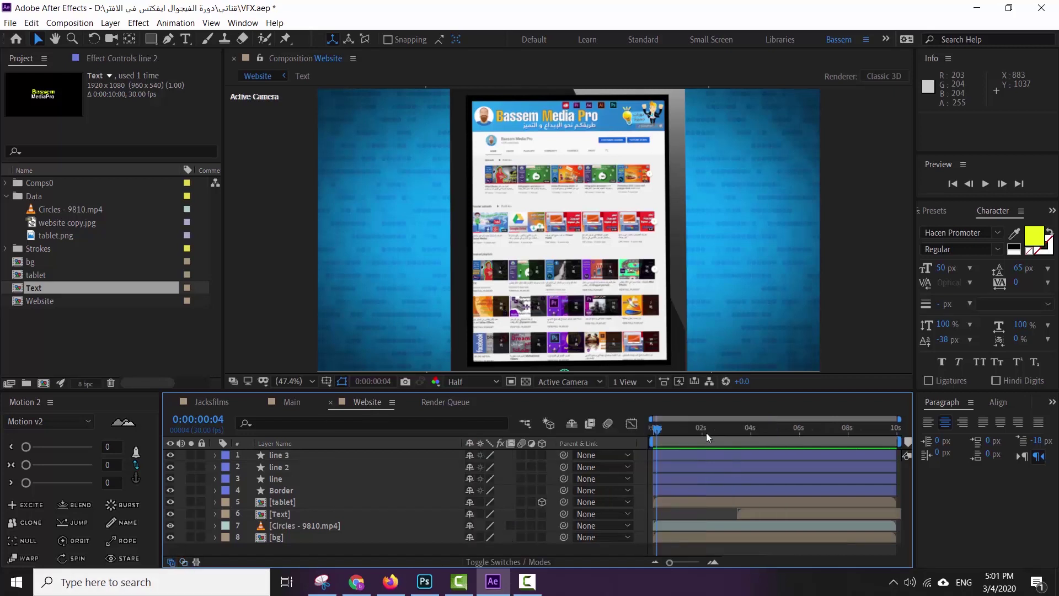
{"action": "left_click_drag", "start_coordinate": [659, 425], "coordinate": [781, 431]}
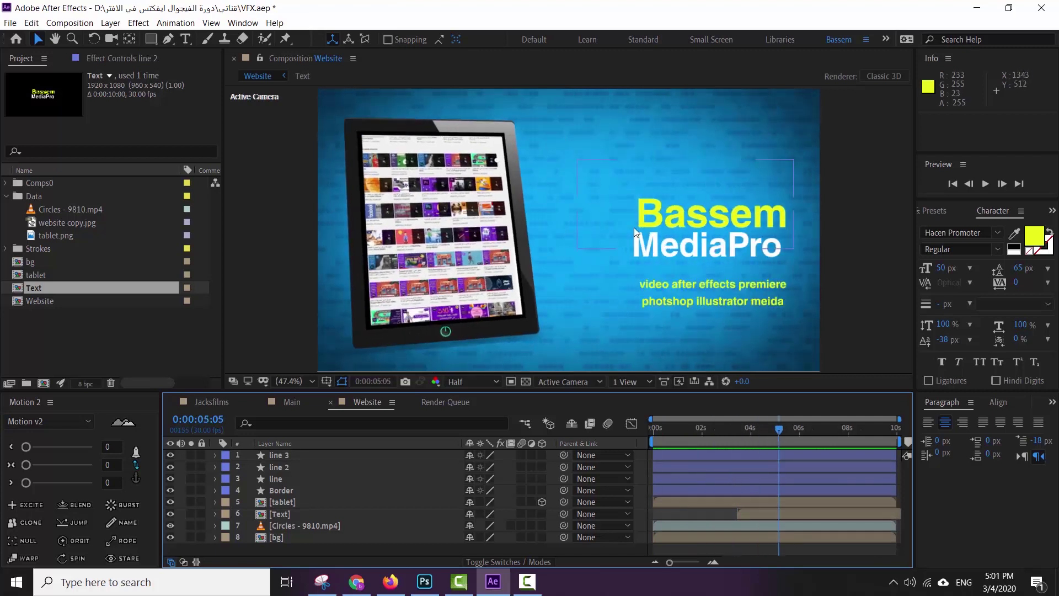